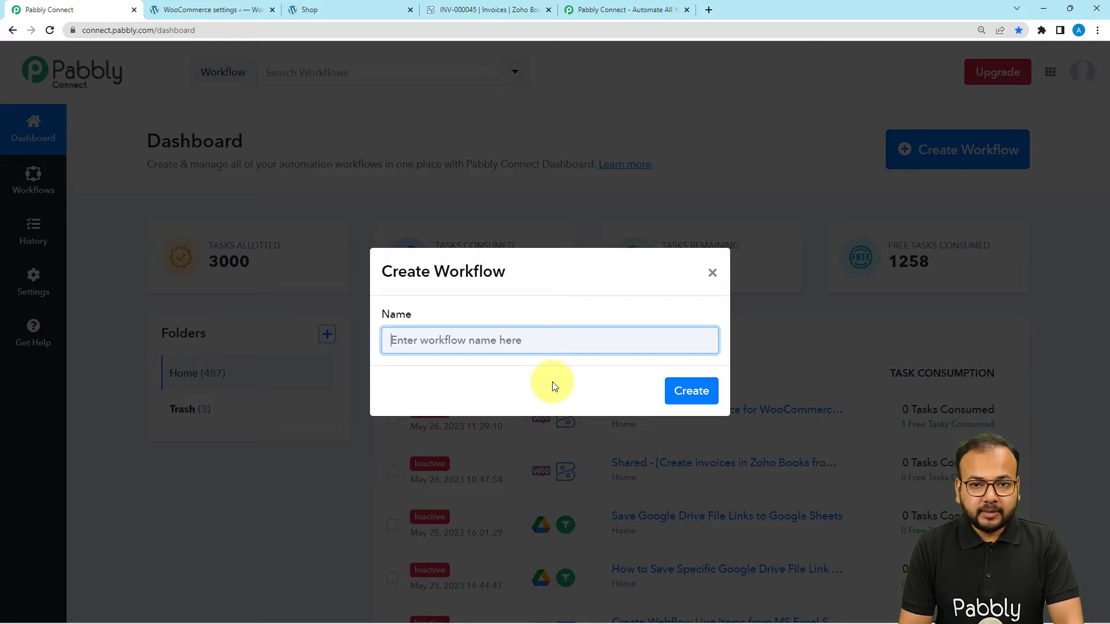
Create a workflow named "Create Zoho Books Invoices from WooCommerce"
{"action": "type", "text": "Create Zoho Books Invoices from WooCommerce"}
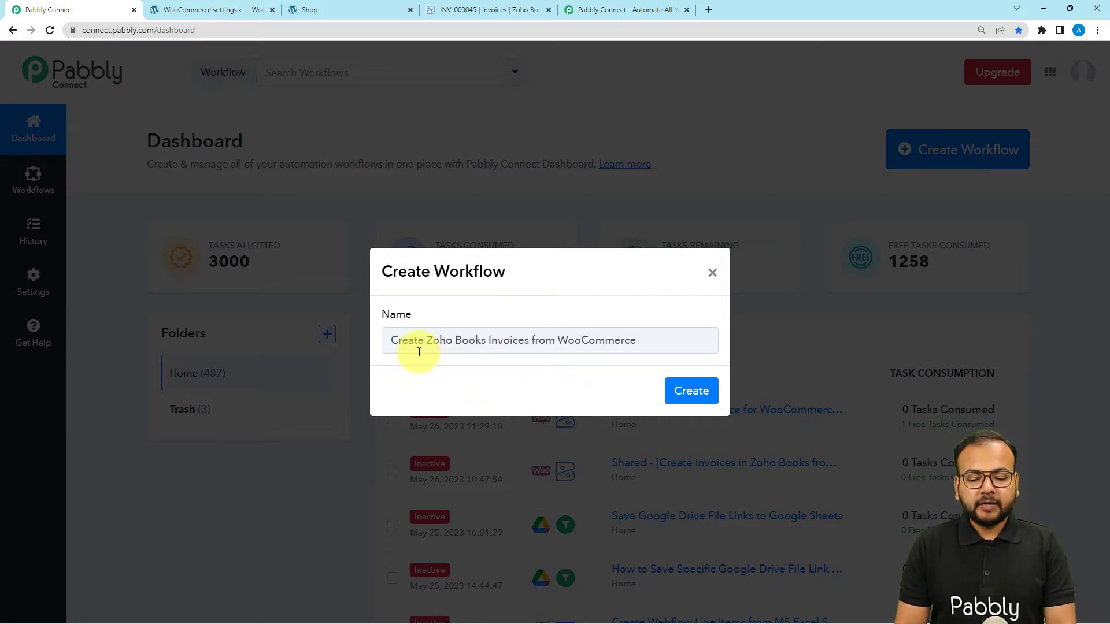
{"action": "left_click", "coordinate": [686, 394]}
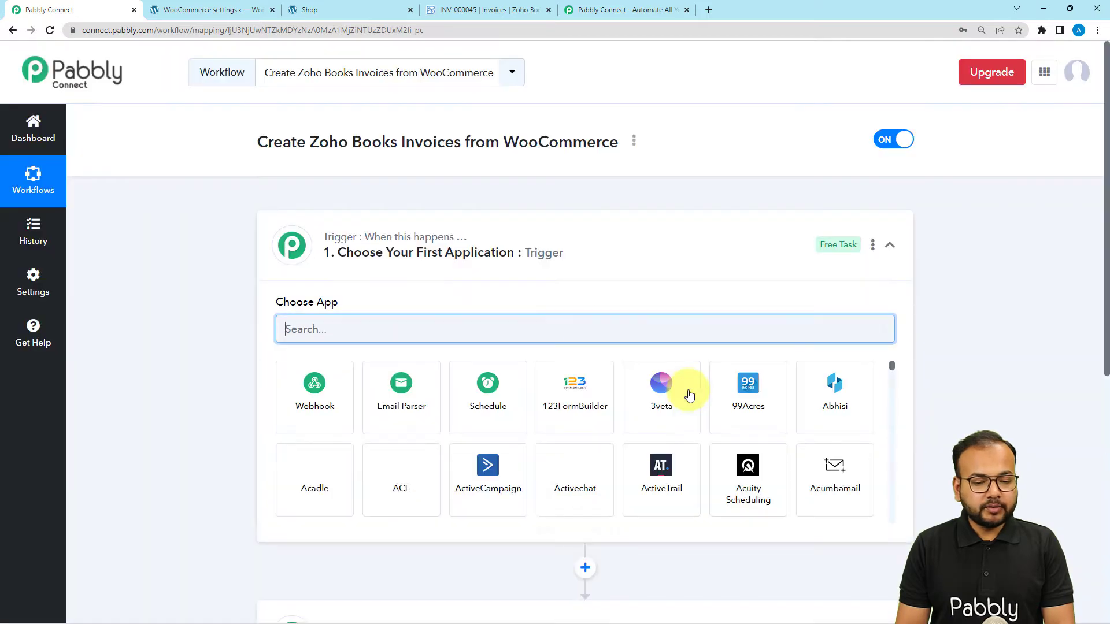
{"action": "left_click", "coordinate": [449, 274]}
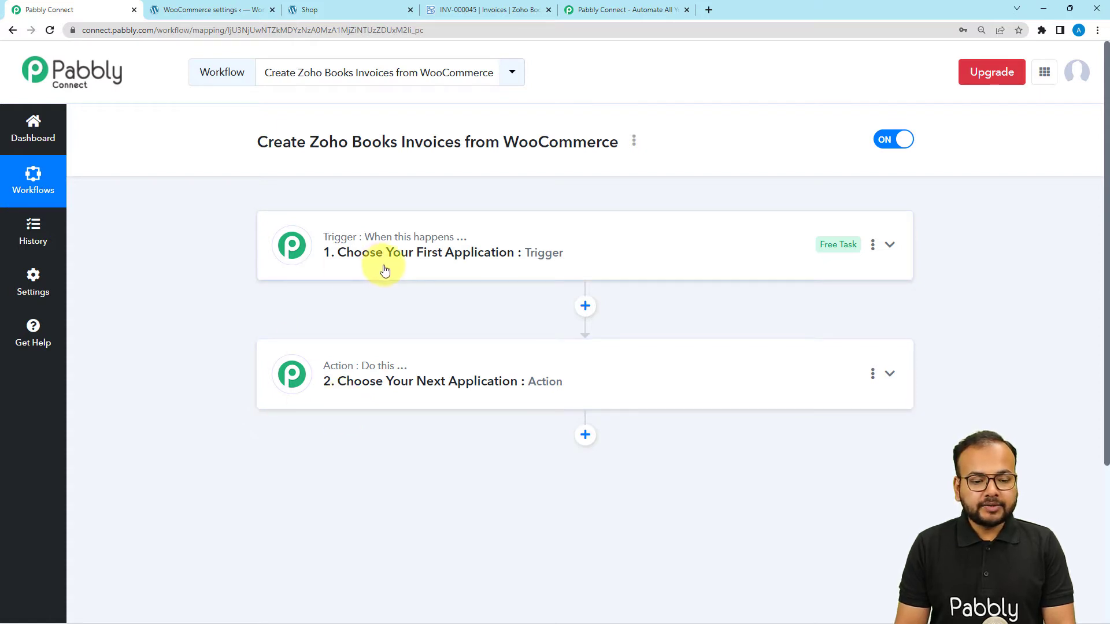
{"action": "left_click", "coordinate": [308, 239]}
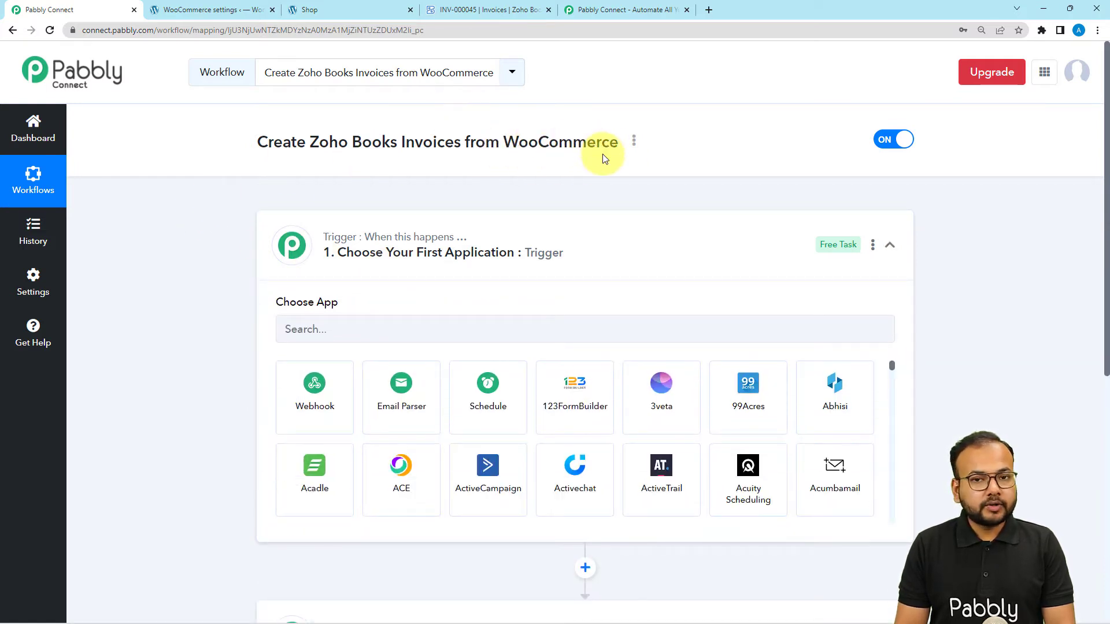
{"action": "left_click", "coordinate": [366, 233]}
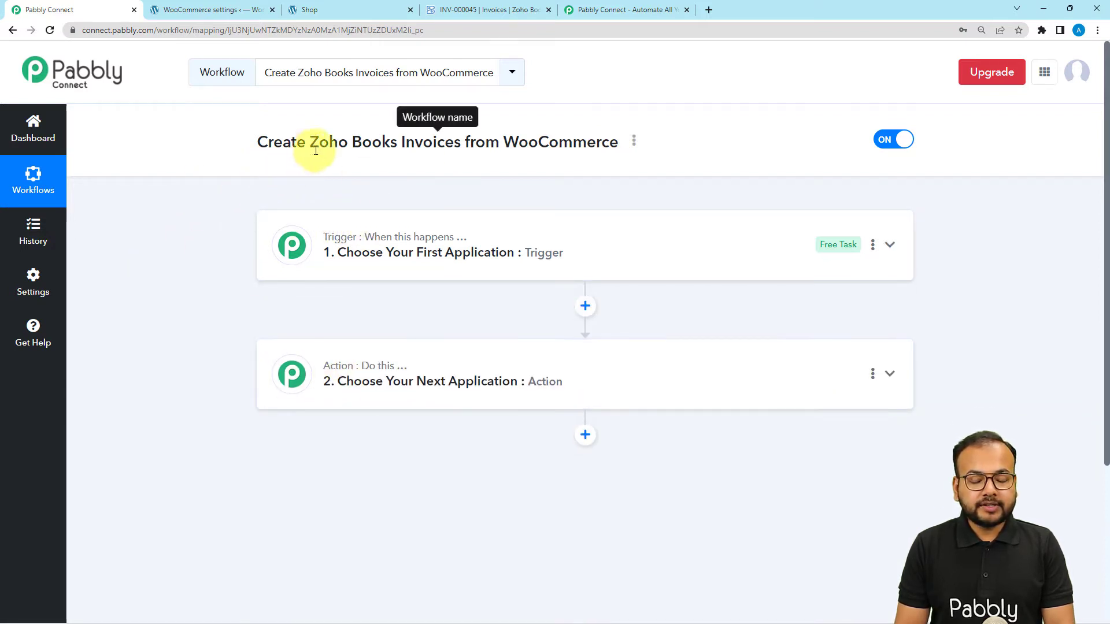
{"action": "left_click", "coordinate": [461, 258]}
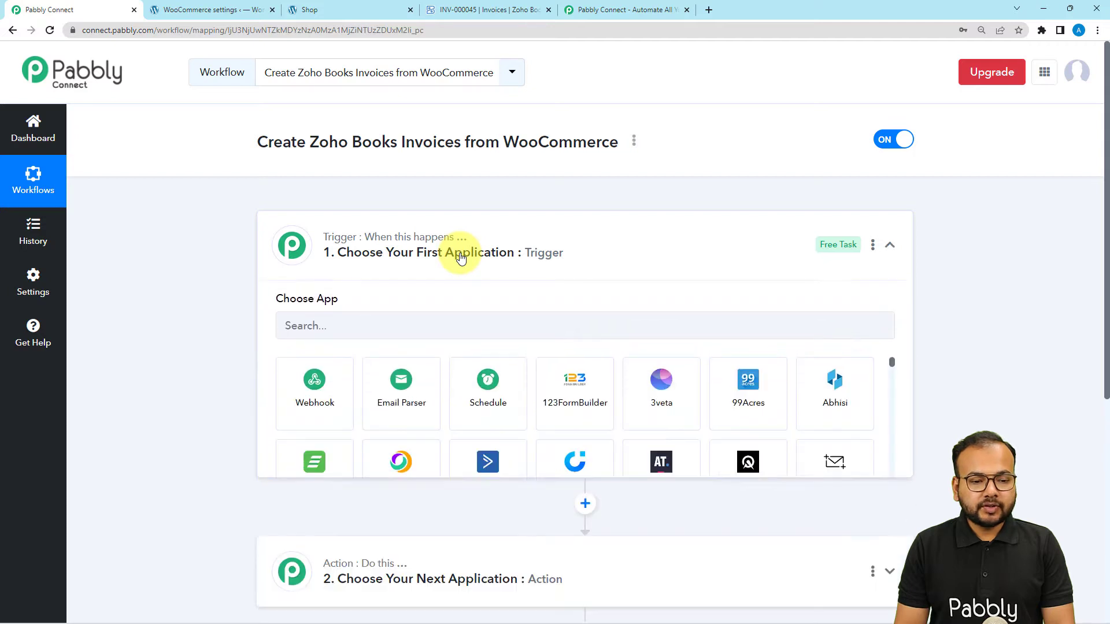
Set the workflow's trigger app to WooCommerce with the trigger event New Order Created
{"action": "scroll", "coordinate": [456, 255], "scroll_direction": "down", "scroll_amount": 1}
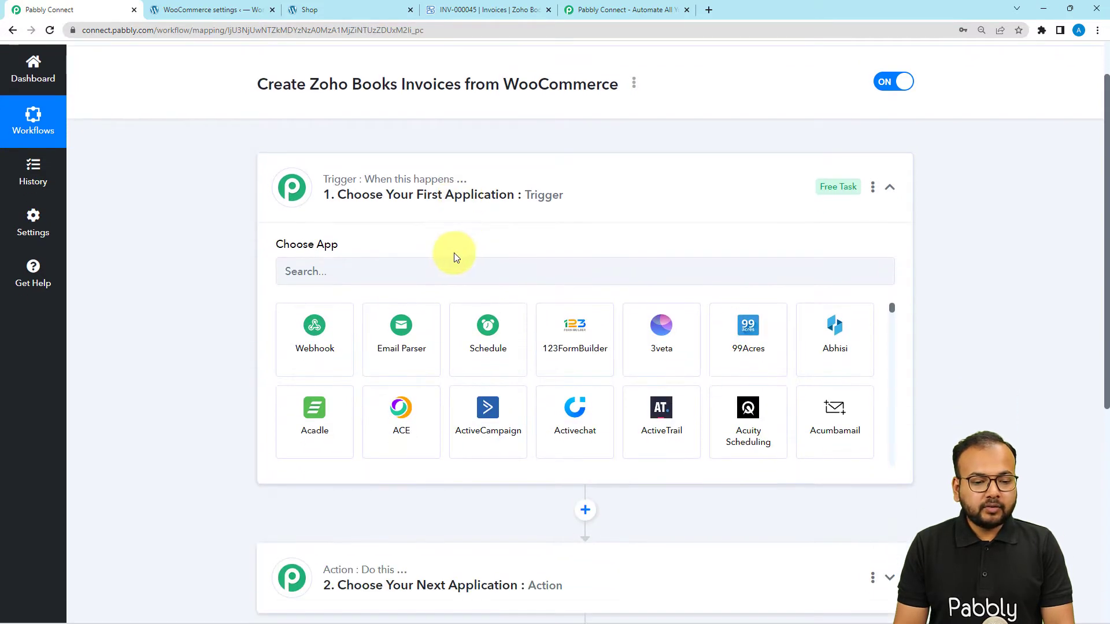
{"action": "left_click", "coordinate": [339, 273]}
{"action": "type", "text": "woo"}
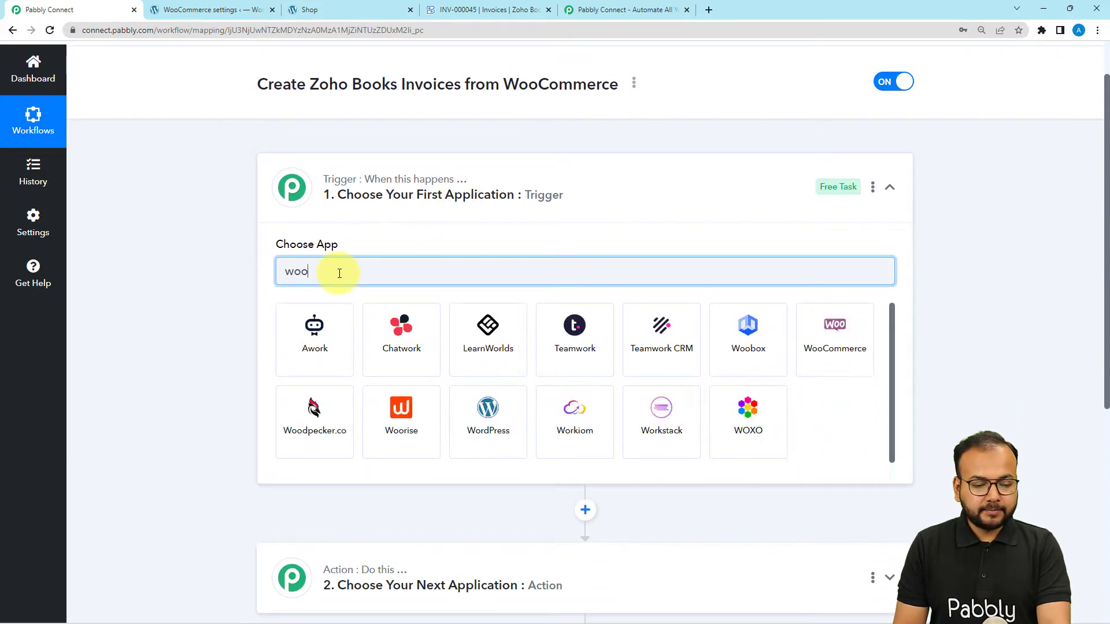
{"action": "left_click", "coordinate": [420, 361]}
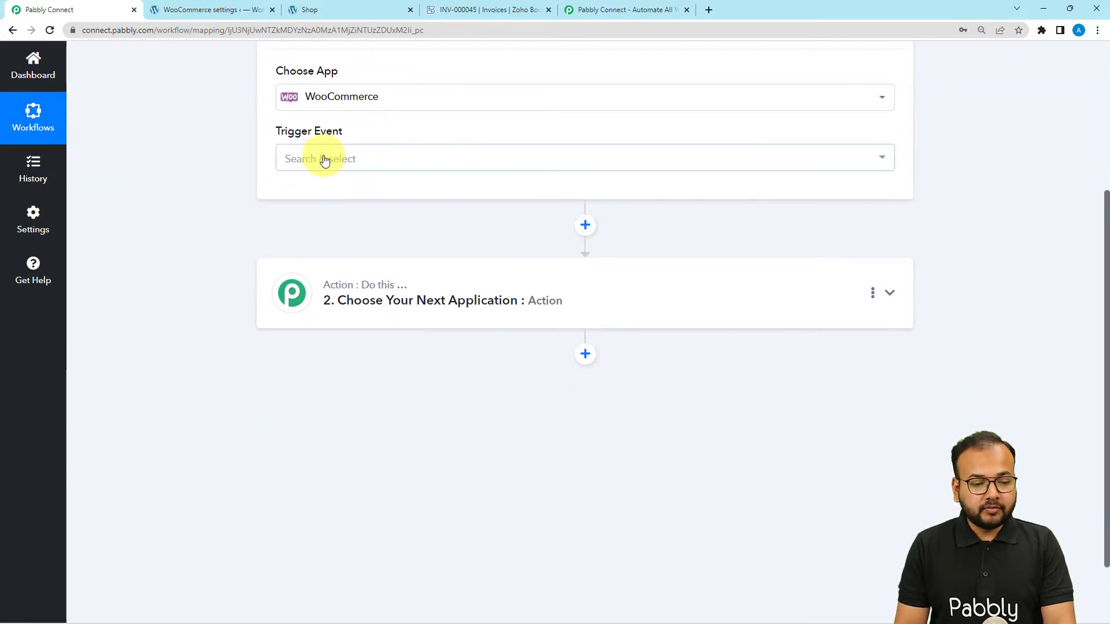
{"action": "left_click", "coordinate": [322, 157]}
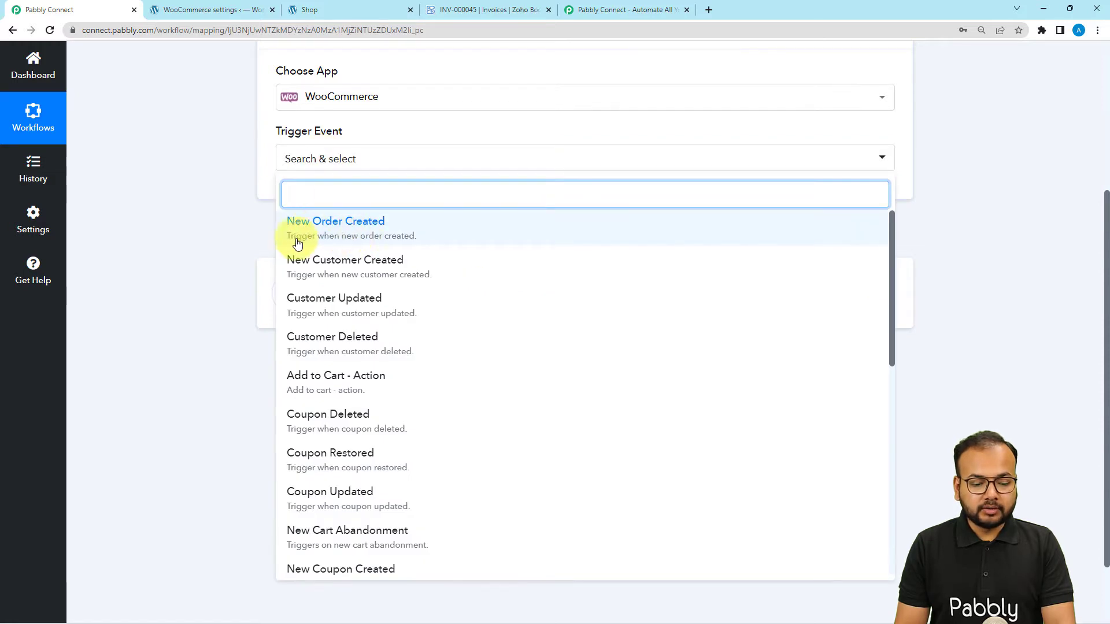
{"action": "left_click", "coordinate": [359, 243]}
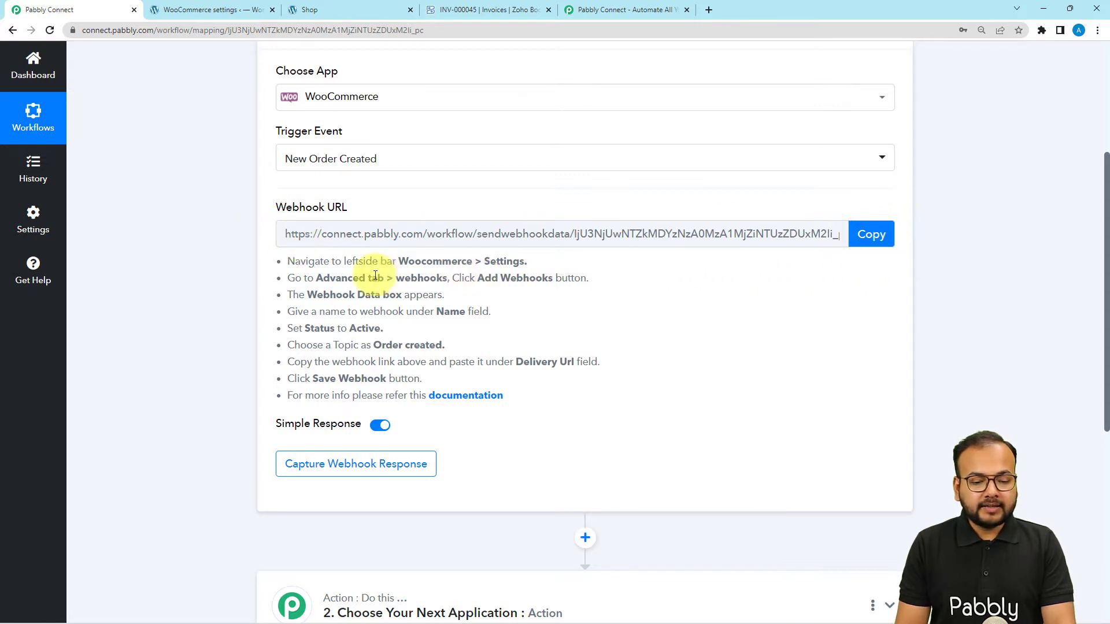
Switch to the WooCommerce settings in WordPress and start adding a new webhook under the advanced webhook settings
{"action": "left_click_drag", "start_coordinate": [294, 262], "coordinate": [385, 394]}
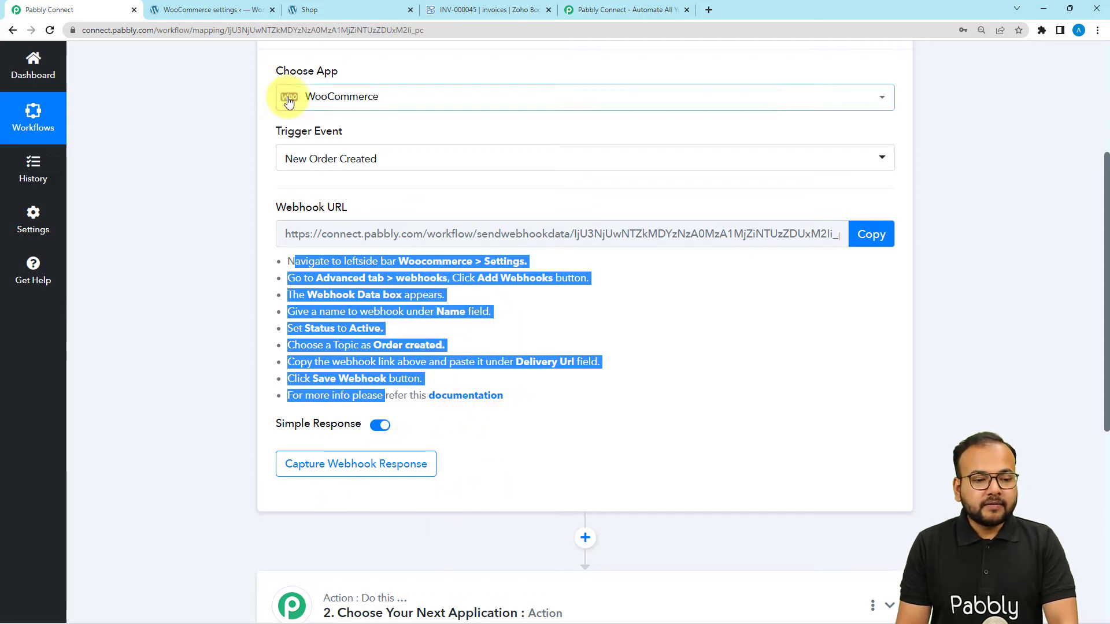
{"action": "left_click", "coordinate": [220, 9]}
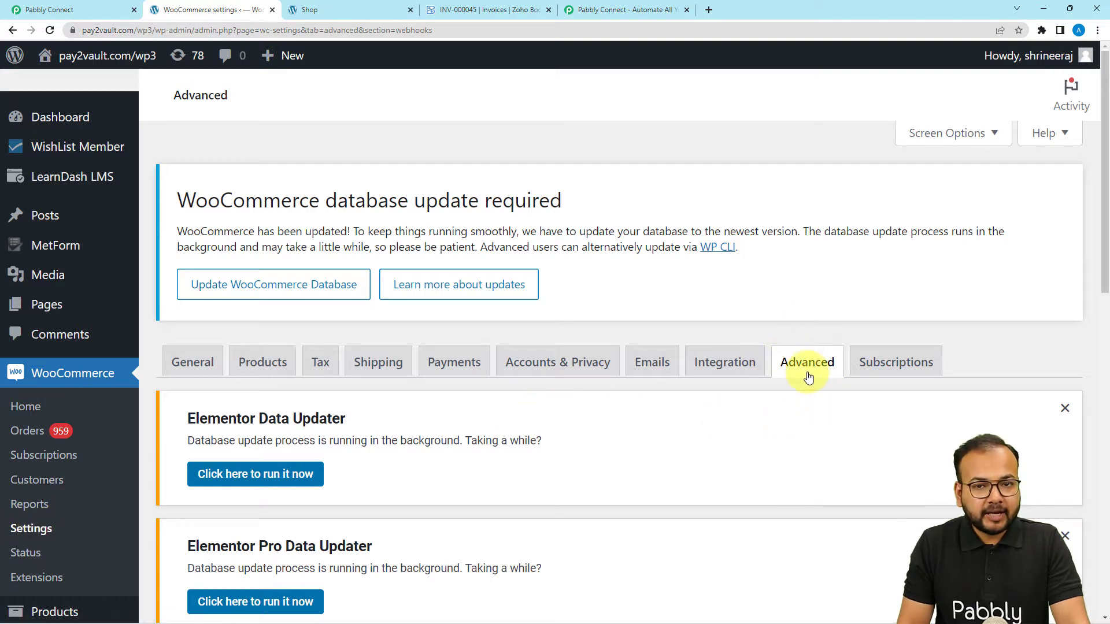
{"action": "scroll", "coordinate": [802, 375], "scroll_direction": "down", "scroll_amount": 2}
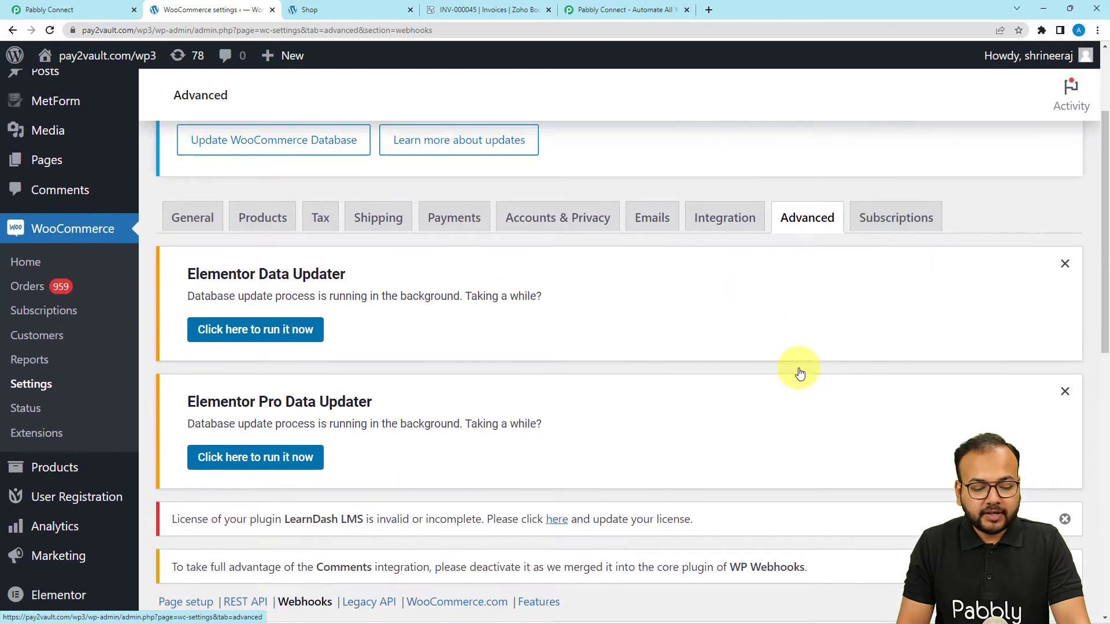
{"action": "scroll", "coordinate": [800, 374], "scroll_direction": "down", "scroll_amount": 1}
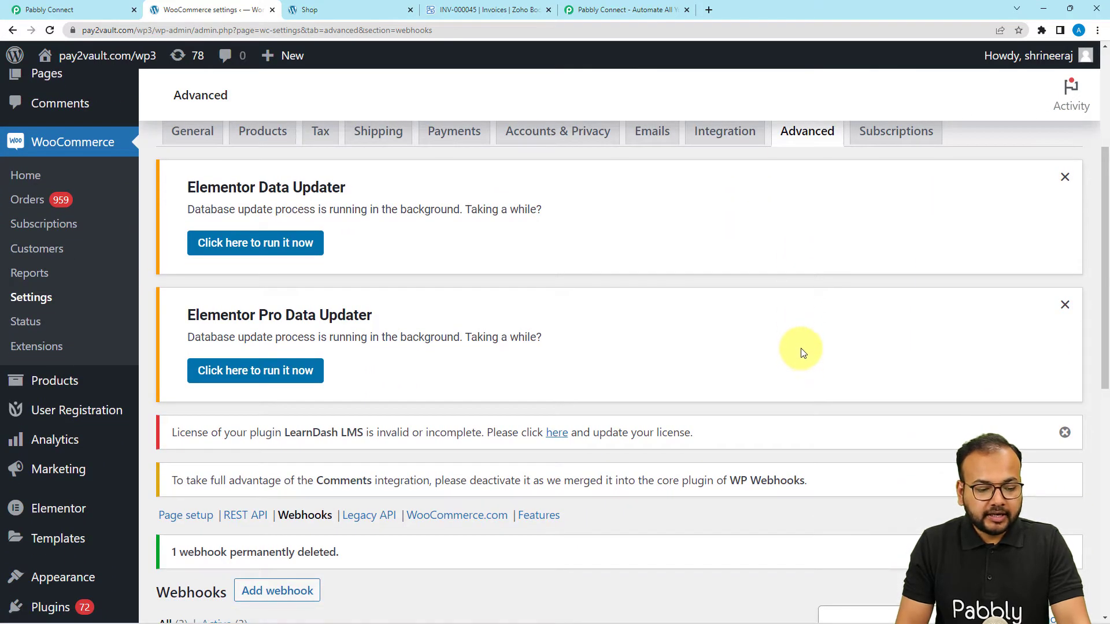
{"action": "scroll", "coordinate": [800, 349], "scroll_direction": "down", "scroll_amount": 2}
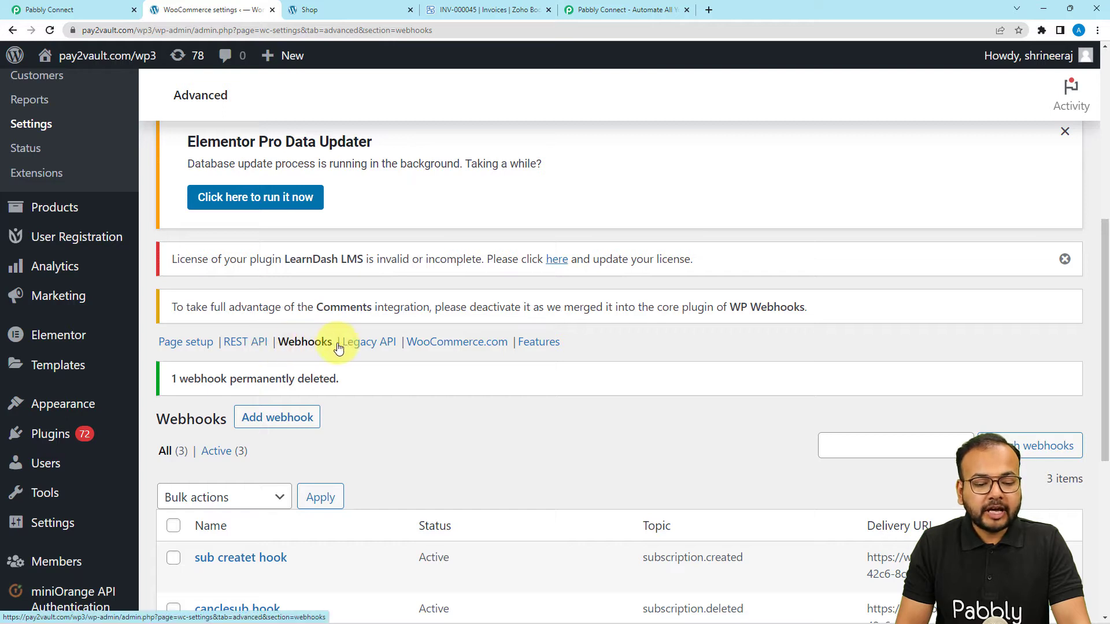
{"action": "scroll", "coordinate": [309, 341], "scroll_direction": "down", "scroll_amount": 2}
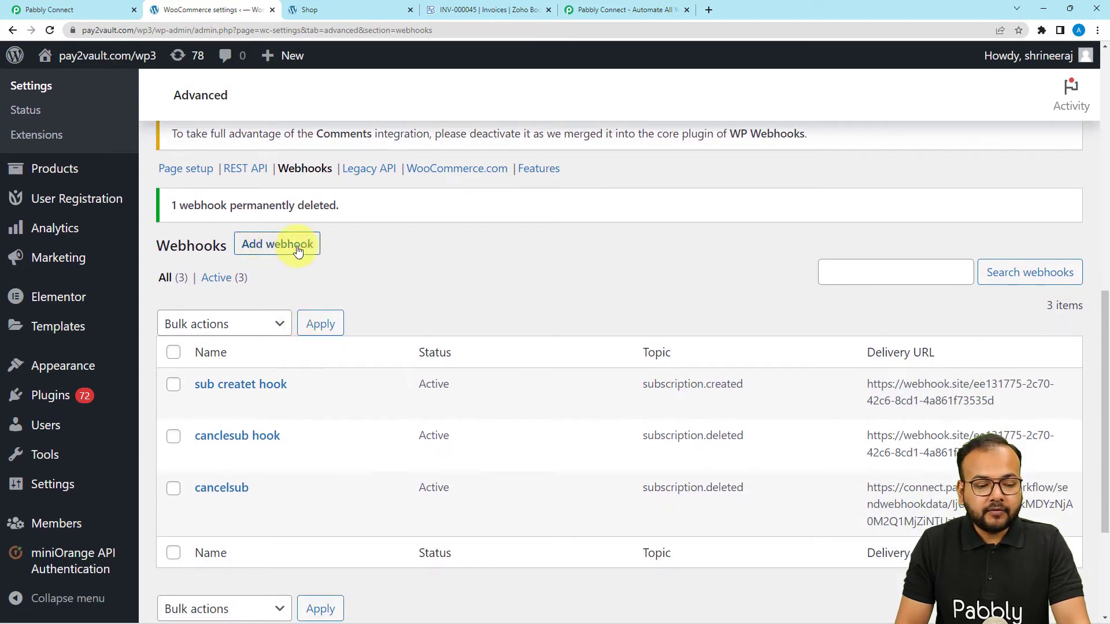
{"action": "left_click", "coordinate": [265, 250]}
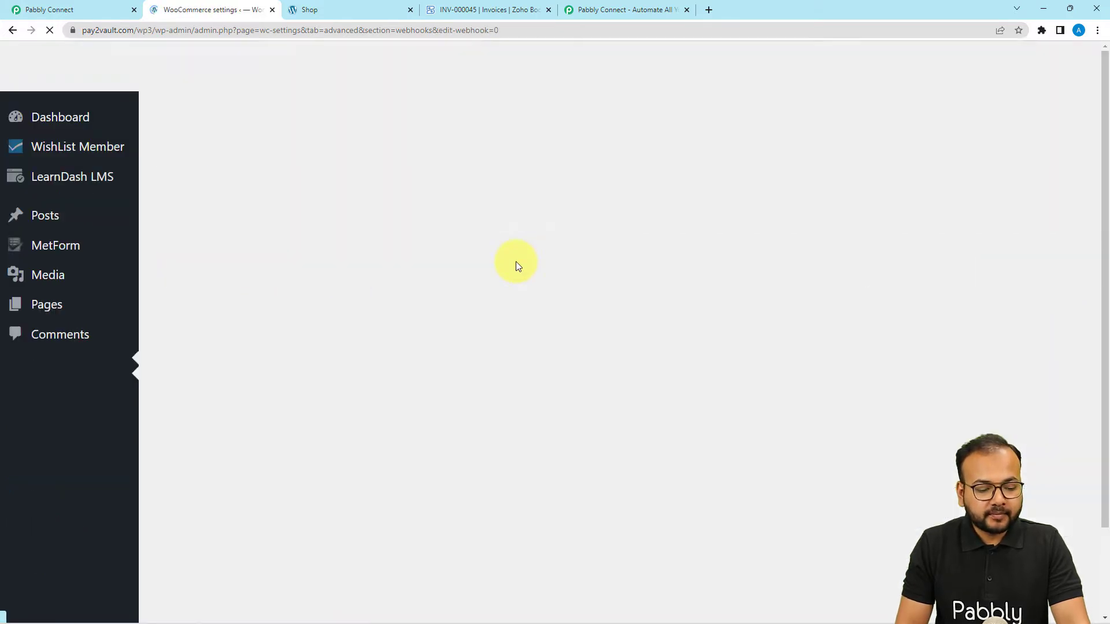
{"action": "scroll", "coordinate": [515, 262], "scroll_direction": "down", "scroll_amount": 8}
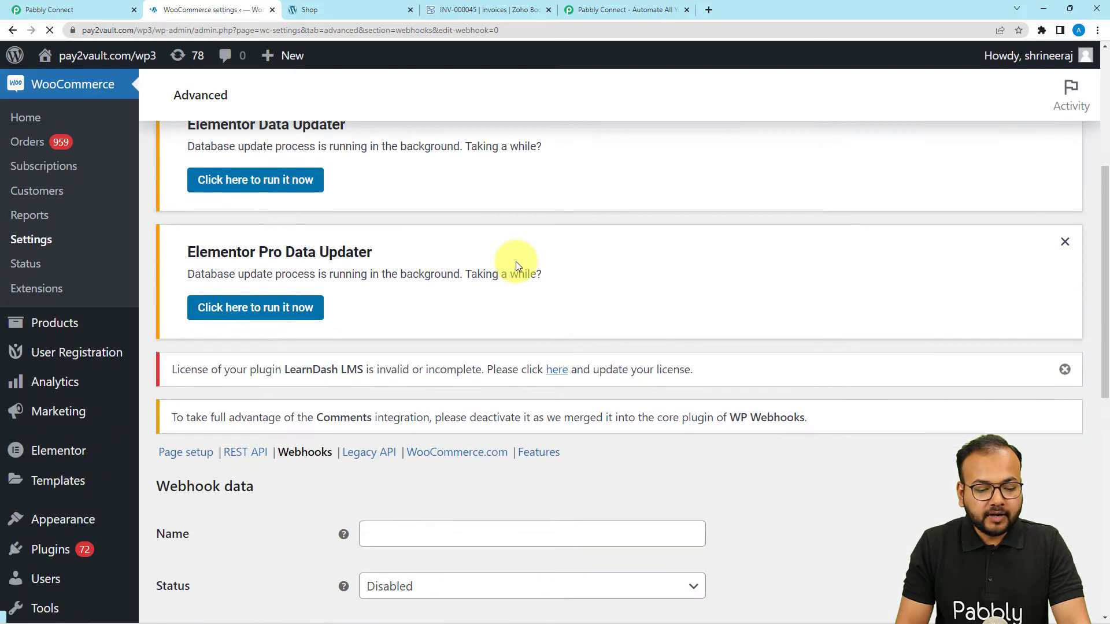
Name the new webhook "invoice" and set its status to Active
{"action": "left_click", "coordinate": [466, 253]}
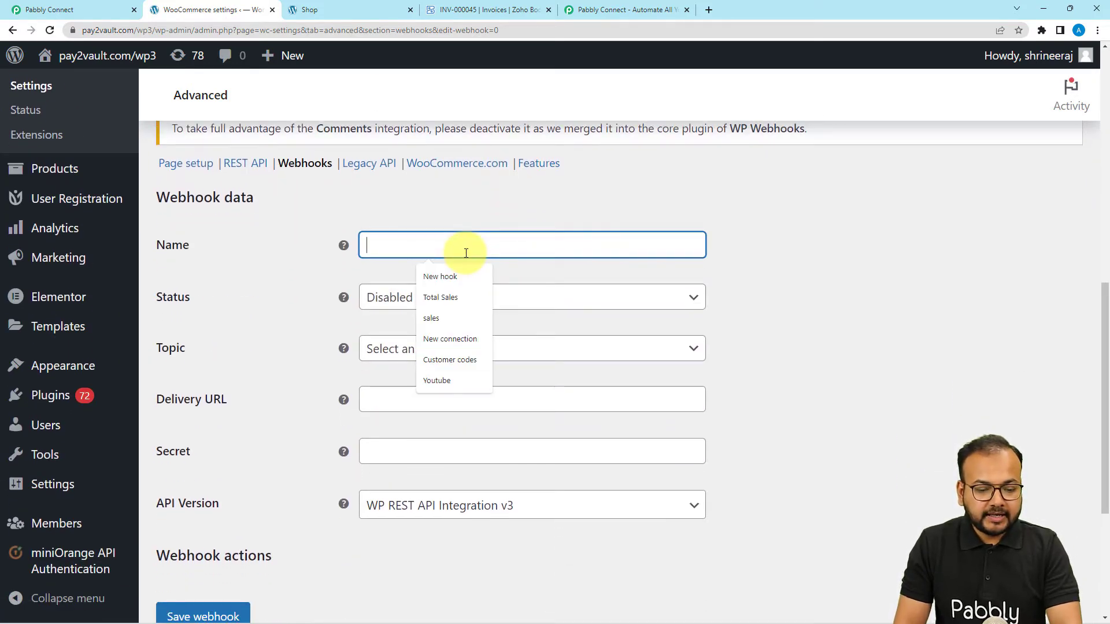
{"action": "type", "text": "invoice"}
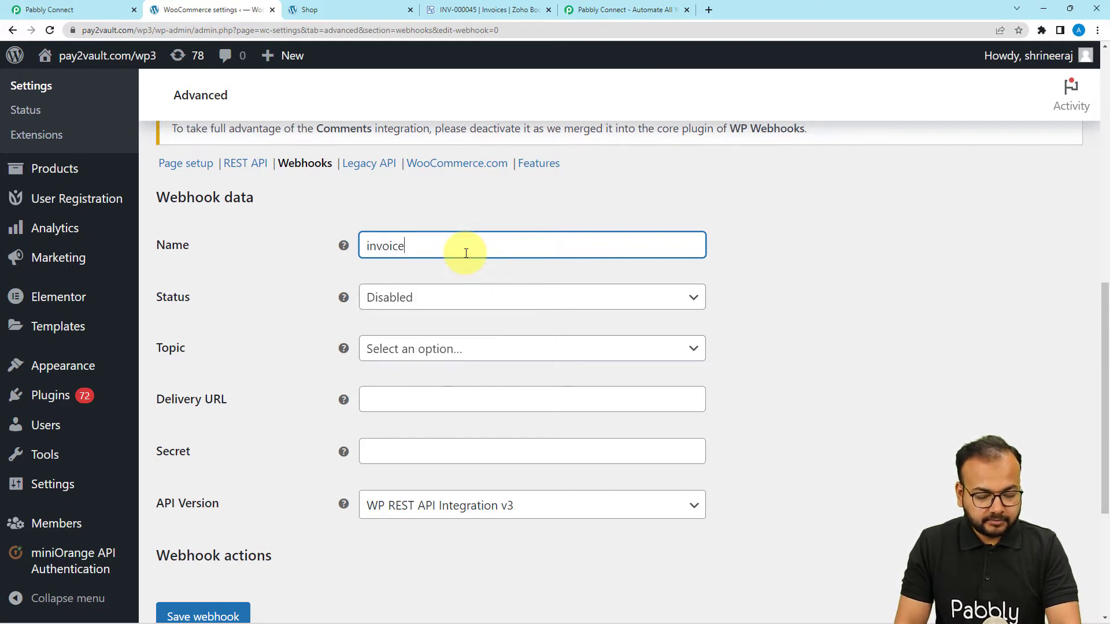
{"action": "scroll", "coordinate": [457, 291], "scroll_direction": "down", "scroll_amount": 2}
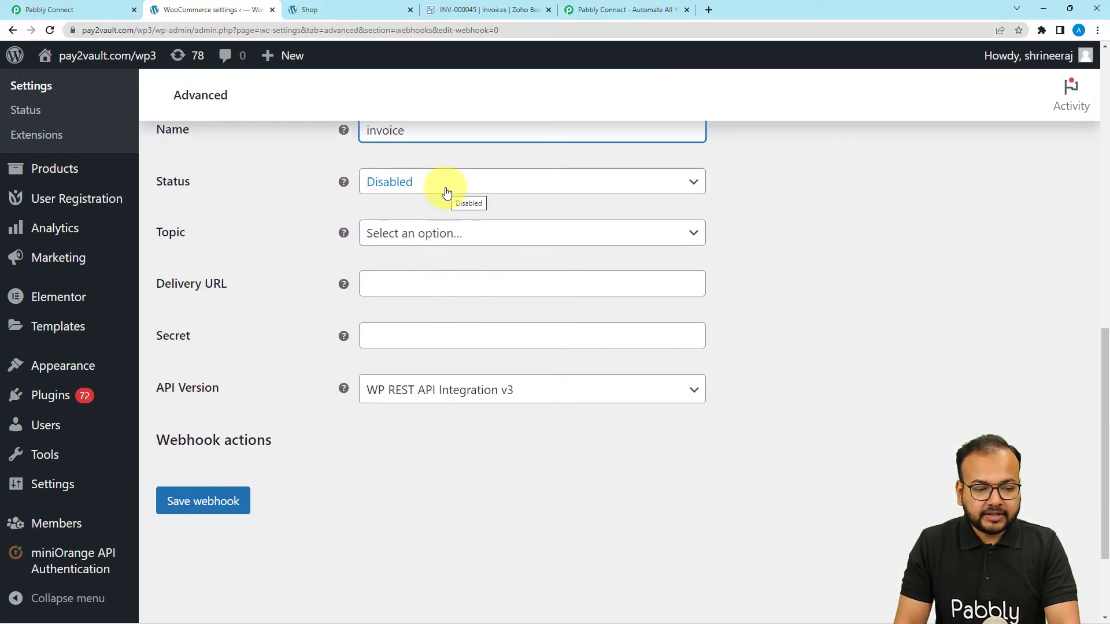
{"action": "left_click", "coordinate": [445, 190]}
{"action": "left_click", "coordinate": [406, 209]}
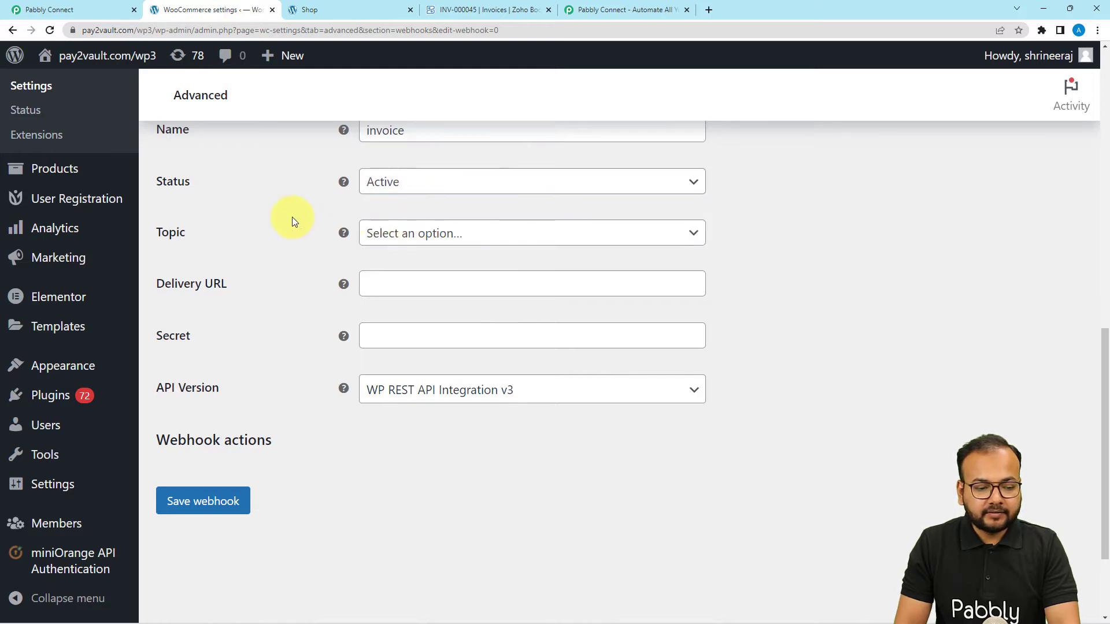
Set the webhook's topic to Order created
{"action": "left_click", "coordinate": [413, 246]}
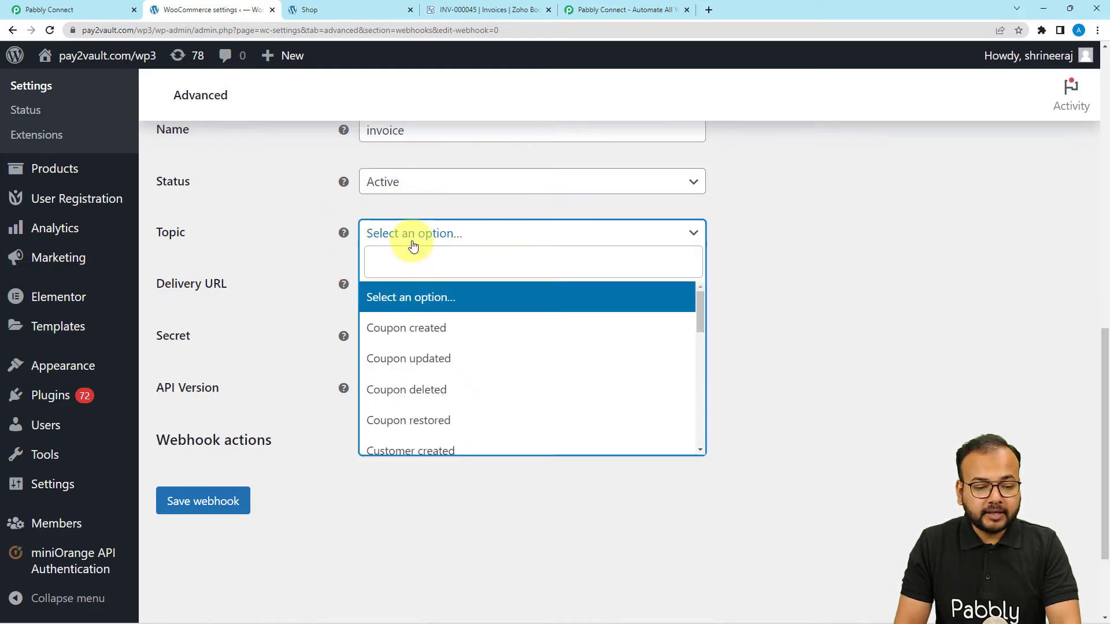
{"action": "scroll", "coordinate": [441, 347], "scroll_direction": "down", "scroll_amount": 1}
{"action": "scroll", "coordinate": [440, 347], "scroll_direction": "down", "scroll_amount": 3}
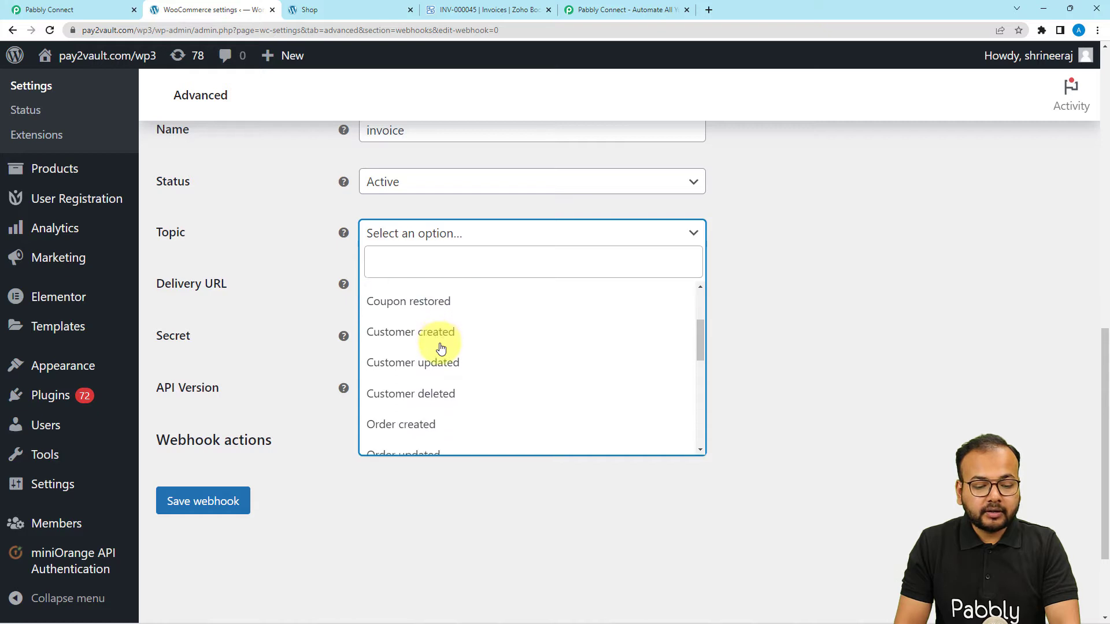
{"action": "left_click", "coordinate": [463, 313]}
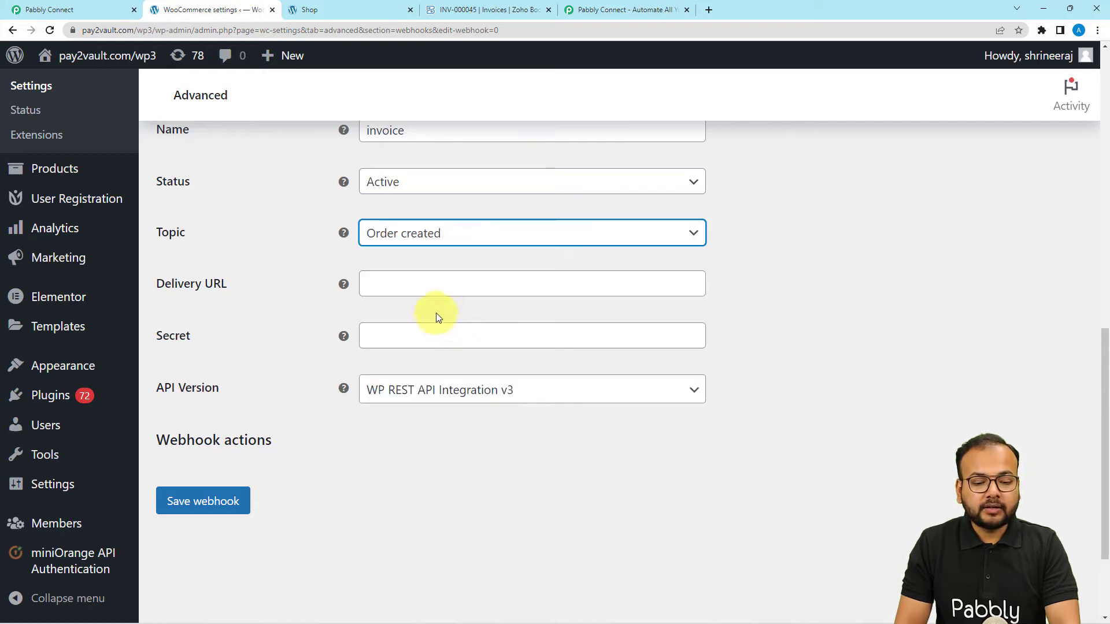
{"action": "left_click", "coordinate": [302, 255]}
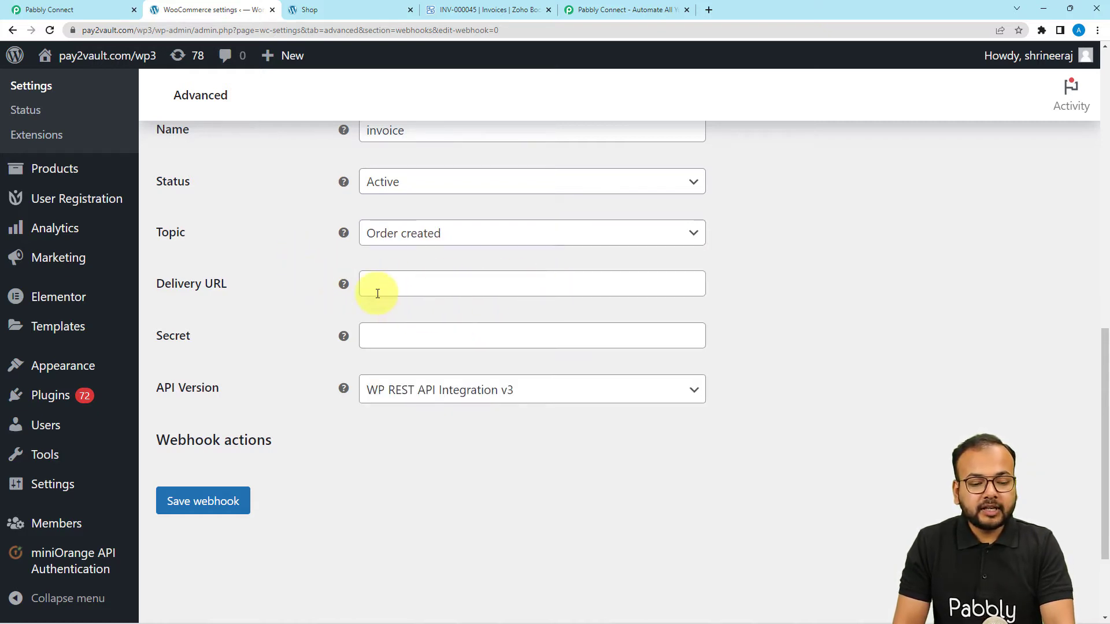
Copy the trigger's webhook URL from Pabbly Connect and paste it as the delivery URL of the WooCommerce webhook
{"action": "left_click", "coordinate": [89, 13]}
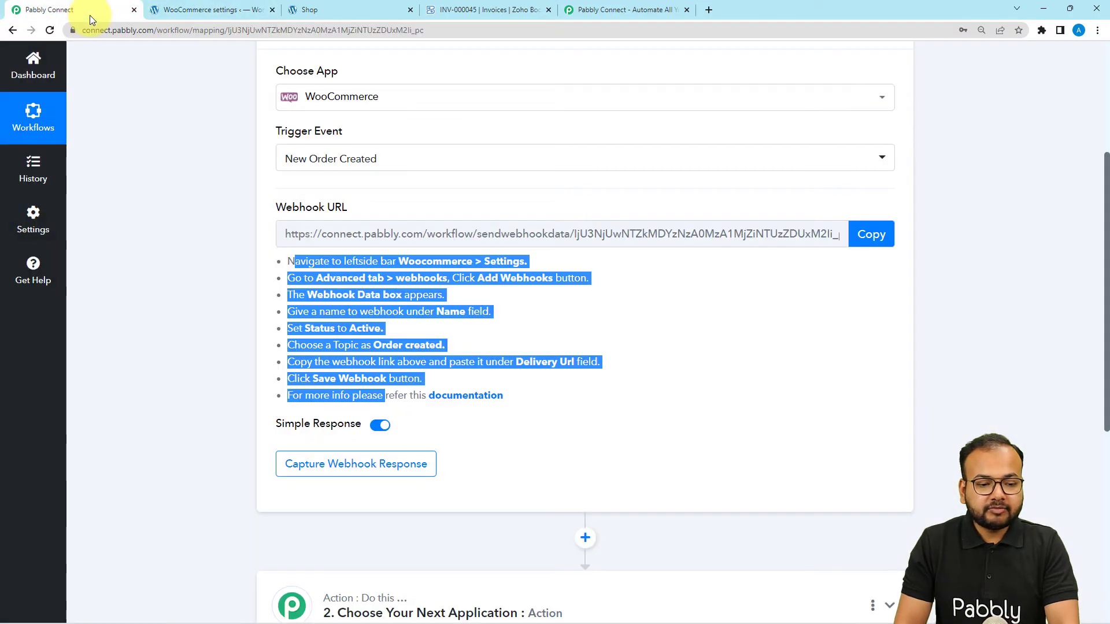
{"action": "left_click", "coordinate": [873, 238]}
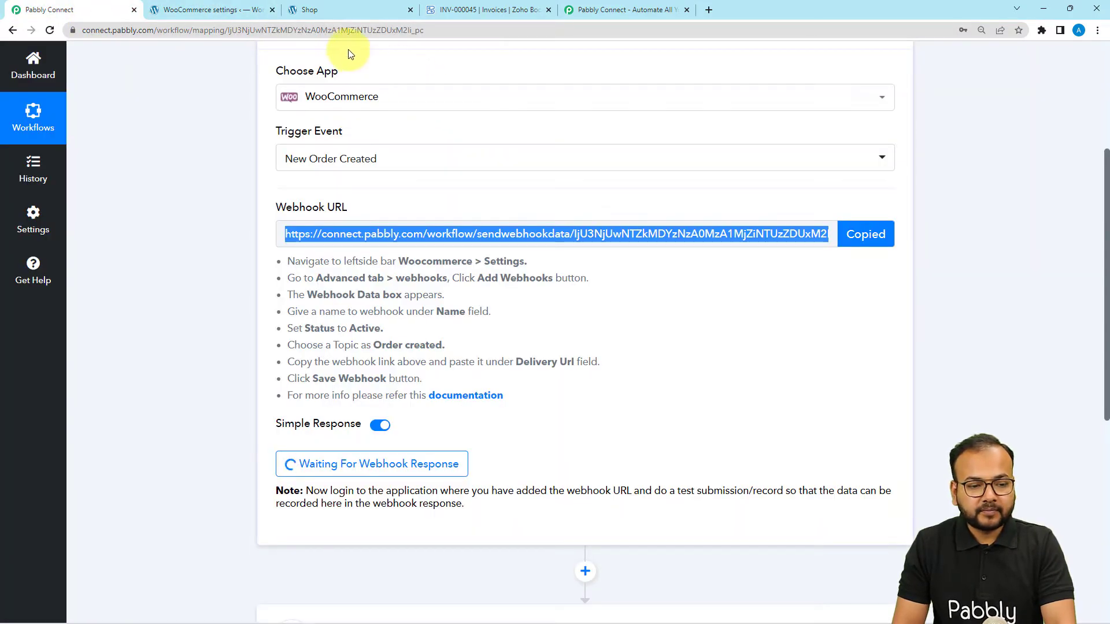
{"action": "left_click", "coordinate": [242, 10]}
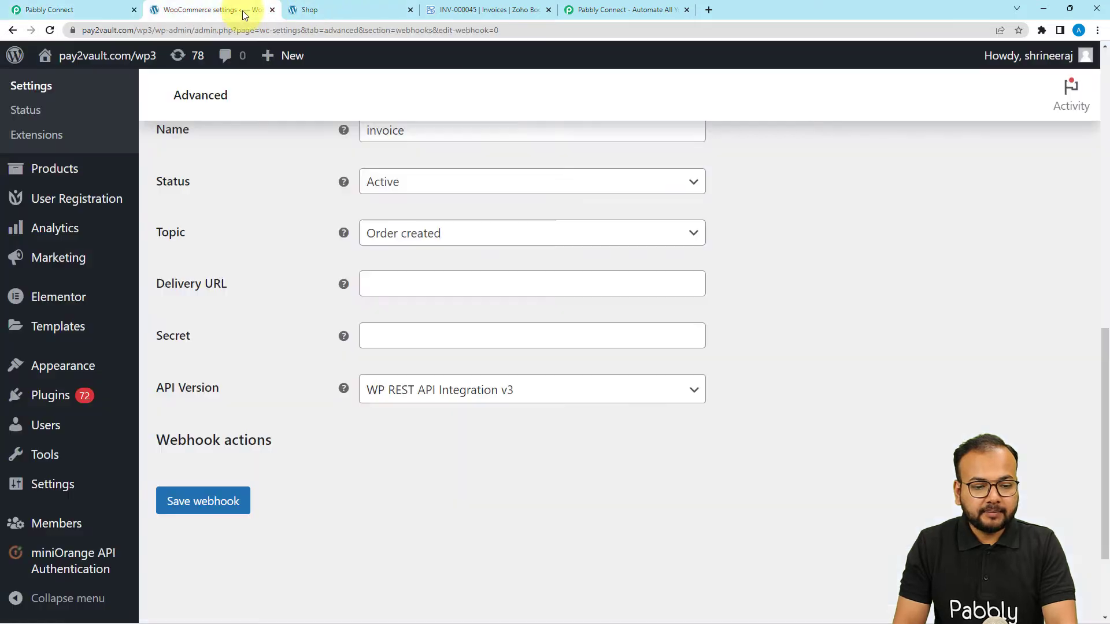
{"action": "right_click", "coordinate": [441, 276]}
{"action": "left_click", "coordinate": [456, 365]}
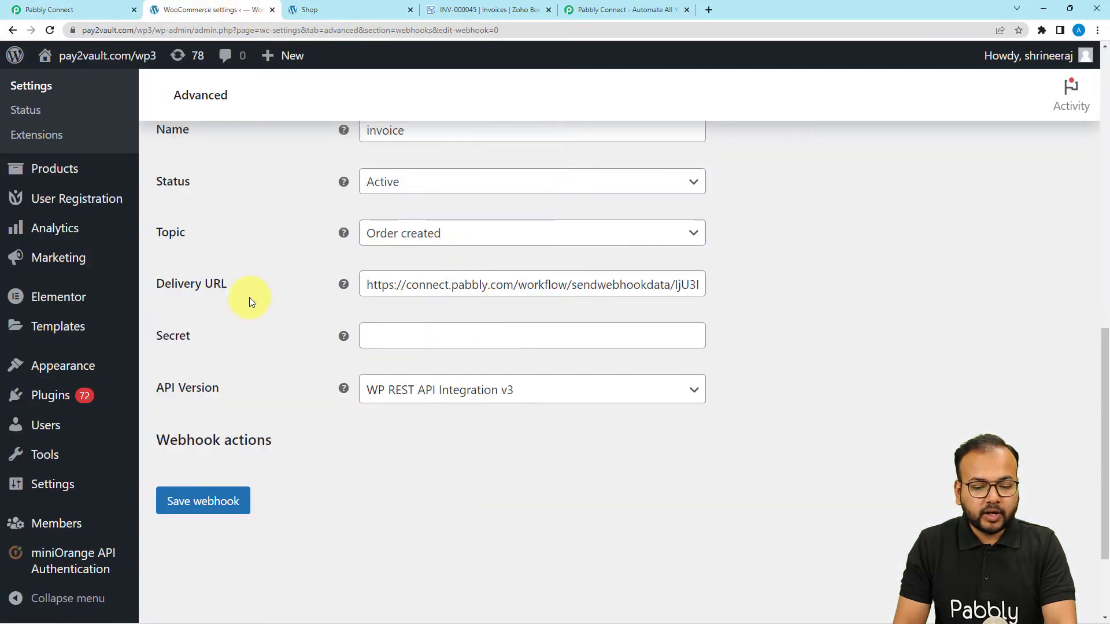
Save the WooCommerce webhook and switch back to the workflow in Pabbly Connect
{"action": "scroll", "coordinate": [278, 340], "scroll_direction": "down", "scroll_amount": 2}
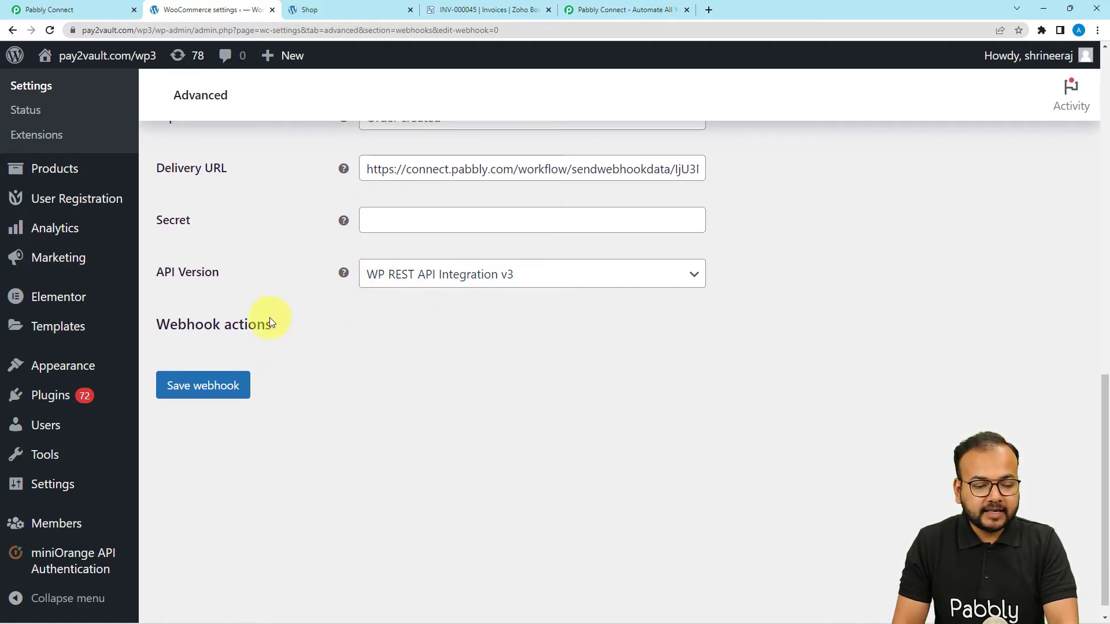
{"action": "left_click", "coordinate": [218, 391]}
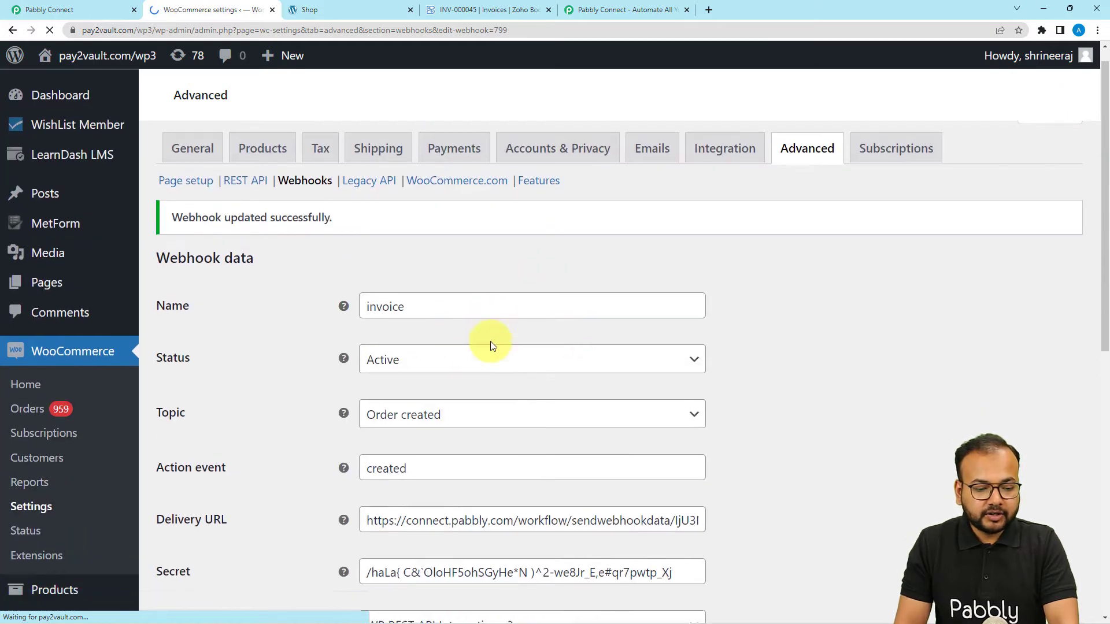
{"action": "scroll", "coordinate": [490, 345], "scroll_direction": "down", "scroll_amount": 5}
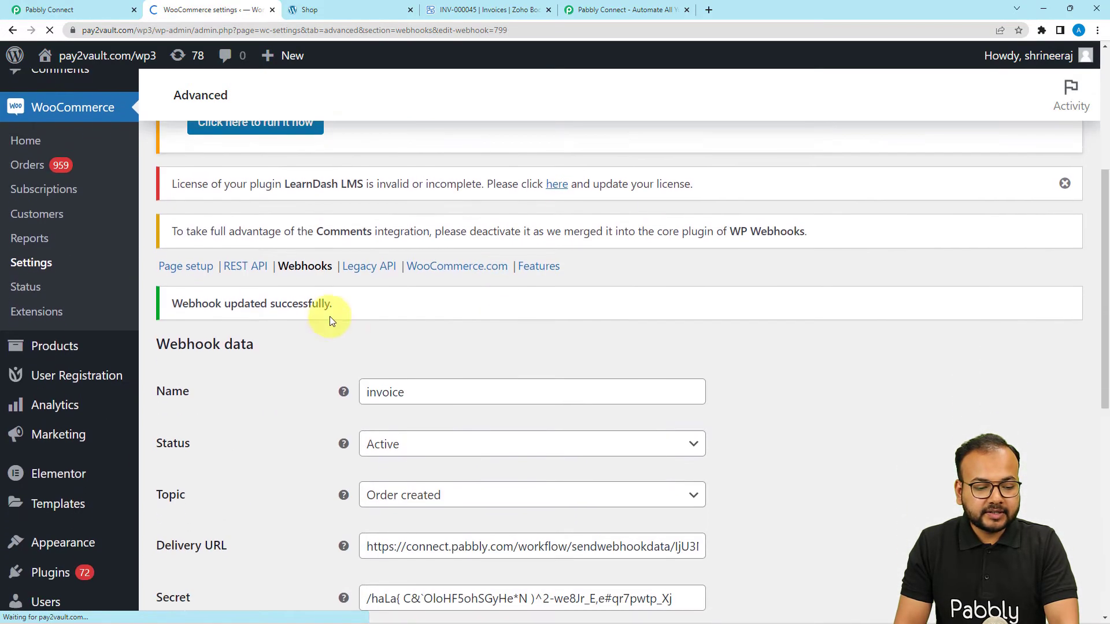
{"action": "left_click", "coordinate": [49, 10]}
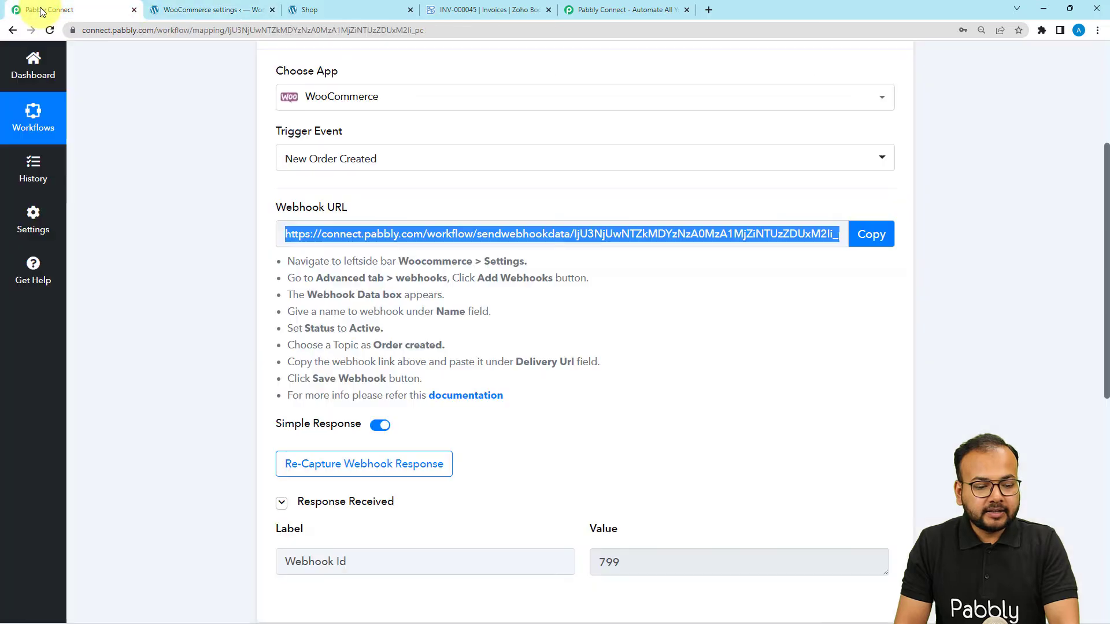
Re-capture the webhook response of the WooCommerce trigger and confirm the recapture so it waits for a test order
{"action": "scroll", "coordinate": [128, 288], "scroll_direction": "down", "scroll_amount": 5}
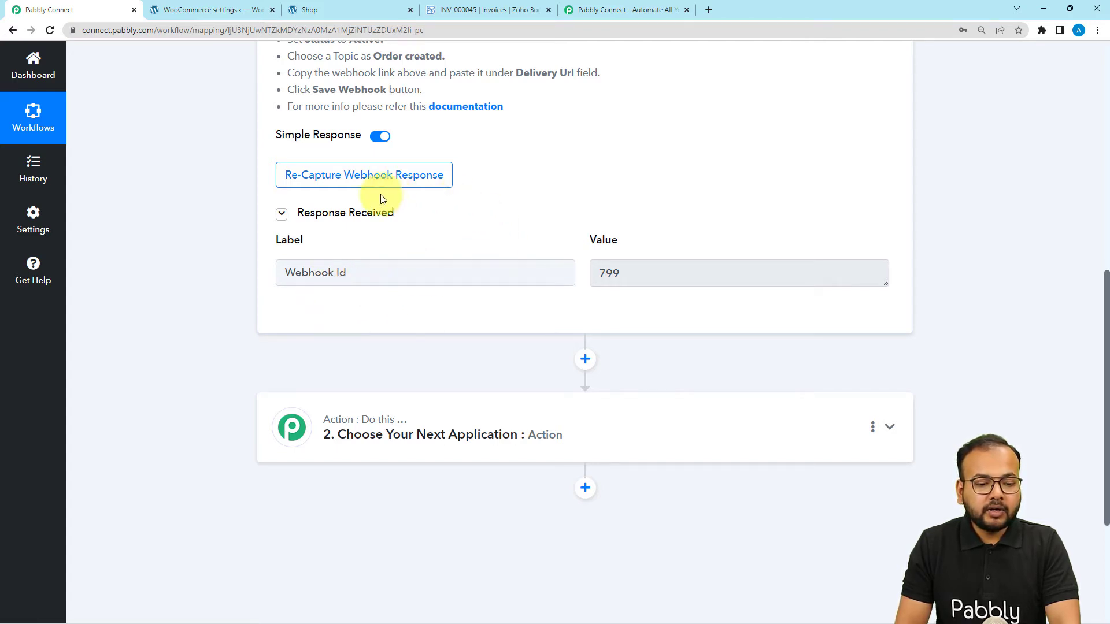
{"action": "left_click", "coordinate": [342, 183]}
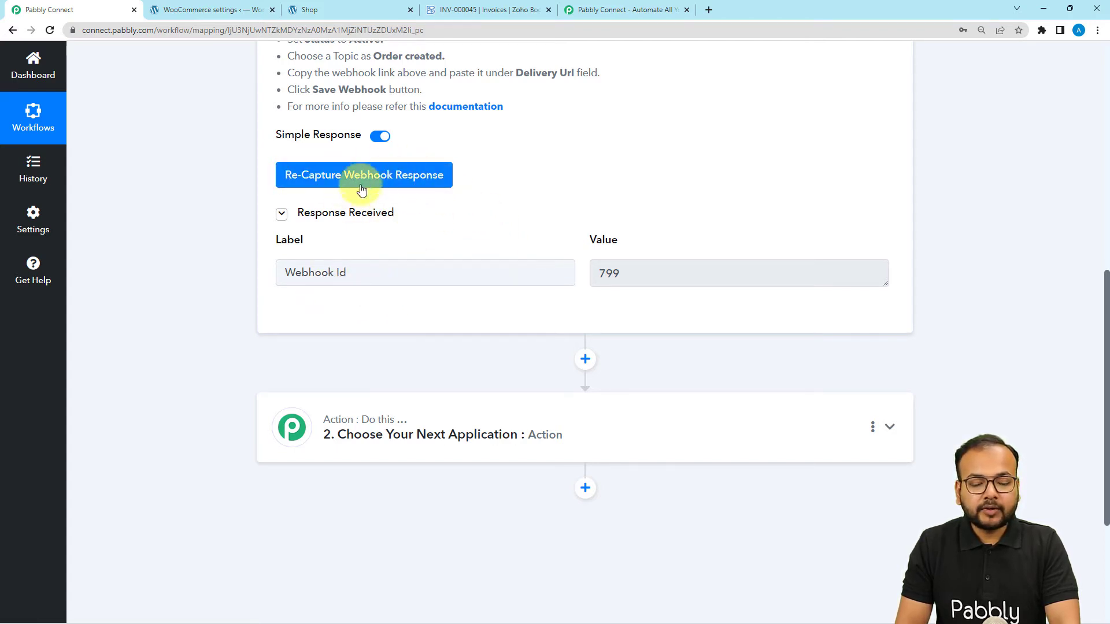
{"action": "left_click", "coordinate": [363, 182]}
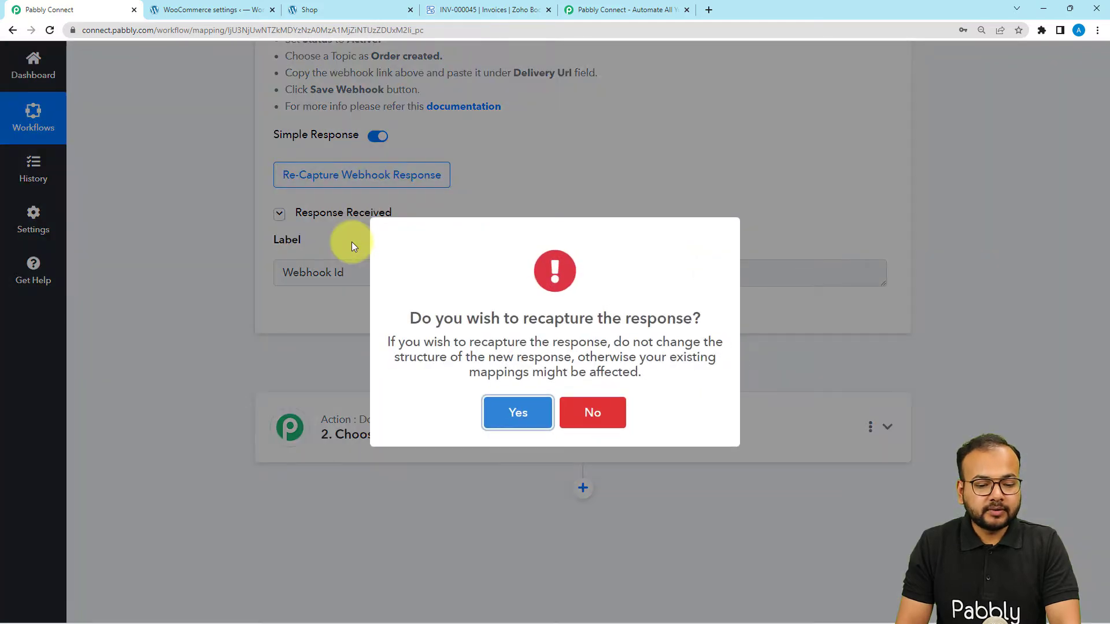
{"action": "left_click", "coordinate": [513, 410]}
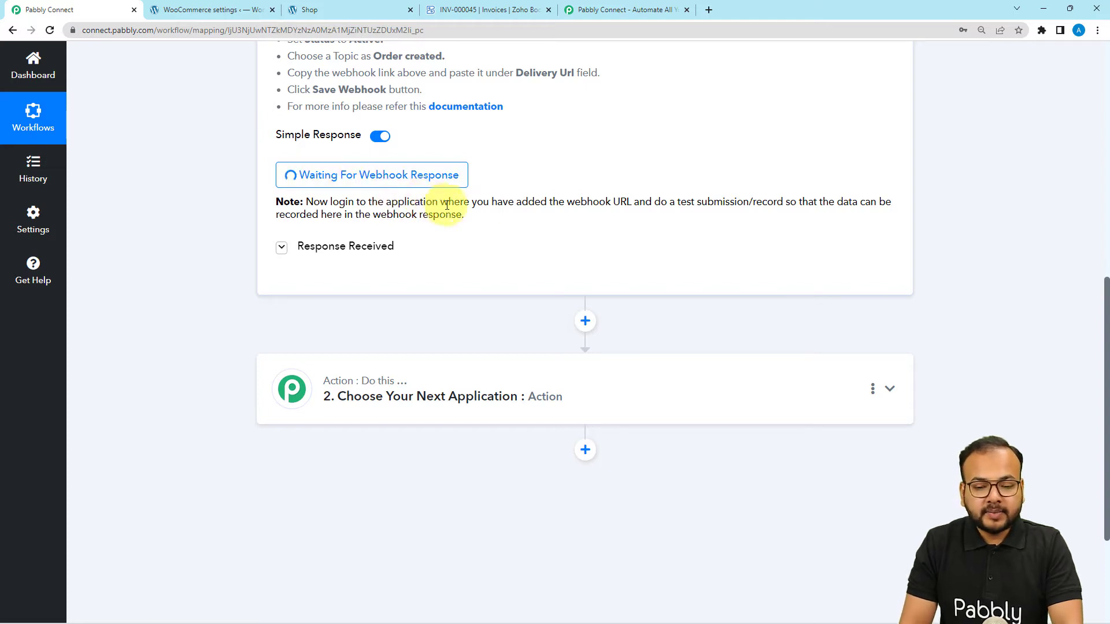
{"action": "left_click_drag", "start_coordinate": [678, 202], "coordinate": [689, 205]}
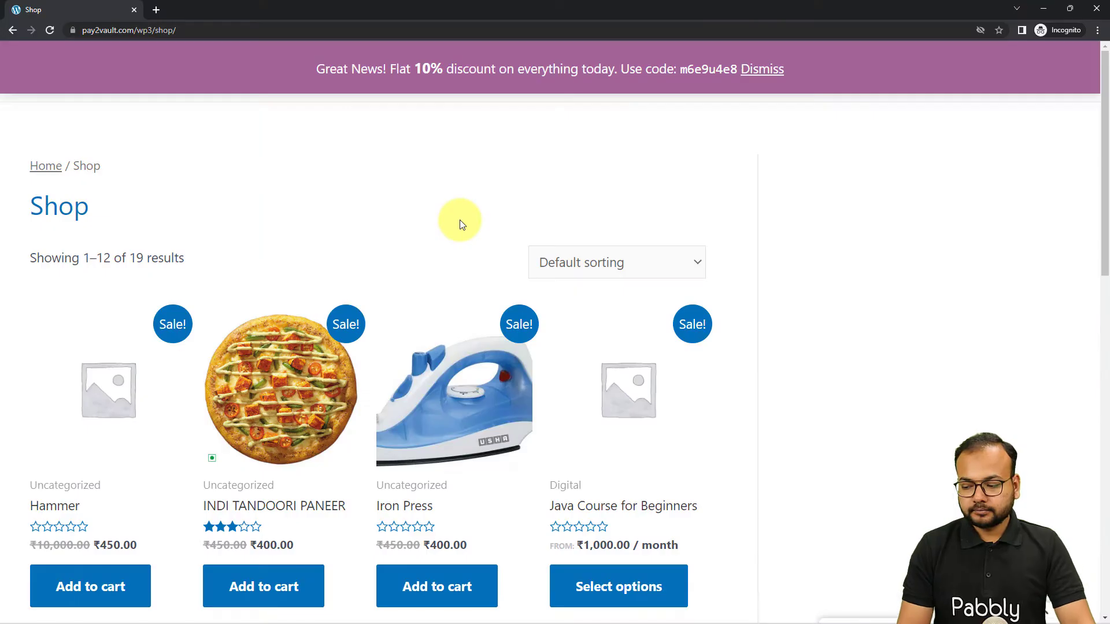
Switch to the WooCommerce shop in the incognito window and add the Iron Press to the cart
{"action": "scroll", "coordinate": [461, 224], "scroll_direction": "down", "scroll_amount": 3}
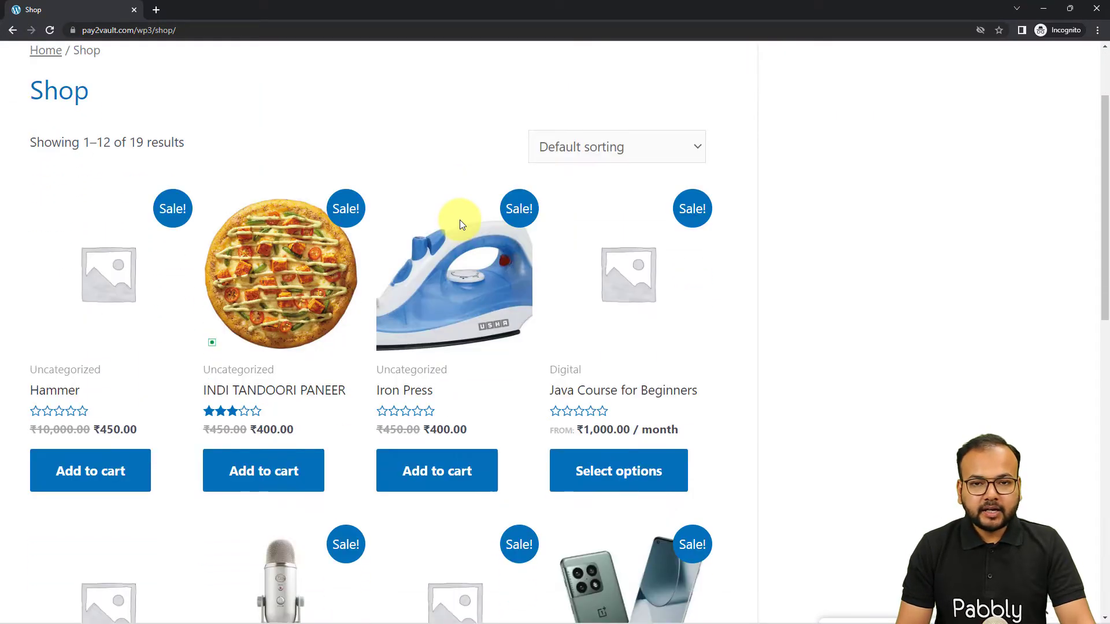
{"action": "scroll", "coordinate": [461, 225], "scroll_direction": "down", "scroll_amount": 2}
{"action": "scroll", "coordinate": [461, 225], "scroll_direction": "up", "scroll_amount": 1}
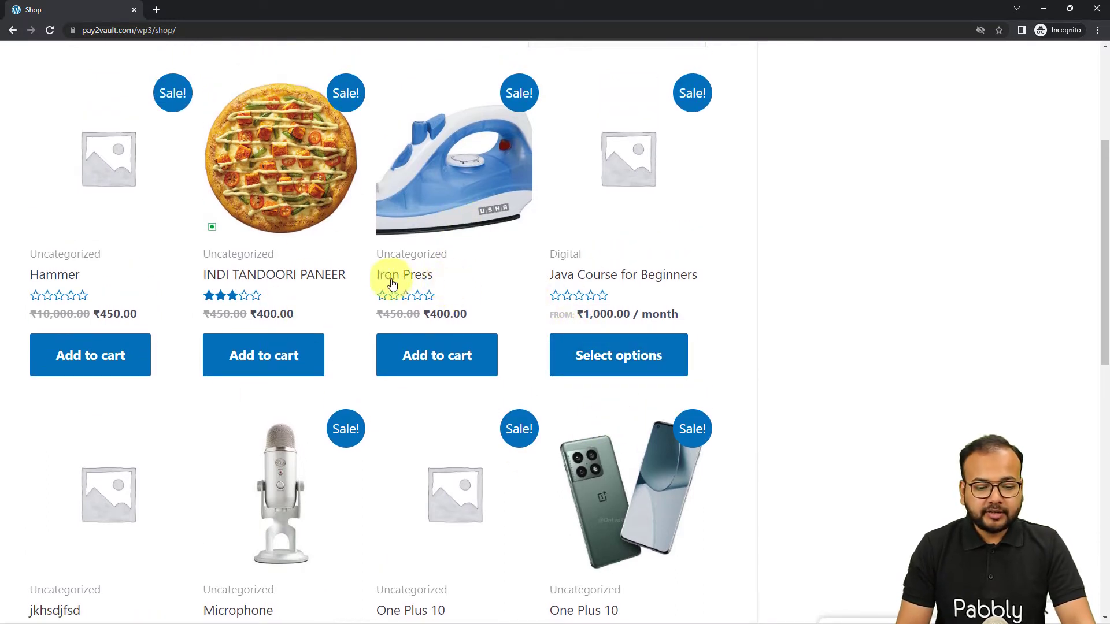
{"action": "left_click", "coordinate": [436, 360]}
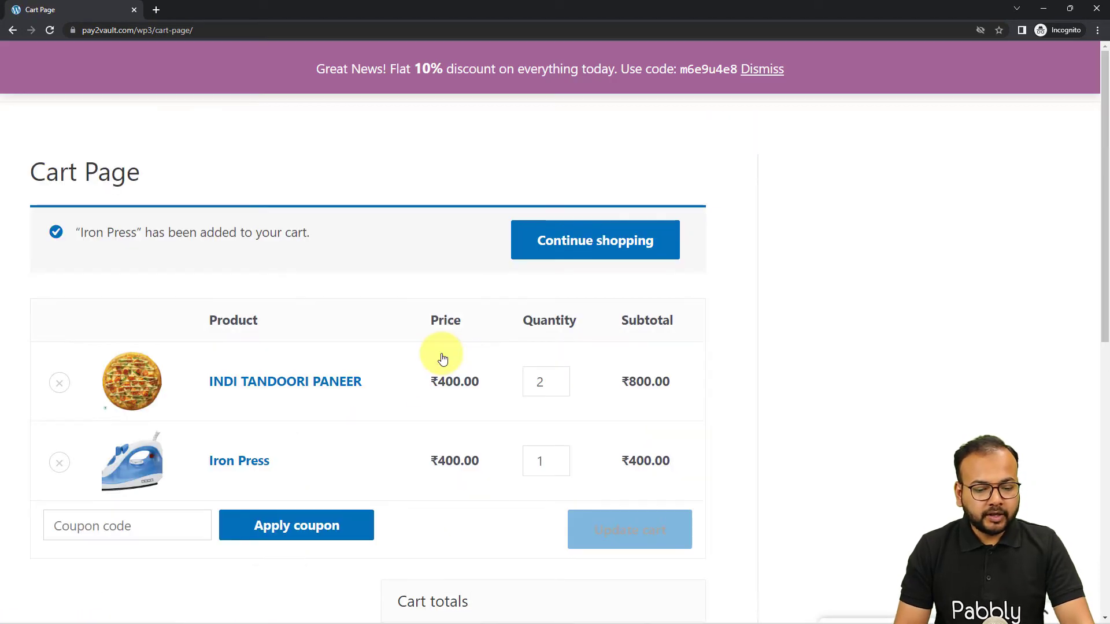
Review the cart contents and totals and proceed to checkout
{"action": "scroll", "coordinate": [442, 359], "scroll_direction": "down", "scroll_amount": 1}
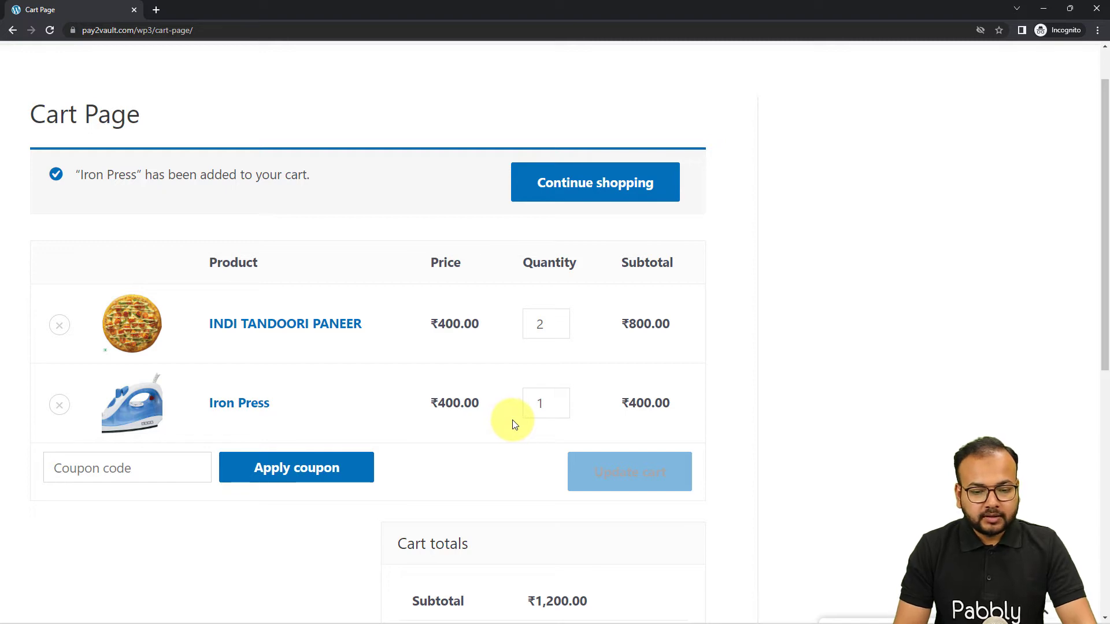
{"action": "scroll", "coordinate": [515, 425], "scroll_direction": "down", "scroll_amount": 1}
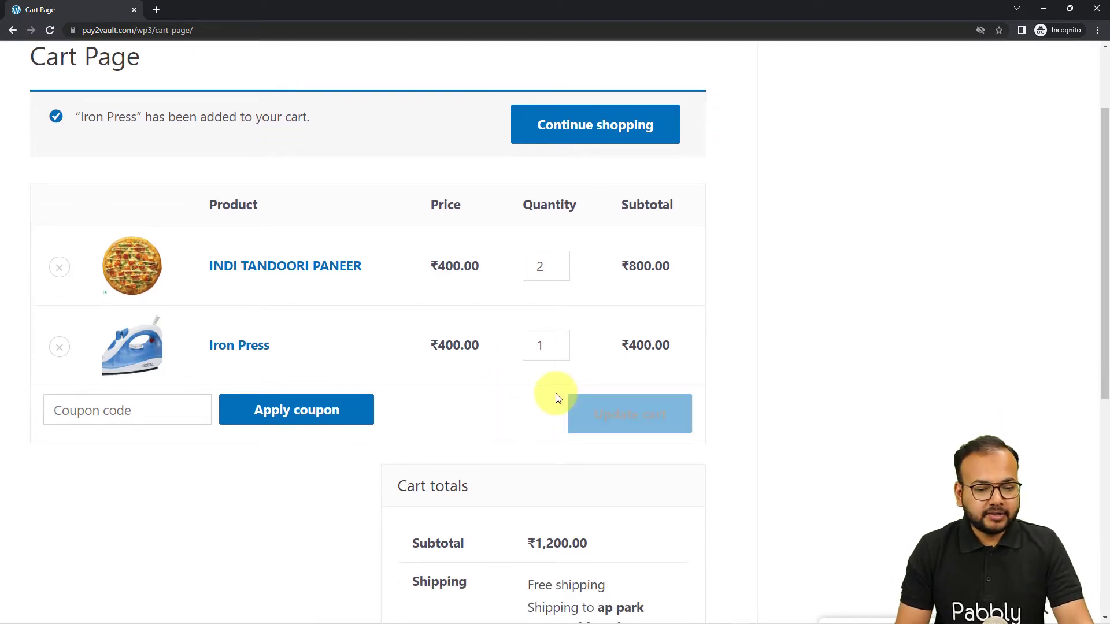
{"action": "scroll", "coordinate": [525, 402], "scroll_direction": "down", "scroll_amount": 7}
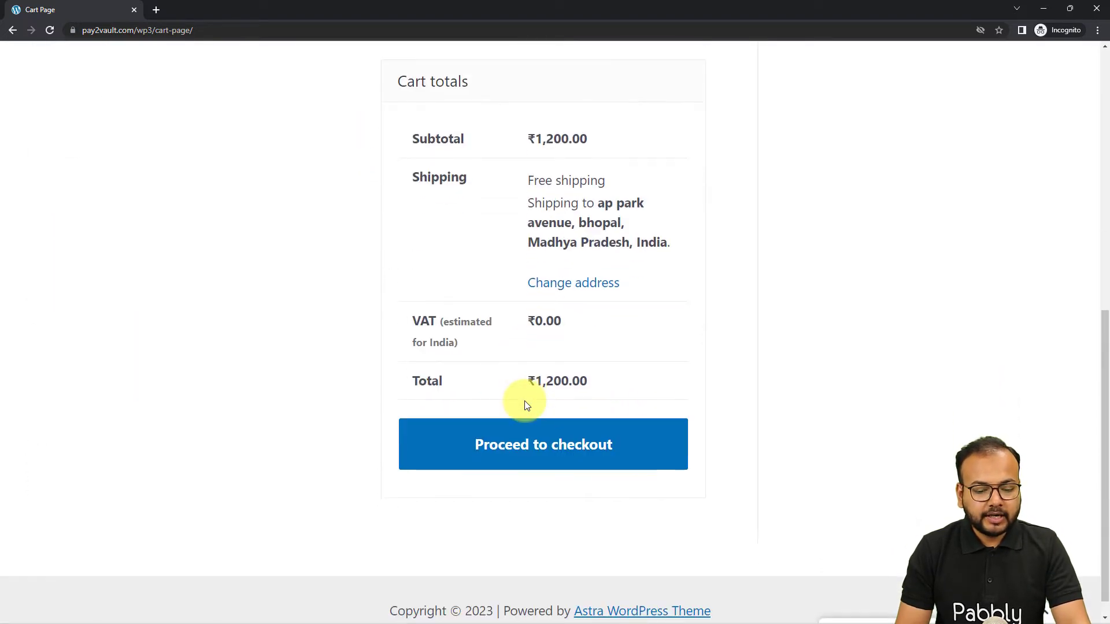
{"action": "left_click", "coordinate": [503, 453]}
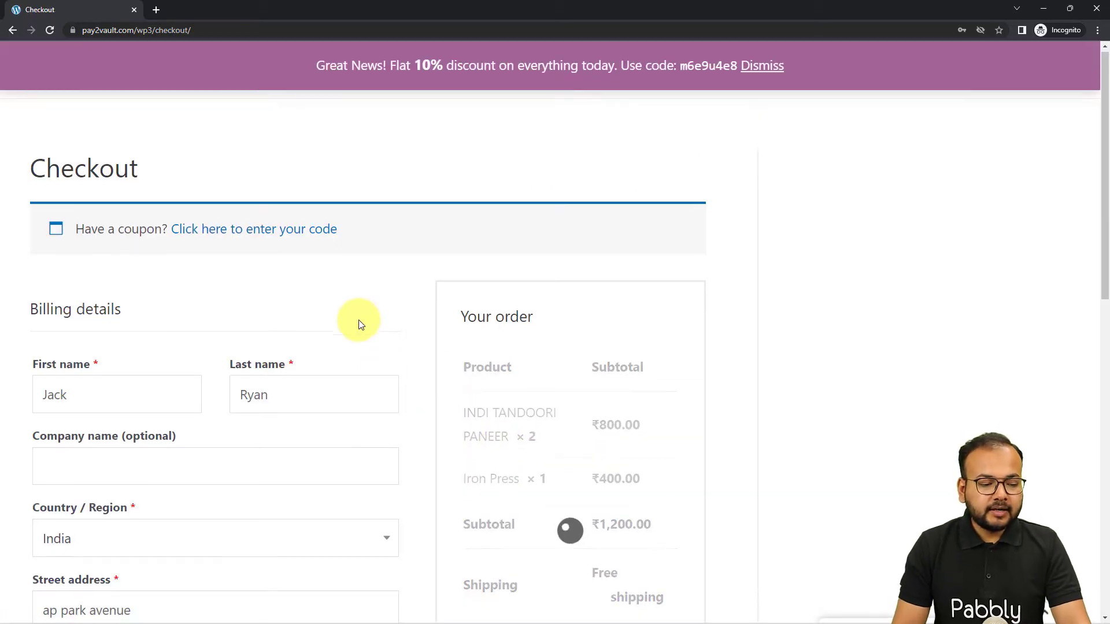
Look up the existing customer's name and e-mail in Zoho Books and return to the checkout page
{"action": "scroll", "coordinate": [359, 321], "scroll_direction": "down", "scroll_amount": 2}
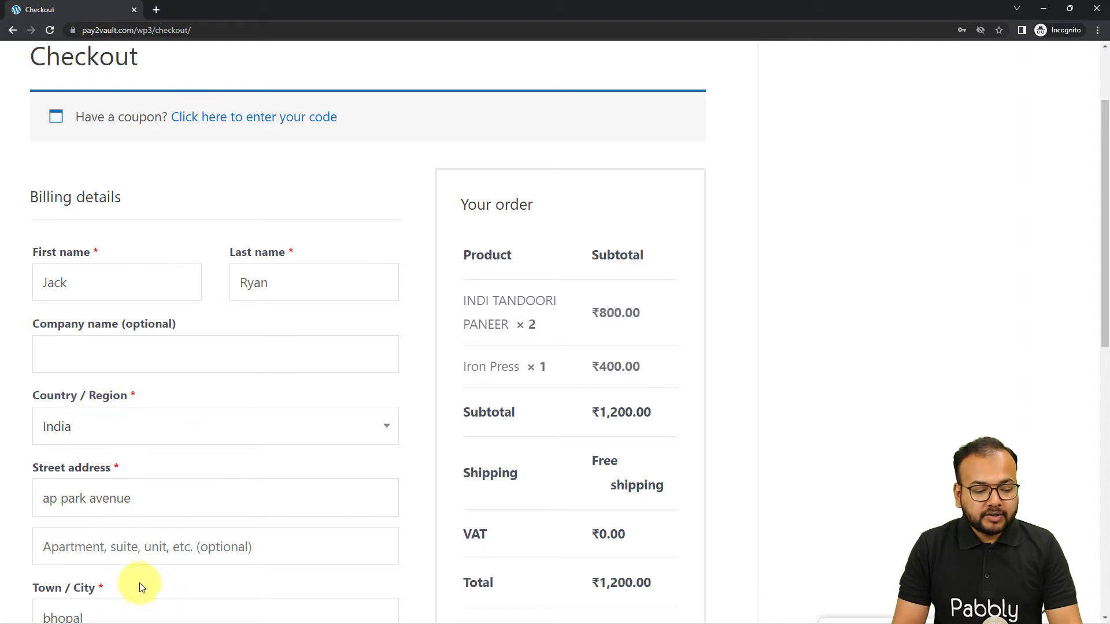
{"action": "mouse_move", "coordinate": [197, 610]}
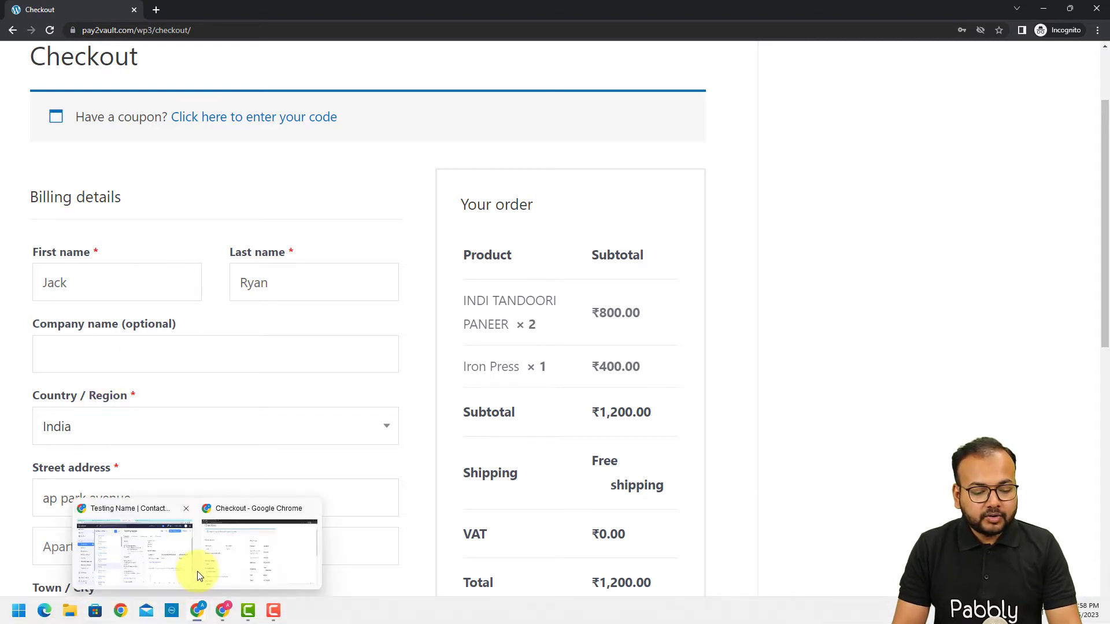
{"action": "left_click", "coordinate": [217, 564]}
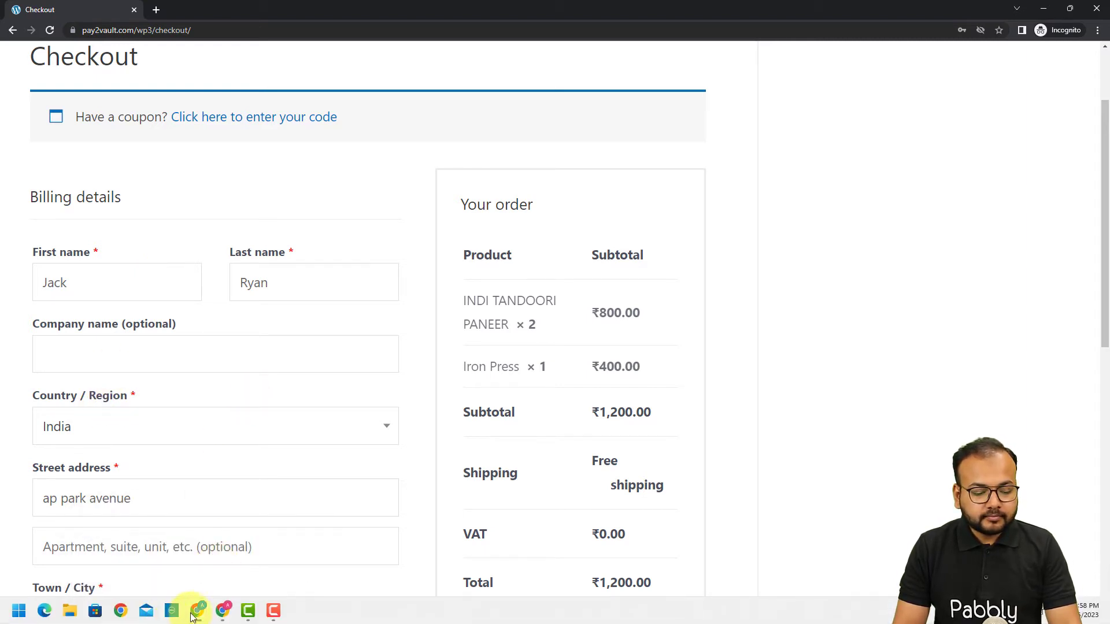
{"action": "left_click", "coordinate": [162, 545]}
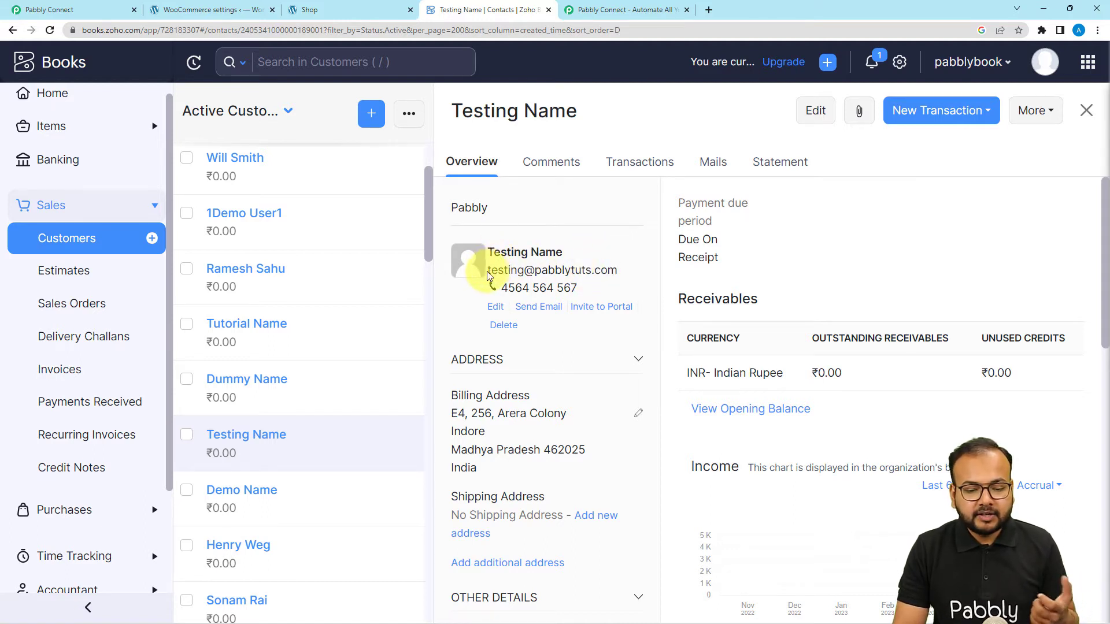
{"action": "mouse_move", "coordinate": [199, 611]}
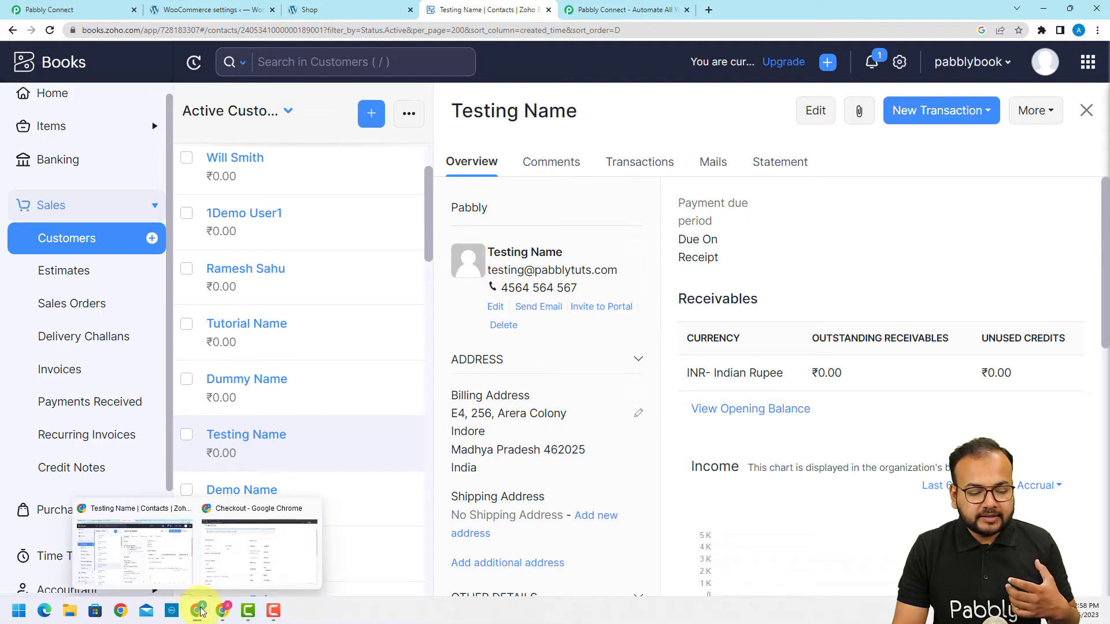
{"action": "left_click", "coordinate": [231, 568]}
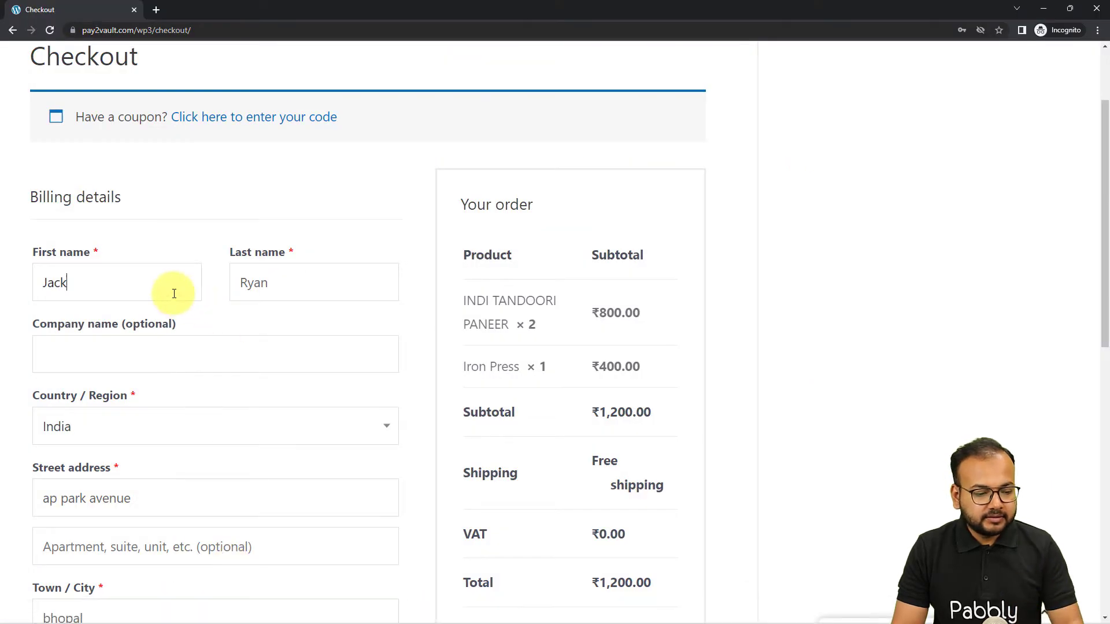
Fill in the billing details with the first name, last name and e-mail address of the existing Zoho Books customer
{"action": "key", "text": "BackSpace"}
{"action": "key", "text": "BackSpace"}
{"action": "key", "text": "BackSpace"}
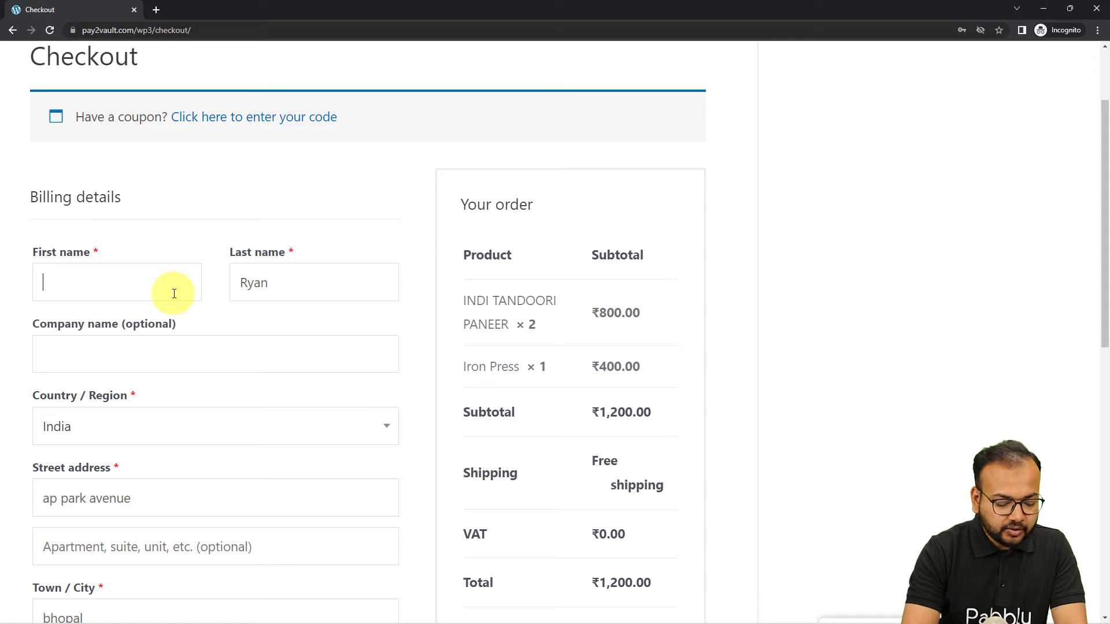
{"action": "type", "text": "Testin"}
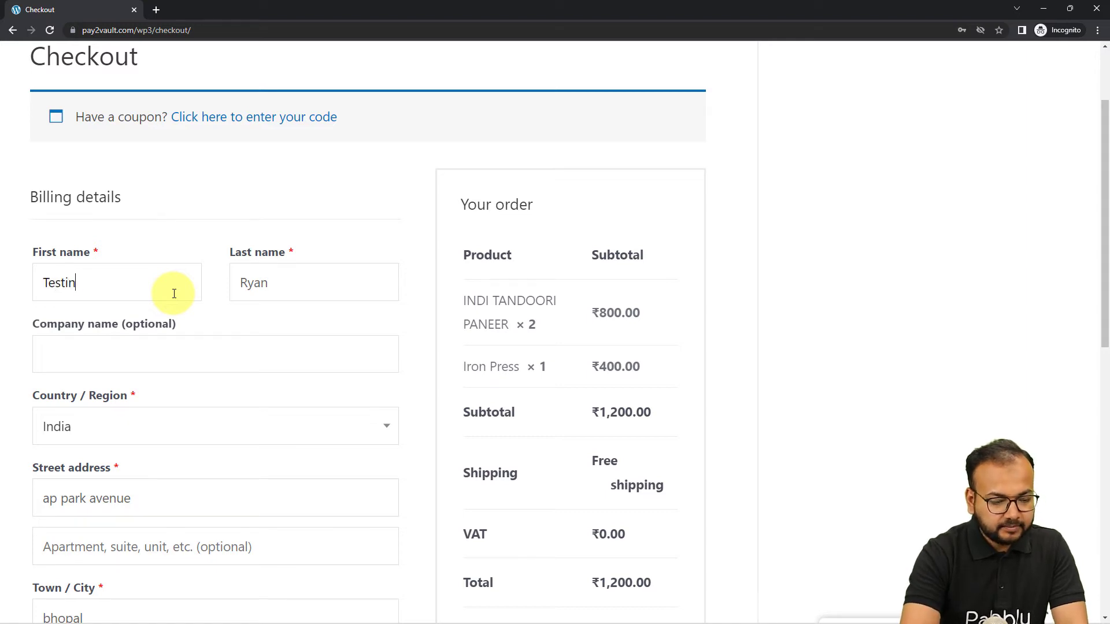
{"action": "type", "text": "g"}
{"action": "key", "text": "Tab"}
{"action": "type", "text": "Name"}
{"action": "scroll", "coordinate": [335, 537], "scroll_direction": "down", "scroll_amount": 1}
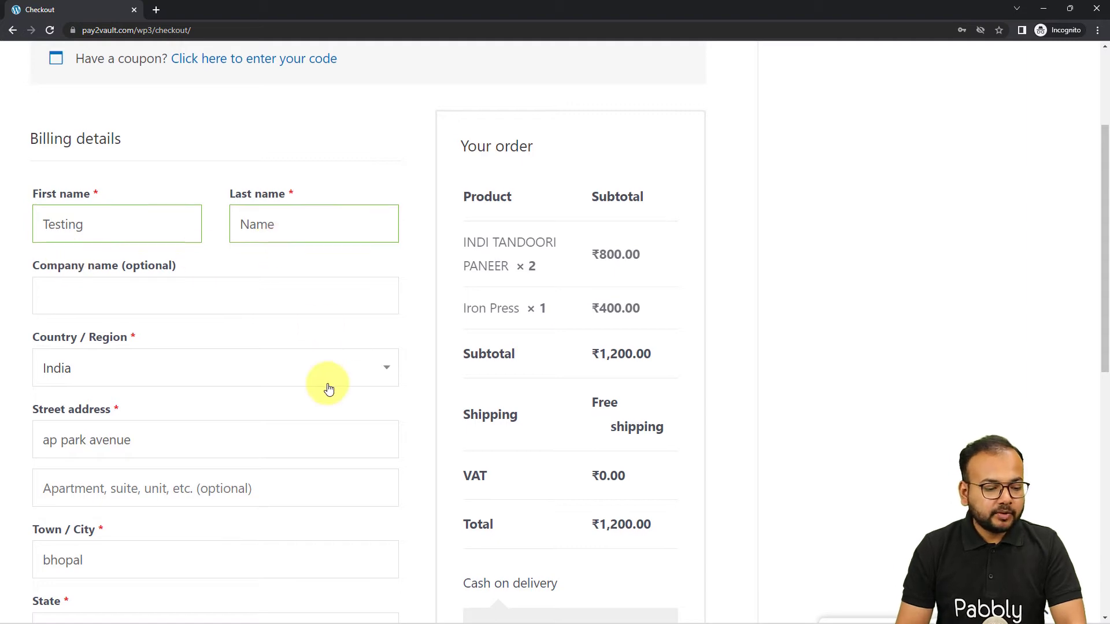
{"action": "scroll", "coordinate": [248, 366], "scroll_direction": "down", "scroll_amount": 9}
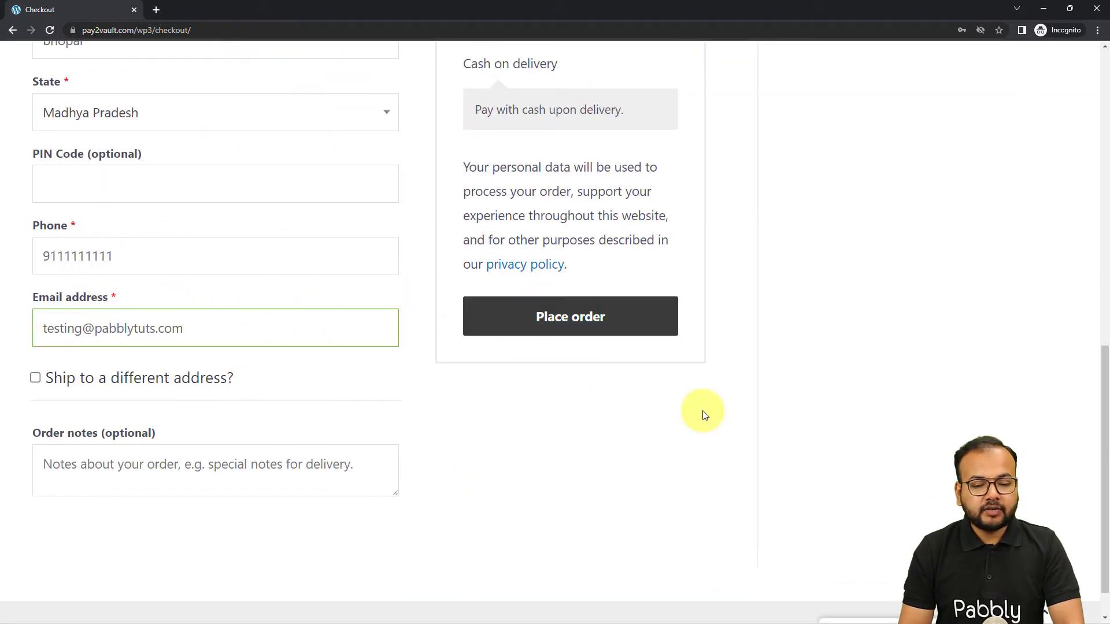
Place the cash-on-delivery test order and switch back to the workflow in Pabbly Connect
{"action": "left_click", "coordinate": [516, 336]}
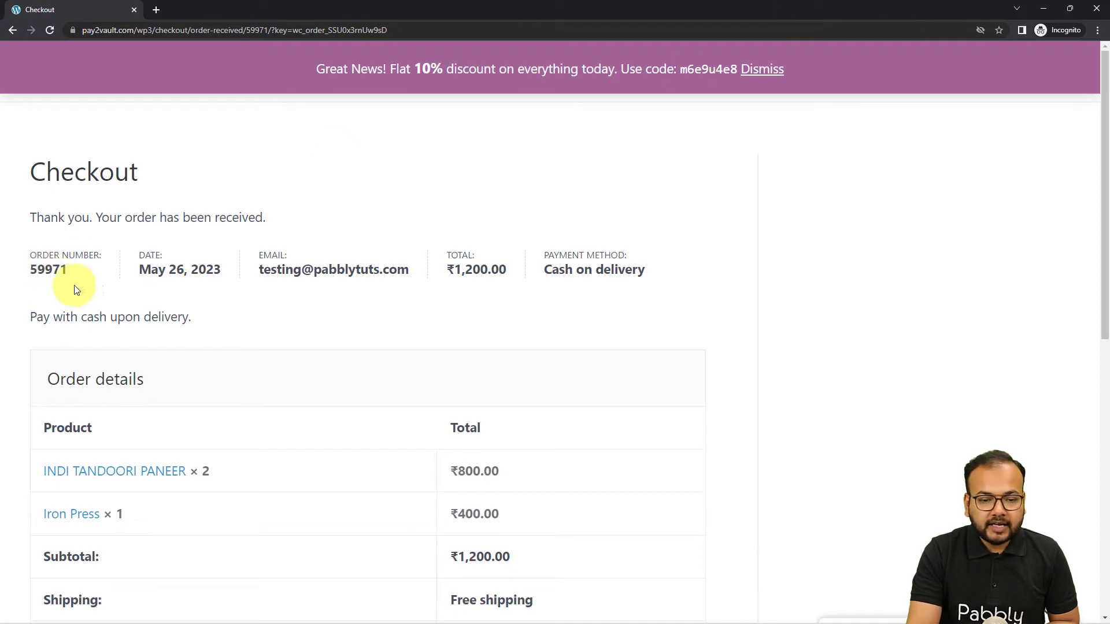
{"action": "left_click", "coordinate": [1046, 10]}
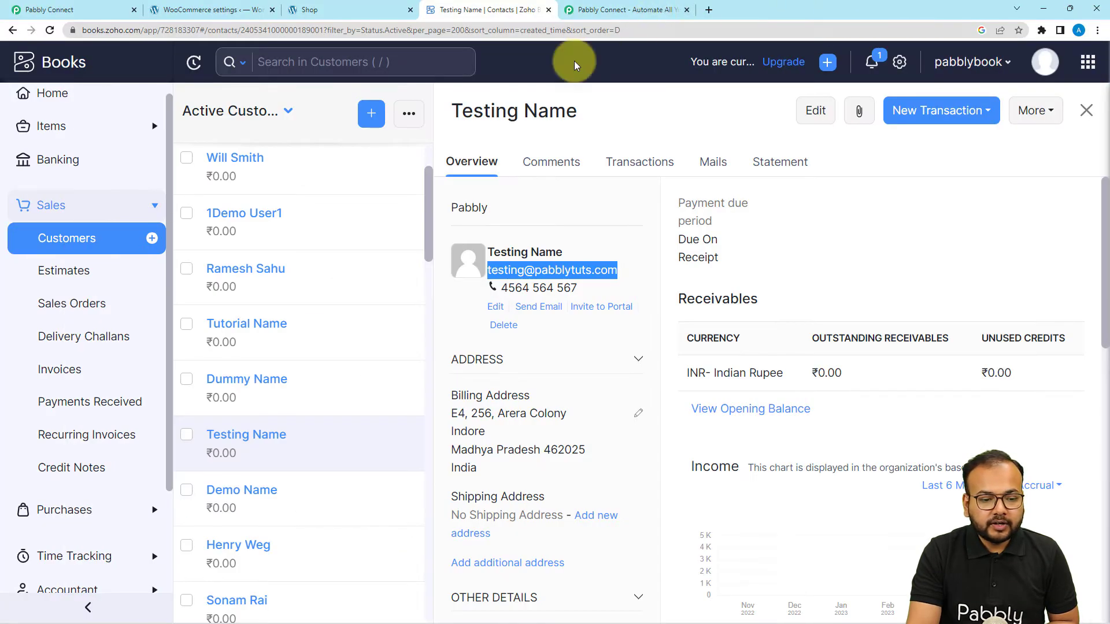
{"action": "left_click", "coordinate": [64, 9]}
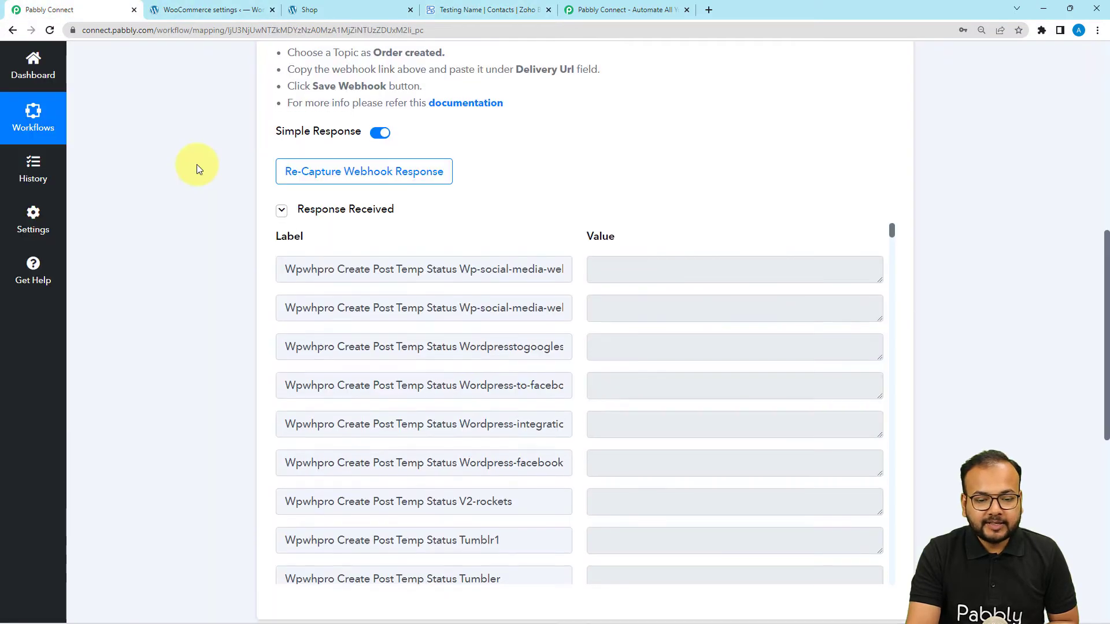
Examine the order data captured in the webhook response, including the total, status, shipping lines and the full list of purchased items
{"action": "scroll", "coordinate": [204, 167], "scroll_direction": "down", "scroll_amount": 2}
{"action": "scroll", "coordinate": [499, 232], "scroll_direction": "down", "scroll_amount": 2}
{"action": "scroll", "coordinate": [500, 232], "scroll_direction": "down", "scroll_amount": 10}
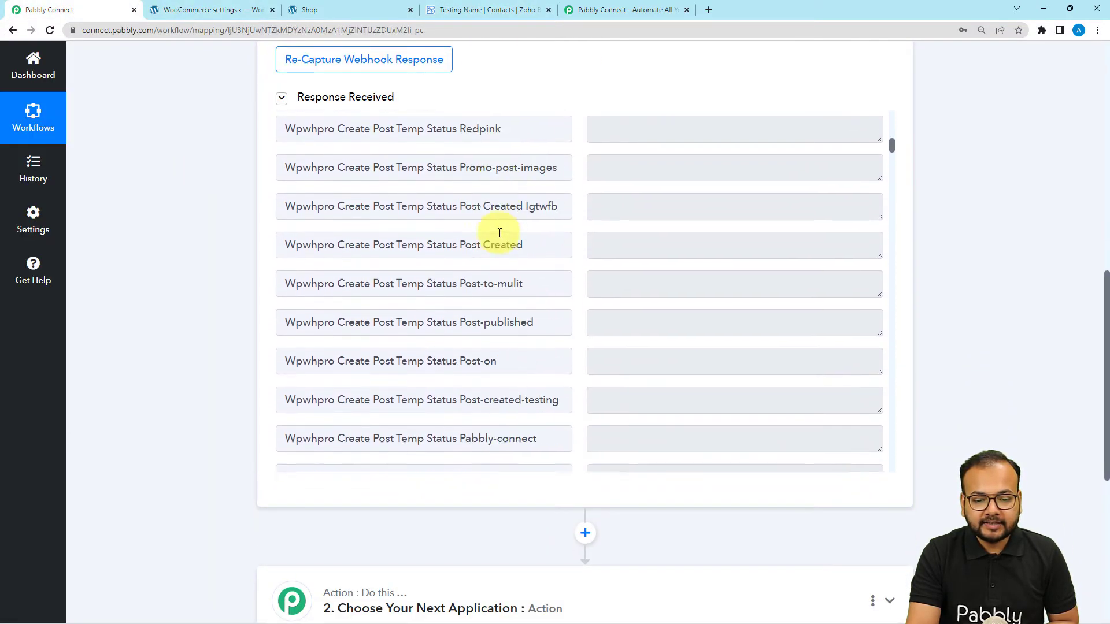
{"action": "scroll", "coordinate": [499, 232], "scroll_direction": "down", "scroll_amount": 5}
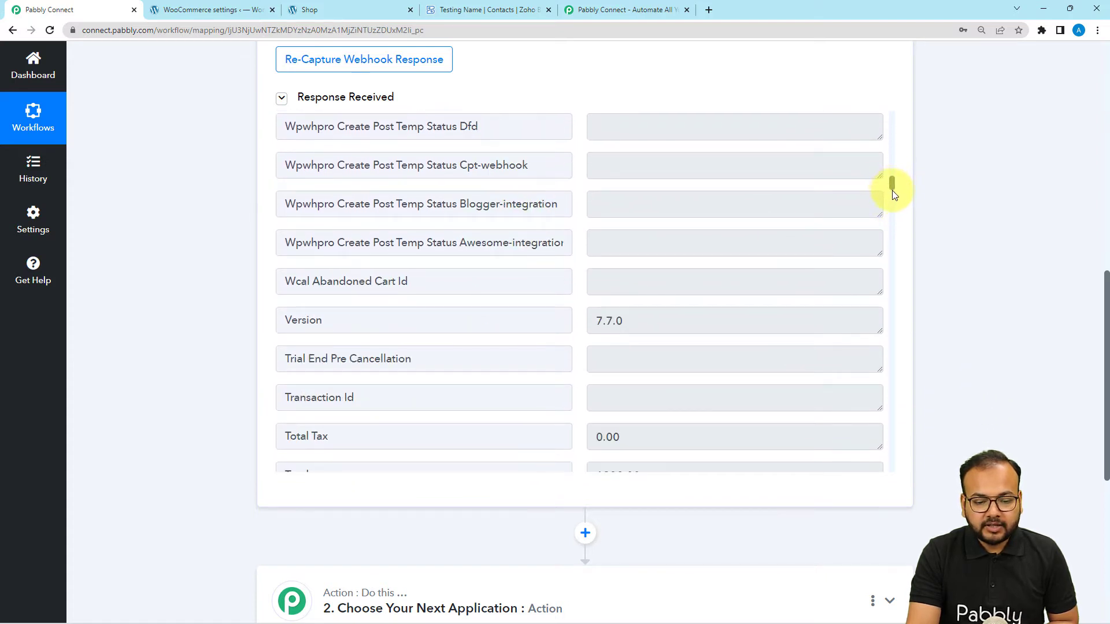
{"action": "mouse_move", "coordinate": [893, 190]}
{"action": "left_mouse_down"}
{"action": "mouse_move", "coordinate": [898, 206]}
{"action": "mouse_move", "coordinate": [895, 194]}
{"action": "left_mouse_up"}
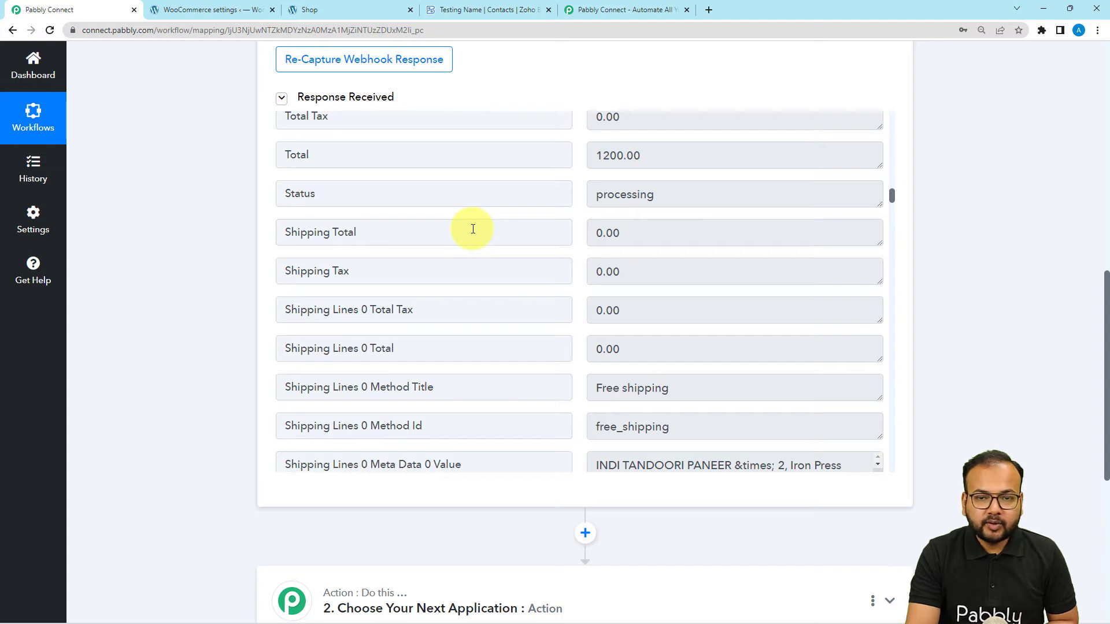
{"action": "scroll", "coordinate": [472, 229], "scroll_direction": "down", "scroll_amount": 2}
{"action": "scroll", "coordinate": [473, 228], "scroll_direction": "down", "scroll_amount": 3}
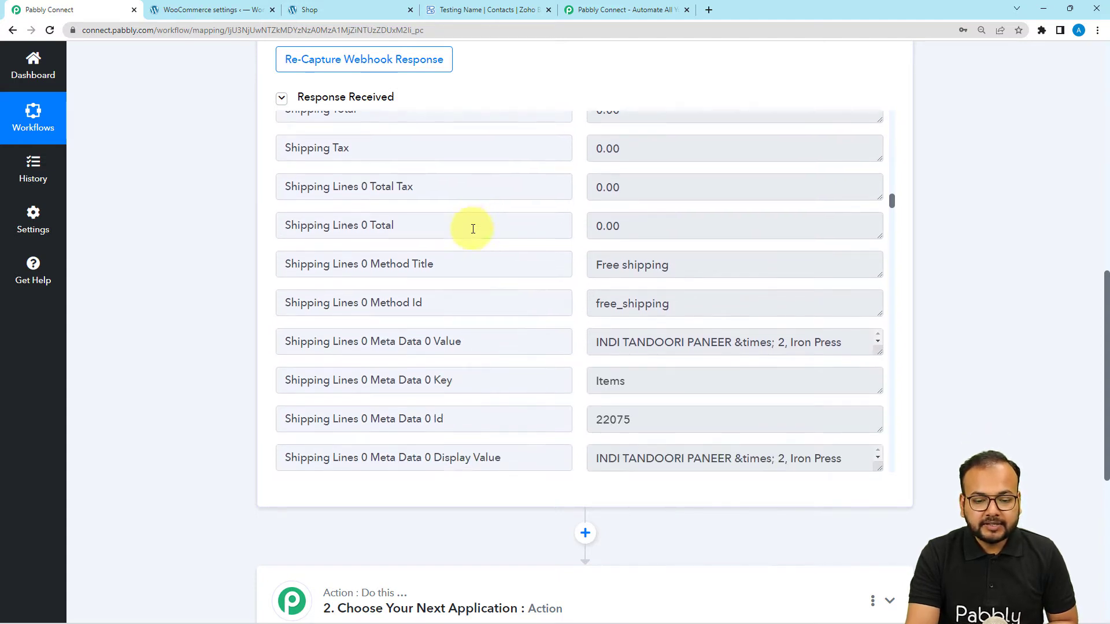
{"action": "scroll", "coordinate": [817, 236], "scroll_direction": "up", "scroll_amount": 1}
{"action": "scroll", "coordinate": [817, 236], "scroll_direction": "up", "scroll_amount": 2}
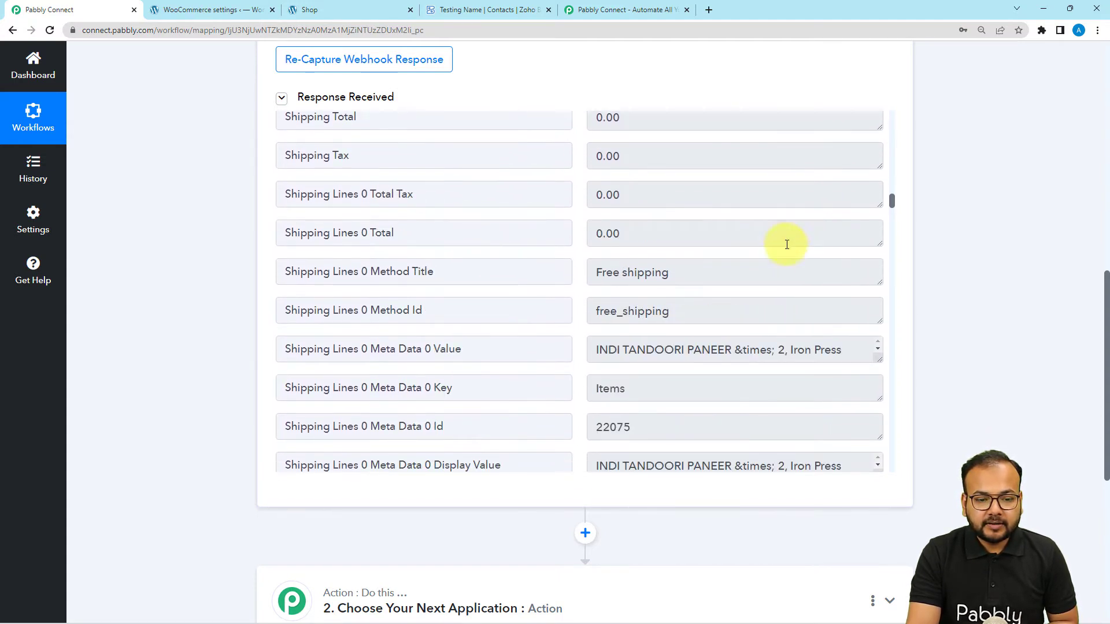
{"action": "left_click_drag", "start_coordinate": [879, 367], "coordinate": [880, 399]}
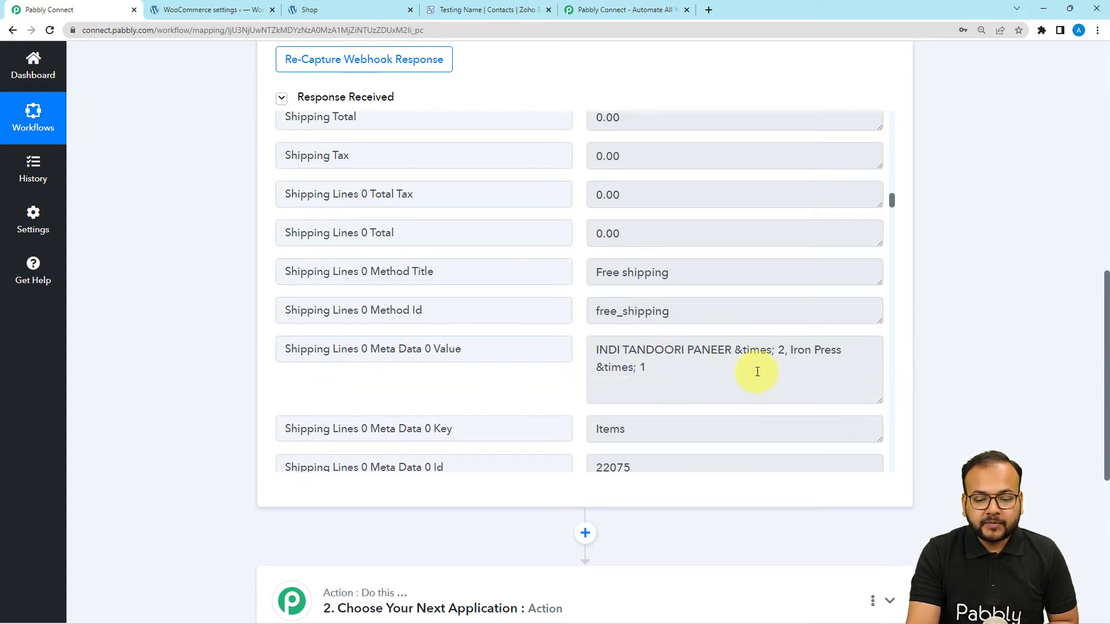
{"action": "scroll", "coordinate": [203, 230], "scroll_direction": "up", "scroll_amount": 3}
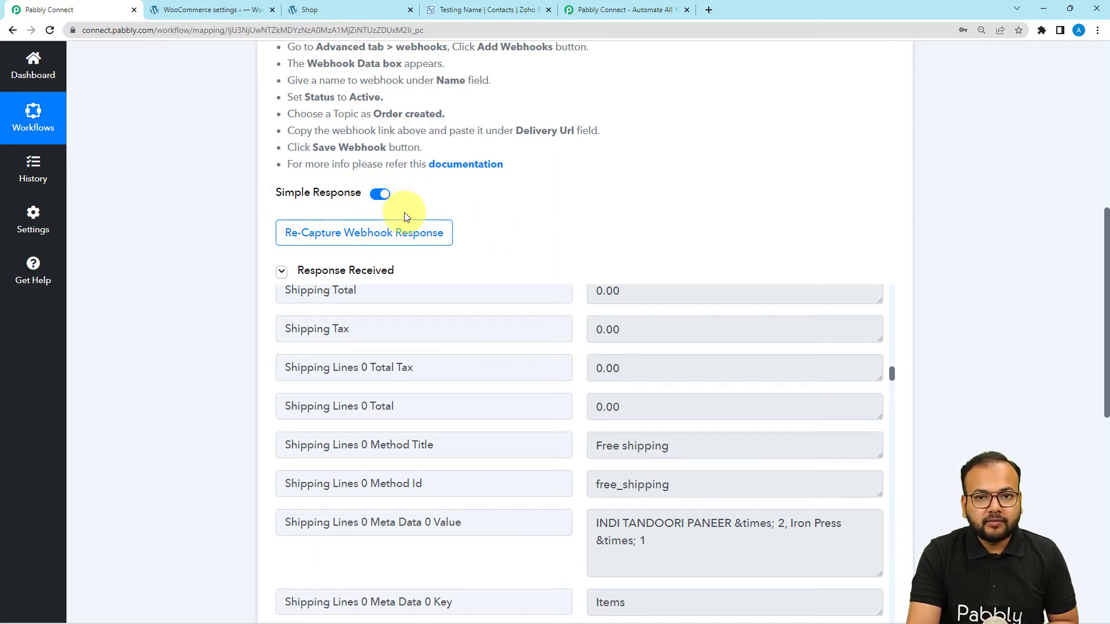
{"action": "scroll", "coordinate": [407, 220], "scroll_direction": "down", "scroll_amount": 4}
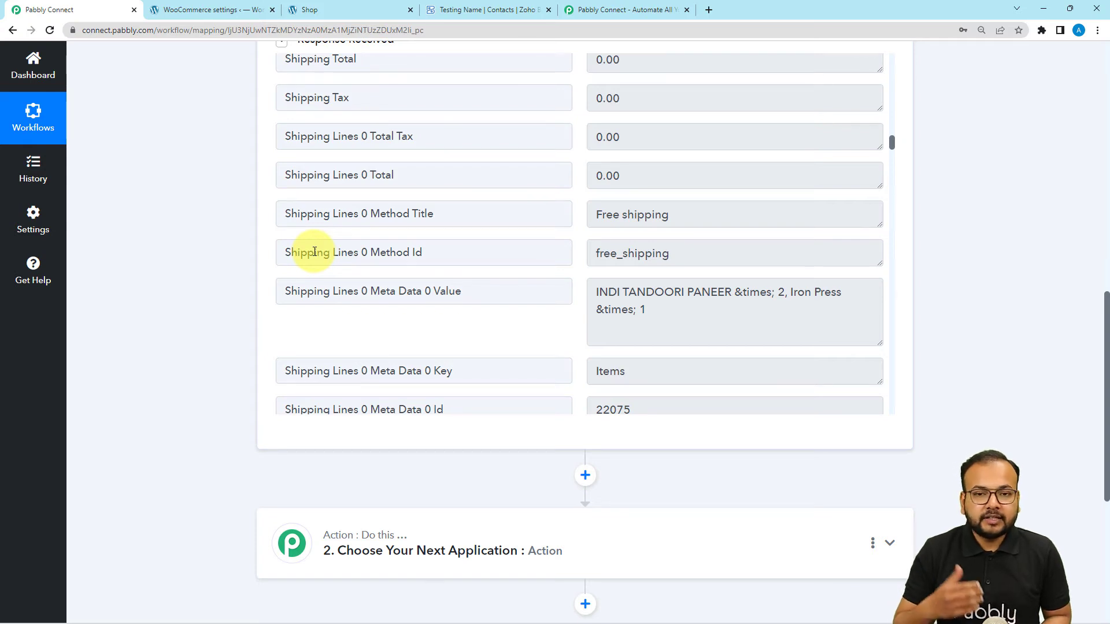
{"action": "scroll", "coordinate": [314, 252], "scroll_direction": "up", "scroll_amount": 4}
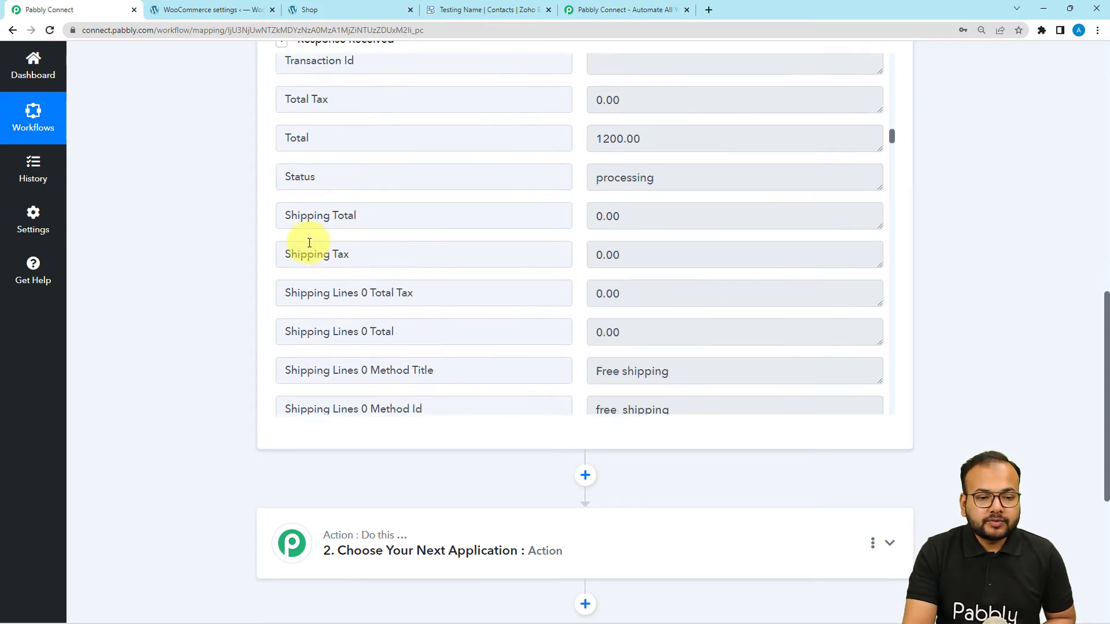
{"action": "scroll", "coordinate": [228, 171], "scroll_direction": "up", "scroll_amount": 3}
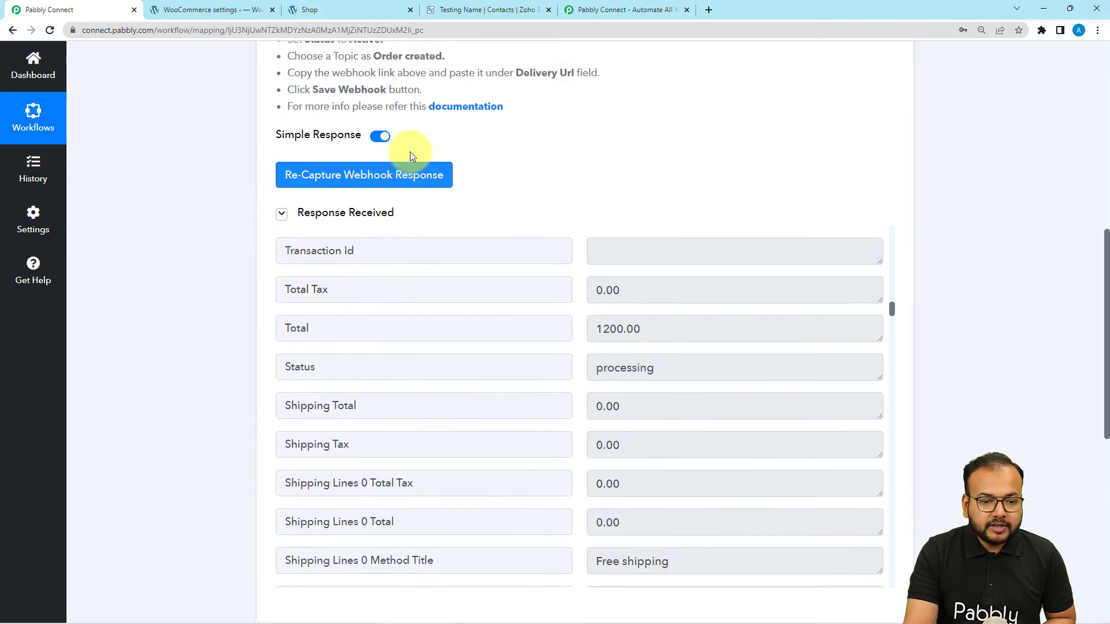
Turn off Simple Response for the WooCommerce trigger and re-capture the webhook response
{"action": "left_click", "coordinate": [379, 137]}
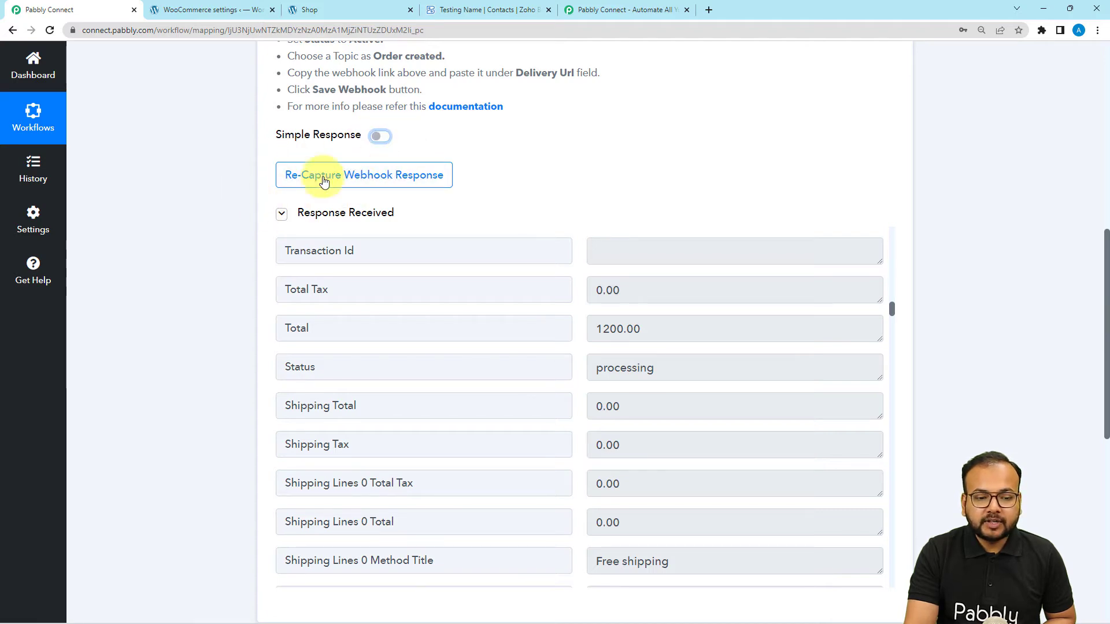
{"action": "left_click", "coordinate": [352, 174]}
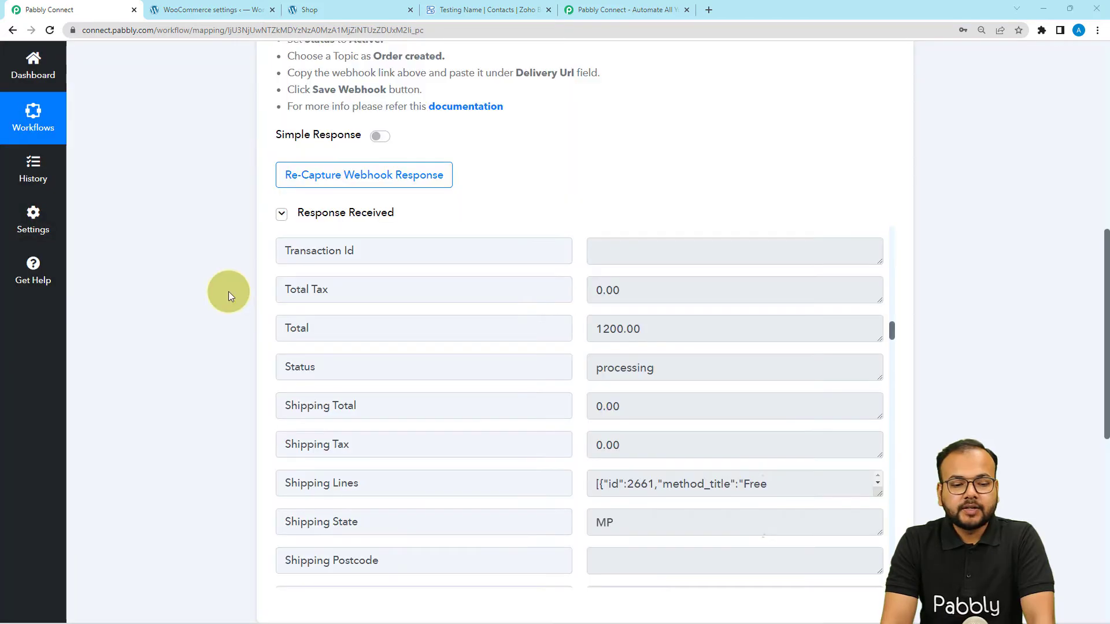
Examine the re-captured order data, from shipping and payment fields to the enlarged Line Items value listing all purchased products
{"action": "scroll", "coordinate": [373, 325], "scroll_direction": "up", "scroll_amount": 3}
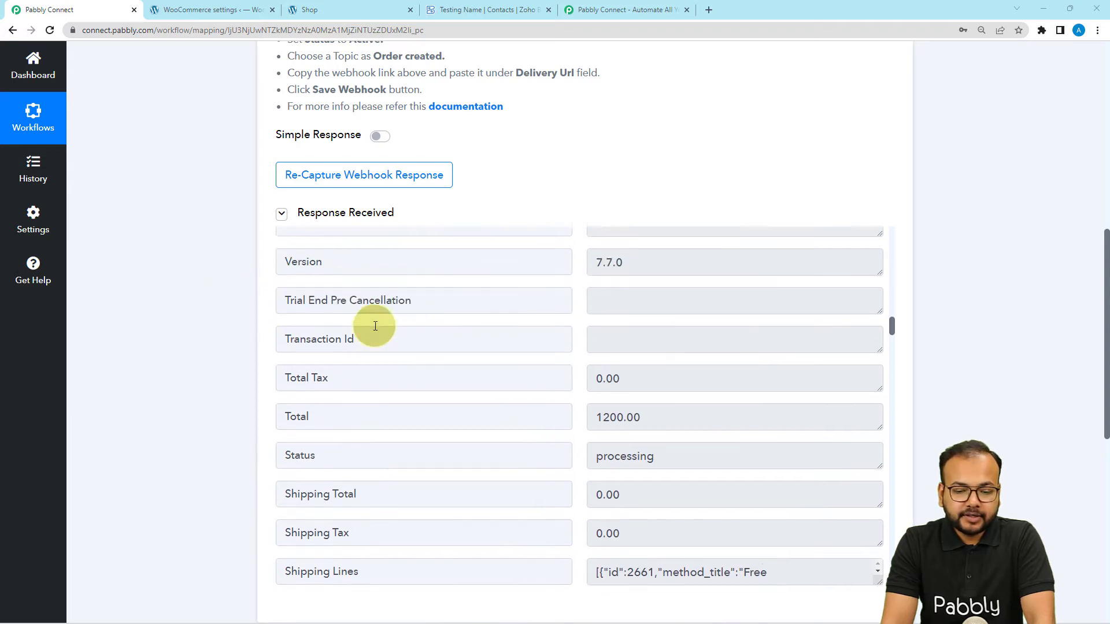
{"action": "scroll", "coordinate": [375, 326], "scroll_direction": "down", "scroll_amount": 5}
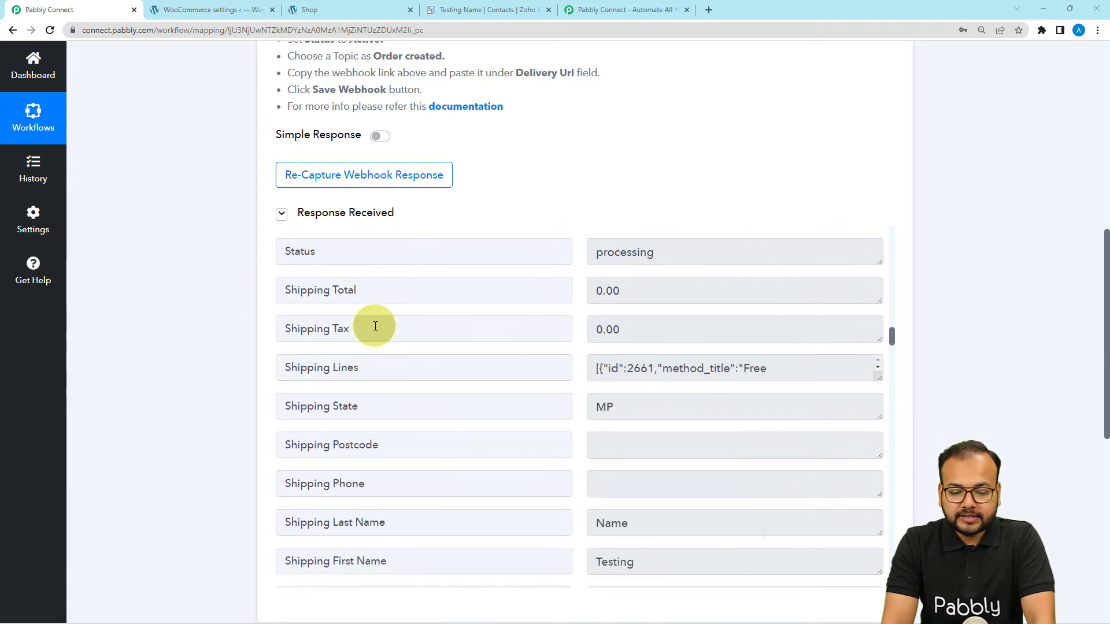
{"action": "scroll", "coordinate": [375, 326], "scroll_direction": "up", "scroll_amount": 3}
{"action": "scroll", "coordinate": [375, 326], "scroll_direction": "down", "scroll_amount": 8}
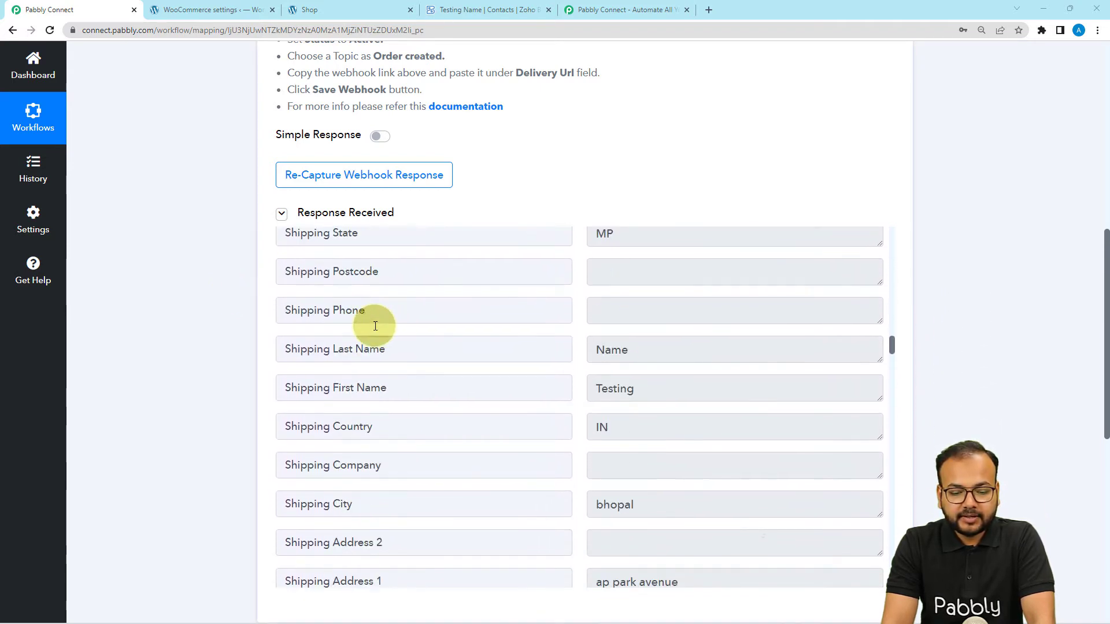
{"action": "scroll", "coordinate": [375, 326], "scroll_direction": "down", "scroll_amount": 1}
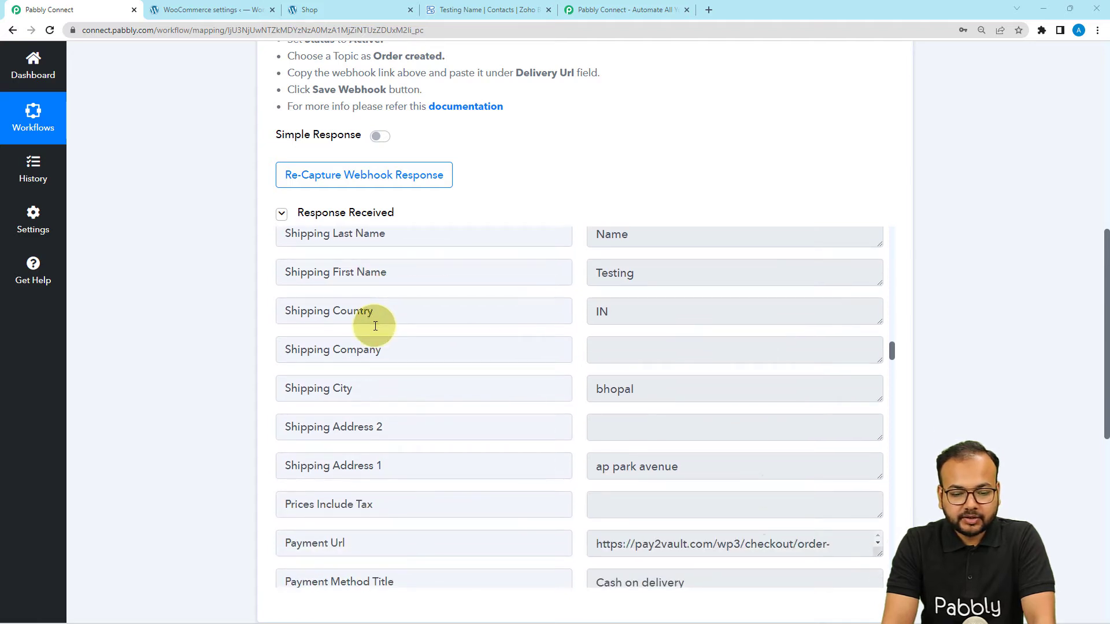
{"action": "scroll", "coordinate": [375, 326], "scroll_direction": "down", "scroll_amount": 9}
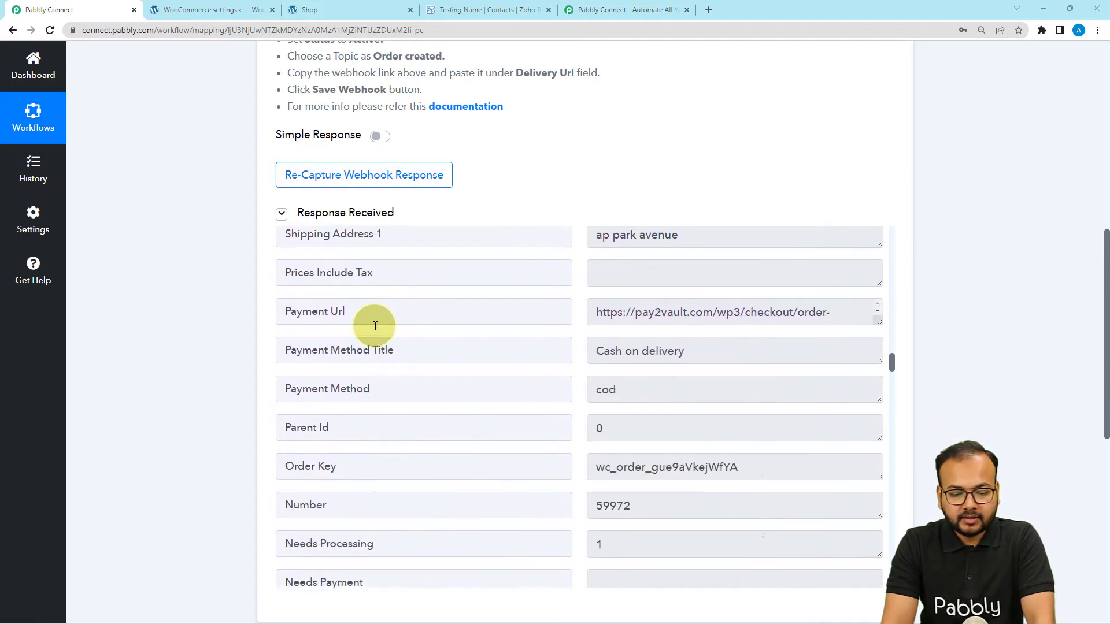
{"action": "scroll", "coordinate": [375, 326], "scroll_direction": "down", "scroll_amount": 6}
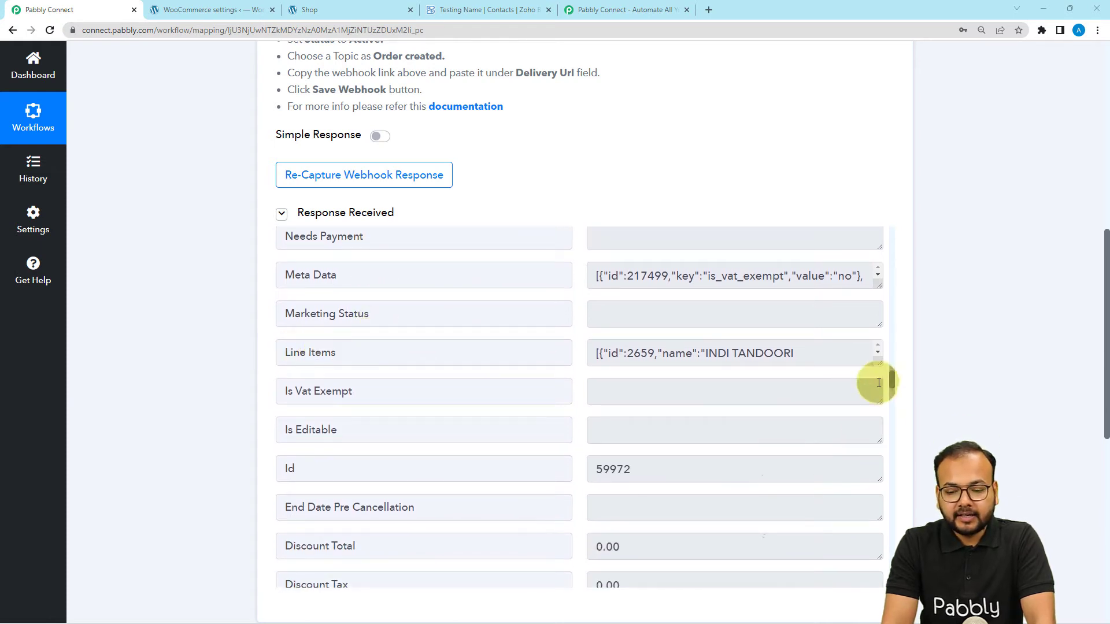
{"action": "left_click_drag", "start_coordinate": [877, 363], "coordinate": [892, 525]}
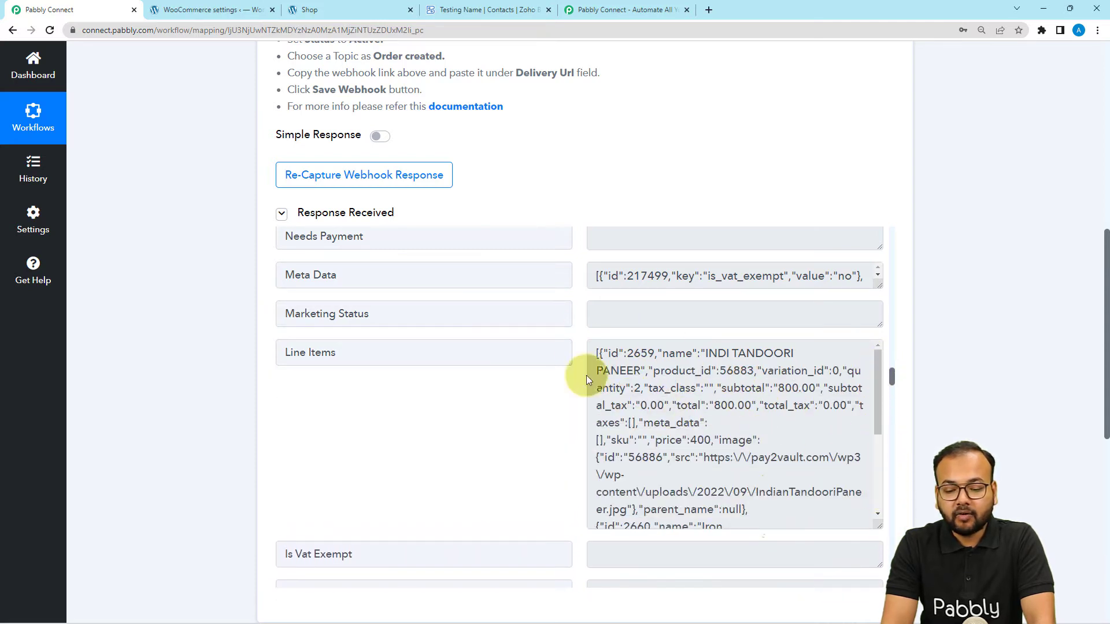
{"action": "scroll", "coordinate": [716, 408], "scroll_direction": "down", "scroll_amount": 2}
{"action": "scroll", "coordinate": [711, 399], "scroll_direction": "up", "scroll_amount": 2}
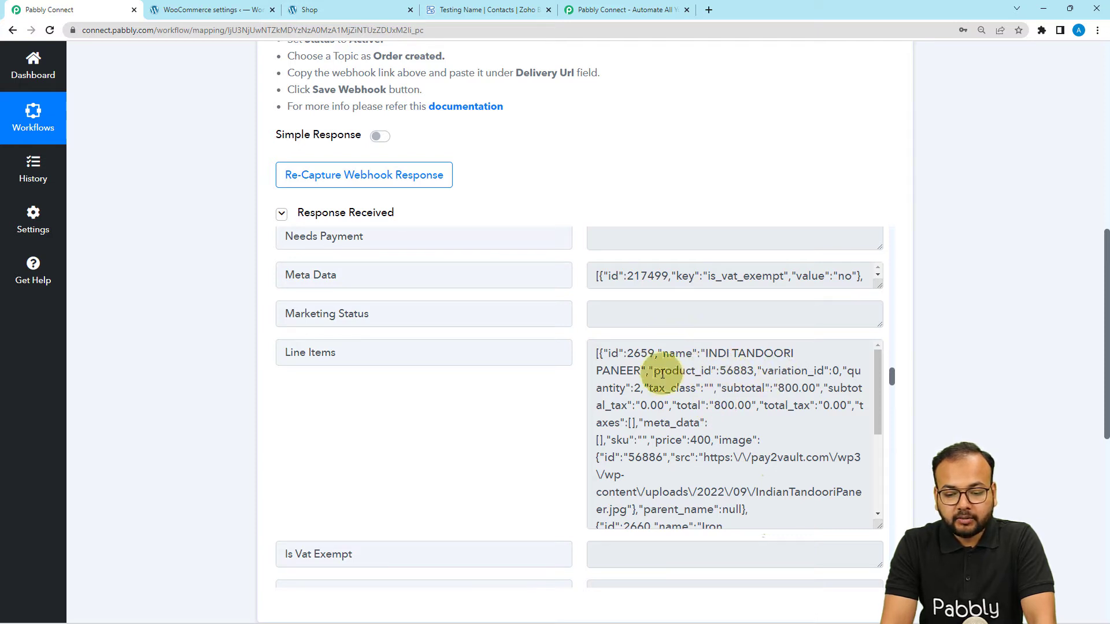
{"action": "scroll", "coordinate": [735, 395], "scroll_direction": "down", "scroll_amount": 4}
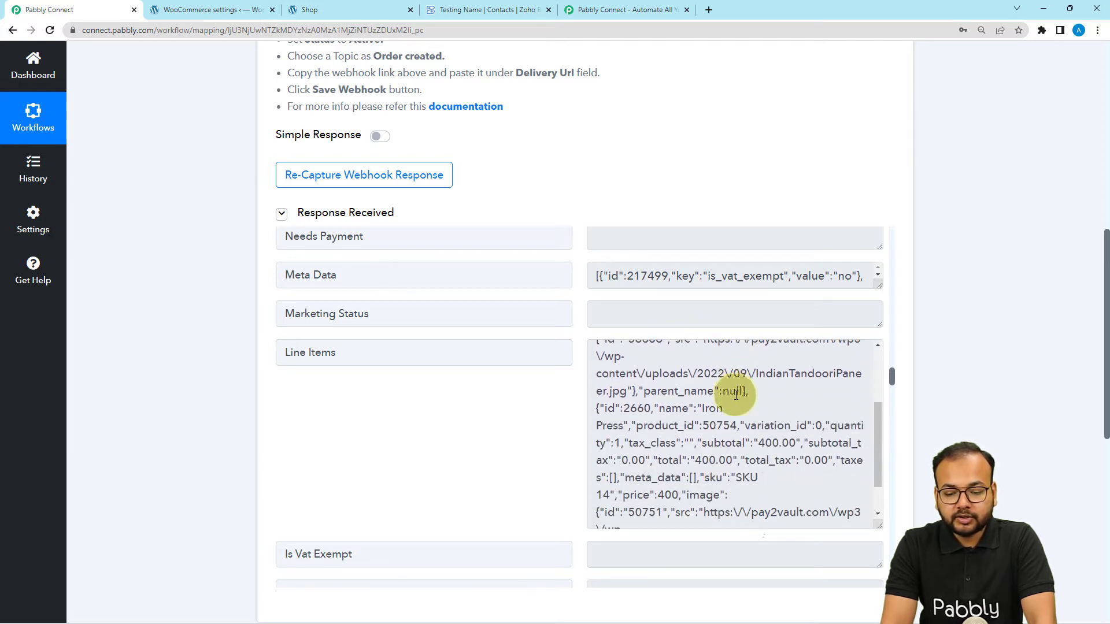
{"action": "scroll", "coordinate": [736, 395], "scroll_direction": "down", "scroll_amount": 1}
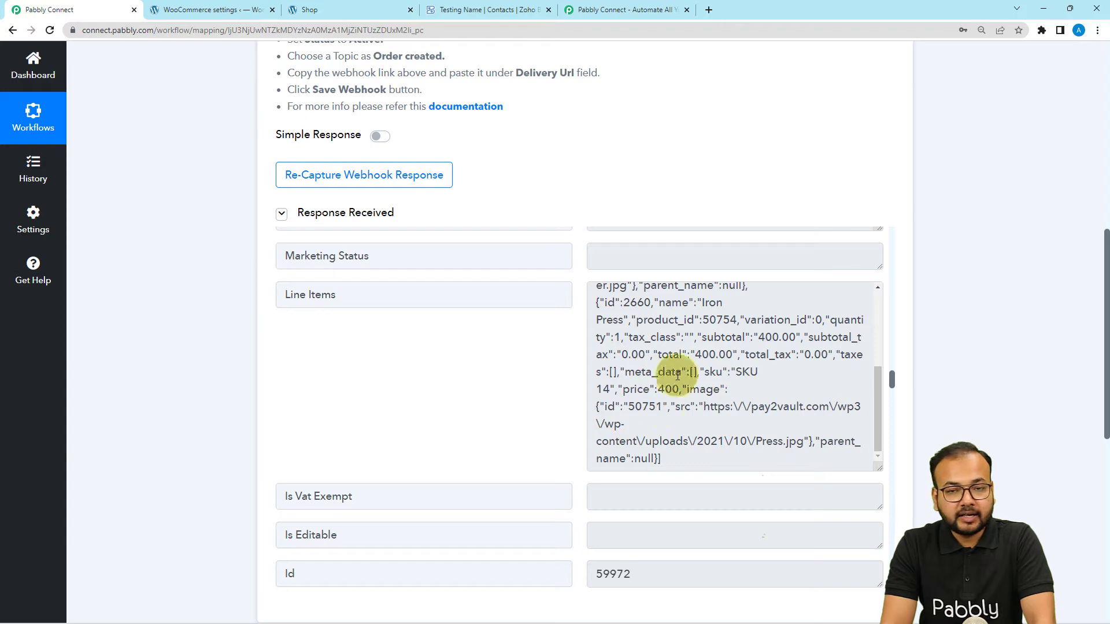
{"action": "scroll", "coordinate": [503, 370], "scroll_direction": "down", "scroll_amount": 2}
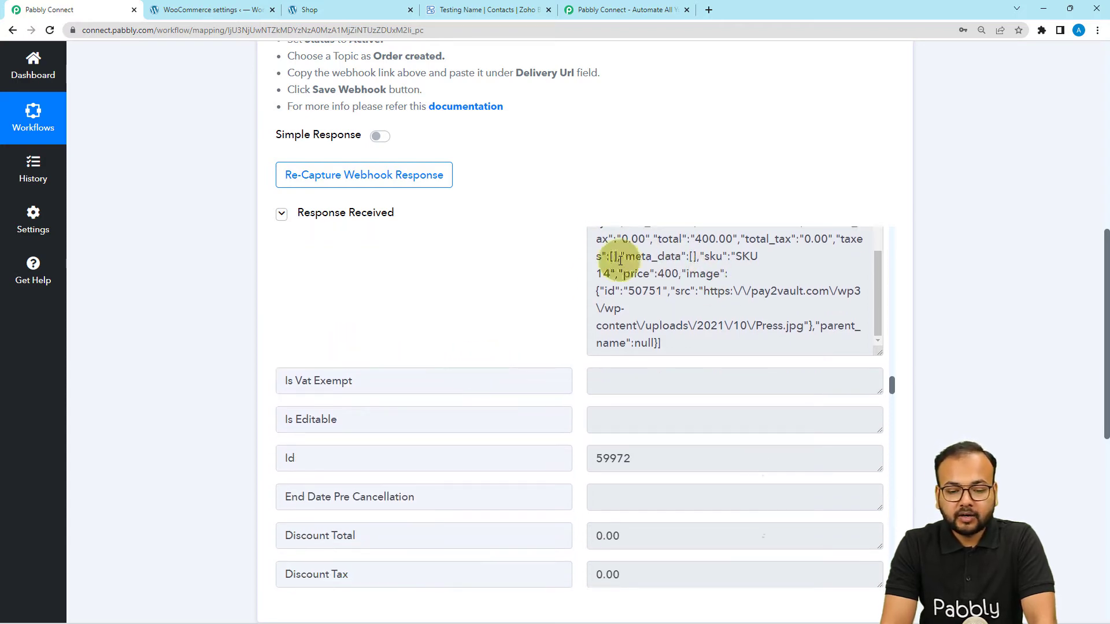
{"action": "scroll", "coordinate": [382, 263], "scroll_direction": "up", "scroll_amount": 2}
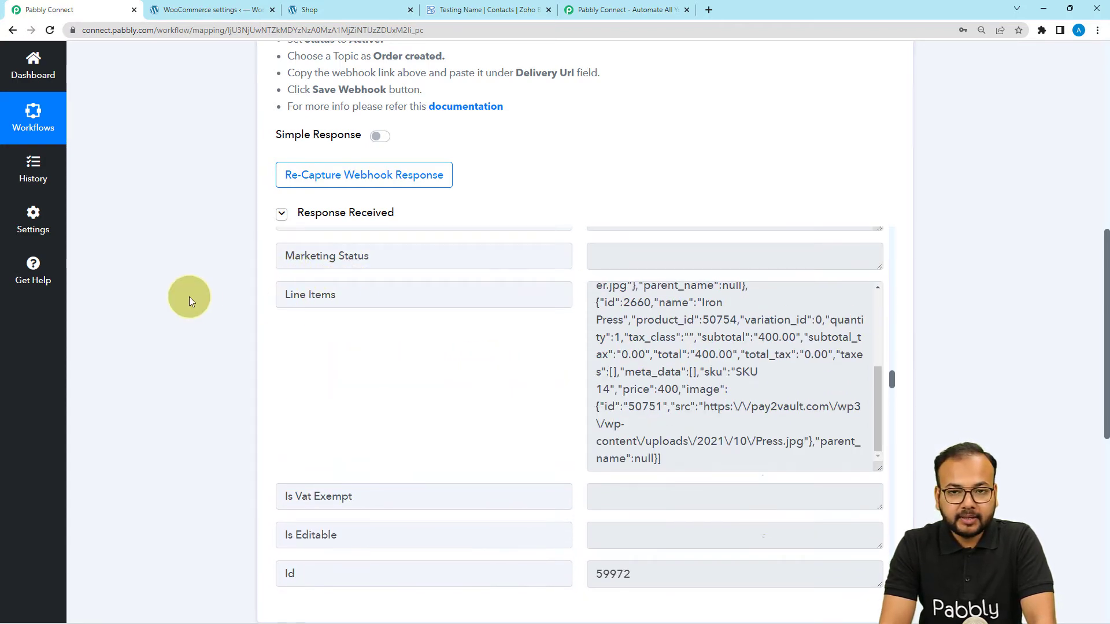
Find Zoho Books in the app list and choose it as the application for the workflow's second step
{"action": "scroll", "coordinate": [189, 296], "scroll_direction": "down", "scroll_amount": 2}
{"action": "scroll", "coordinate": [189, 297], "scroll_direction": "down", "scroll_amount": 3}
{"action": "scroll", "coordinate": [188, 327], "scroll_direction": "down", "scroll_amount": 3}
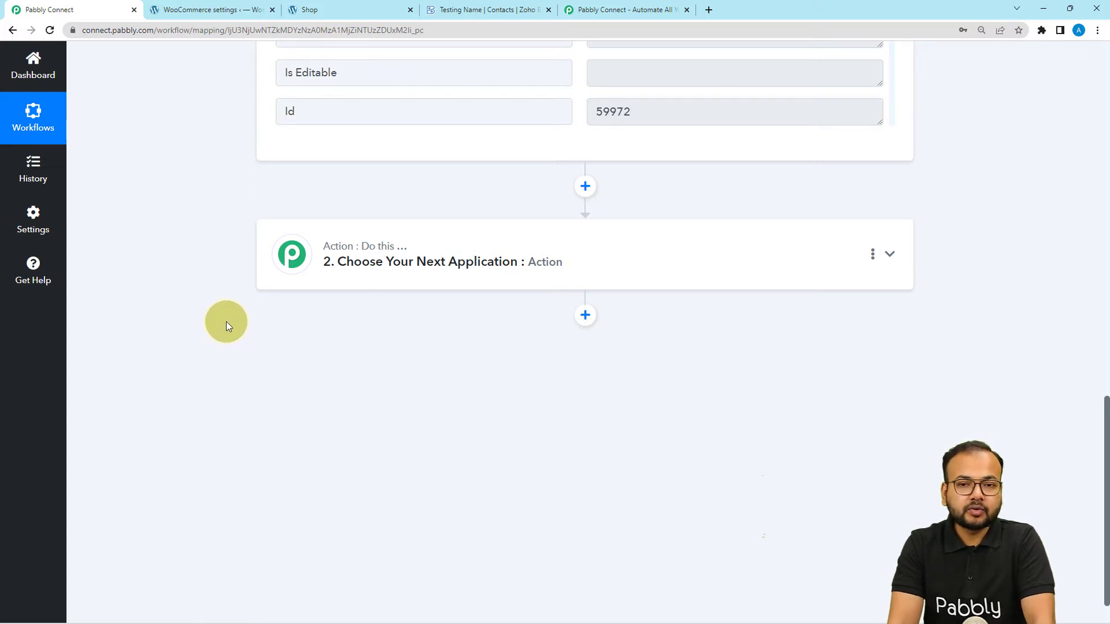
{"action": "left_click", "coordinate": [345, 276]}
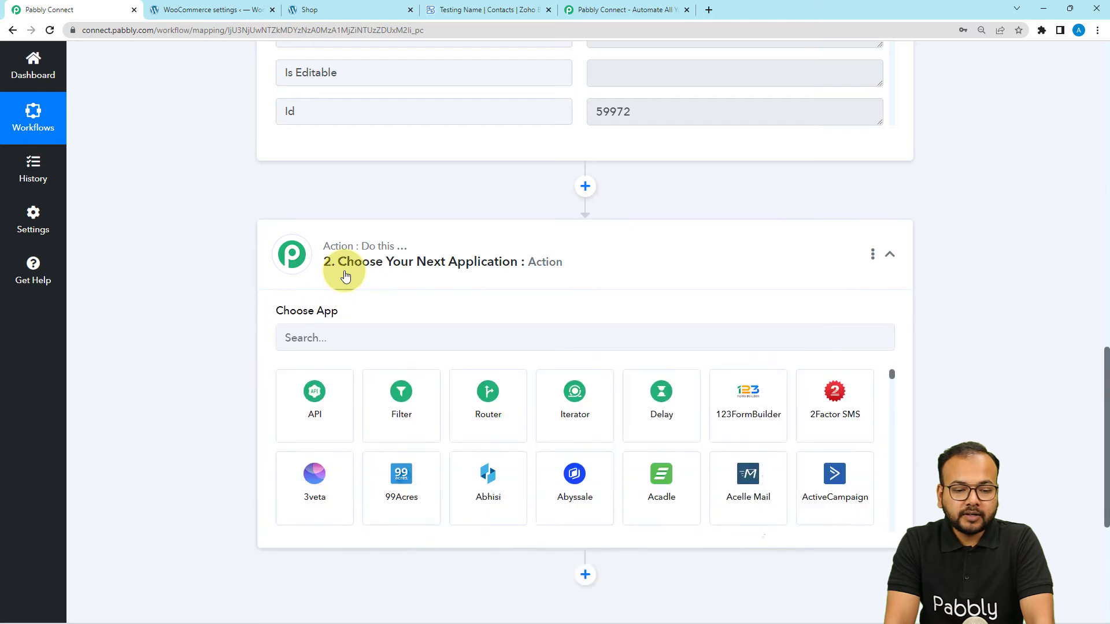
{"action": "left_click", "coordinate": [398, 161]}
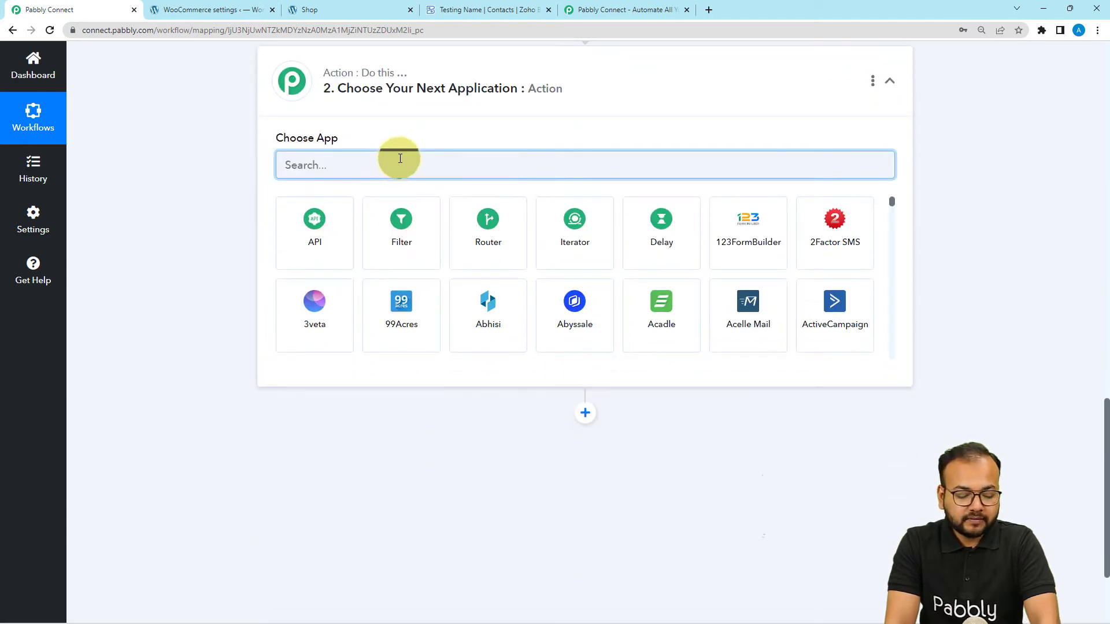
{"action": "type", "text": "zoh"}
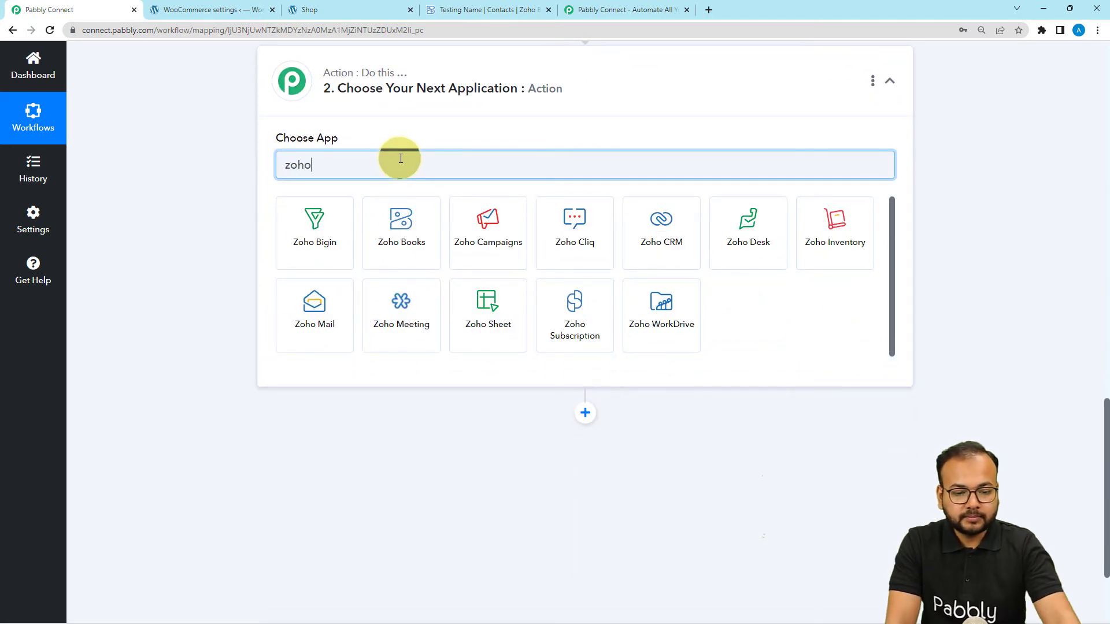
{"action": "type", "text": "o"}
{"action": "left_click", "coordinate": [410, 231]}
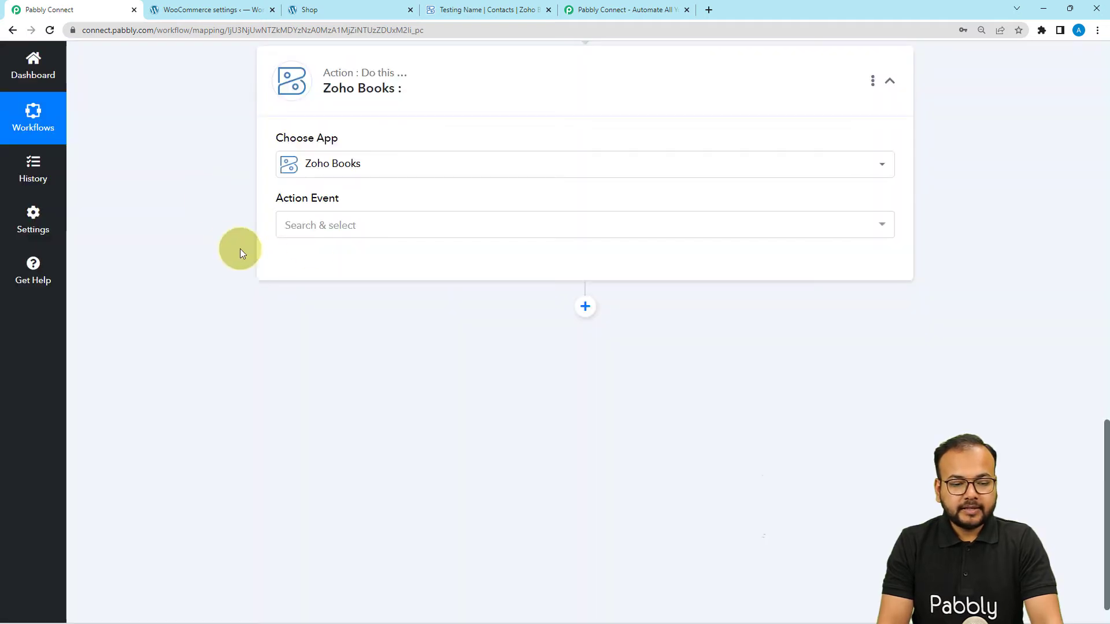
Set the Zoho Books action event to Find Customer
{"action": "left_click", "coordinate": [315, 234]}
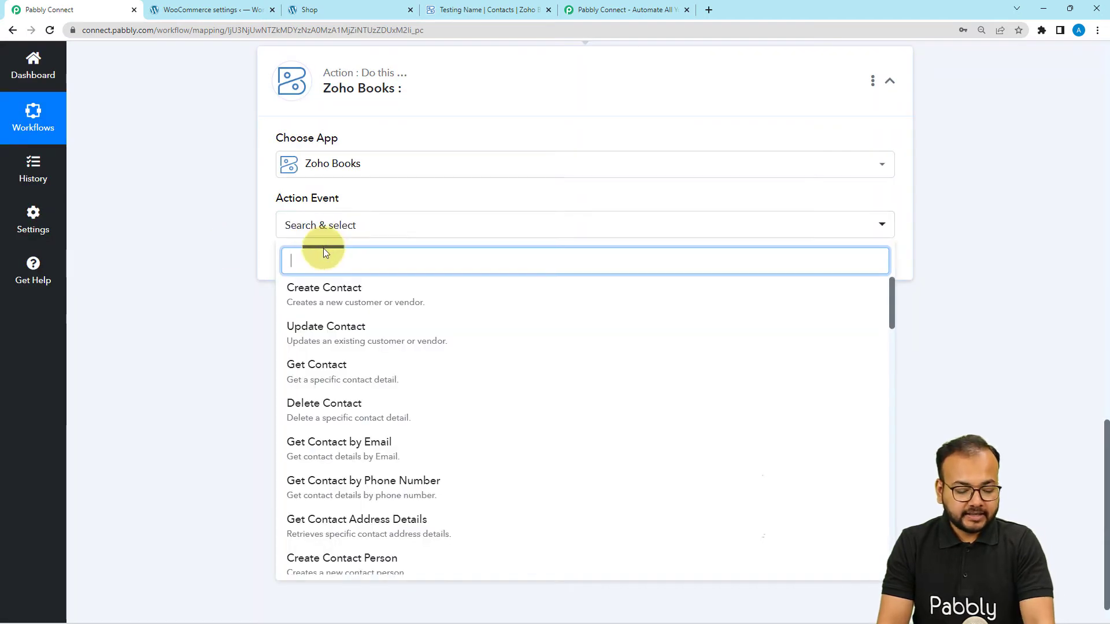
{"action": "type", "text": "fu"}
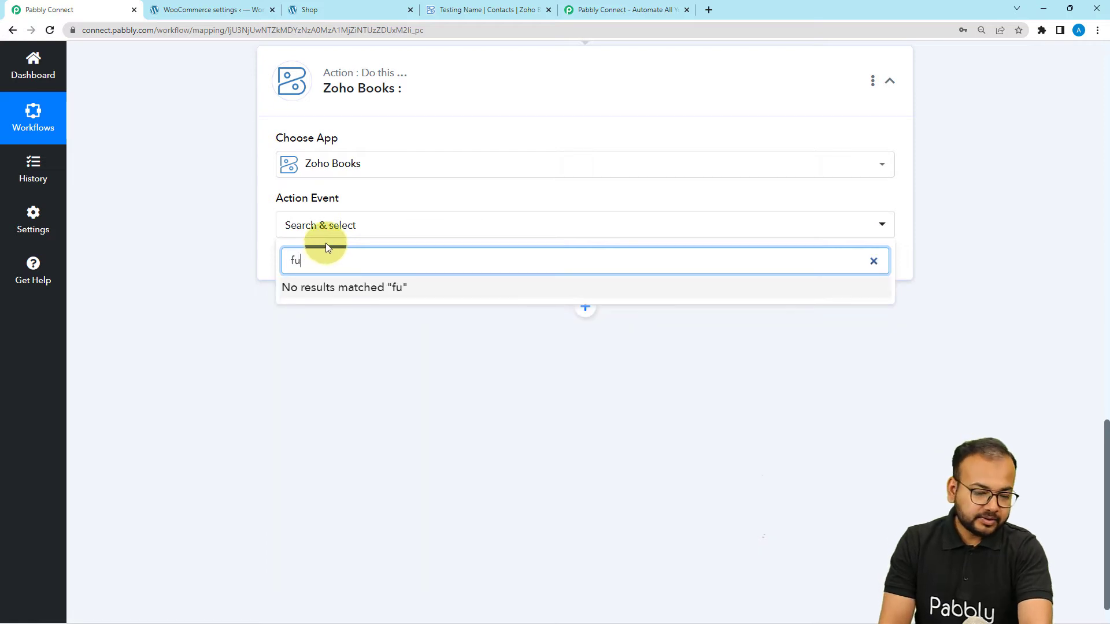
{"action": "key", "text": "BackSpace"}
{"action": "type", "text": "in"}
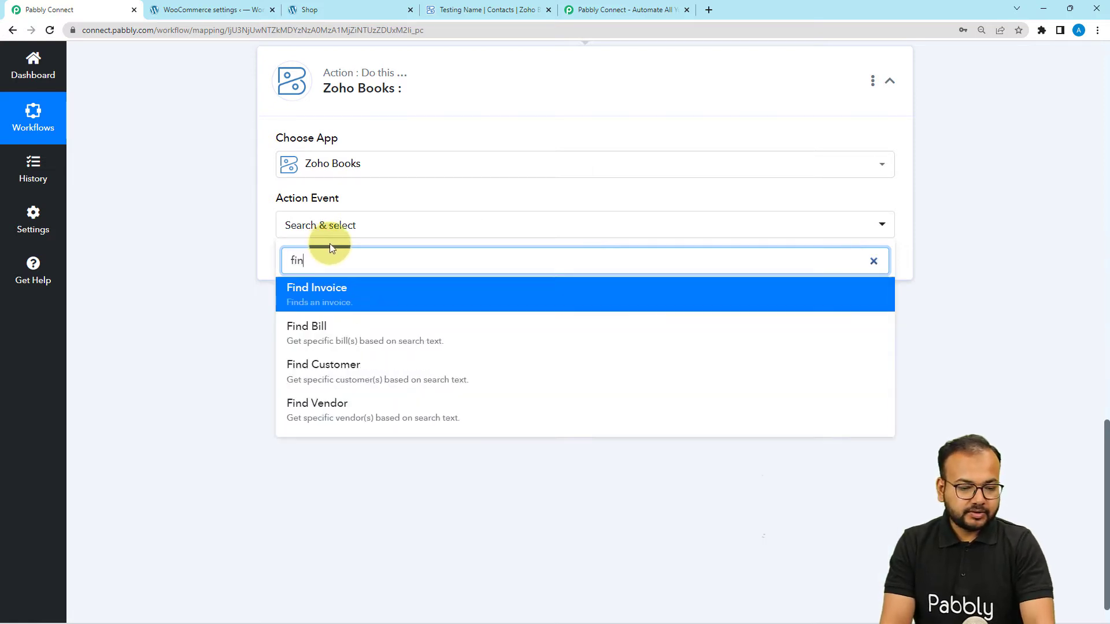
{"action": "left_click", "coordinate": [312, 375]}
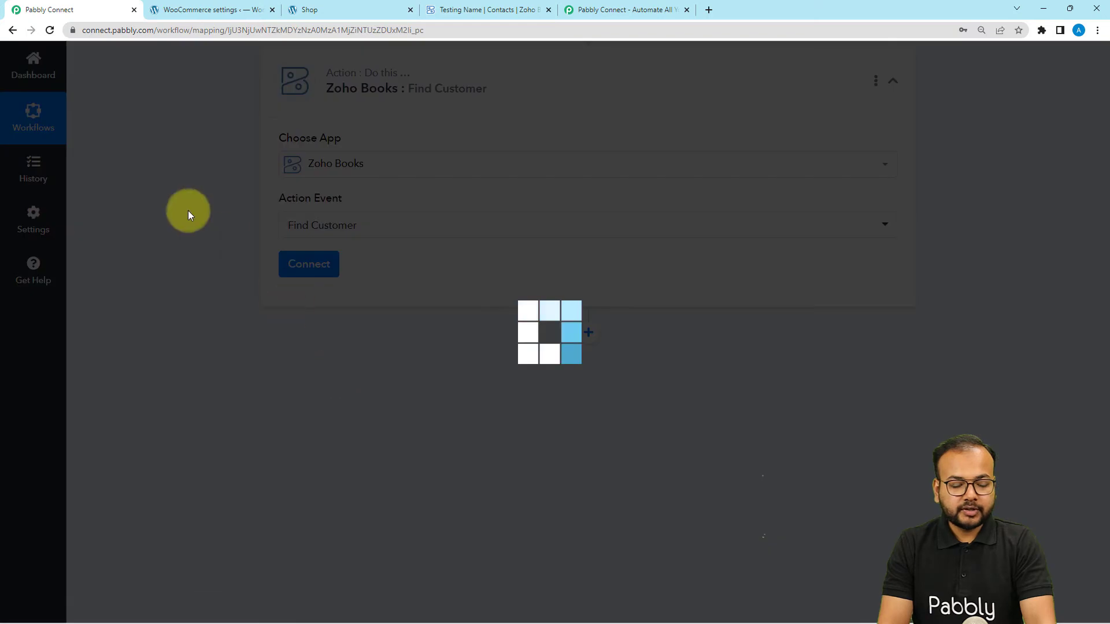
Add a new Zoho Books connection with the domain zoho.com, taken from the Zoho Books URL, and authorize Pabbly Connect's access
{"action": "left_click", "coordinate": [292, 279]}
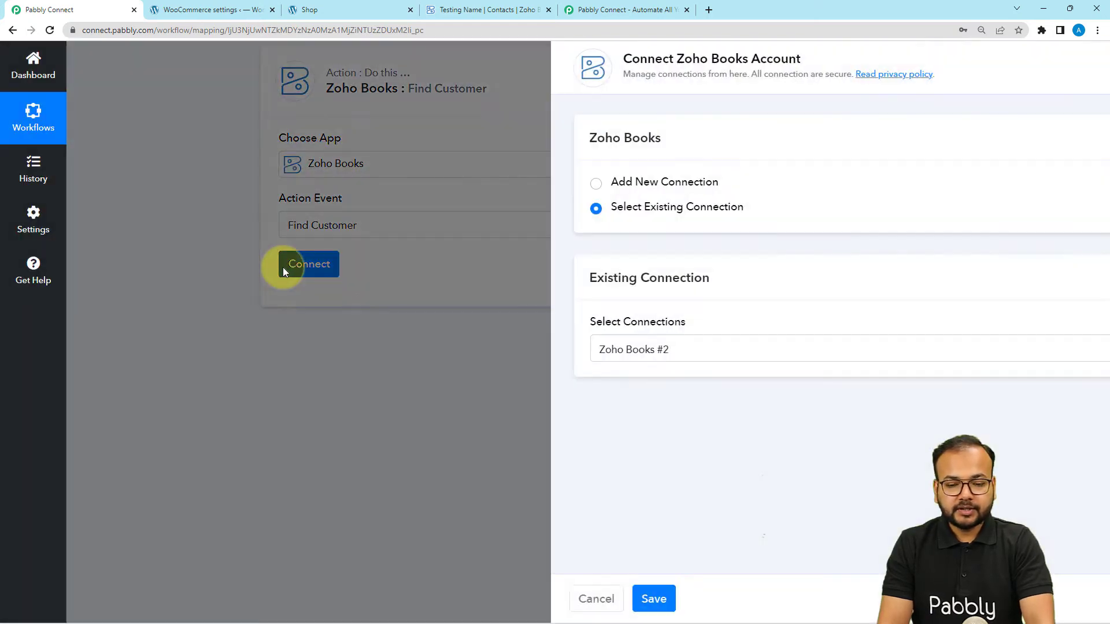
{"action": "left_click", "coordinate": [512, 184]}
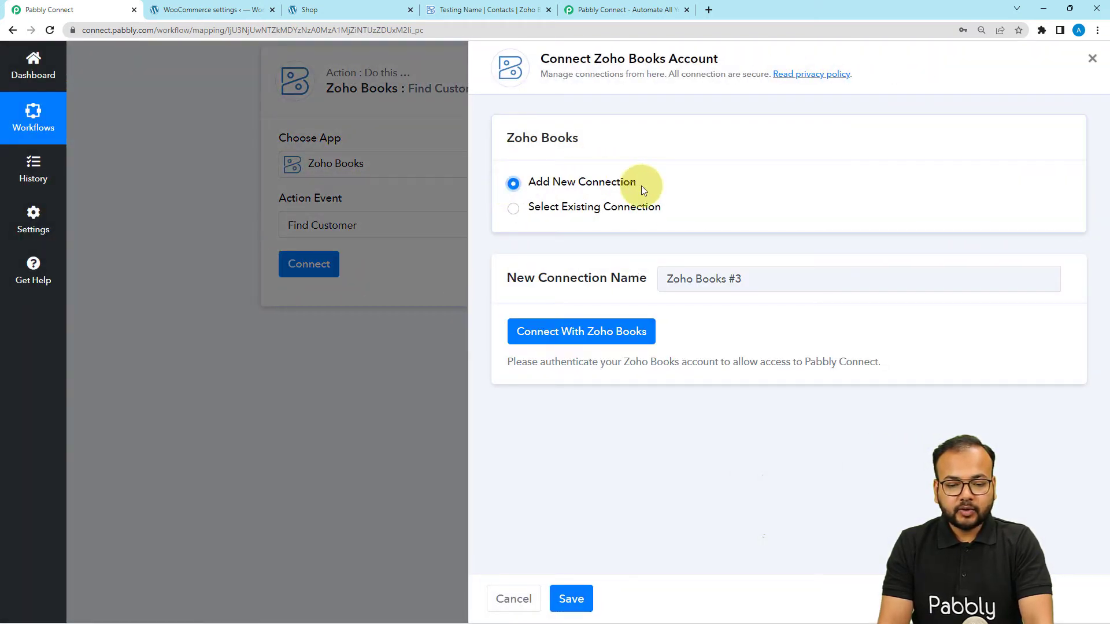
{"action": "left_click", "coordinate": [547, 335]}
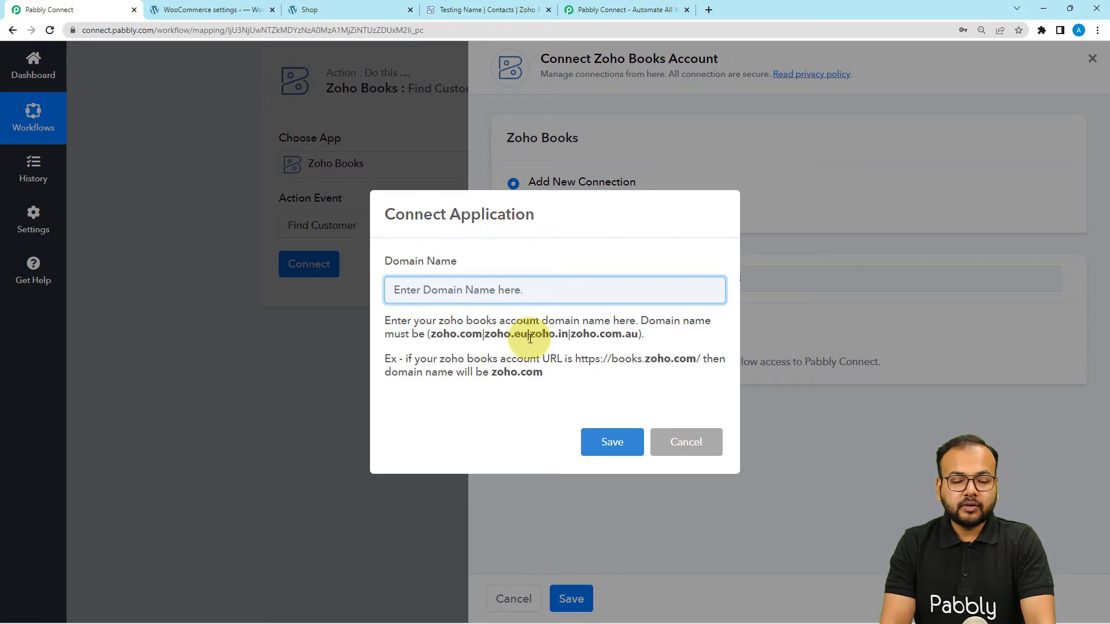
{"action": "left_click", "coordinate": [478, 12]}
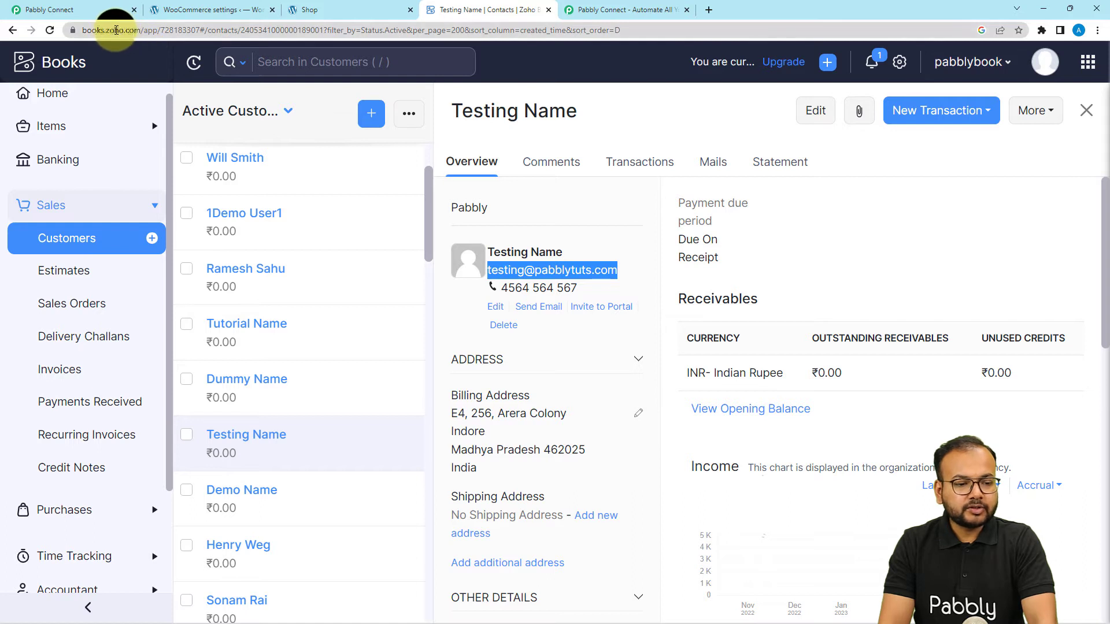
{"action": "double_click", "coordinate": [110, 30]}
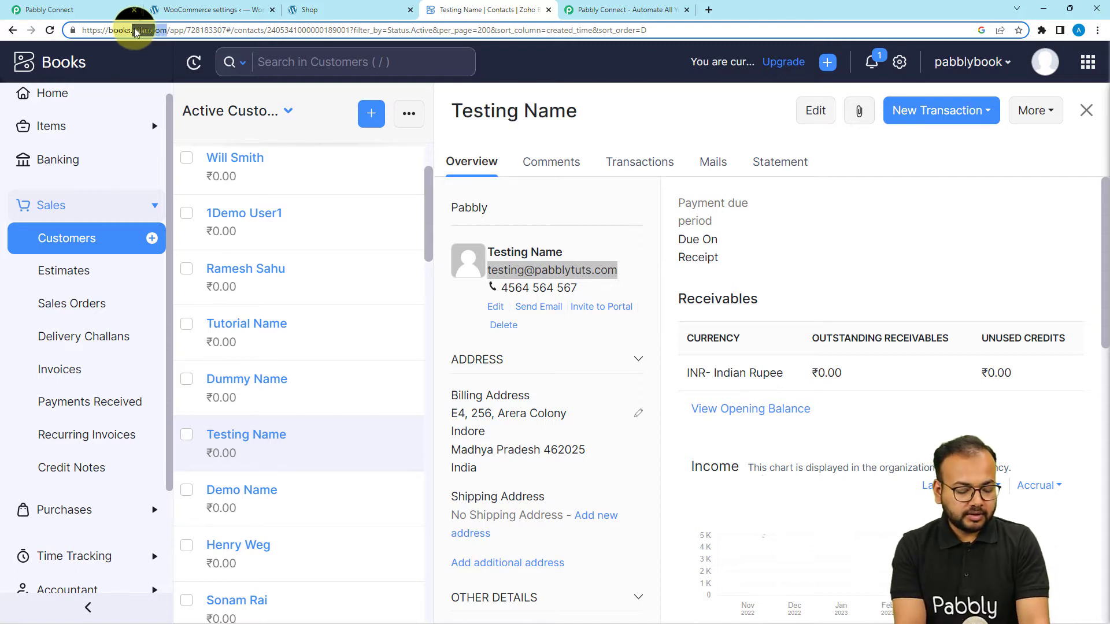
{"action": "left_click", "coordinate": [46, 7]}
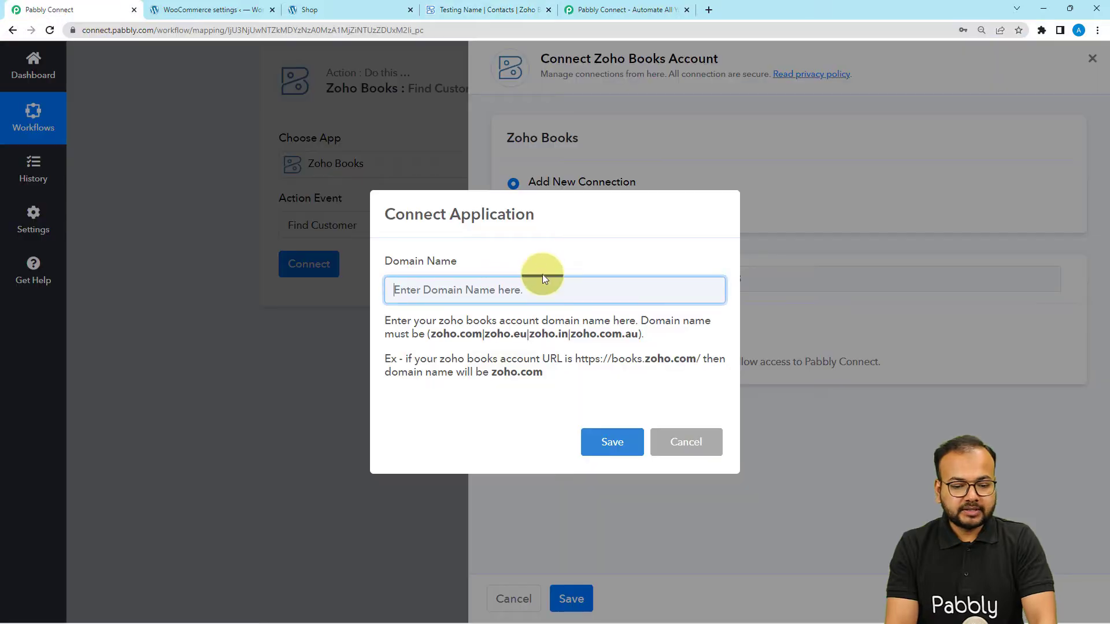
{"action": "left_click", "coordinate": [605, 456]}
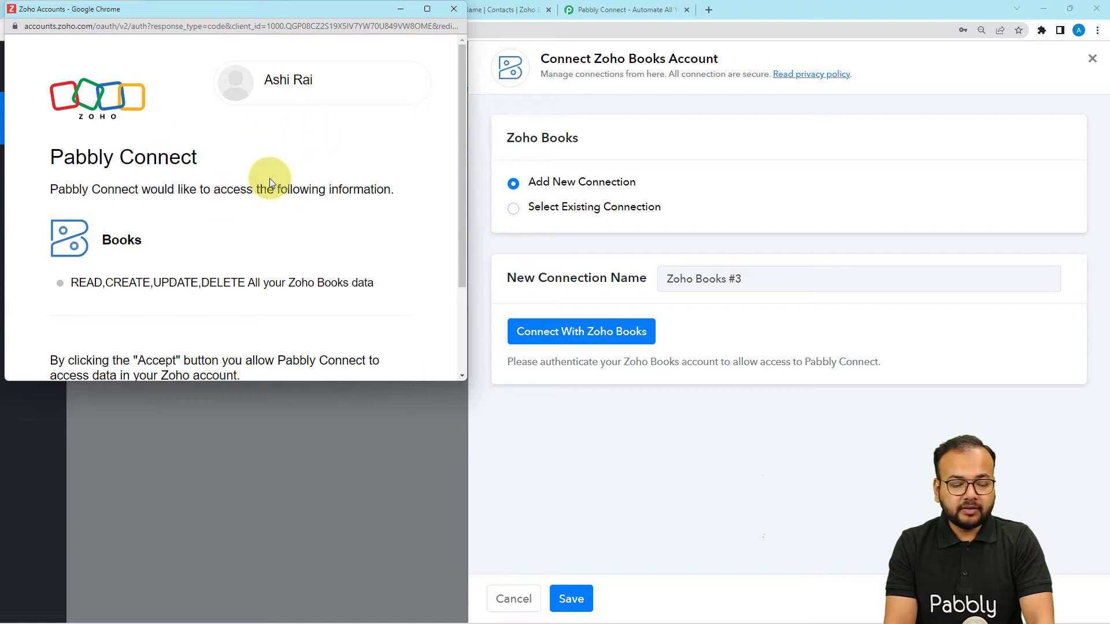
{"action": "scroll", "coordinate": [276, 181], "scroll_direction": "down", "scroll_amount": 2}
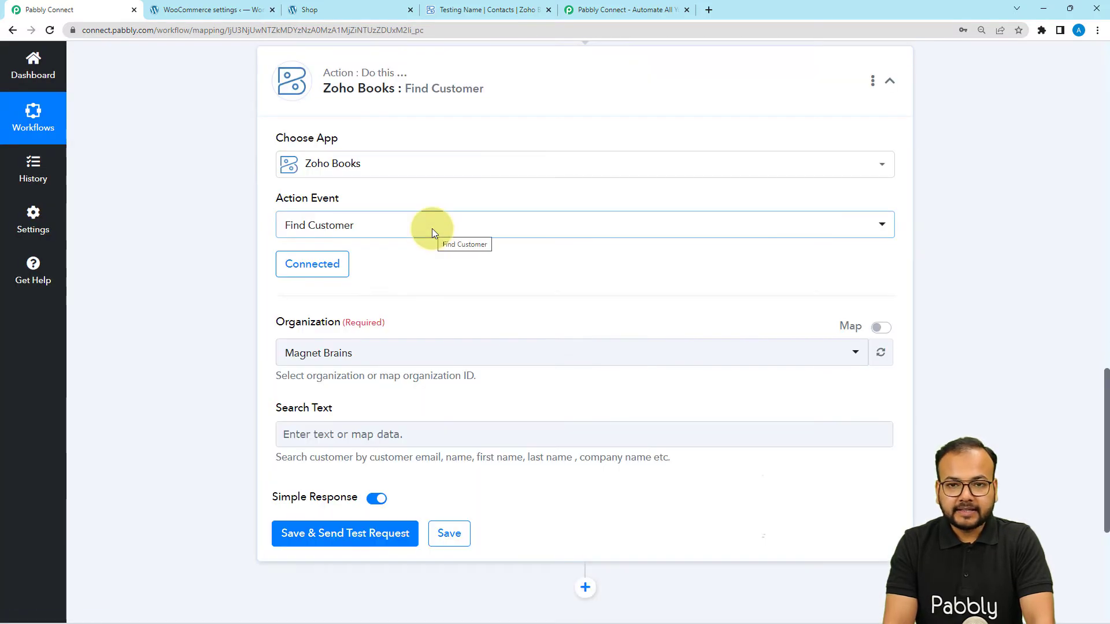
Check the organization name in the open Zoho Books account and set the Find Customer organization to pabblybook
{"action": "scroll", "coordinate": [432, 227], "scroll_direction": "down", "scroll_amount": 2}
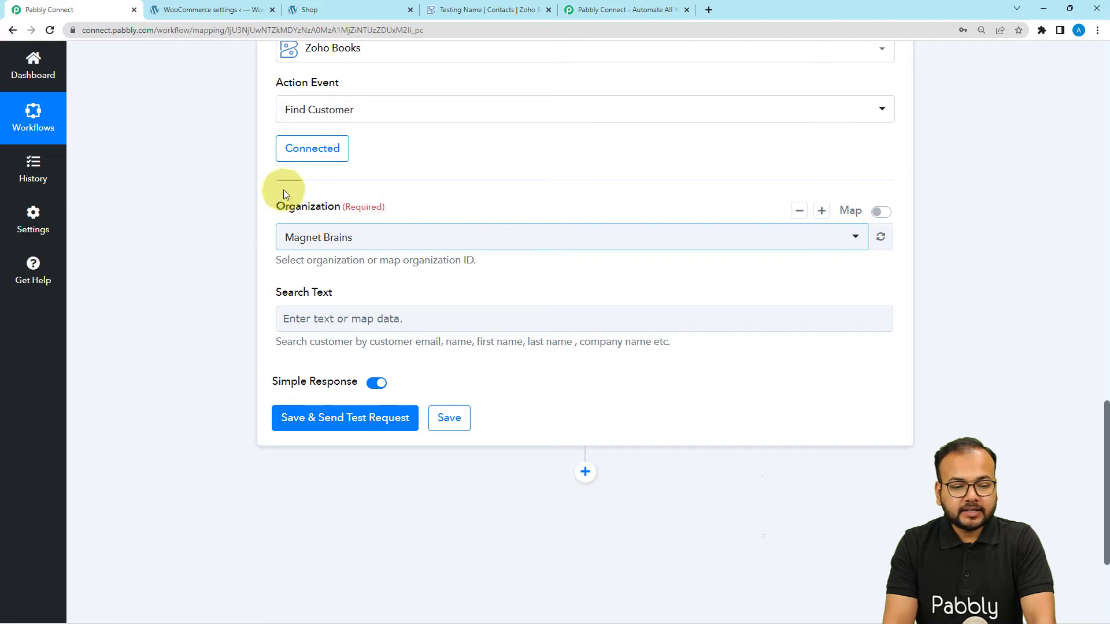
{"action": "left_click", "coordinate": [372, 239]}
{"action": "left_click", "coordinate": [311, 9]}
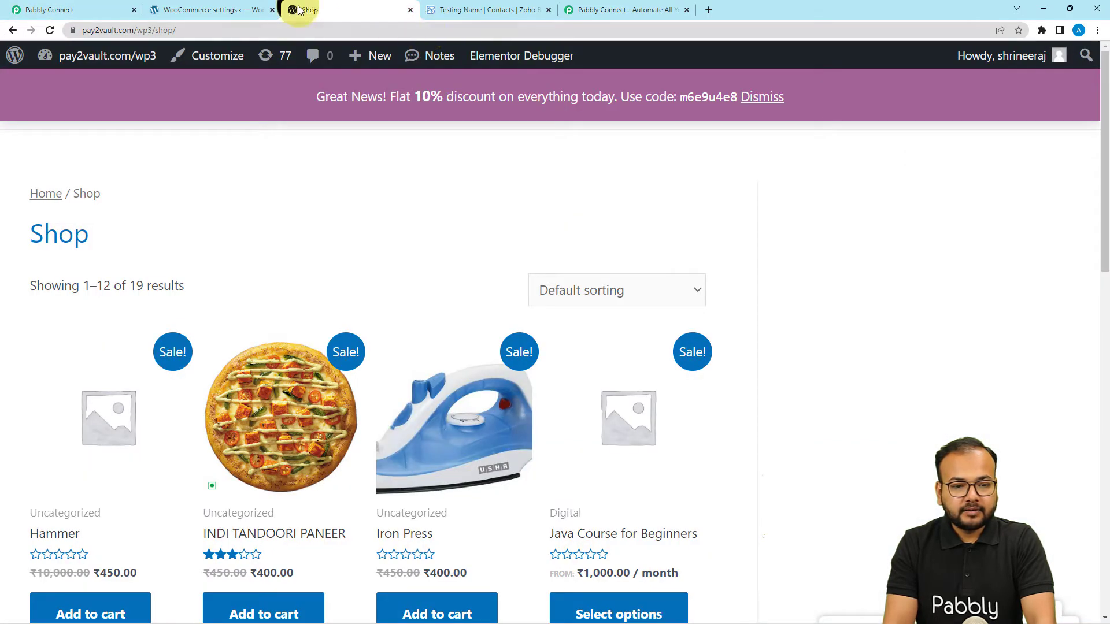
{"action": "left_click", "coordinate": [463, 9]}
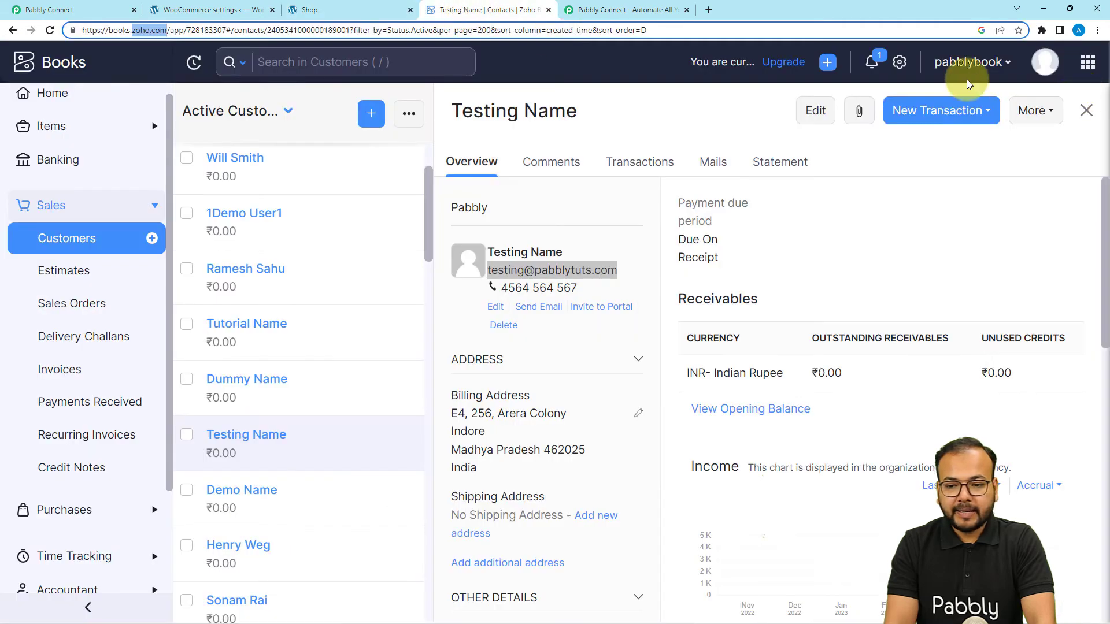
{"action": "left_click", "coordinate": [104, 13]}
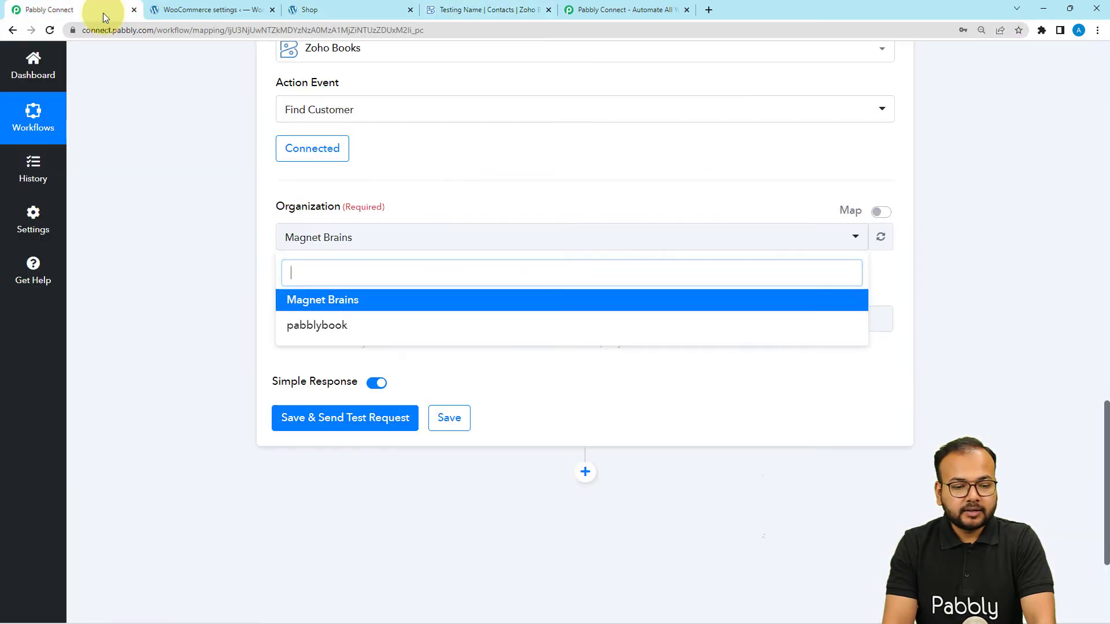
{"action": "left_click", "coordinate": [310, 324]}
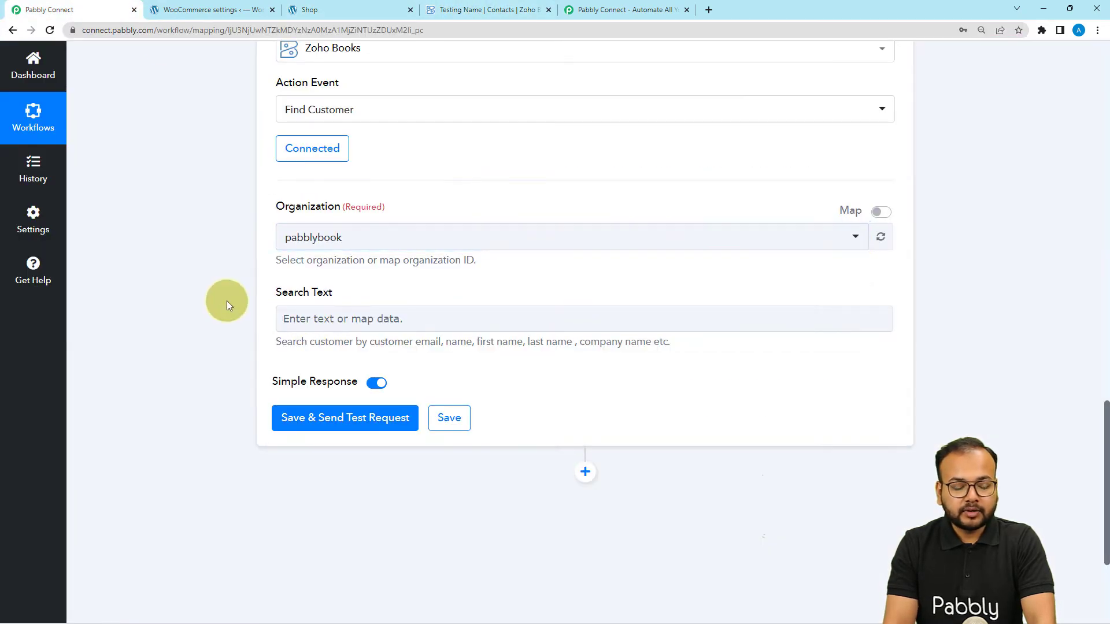
Examine the captured WooCommerce order data for the billing email that can identify the customer
{"action": "left_click", "coordinate": [292, 319]}
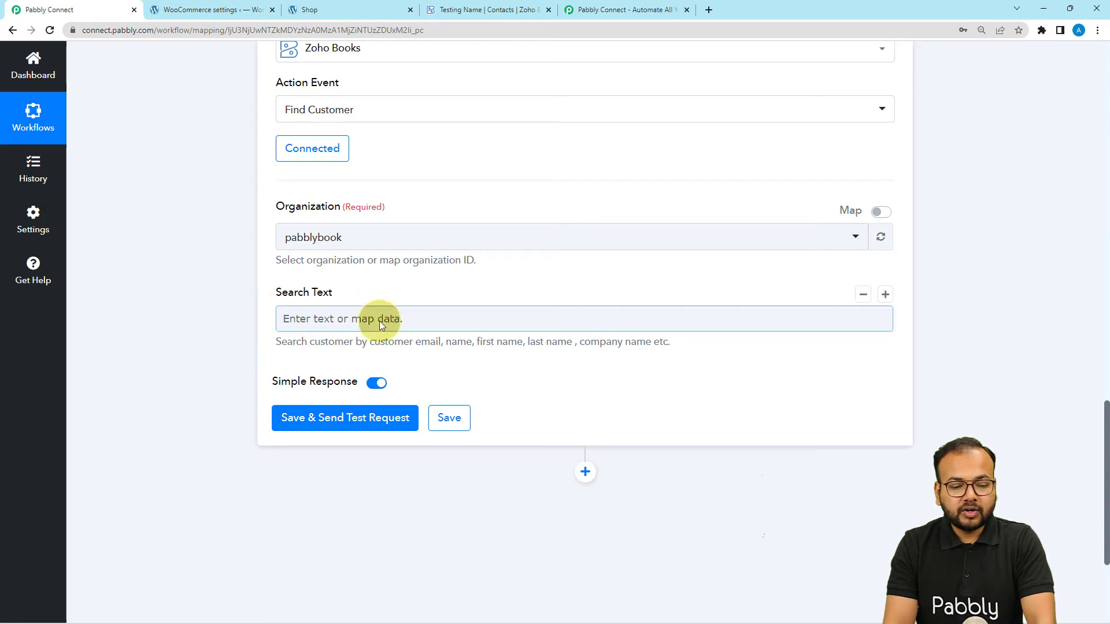
{"action": "scroll", "coordinate": [254, 318], "scroll_direction": "up", "scroll_amount": 14}
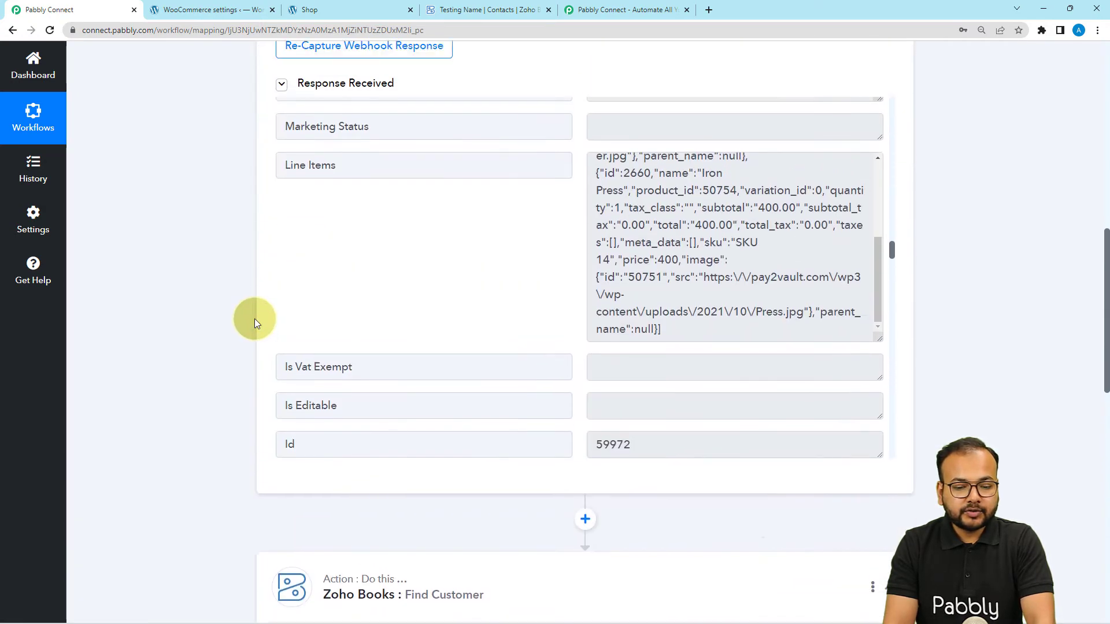
{"action": "scroll", "coordinate": [451, 347], "scroll_direction": "up", "scroll_amount": 15}
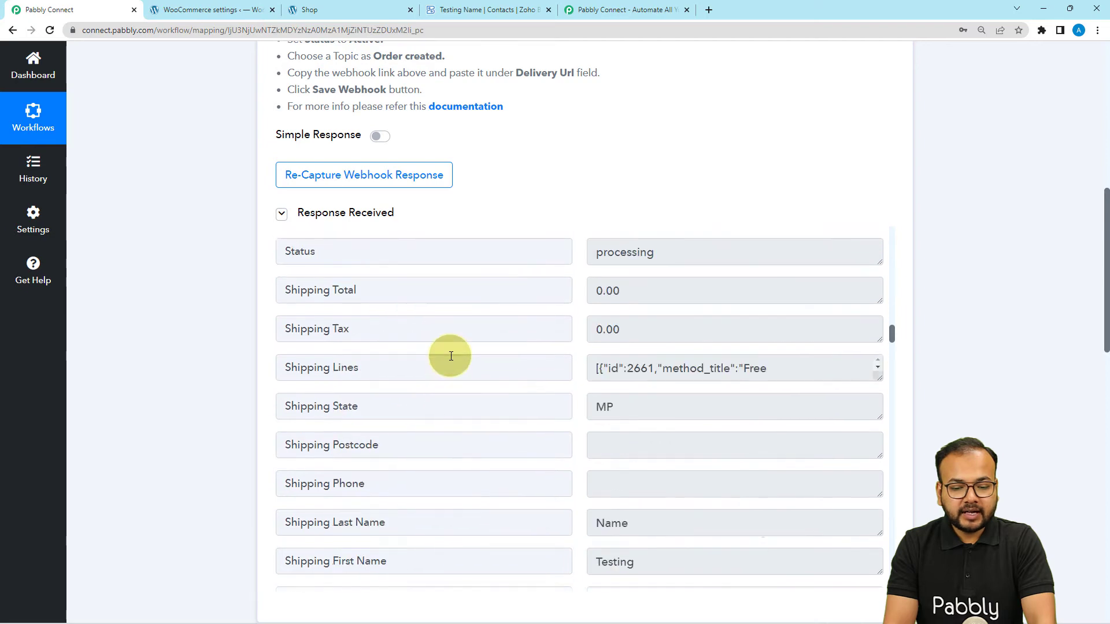
{"action": "scroll", "coordinate": [451, 356], "scroll_direction": "up", "scroll_amount": 15}
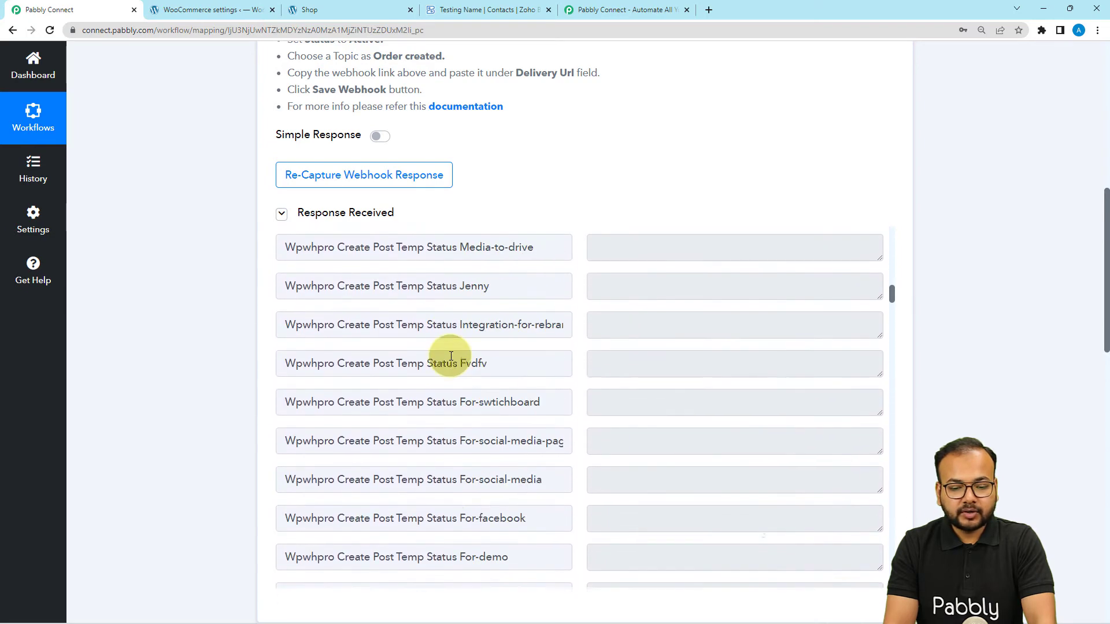
{"action": "scroll", "coordinate": [451, 356], "scroll_direction": "down", "scroll_amount": 15}
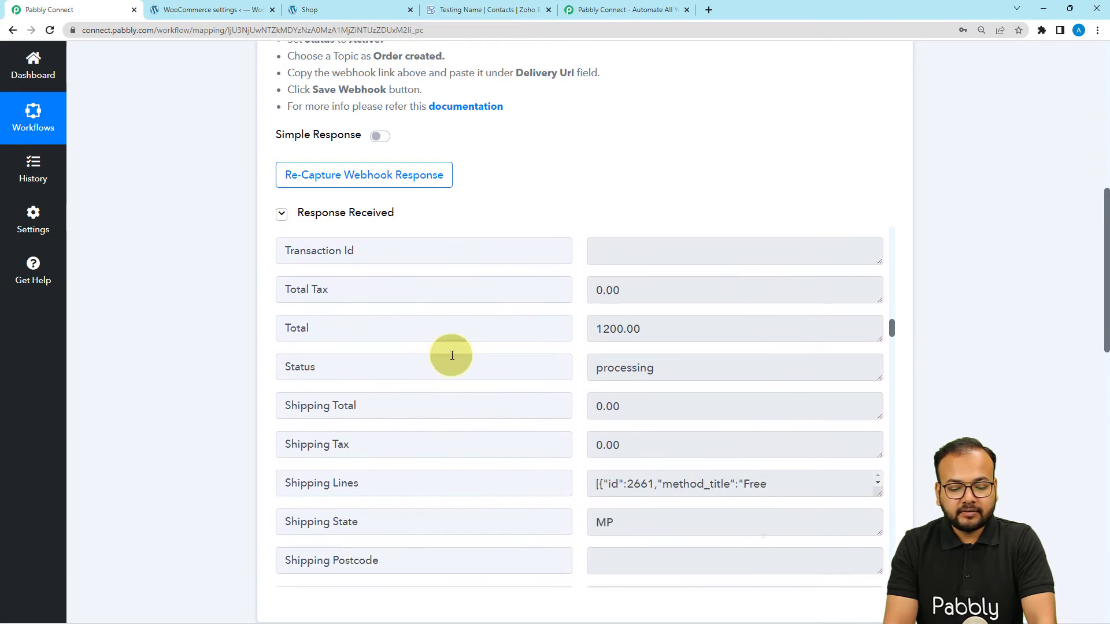
{"action": "scroll", "coordinate": [452, 355], "scroll_direction": "down", "scroll_amount": 5}
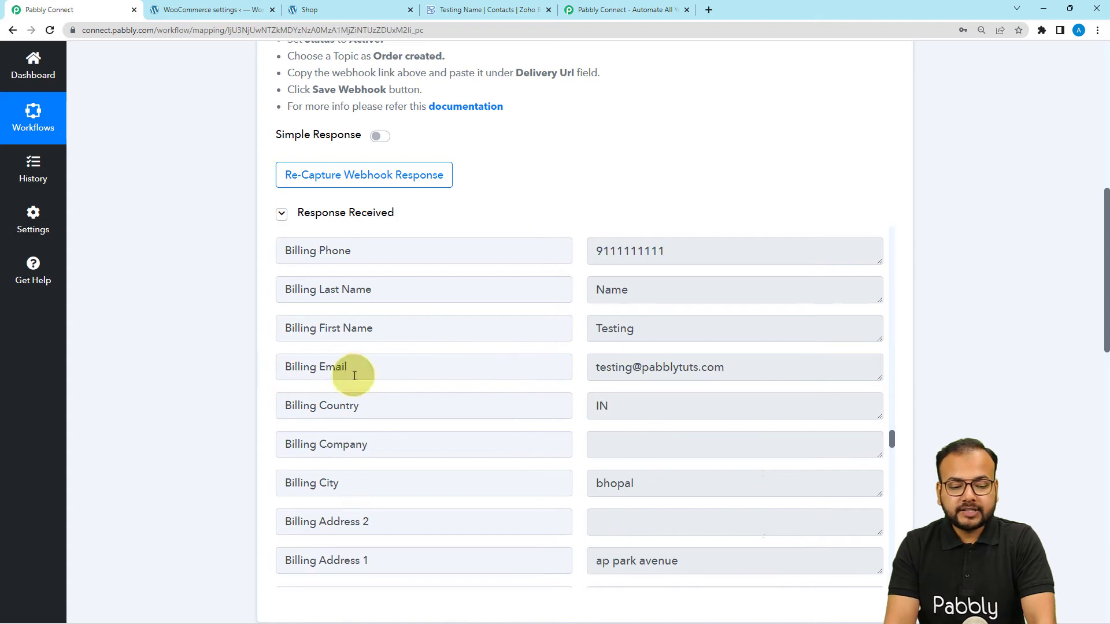
{"action": "scroll", "coordinate": [114, 356], "scroll_direction": "down", "scroll_amount": 2}
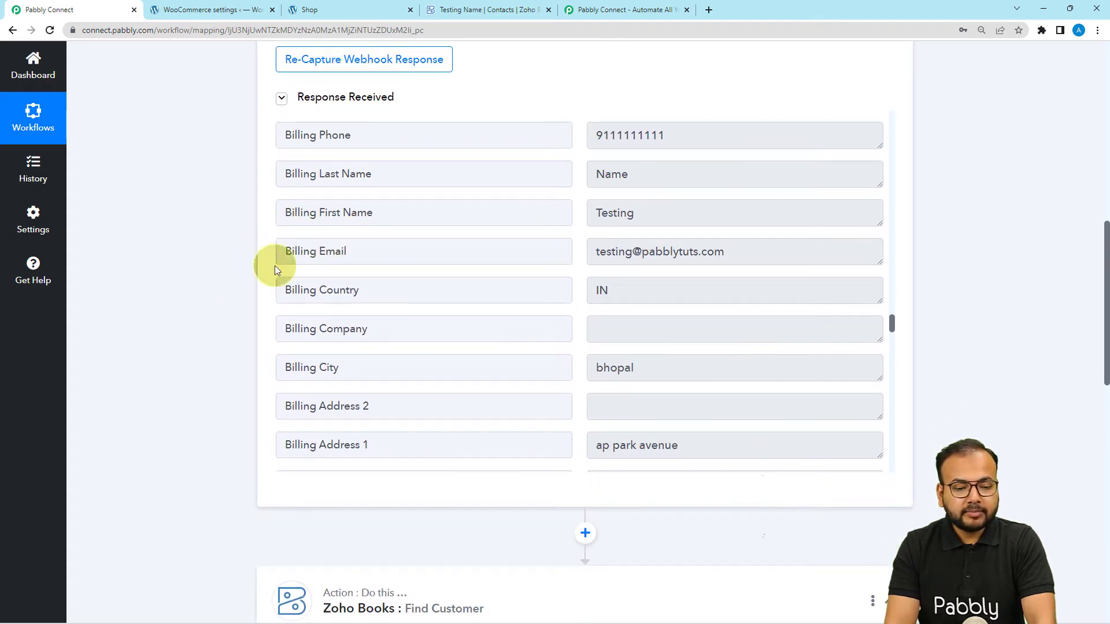
{"action": "scroll", "coordinate": [186, 324], "scroll_direction": "down", "scroll_amount": 10}
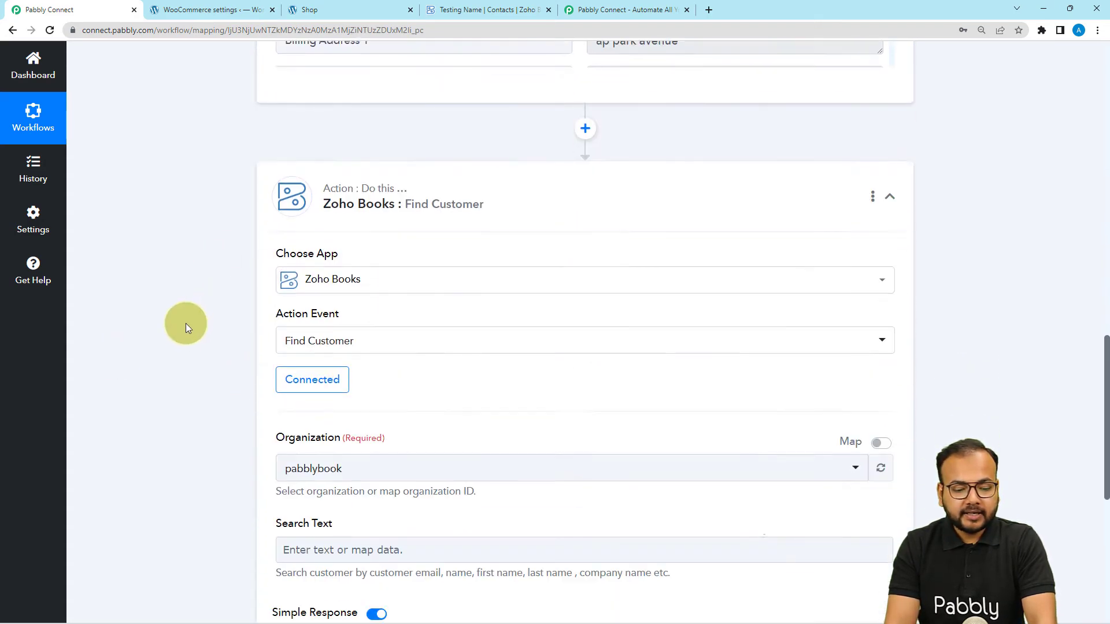
{"action": "scroll", "coordinate": [186, 324], "scroll_direction": "down", "scroll_amount": 2}
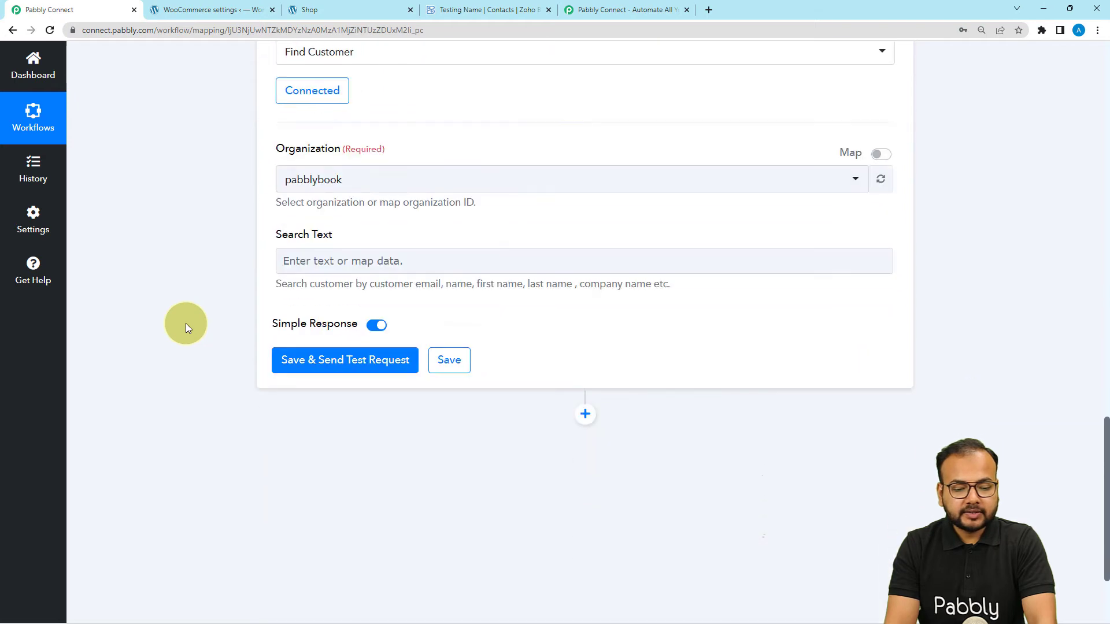
Map the Billing Email from the WooCommerce New Order Created step into Search Text, then save and send the test request
{"action": "left_click", "coordinate": [311, 269]}
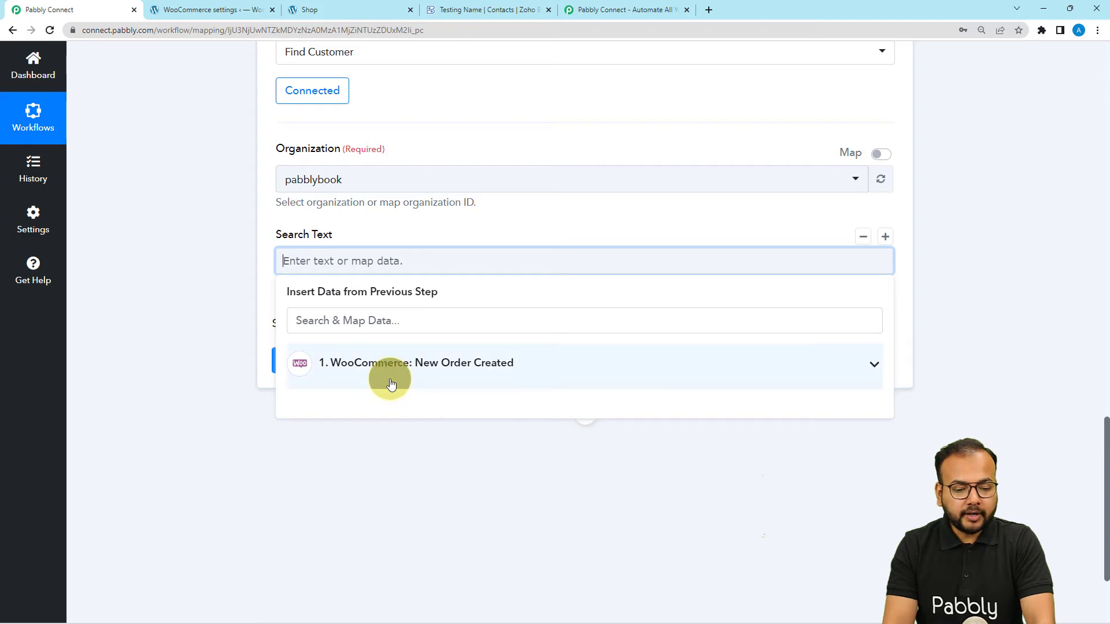
{"action": "left_click", "coordinate": [399, 364]}
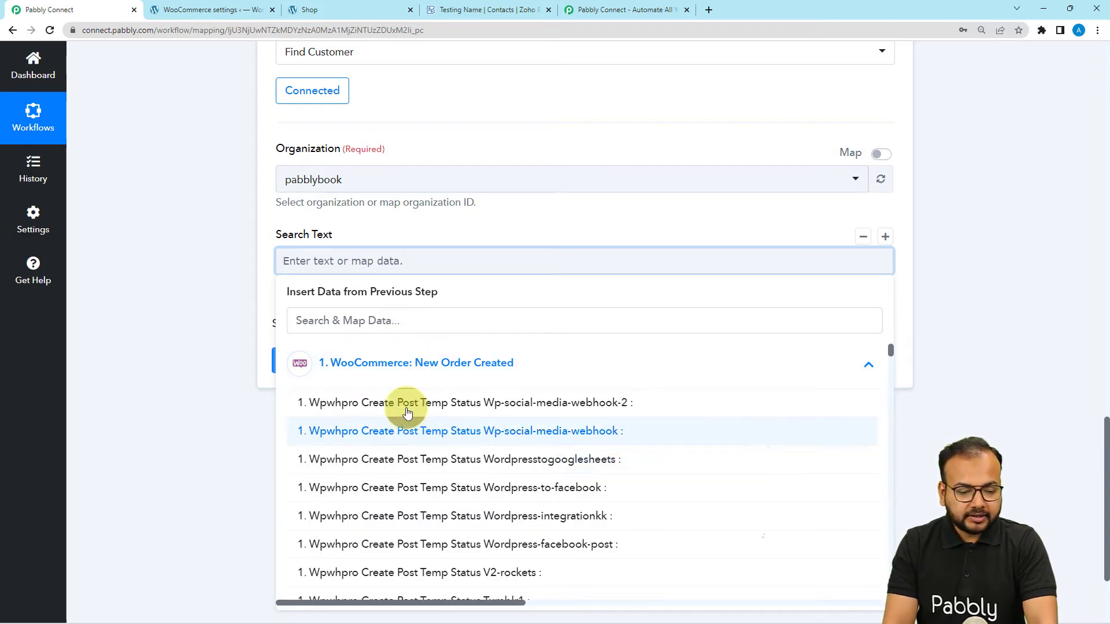
{"action": "left_click", "coordinate": [347, 322]}
{"action": "type", "text": "en"}
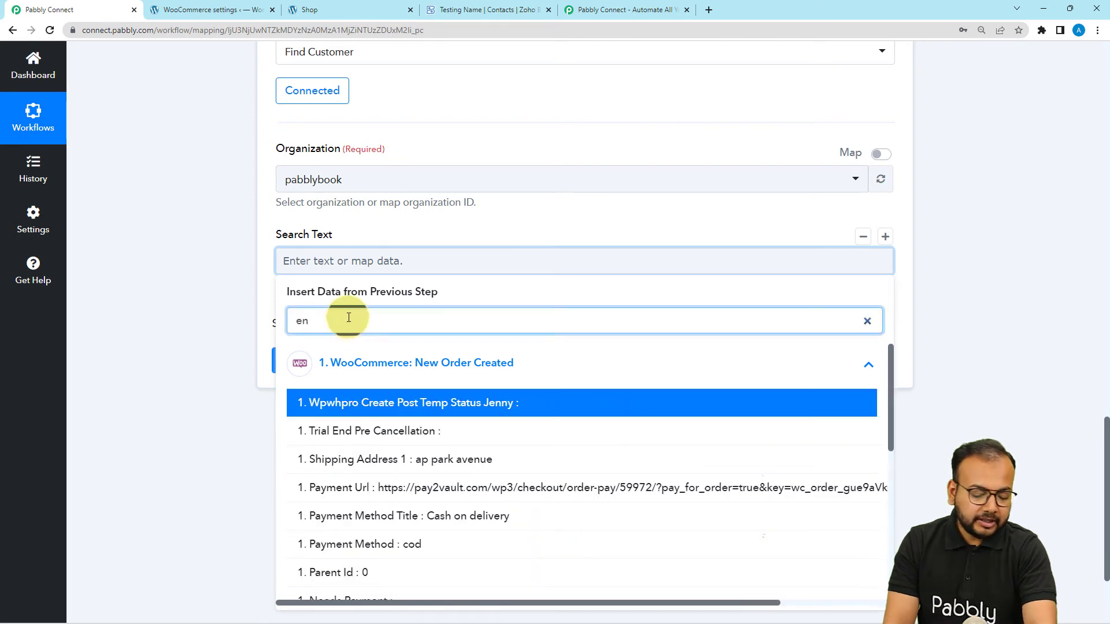
{"action": "key", "text": "BackSpace"}
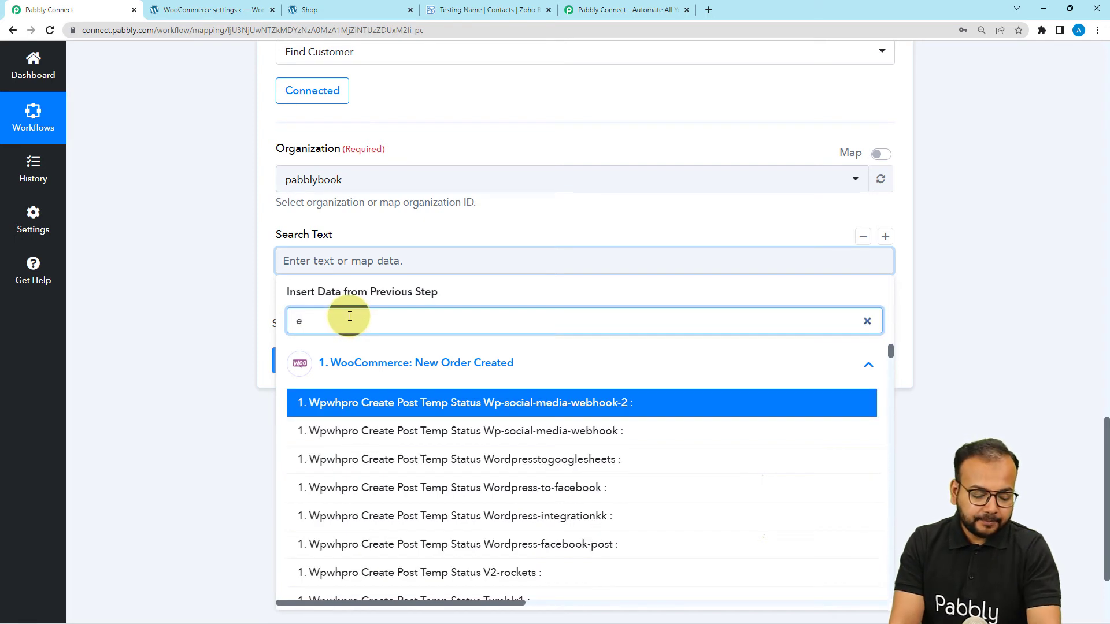
{"action": "type", "text": "mail"}
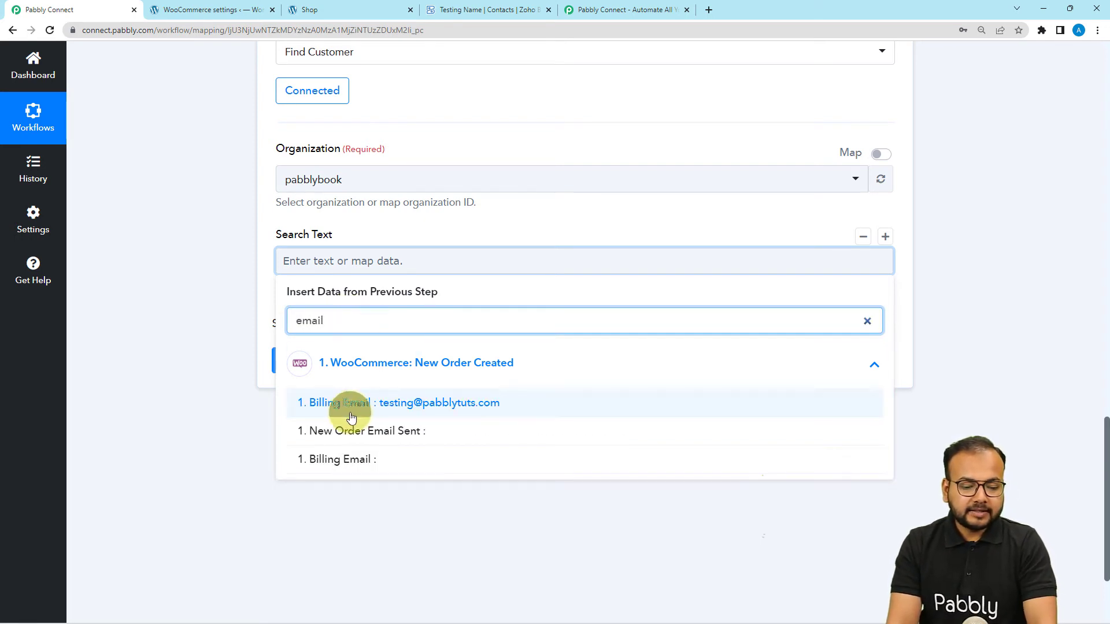
{"action": "left_click", "coordinate": [329, 403]}
{"action": "left_click", "coordinate": [175, 307]}
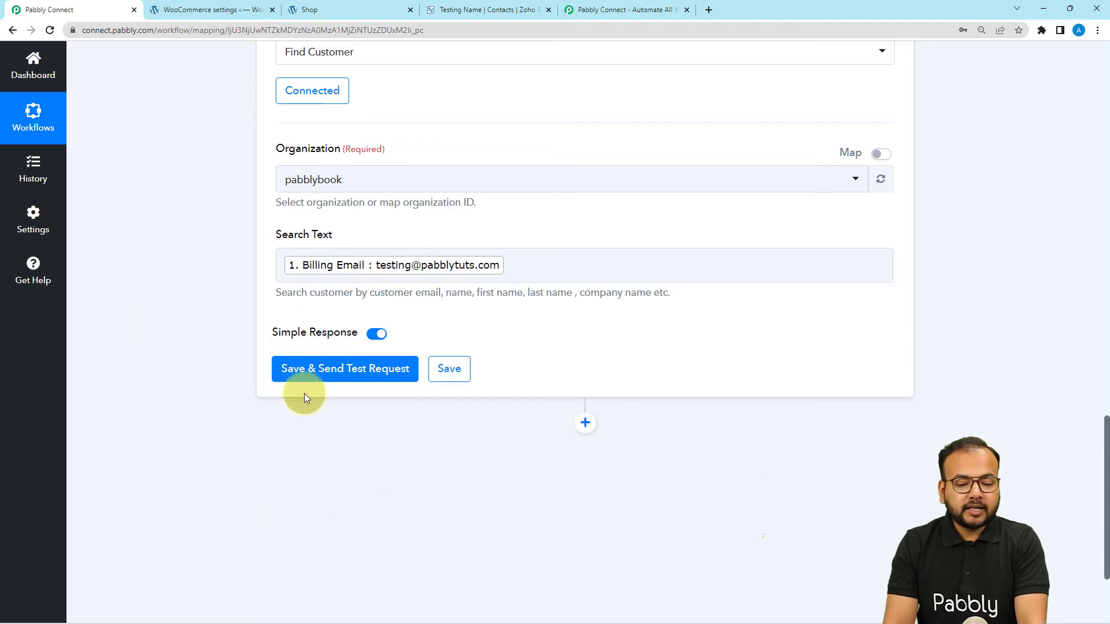
{"action": "left_click", "coordinate": [309, 376]}
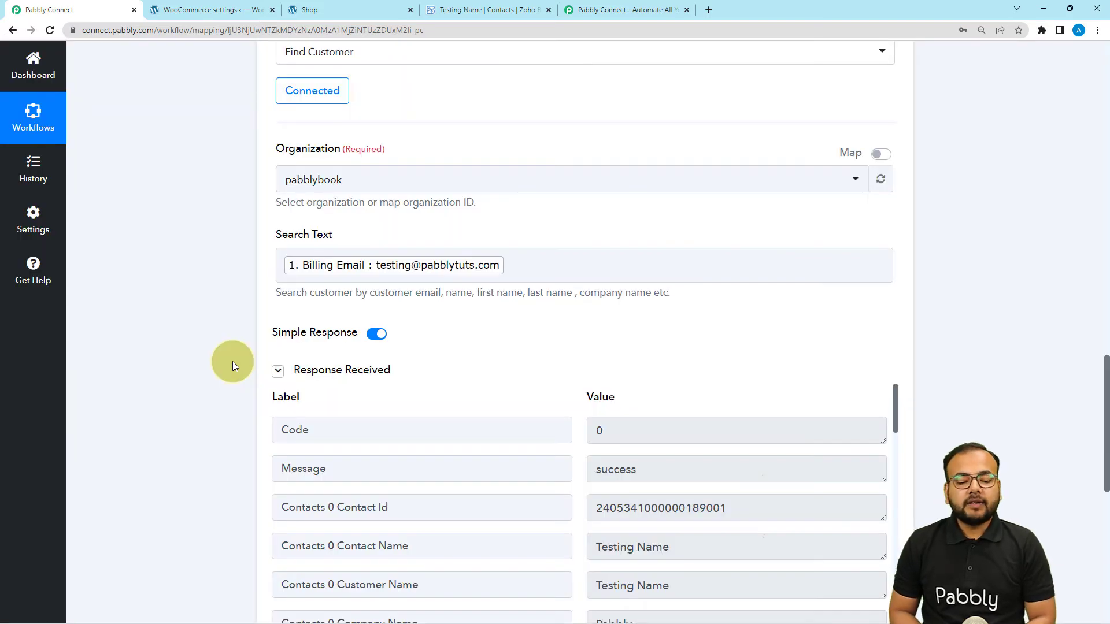
Examine the Find Customer response, including the contact name, company name and Contact Id fields
{"action": "scroll", "coordinate": [232, 362], "scroll_direction": "down", "scroll_amount": 2}
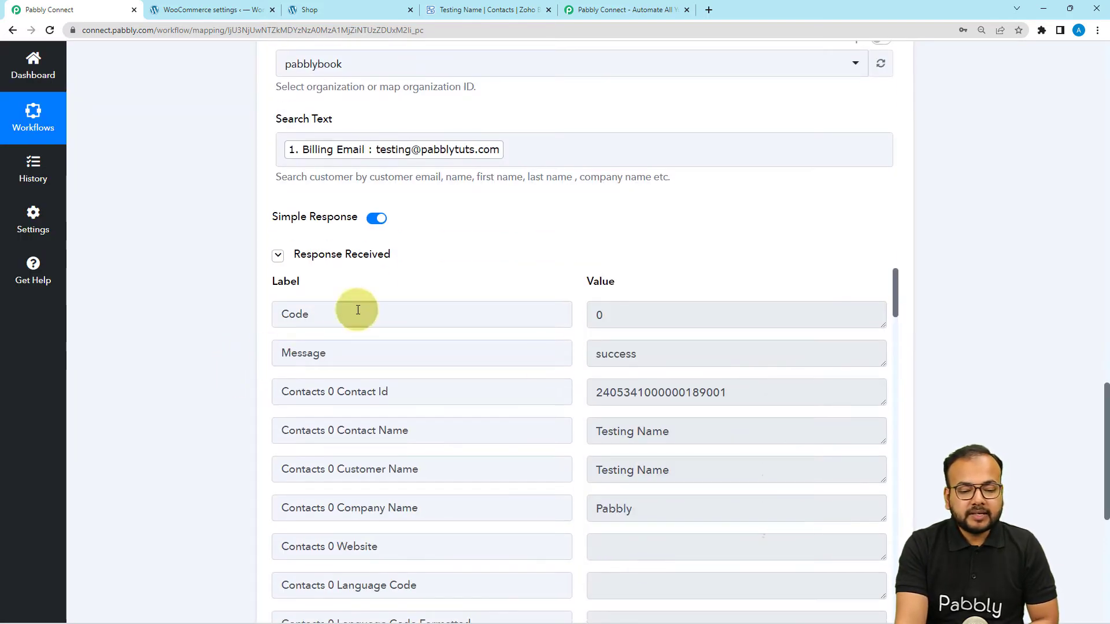
{"action": "scroll", "coordinate": [460, 405], "scroll_direction": "down", "scroll_amount": 2}
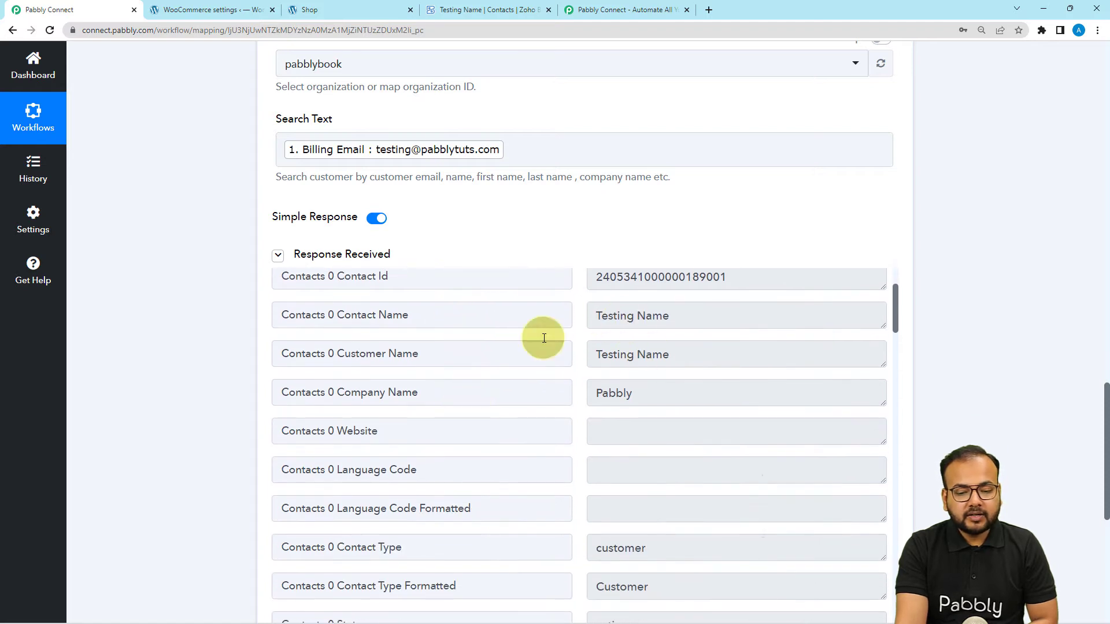
{"action": "scroll", "coordinate": [507, 397], "scroll_direction": "up", "scroll_amount": 1}
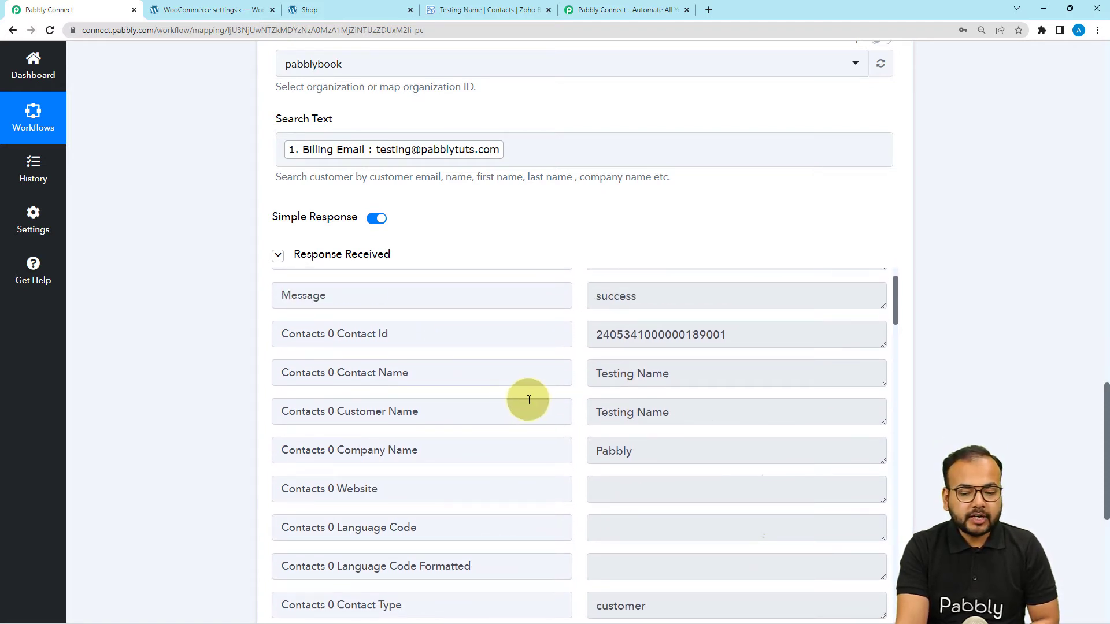
{"action": "scroll", "coordinate": [533, 397], "scroll_direction": "down", "scroll_amount": 1}
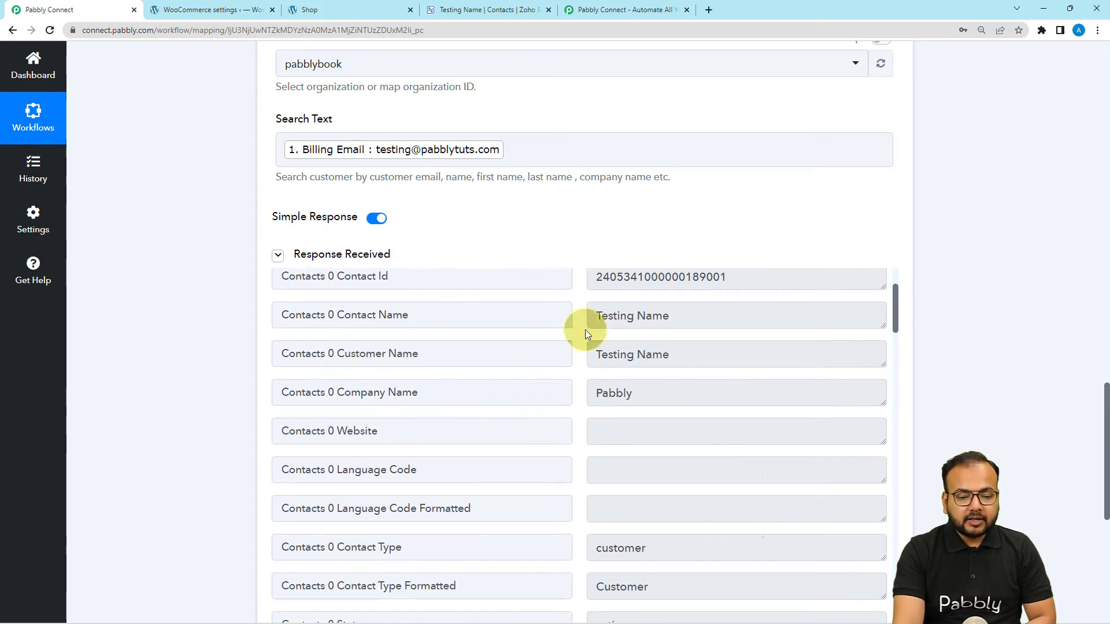
{"action": "scroll", "coordinate": [584, 380], "scroll_direction": "up", "scroll_amount": 1}
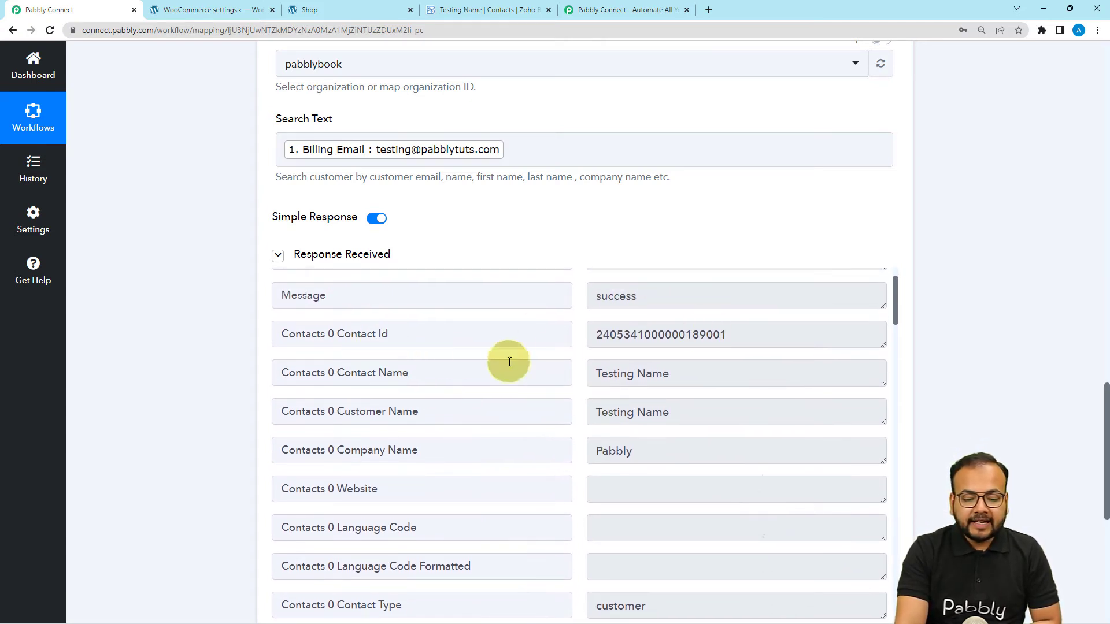
{"action": "scroll", "coordinate": [490, 386], "scroll_direction": "down", "scroll_amount": 3}
{"action": "scroll", "coordinate": [490, 387], "scroll_direction": "up", "scroll_amount": 5}
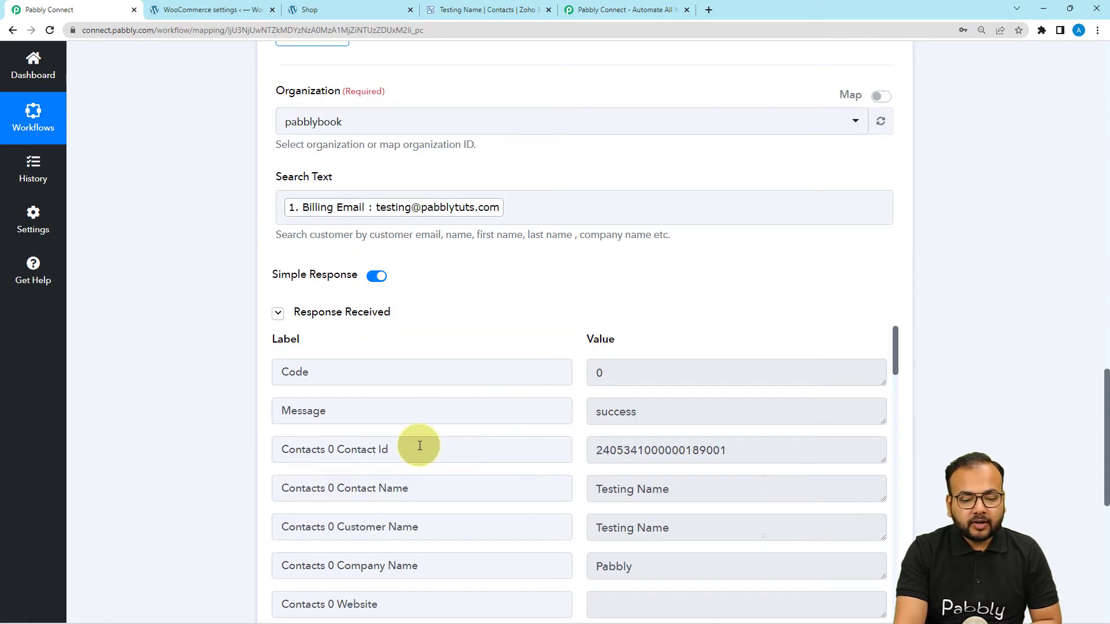
{"action": "left_click_drag", "start_coordinate": [397, 450], "coordinate": [288, 457]}
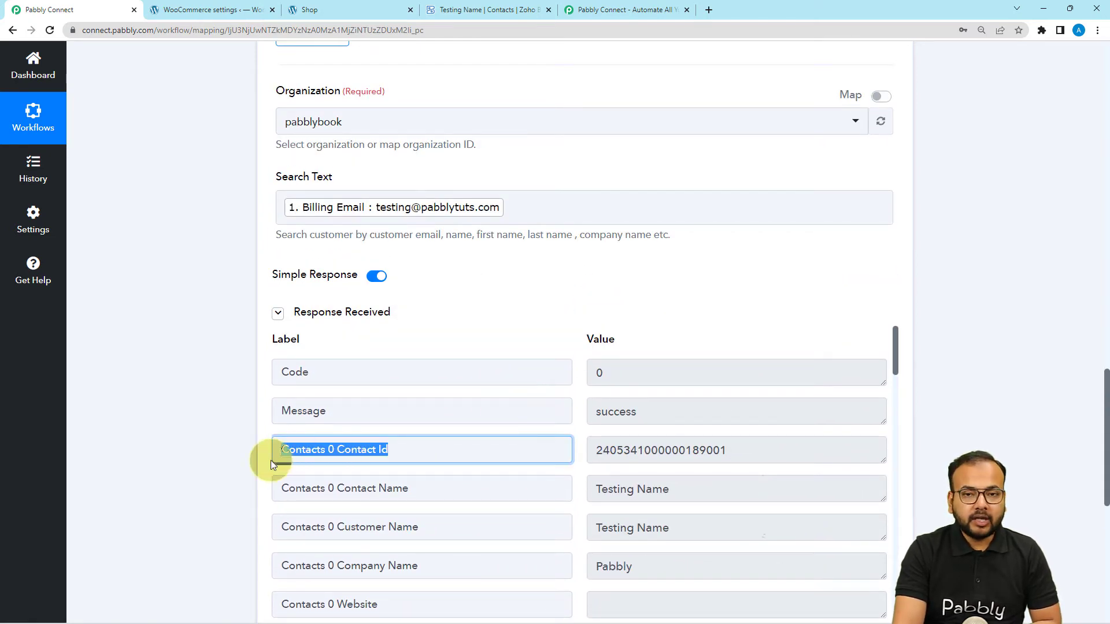
{"action": "scroll", "coordinate": [207, 444], "scroll_direction": "down", "scroll_amount": 1}
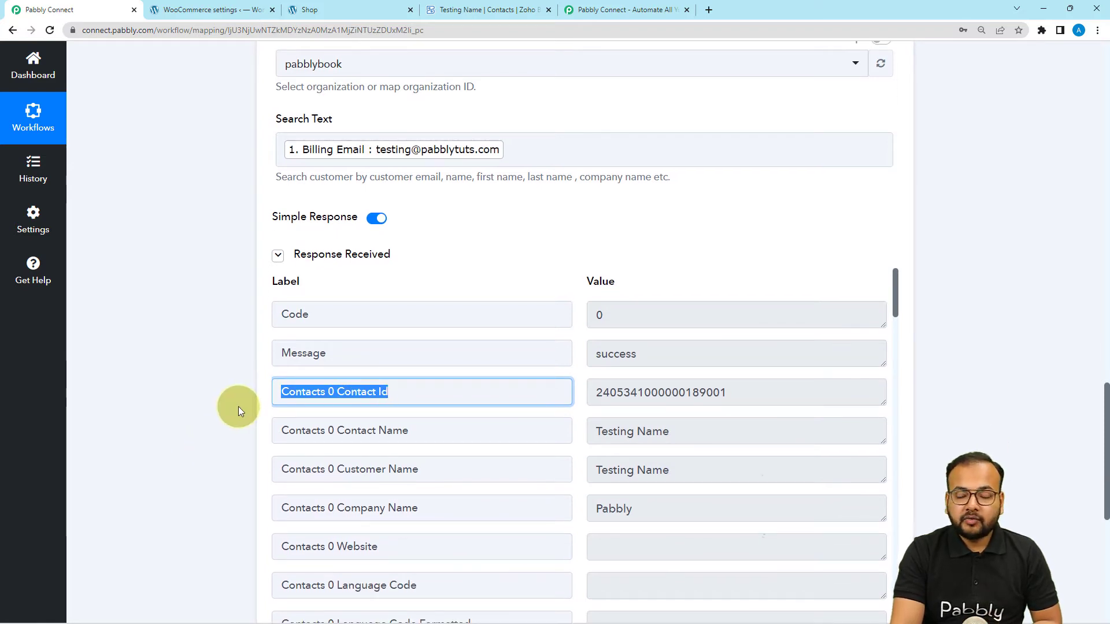
Add a new action step to the workflow after the Zoho Books Find Customer step
{"action": "scroll", "coordinate": [238, 407], "scroll_direction": "down", "scroll_amount": 3}
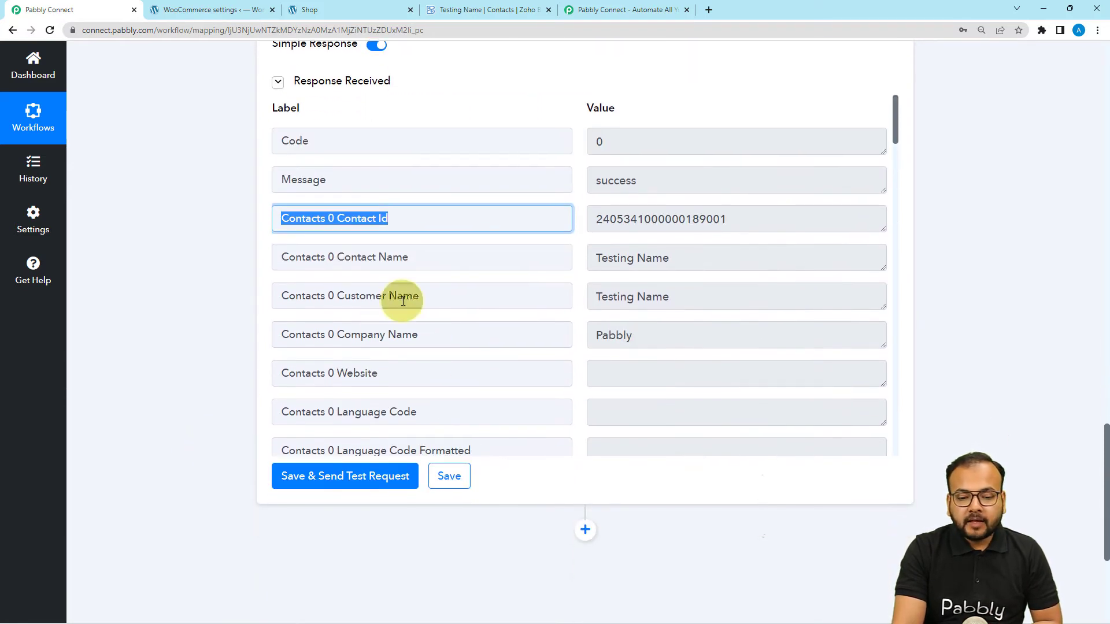
{"action": "scroll", "coordinate": [403, 301], "scroll_direction": "down", "scroll_amount": 3}
{"action": "scroll", "coordinate": [403, 302], "scroll_direction": "down", "scroll_amount": 5}
{"action": "scroll", "coordinate": [243, 344], "scroll_direction": "down", "scroll_amount": 3}
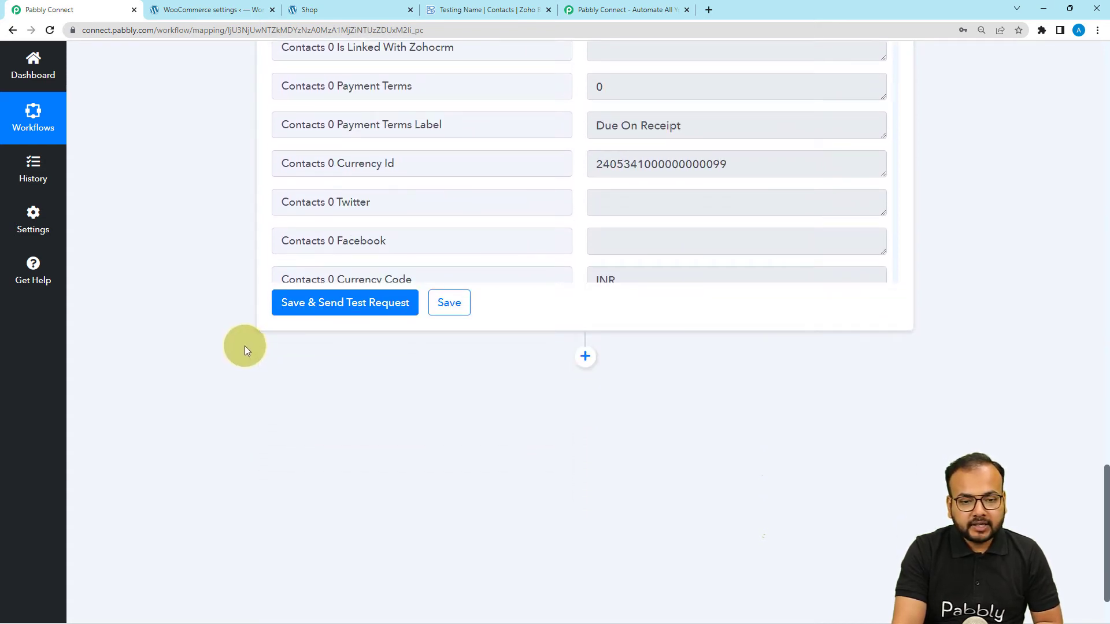
{"action": "left_click", "coordinate": [578, 357]}
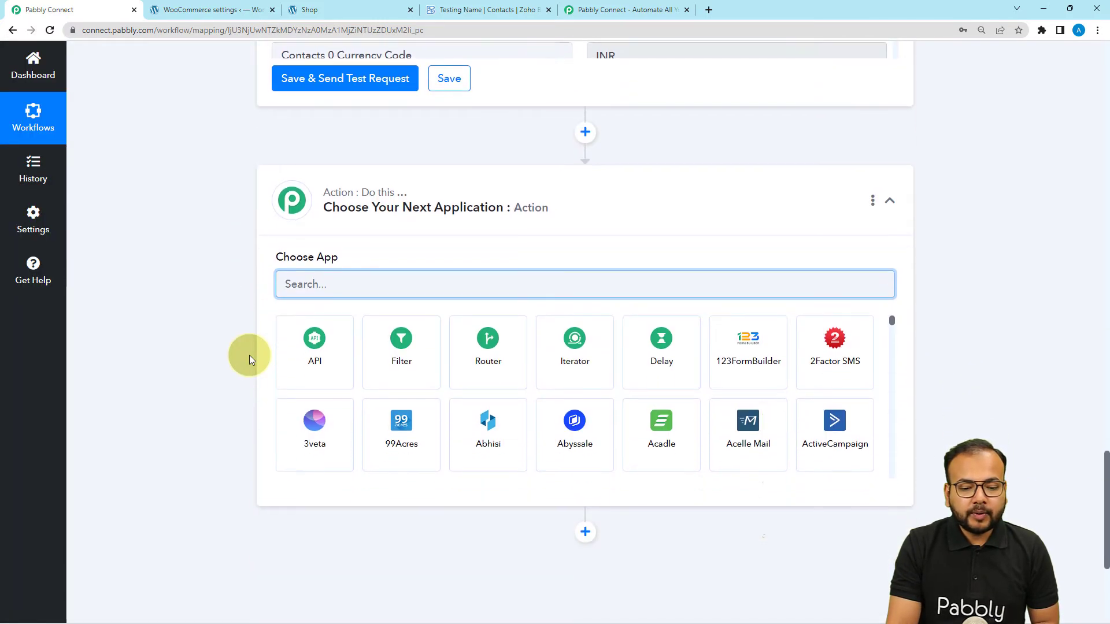
Examine the Line Items array in the captured WooCommerce order data, then return to the empty action step
{"action": "scroll", "coordinate": [248, 358], "scroll_direction": "up", "scroll_amount": 10}
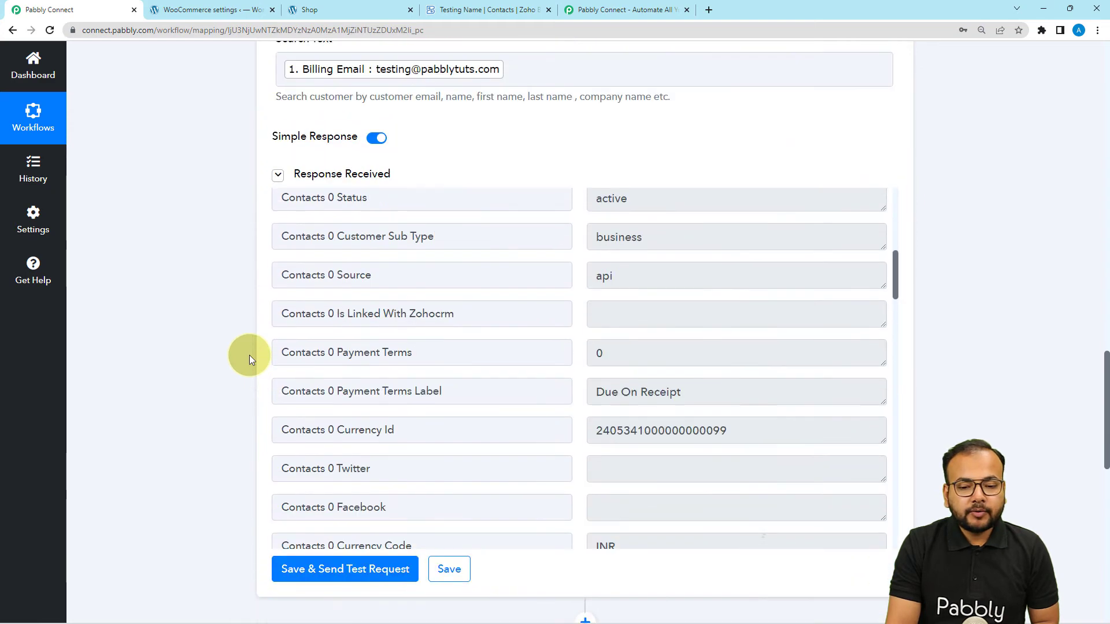
{"action": "scroll", "coordinate": [249, 355], "scroll_direction": "up", "scroll_amount": 10}
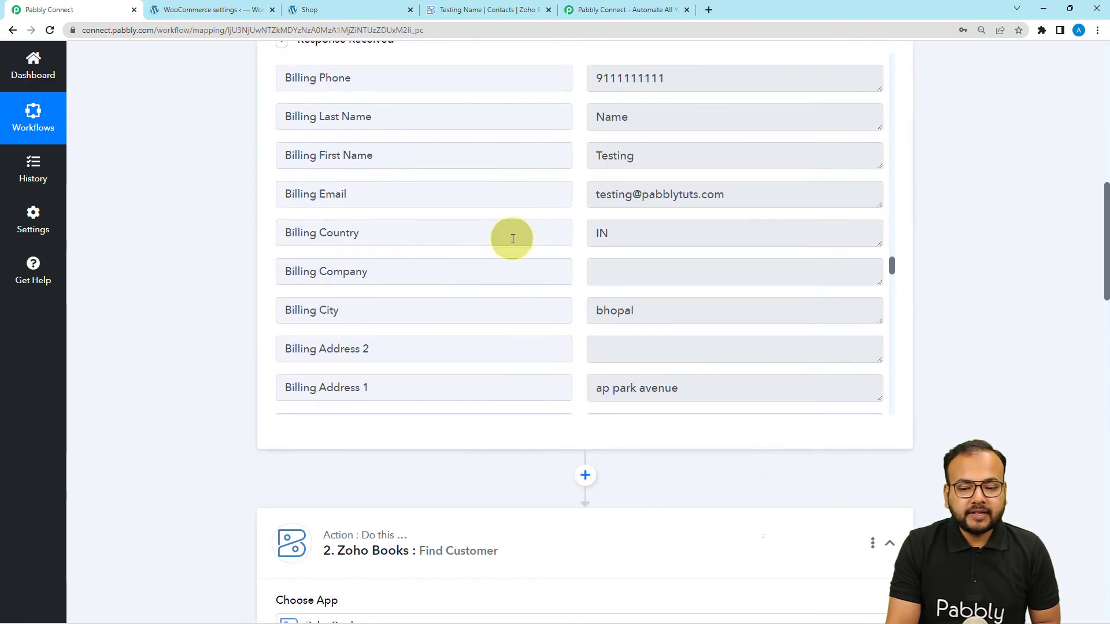
{"action": "scroll", "coordinate": [513, 239], "scroll_direction": "up", "scroll_amount": 5}
{"action": "scroll", "coordinate": [513, 239], "scroll_direction": "up", "scroll_amount": 10}
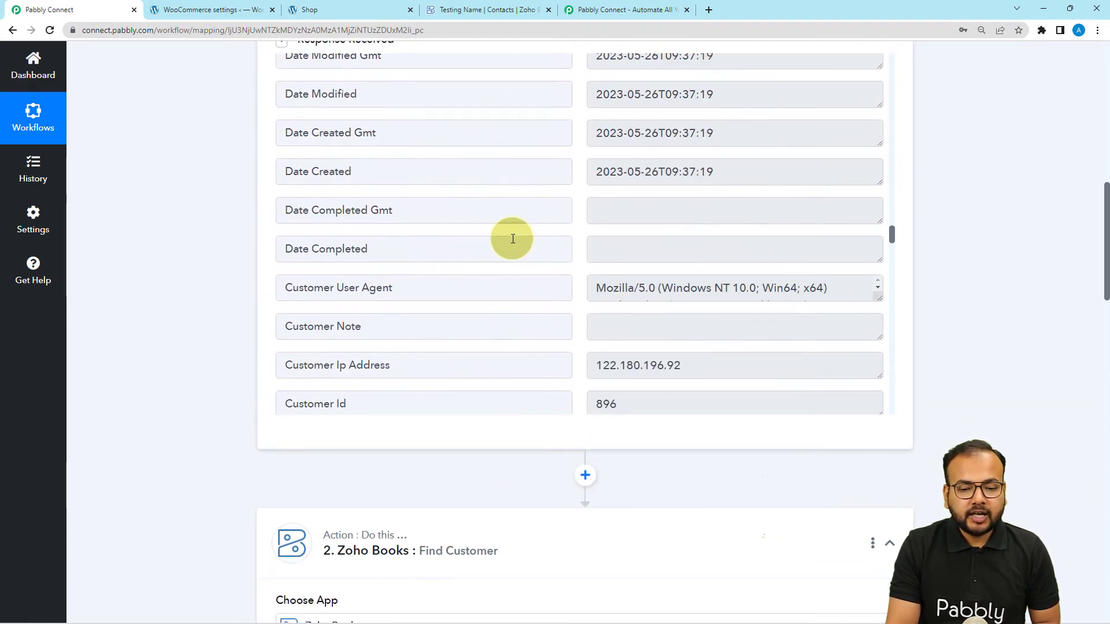
{"action": "scroll", "coordinate": [512, 239], "scroll_direction": "up", "scroll_amount": 5}
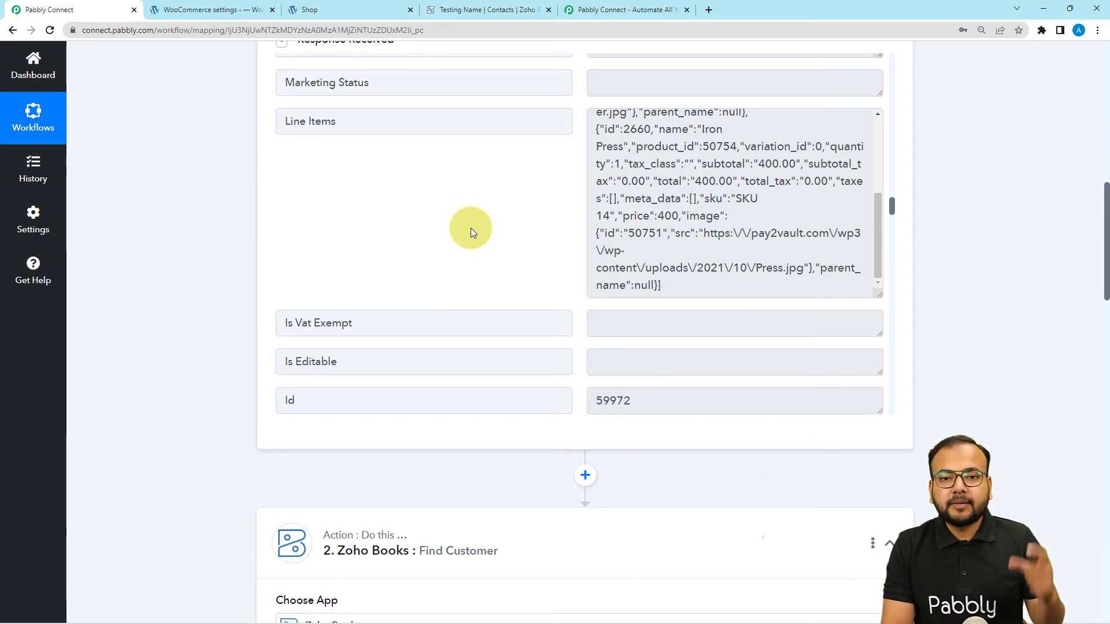
{"action": "scroll", "coordinate": [212, 249], "scroll_direction": "down", "scroll_amount": 10}
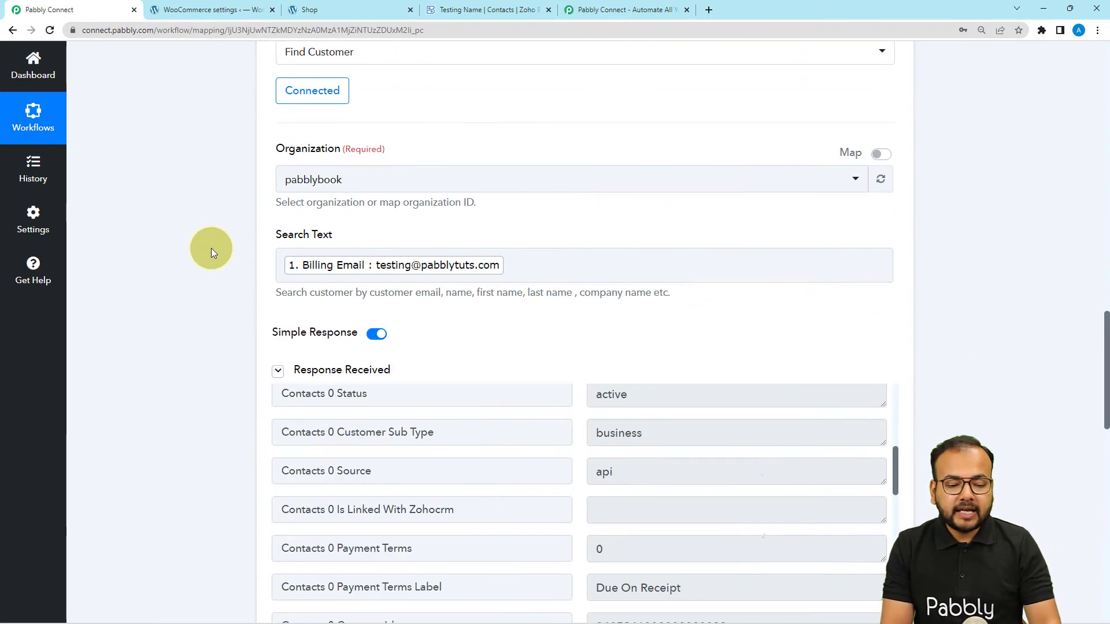
{"action": "scroll", "coordinate": [210, 248], "scroll_direction": "down", "scroll_amount": 12}
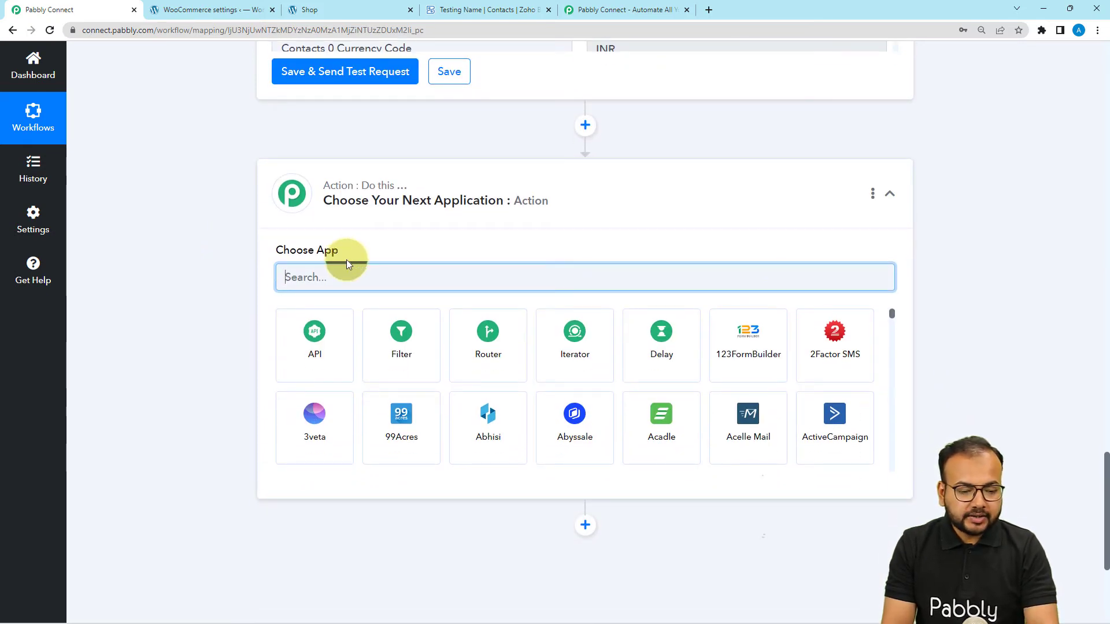
Set the new action step to Data Transformer by Pabbly with the Line Itemizer event and connect it
{"action": "type", "text": "data"}
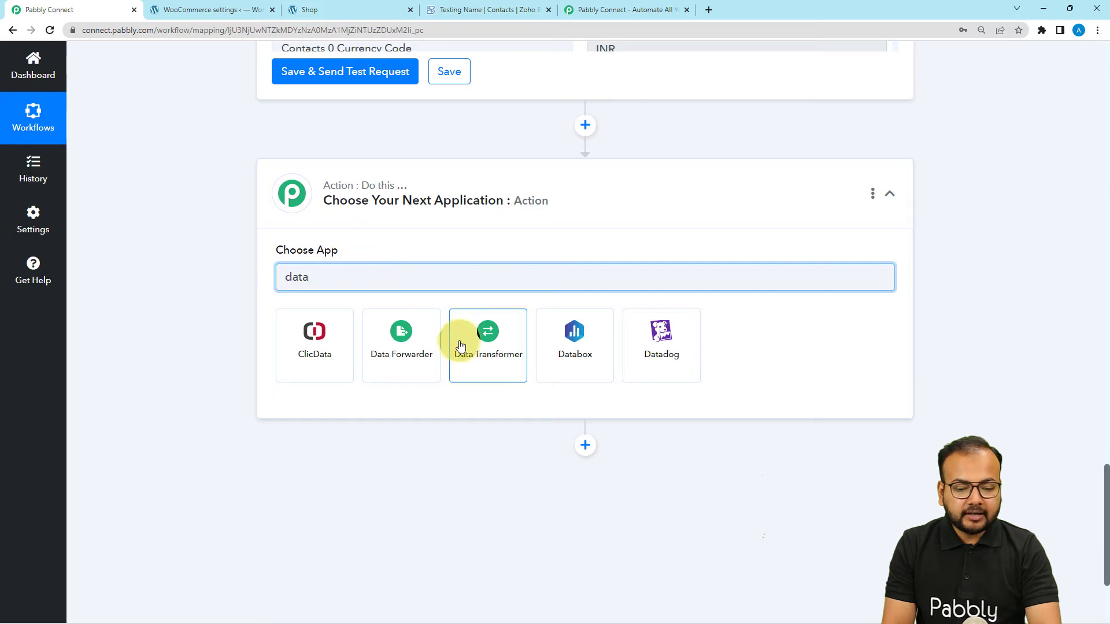
{"action": "left_click", "coordinate": [458, 320]}
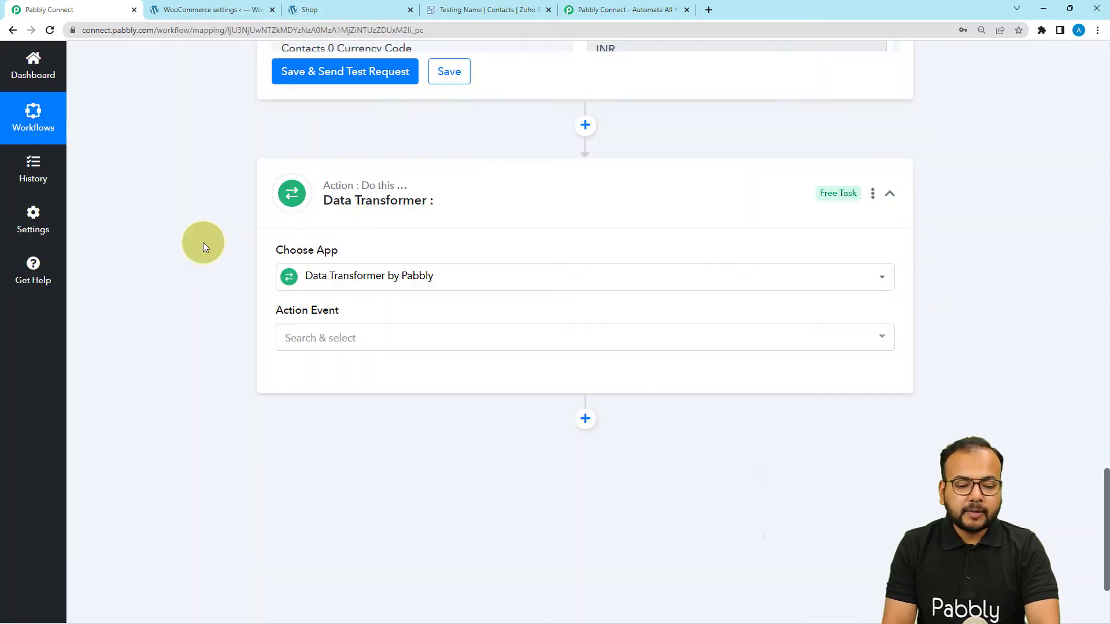
{"action": "scroll", "coordinate": [206, 243], "scroll_direction": "down", "scroll_amount": 3}
{"action": "left_click", "coordinate": [380, 188]}
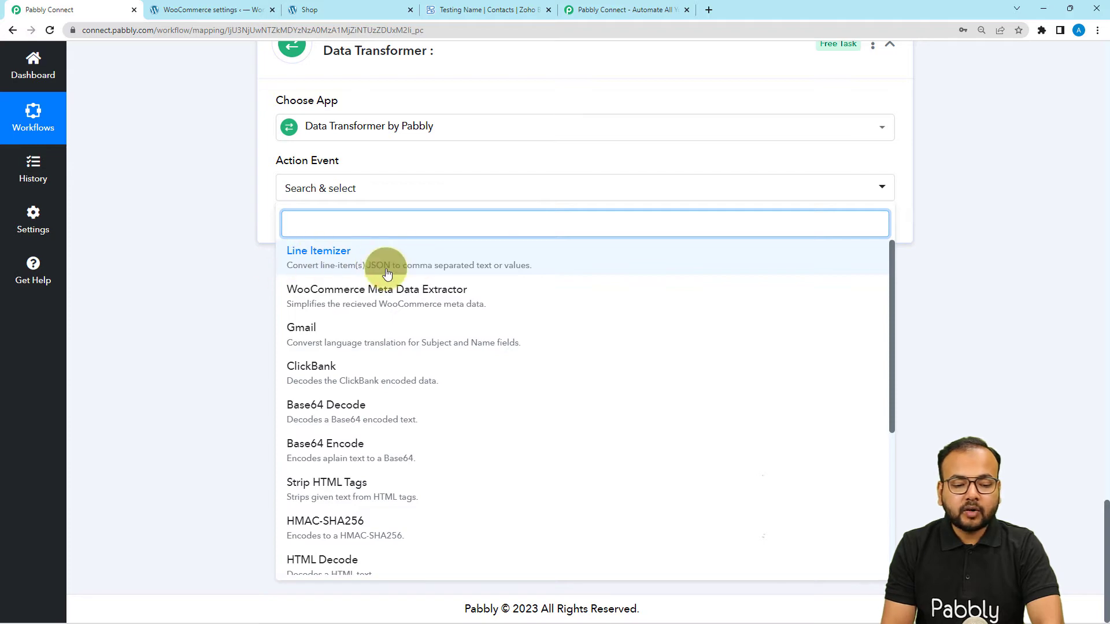
{"action": "left_click", "coordinate": [347, 255]}
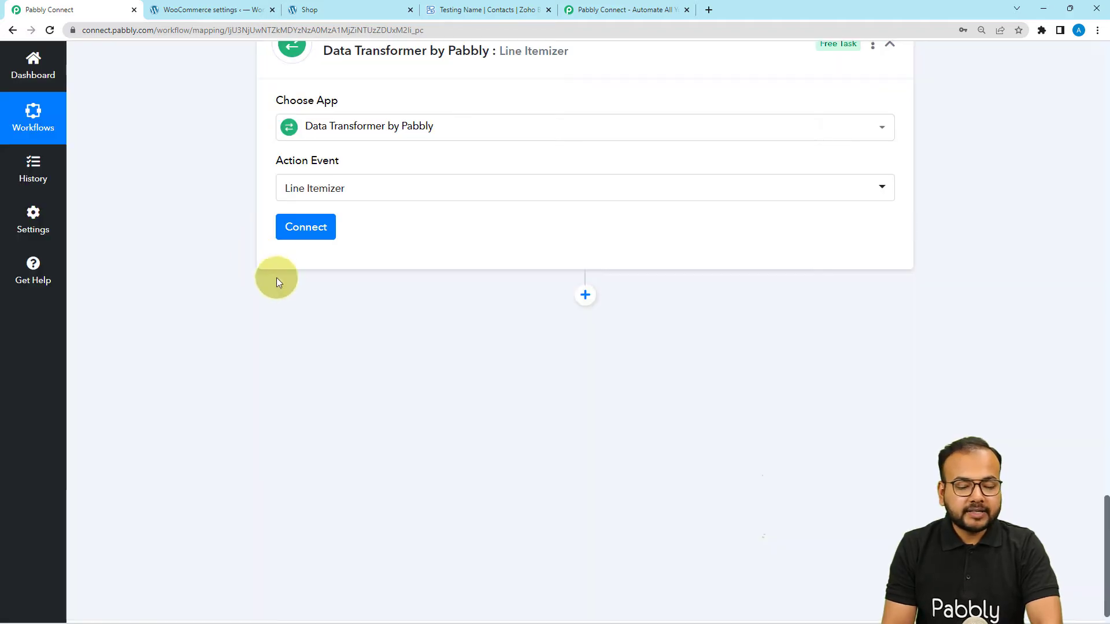
{"action": "left_click", "coordinate": [293, 243]}
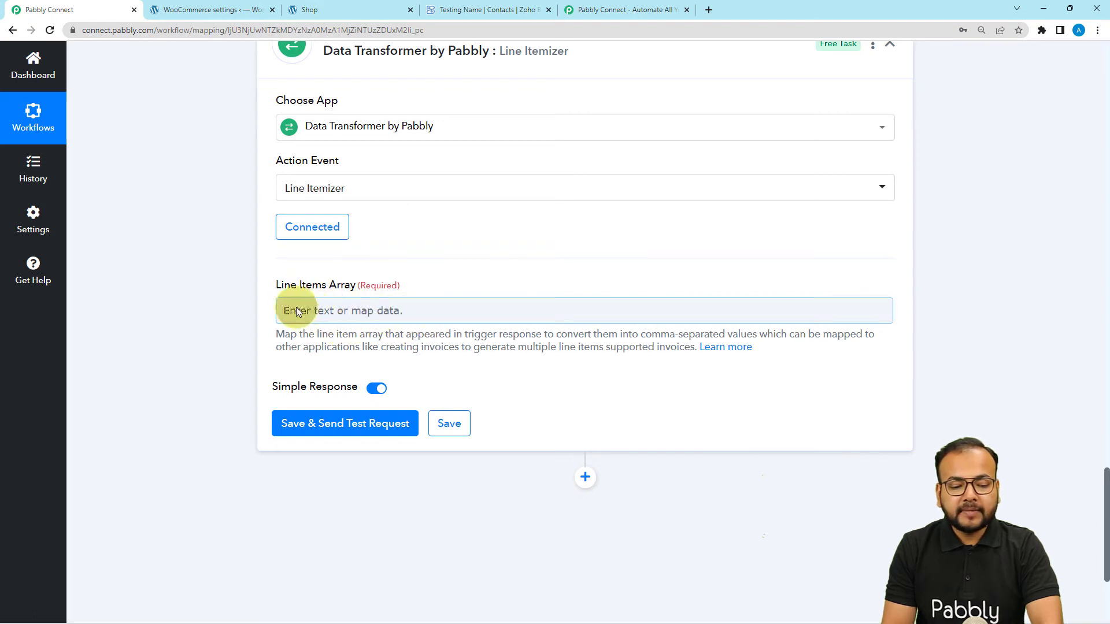
Map Line Items from the WooCommerce New Order Created step into Line Items Array, then save and send the test request
{"action": "left_click", "coordinate": [333, 313]}
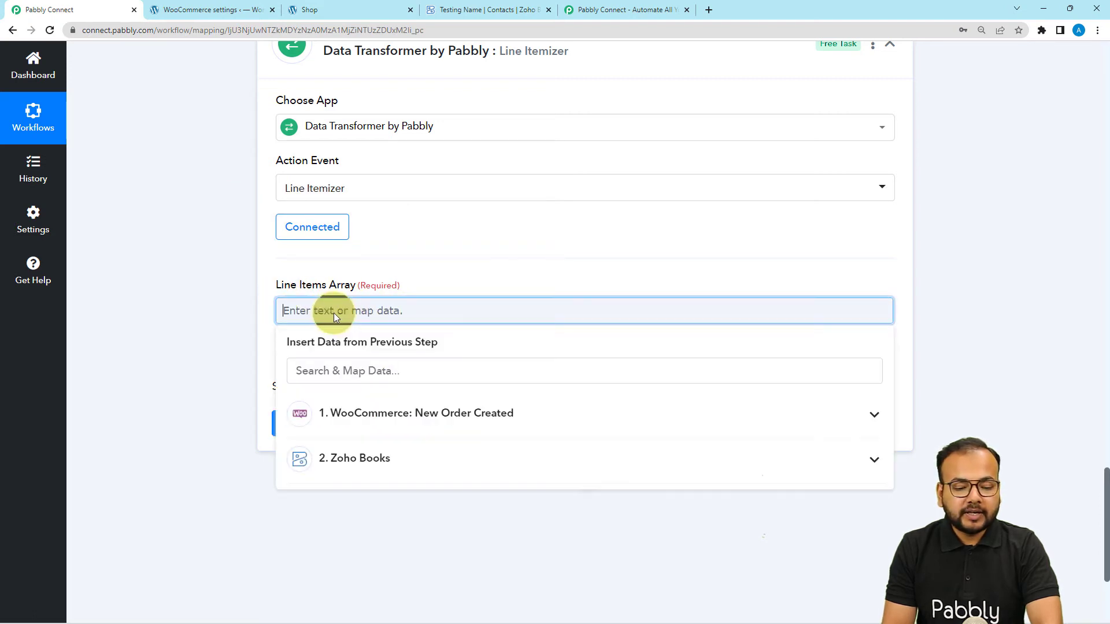
{"action": "left_click", "coordinate": [359, 414]}
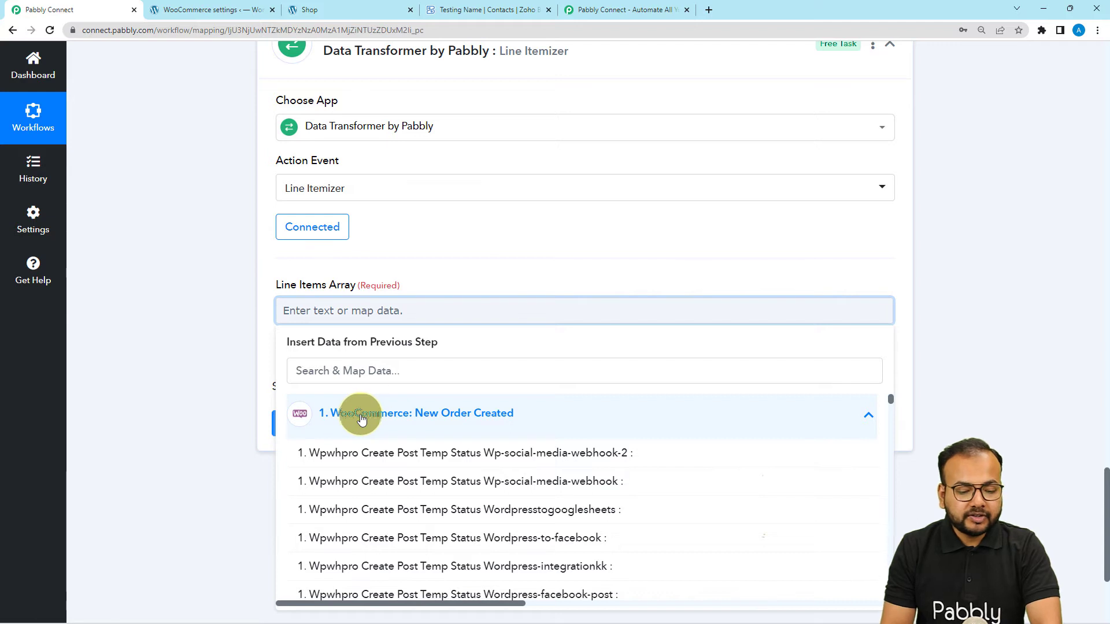
{"action": "left_click", "coordinate": [375, 371]}
{"action": "type", "text": "lin"}
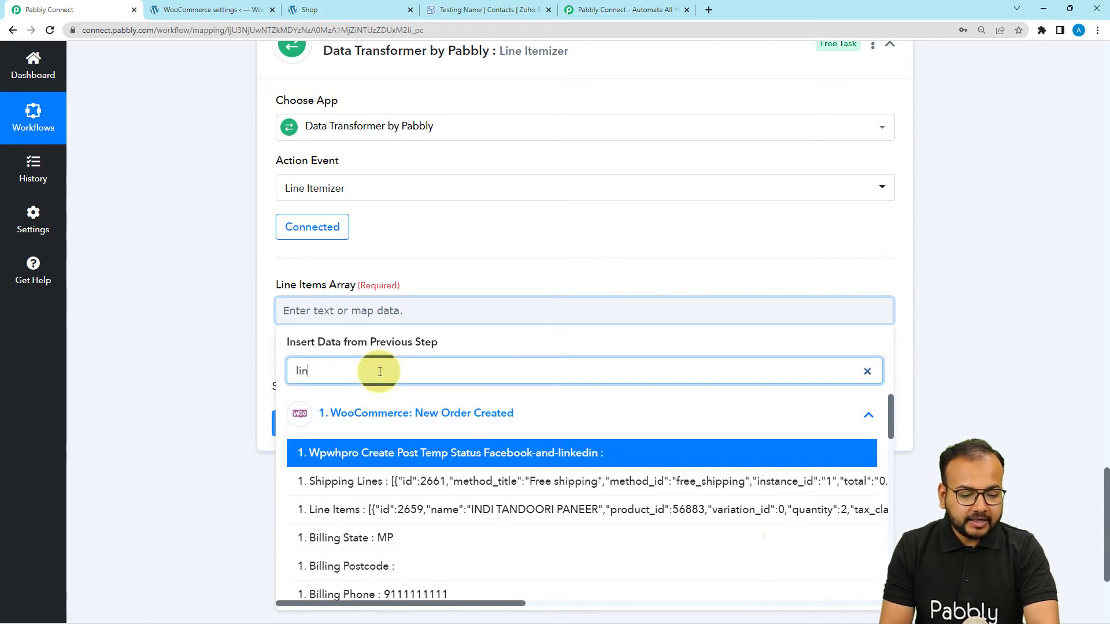
{"action": "left_click", "coordinate": [339, 515]}
{"action": "left_click", "coordinate": [325, 301]}
{"action": "left_click", "coordinate": [227, 335]}
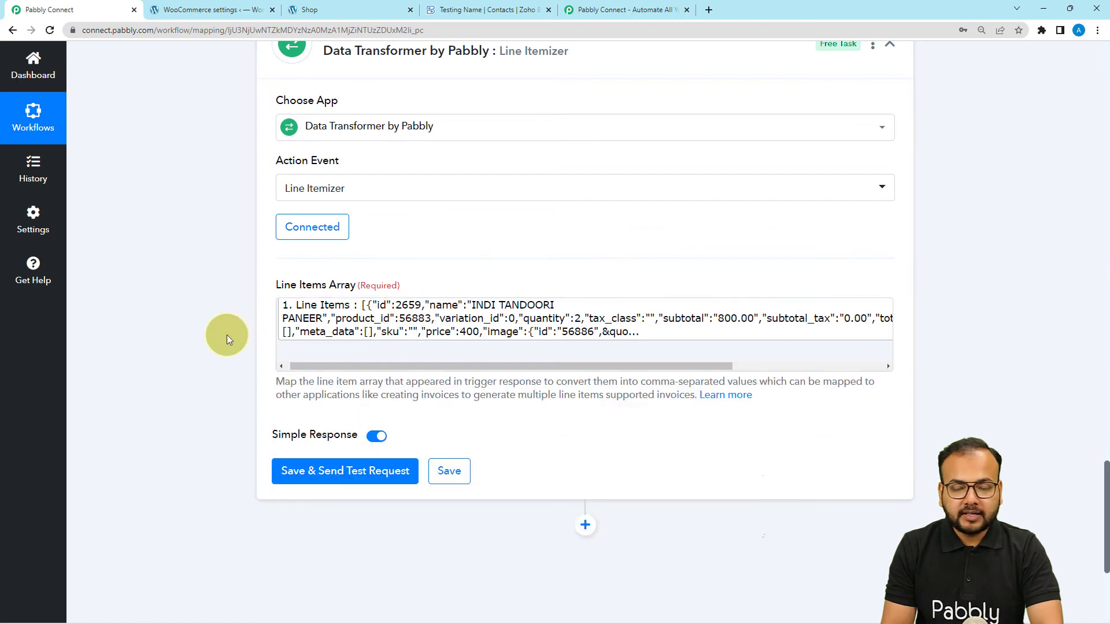
{"action": "scroll", "coordinate": [227, 335], "scroll_direction": "down", "scroll_amount": 2}
{"action": "left_click", "coordinate": [292, 354]}
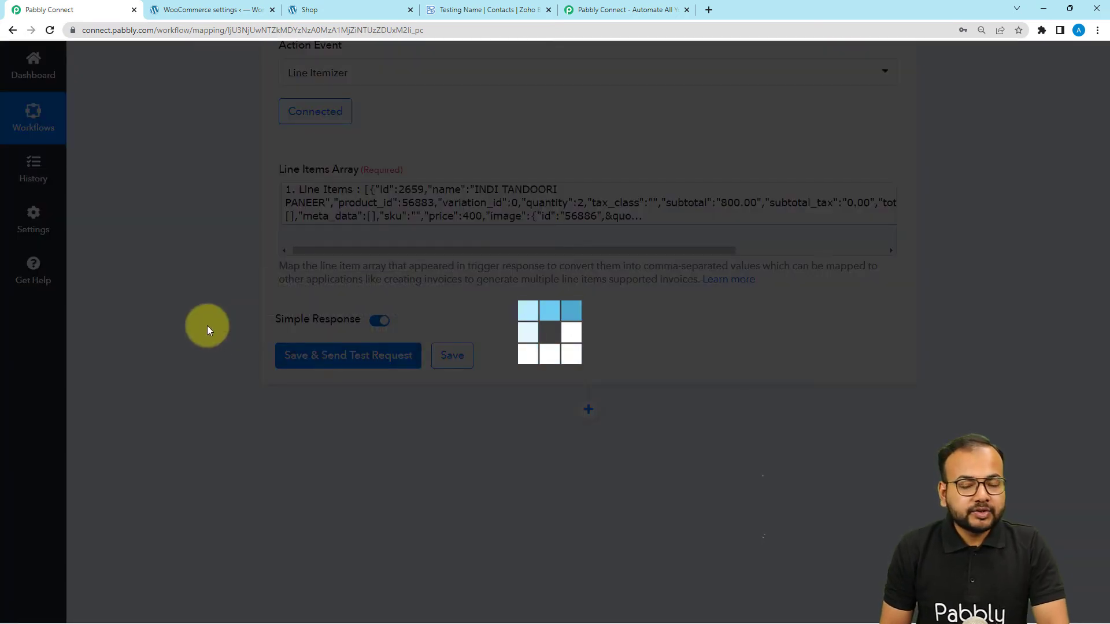
Examine the Line Itemizer response, including the comma-separated item ids, names, quantities, totals and prices
{"action": "scroll", "coordinate": [207, 328], "scroll_direction": "down", "scroll_amount": 4}
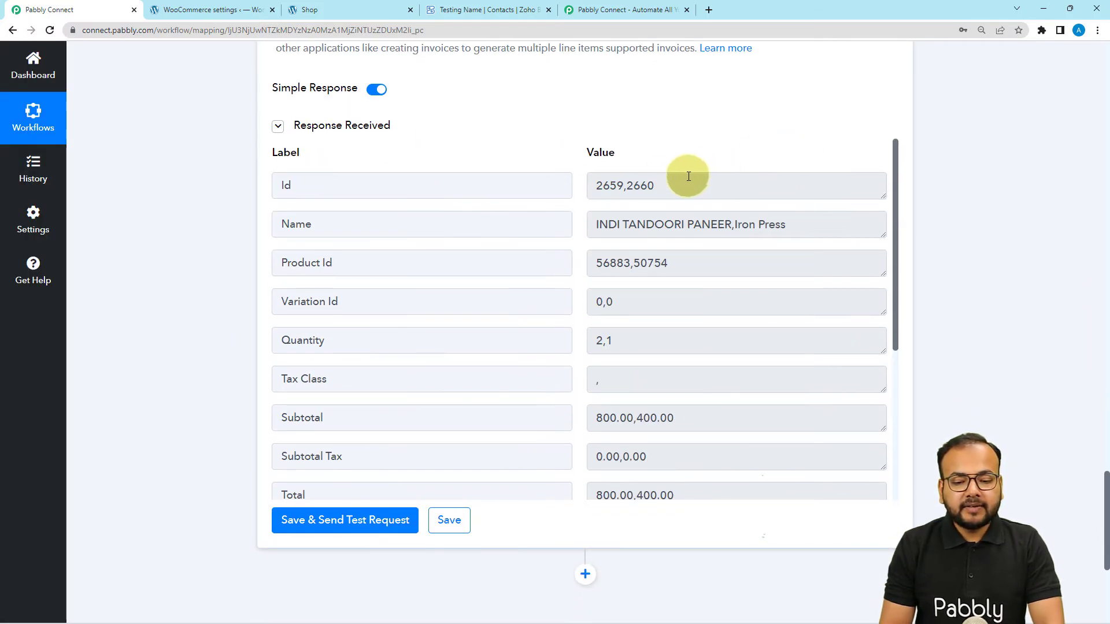
{"action": "left_click_drag", "start_coordinate": [689, 176], "coordinate": [579, 190]}
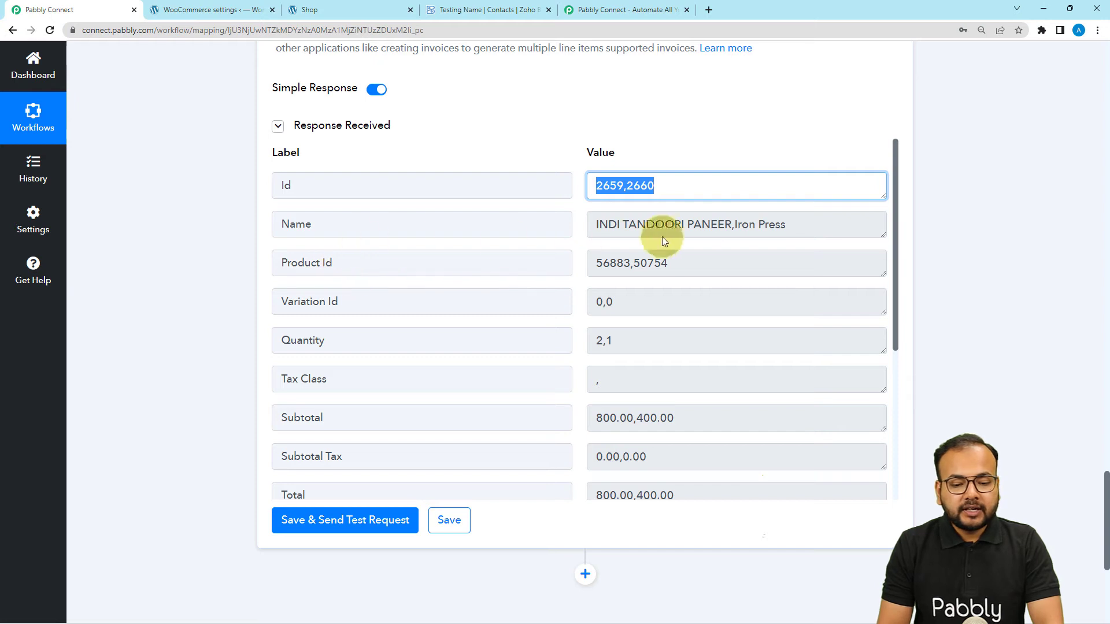
{"action": "left_click_drag", "start_coordinate": [793, 217], "coordinate": [610, 221]}
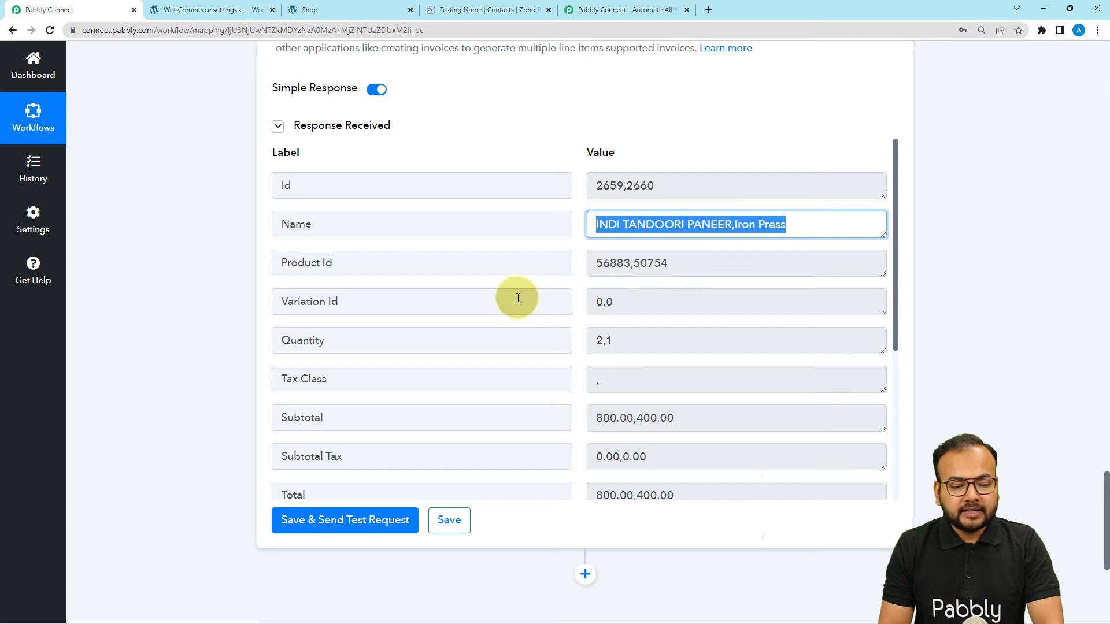
{"action": "scroll", "coordinate": [515, 298], "scroll_direction": "down", "scroll_amount": 1}
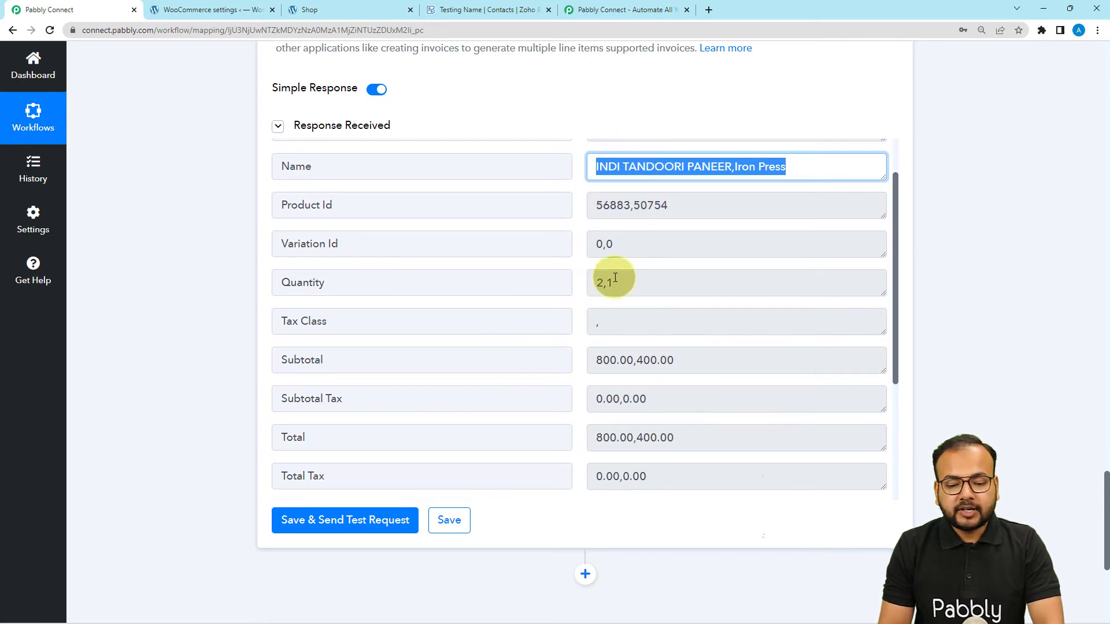
{"action": "scroll", "coordinate": [685, 244], "scroll_direction": "down", "scroll_amount": 2}
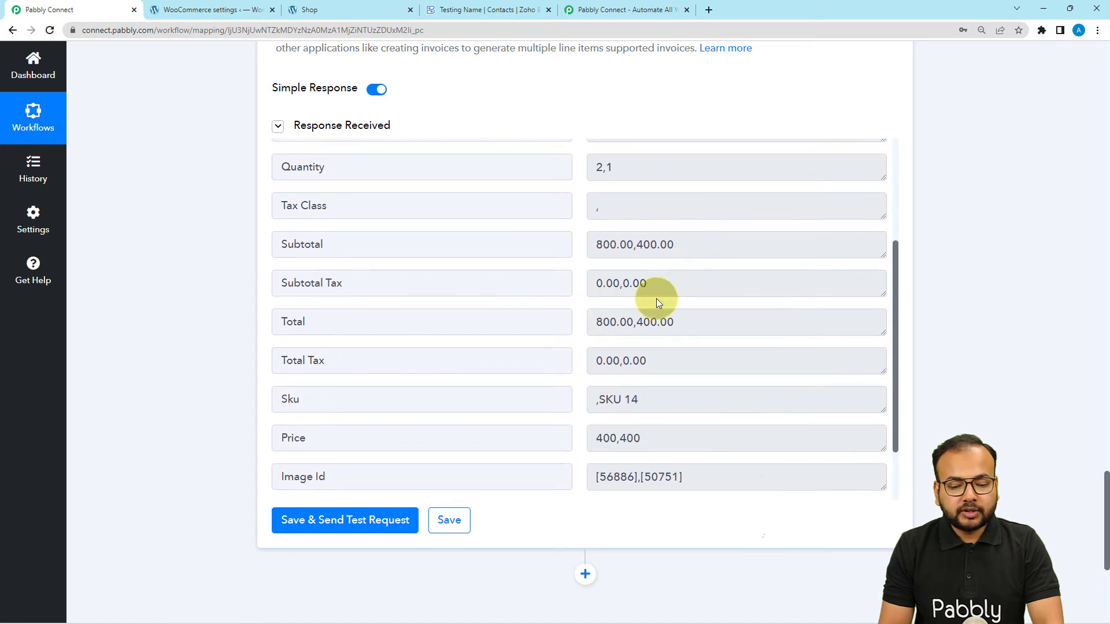
{"action": "scroll", "coordinate": [657, 298], "scroll_direction": "down", "scroll_amount": 2}
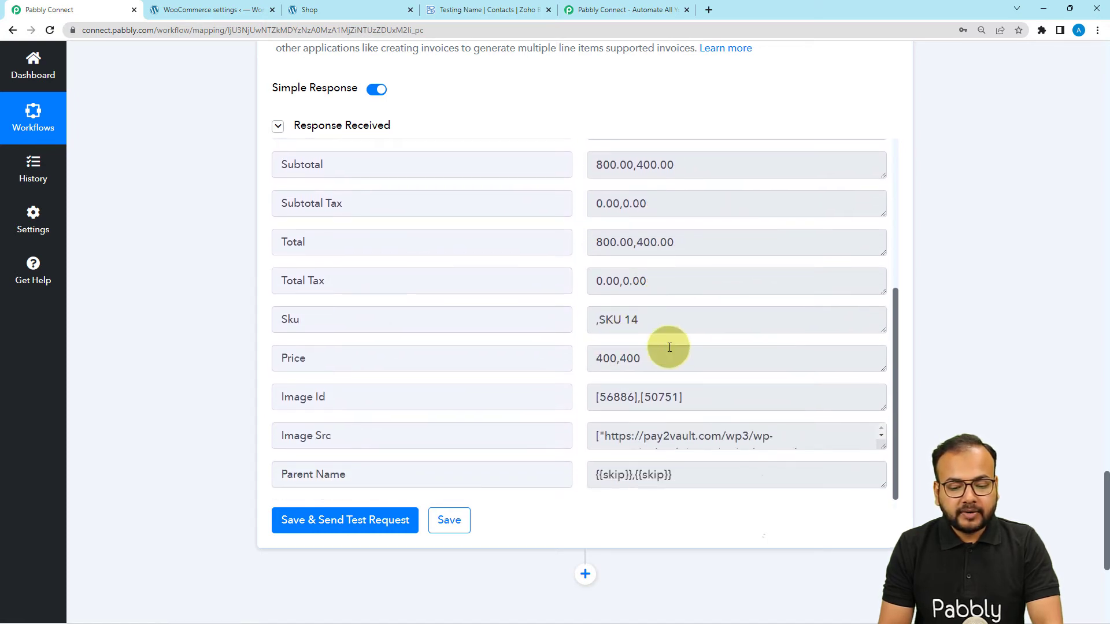
{"action": "scroll", "coordinate": [670, 347], "scroll_direction": "down", "scroll_amount": 2}
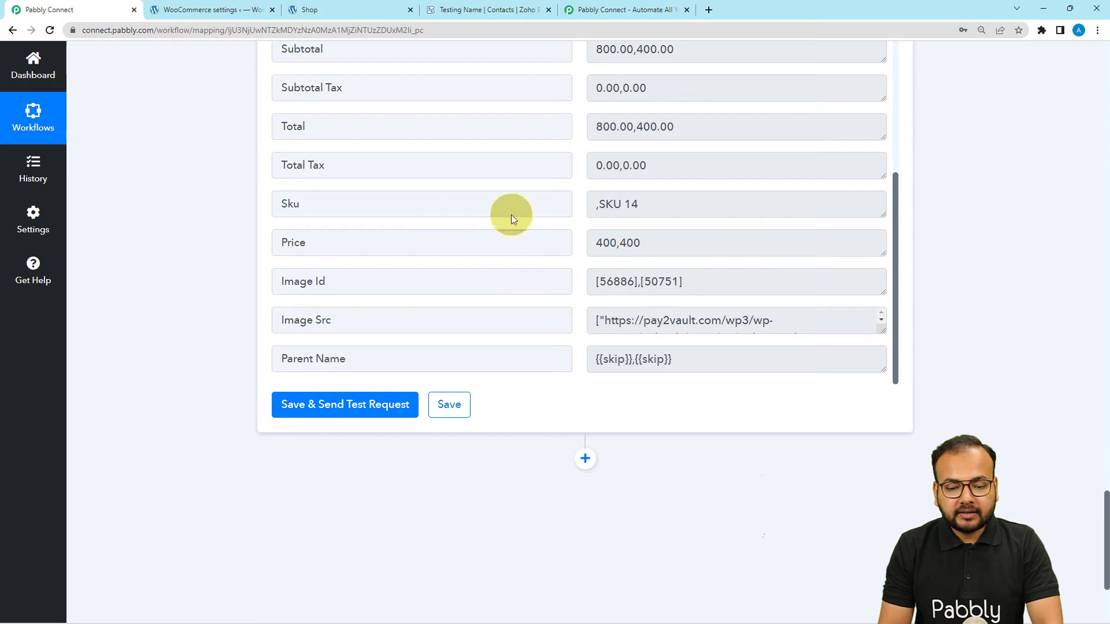
{"action": "scroll", "coordinate": [634, 243], "scroll_direction": "up", "scroll_amount": 5}
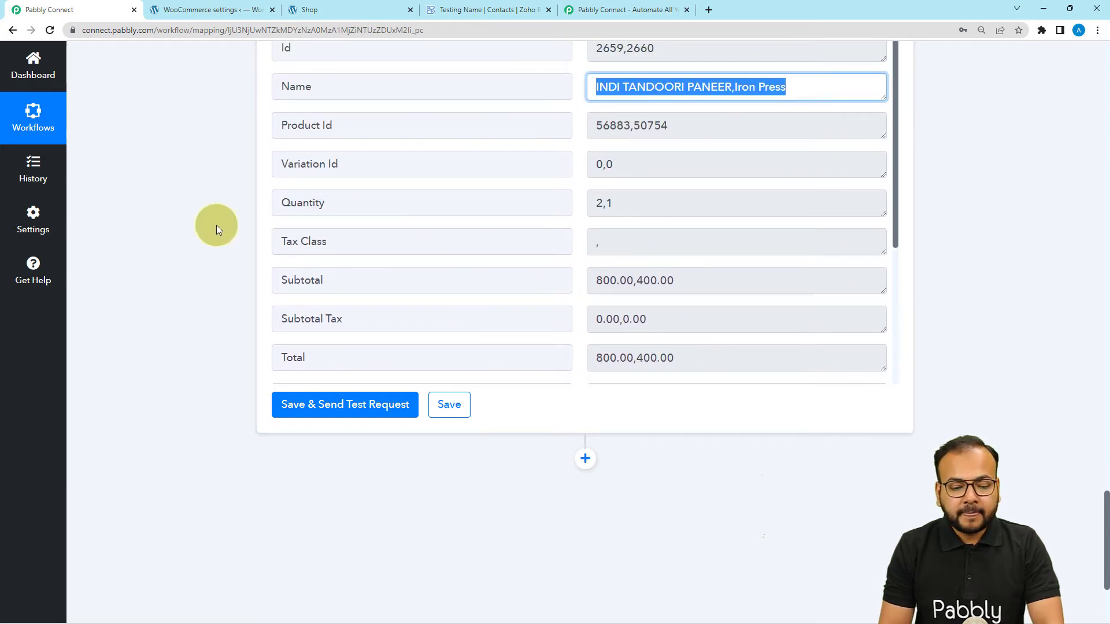
Add a new action step to the workflow after the Data Transformer Line Itemizer step
{"action": "scroll", "coordinate": [217, 224], "scroll_direction": "down", "scroll_amount": 3}
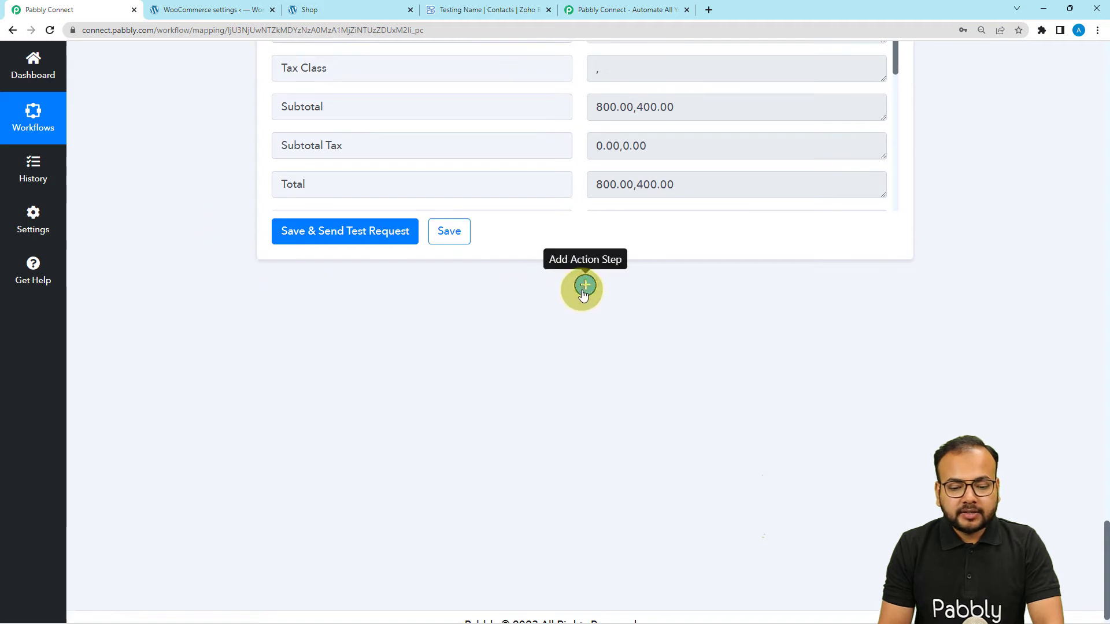
{"action": "left_click", "coordinate": [584, 287]}
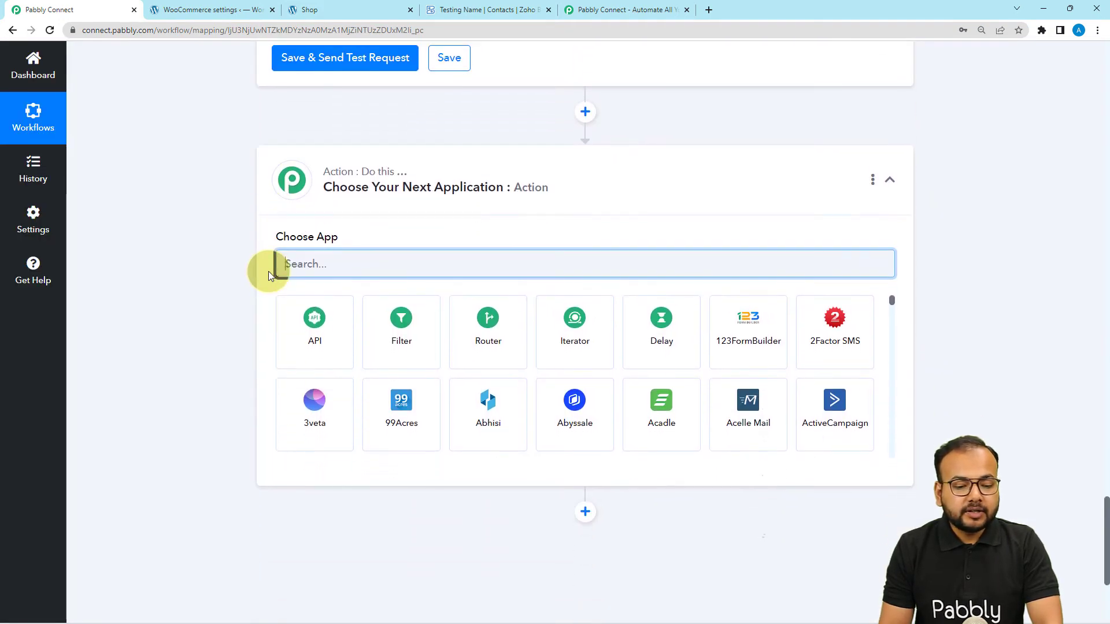
{"action": "scroll", "coordinate": [268, 271], "scroll_direction": "up", "scroll_amount": 6}
{"action": "scroll", "coordinate": [269, 272], "scroll_direction": "down", "scroll_amount": 5}
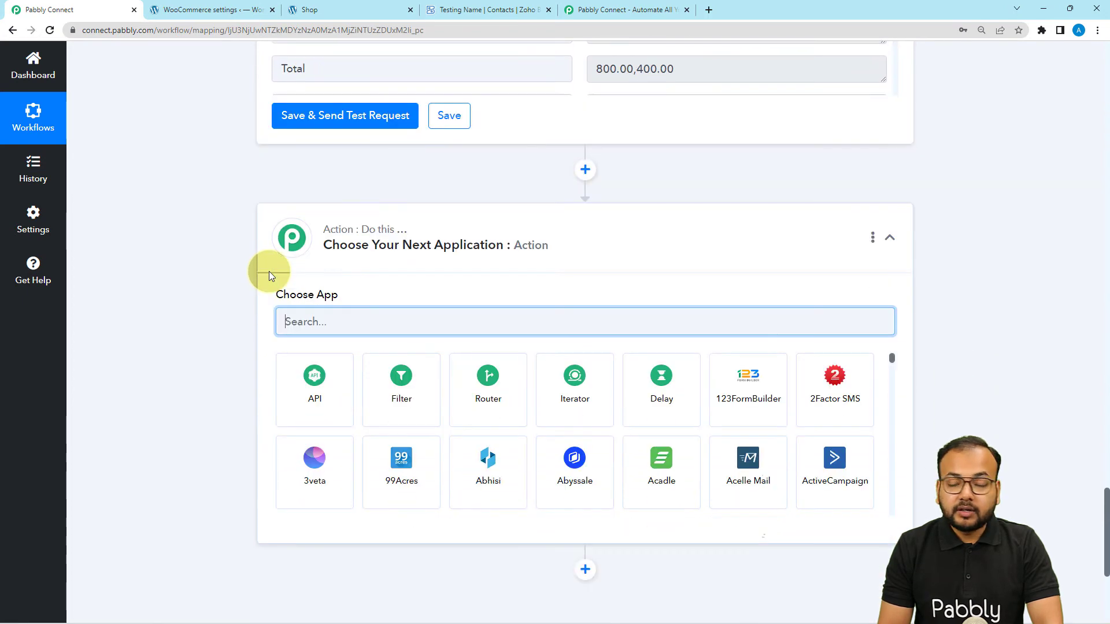
{"action": "scroll", "coordinate": [268, 272], "scroll_direction": "down", "scroll_amount": 1}
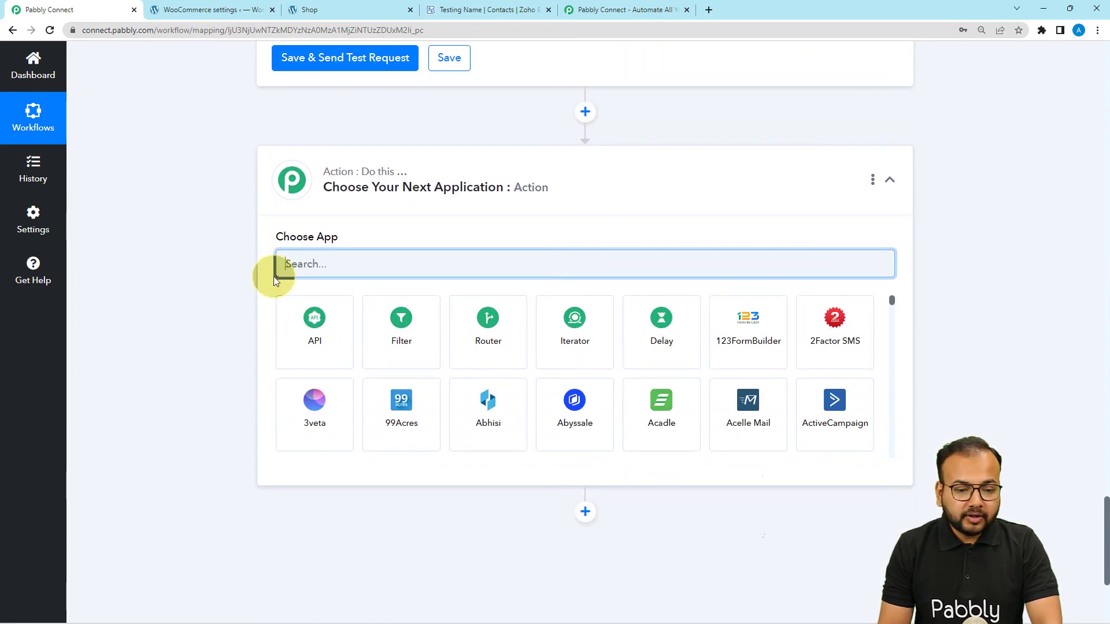
Examine the captured WooCommerce order data for the Date Created field and the format of its value
{"action": "scroll", "coordinate": [273, 276], "scroll_direction": "up", "scroll_amount": 20}
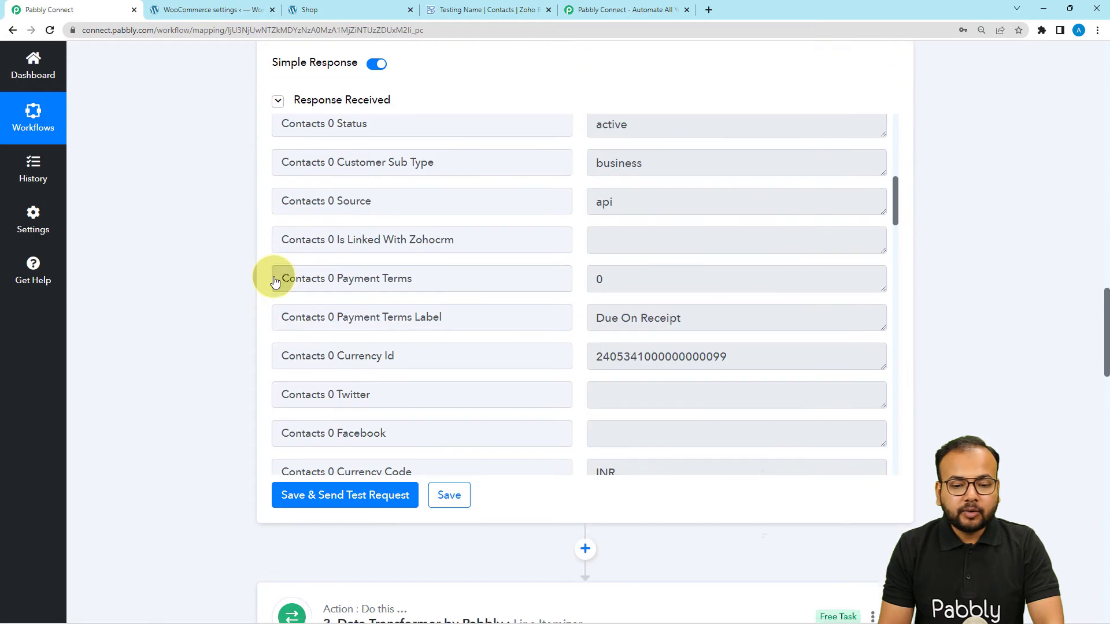
{"action": "scroll", "coordinate": [273, 276], "scroll_direction": "up", "scroll_amount": 5}
{"action": "scroll", "coordinate": [217, 300], "scroll_direction": "up", "scroll_amount": 10}
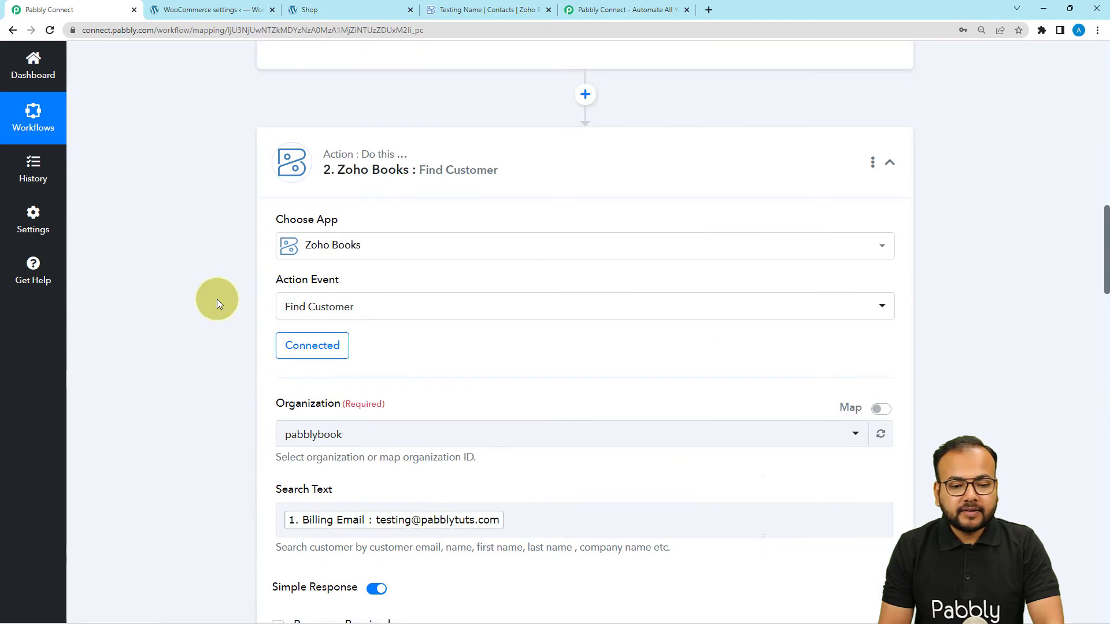
{"action": "scroll", "coordinate": [217, 299], "scroll_direction": "up", "scroll_amount": 7}
{"action": "scroll", "coordinate": [335, 280], "scroll_direction": "up", "scroll_amount": 5}
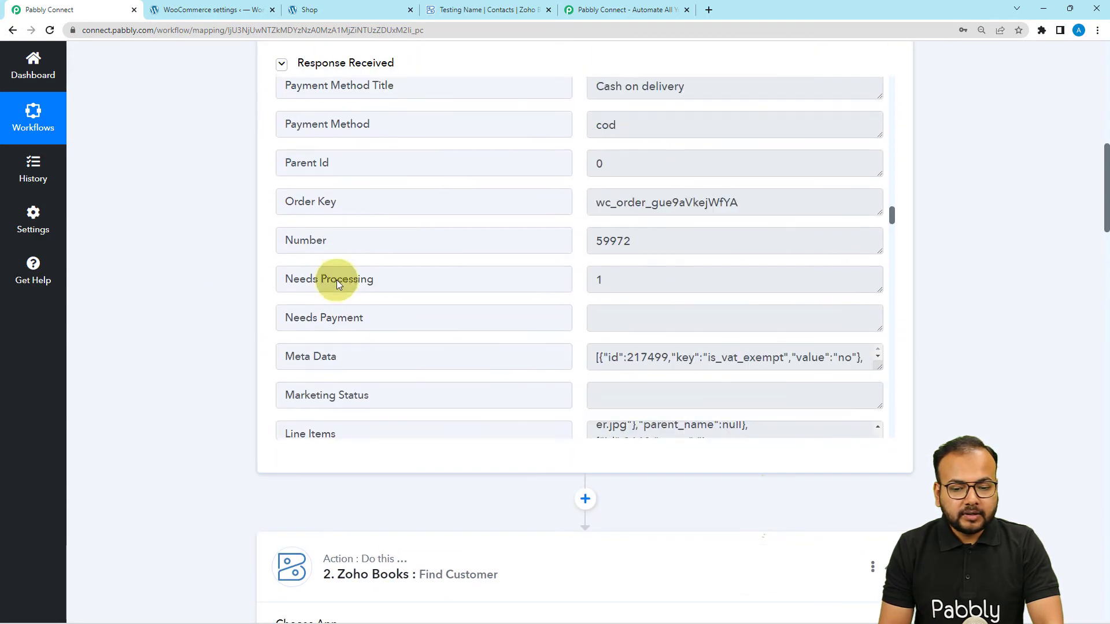
{"action": "scroll", "coordinate": [337, 280], "scroll_direction": "up", "scroll_amount": 12}
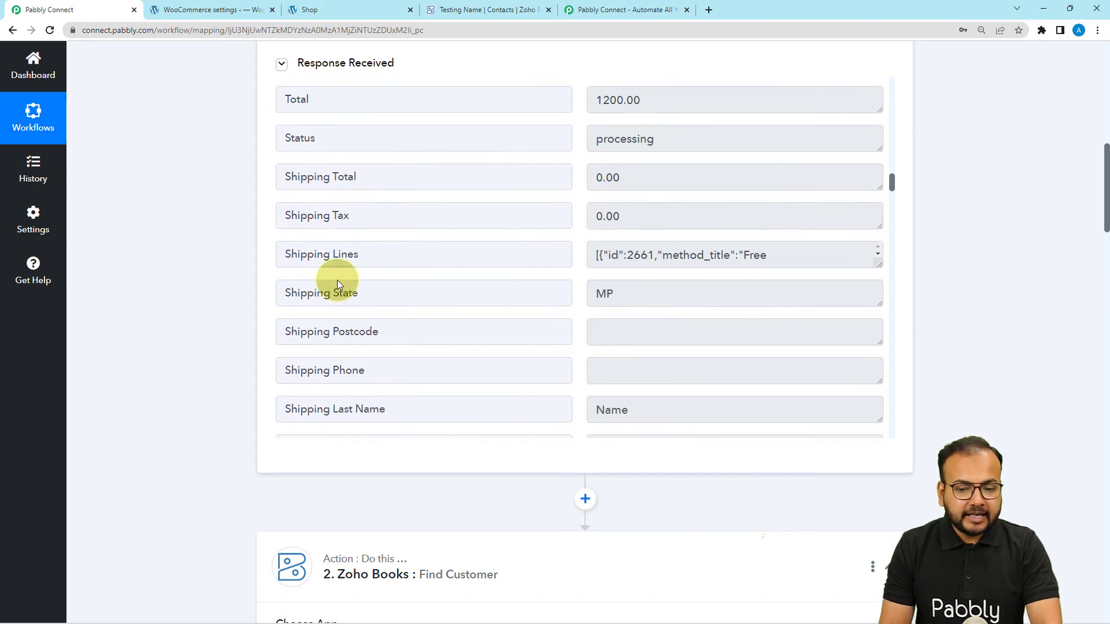
{"action": "scroll", "coordinate": [338, 279], "scroll_direction": "up", "scroll_amount": 10}
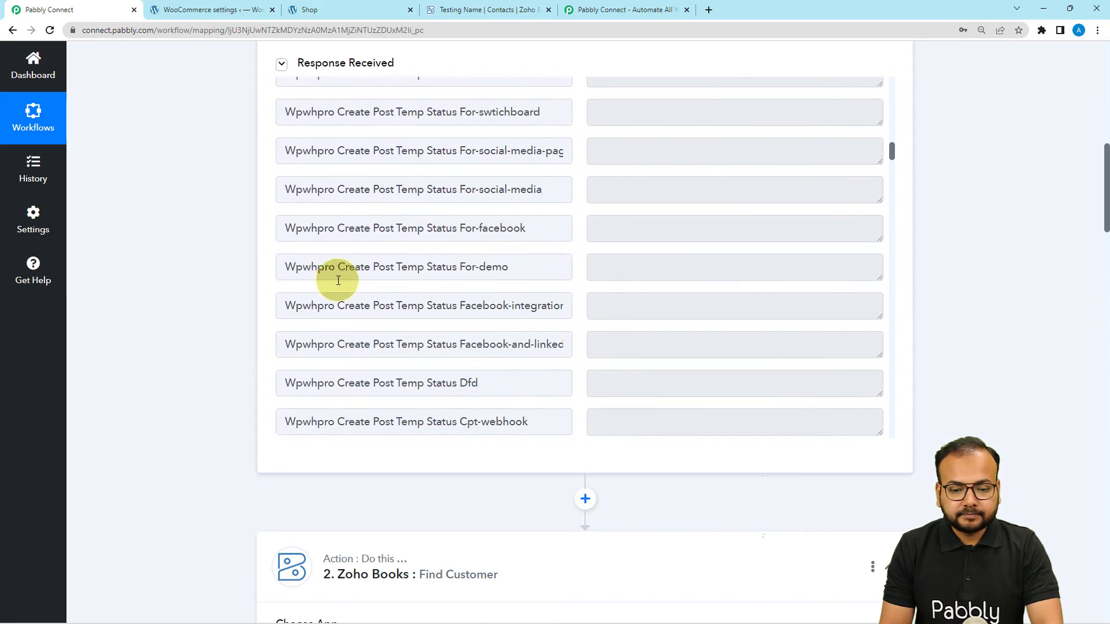
{"action": "scroll", "coordinate": [338, 281], "scroll_direction": "down", "scroll_amount": 10}
{"action": "left_click_drag", "start_coordinate": [364, 226], "coordinate": [279, 243]}
{"action": "left_click_drag", "start_coordinate": [736, 230], "coordinate": [587, 230]}
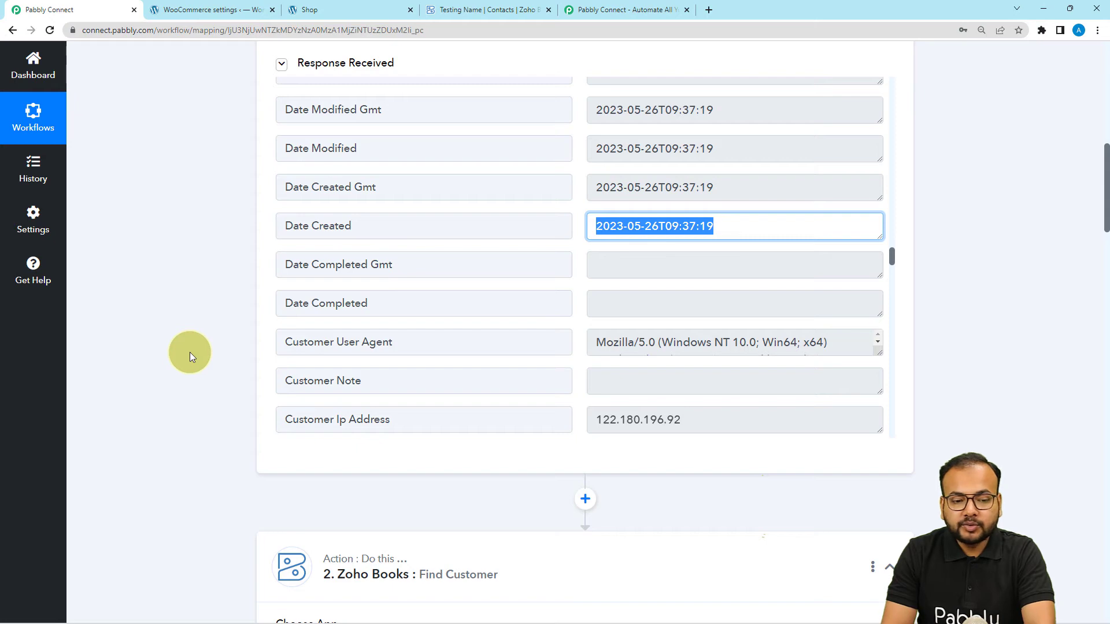
{"action": "scroll", "coordinate": [189, 352], "scroll_direction": "down", "scroll_amount": 5}
{"action": "scroll", "coordinate": [190, 352], "scroll_direction": "down", "scroll_amount": 6}
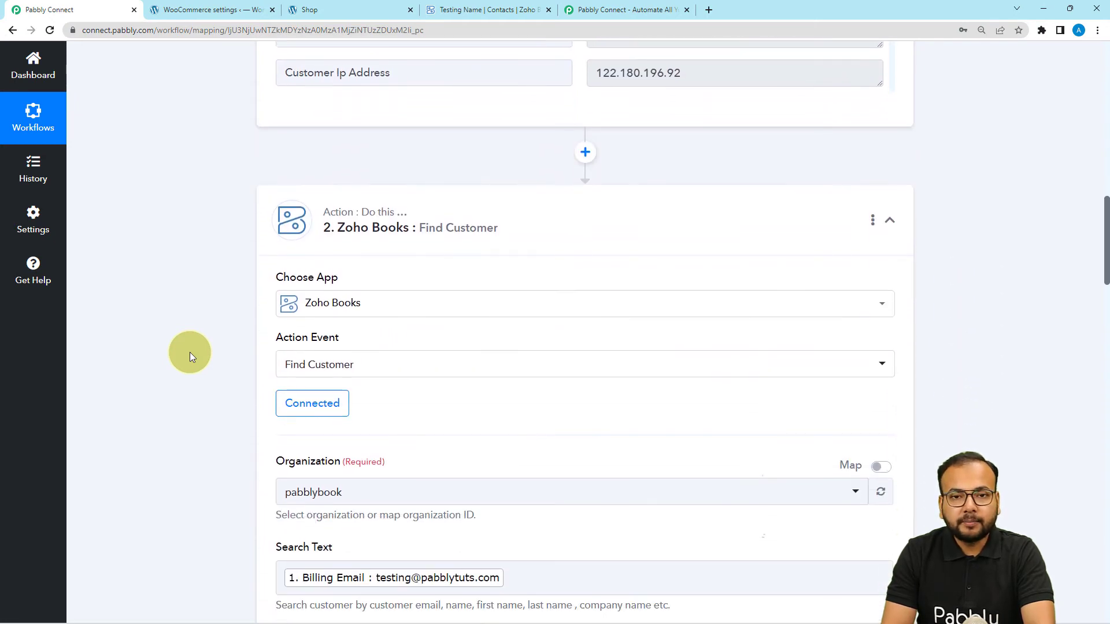
Choose Date/Time Formatter by Pabbly for the new action step, set its event to Format Date with Time Zone, and connect it
{"action": "scroll", "coordinate": [190, 352], "scroll_direction": "down", "scroll_amount": 16}
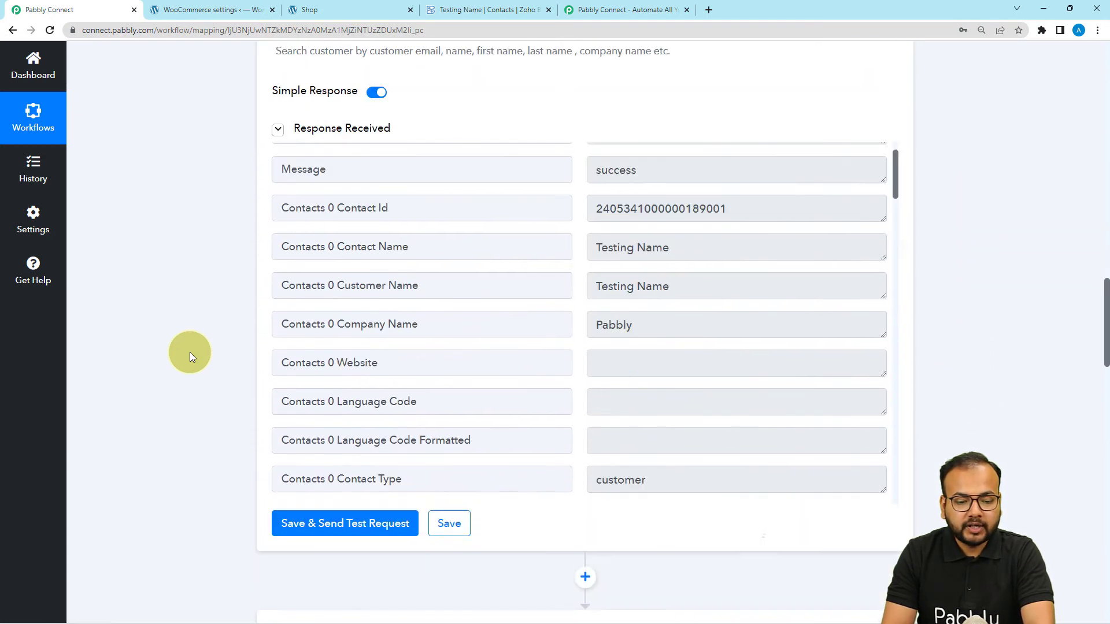
{"action": "scroll", "coordinate": [190, 353], "scroll_direction": "down", "scroll_amount": 13}
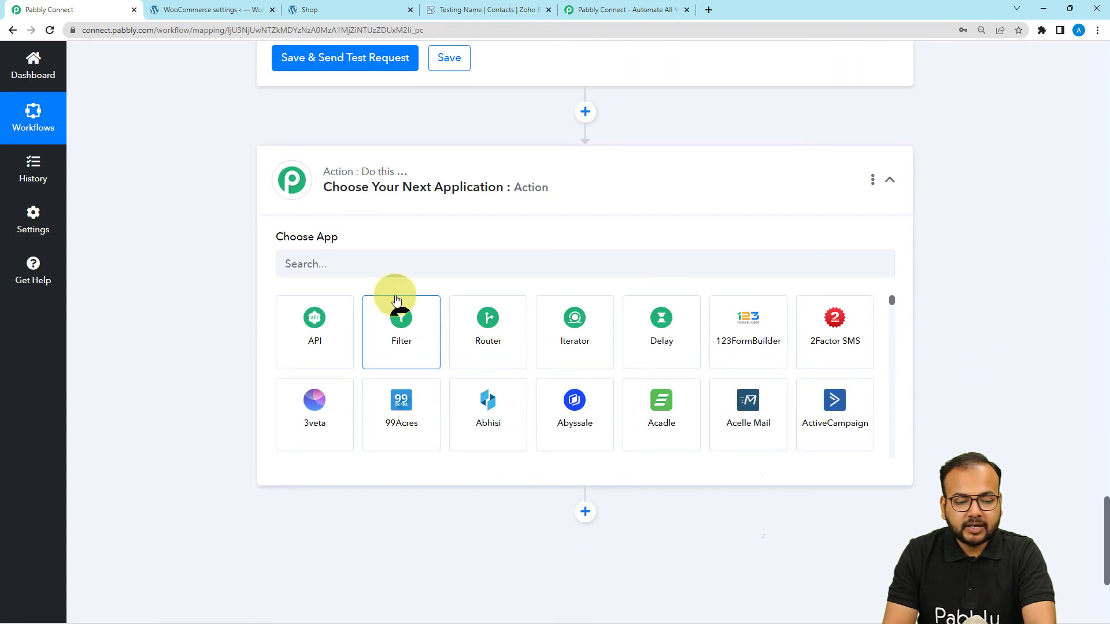
{"action": "left_click", "coordinate": [395, 262]}
{"action": "type", "text": "date"}
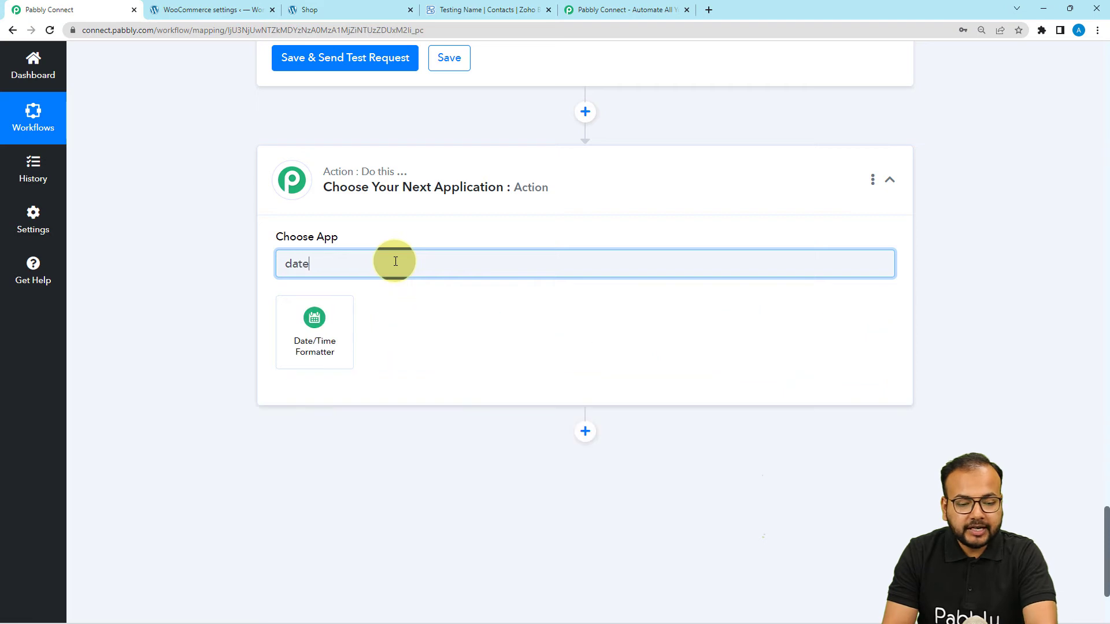
{"action": "left_click", "coordinate": [312, 329]}
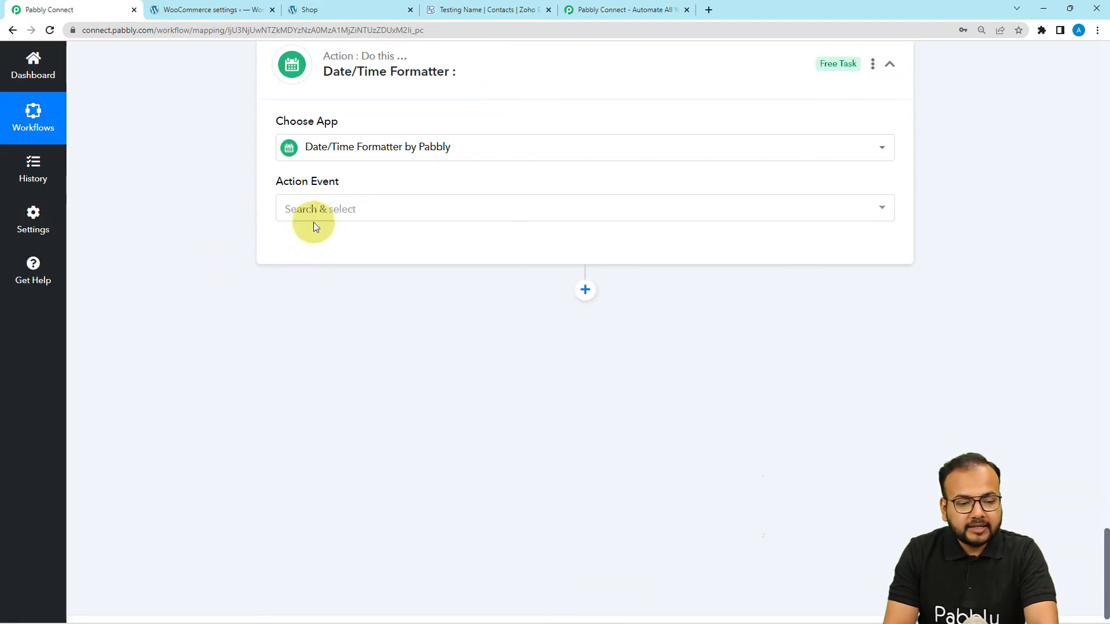
{"action": "left_click", "coordinate": [314, 222]}
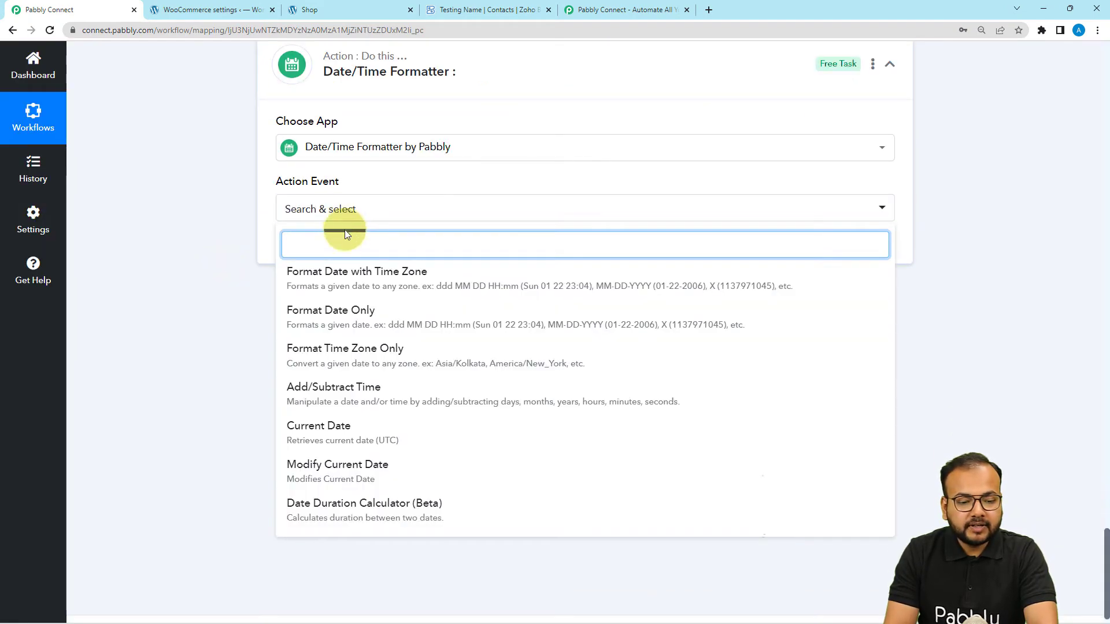
{"action": "left_click", "coordinate": [425, 288]}
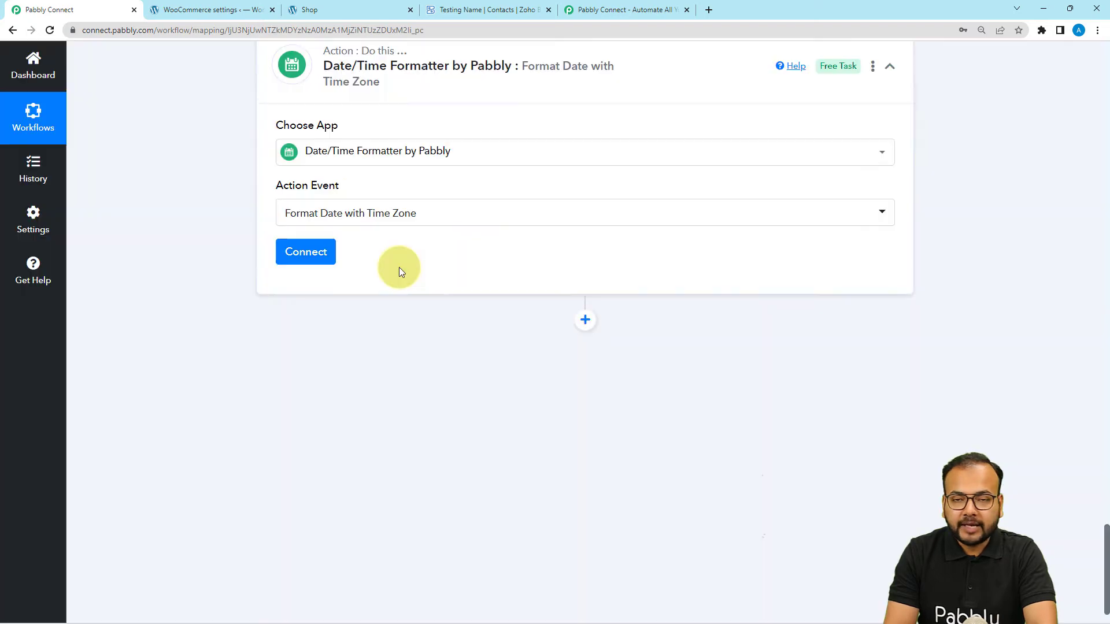
{"action": "left_click", "coordinate": [314, 258]}
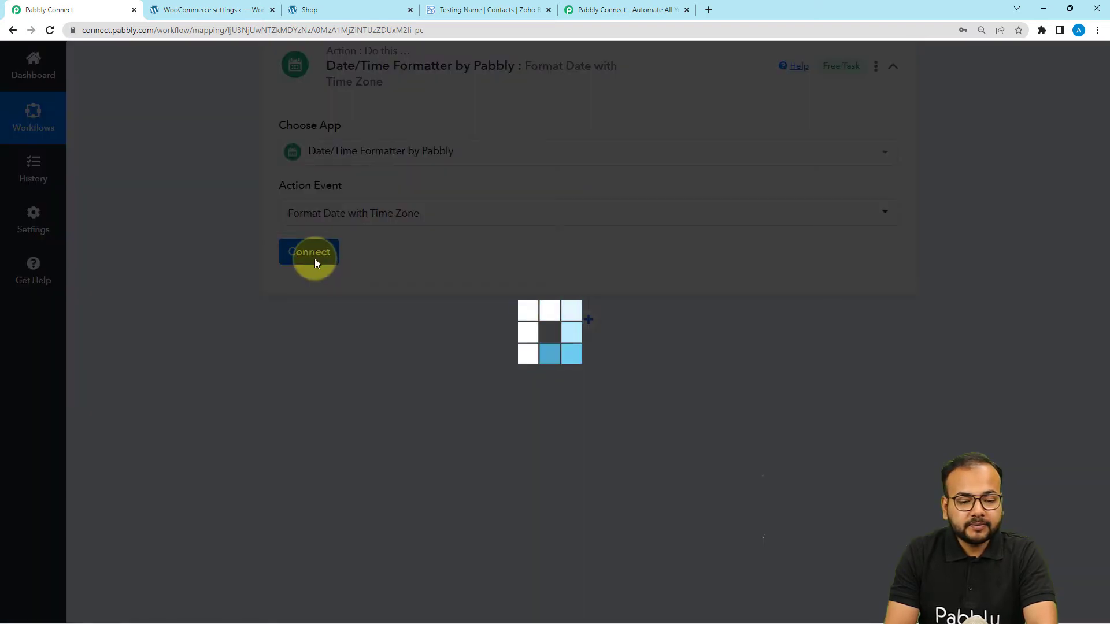
Map Date Created from the WooCommerce New Order Created step into the formatter's Date
{"action": "scroll", "coordinate": [361, 345], "scroll_direction": "down", "scroll_amount": 2}
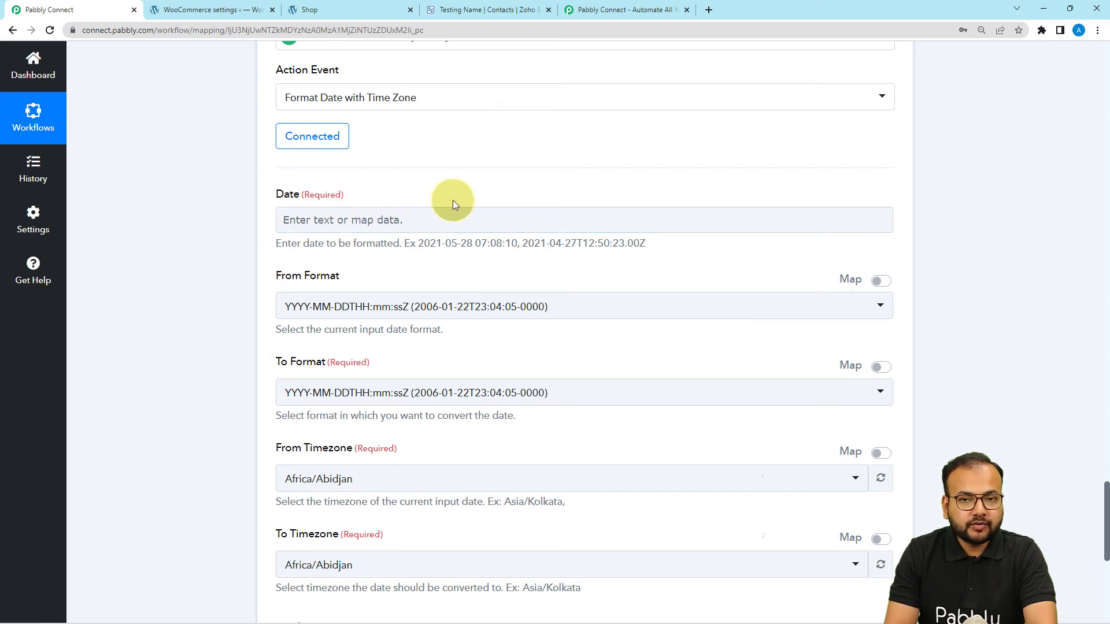
{"action": "left_click", "coordinate": [420, 217]}
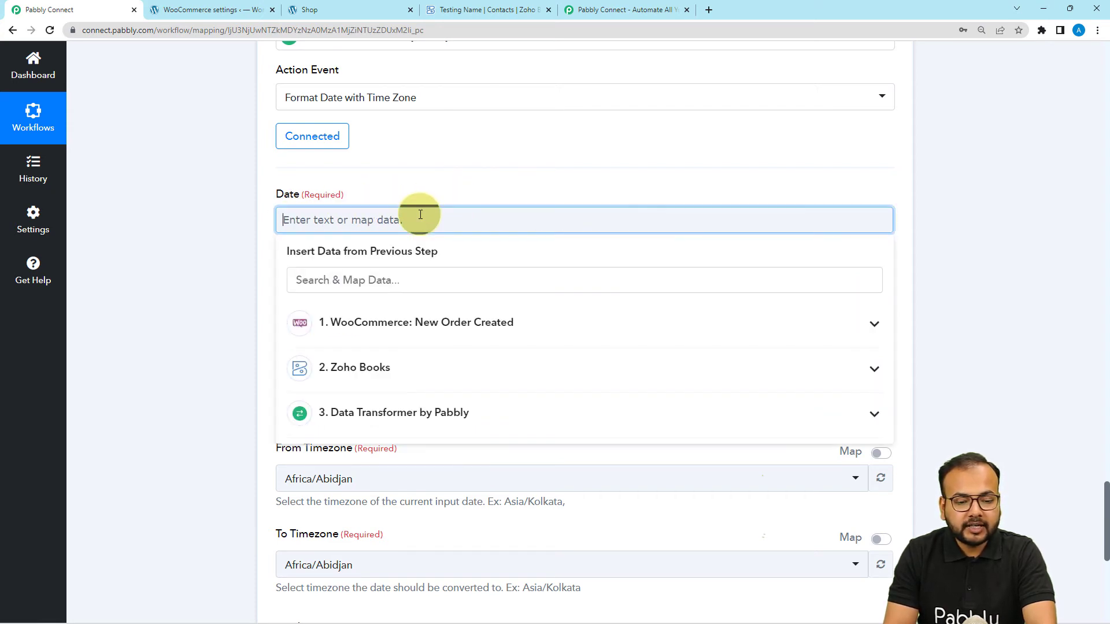
{"action": "left_click", "coordinate": [428, 323]}
{"action": "left_click", "coordinate": [391, 279]}
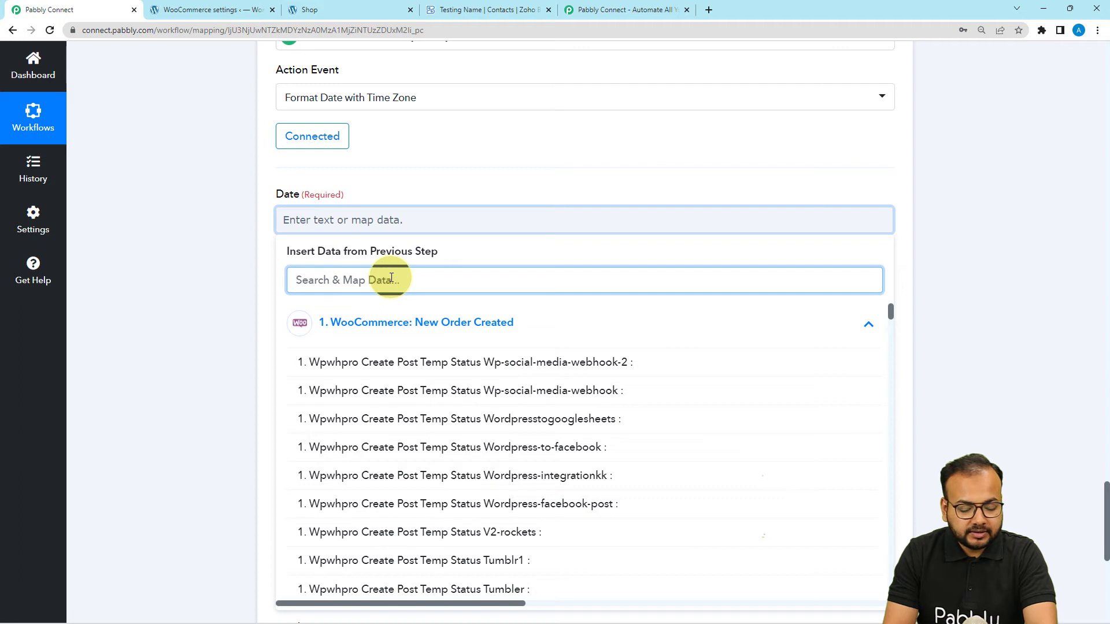
{"action": "type", "text": "date"}
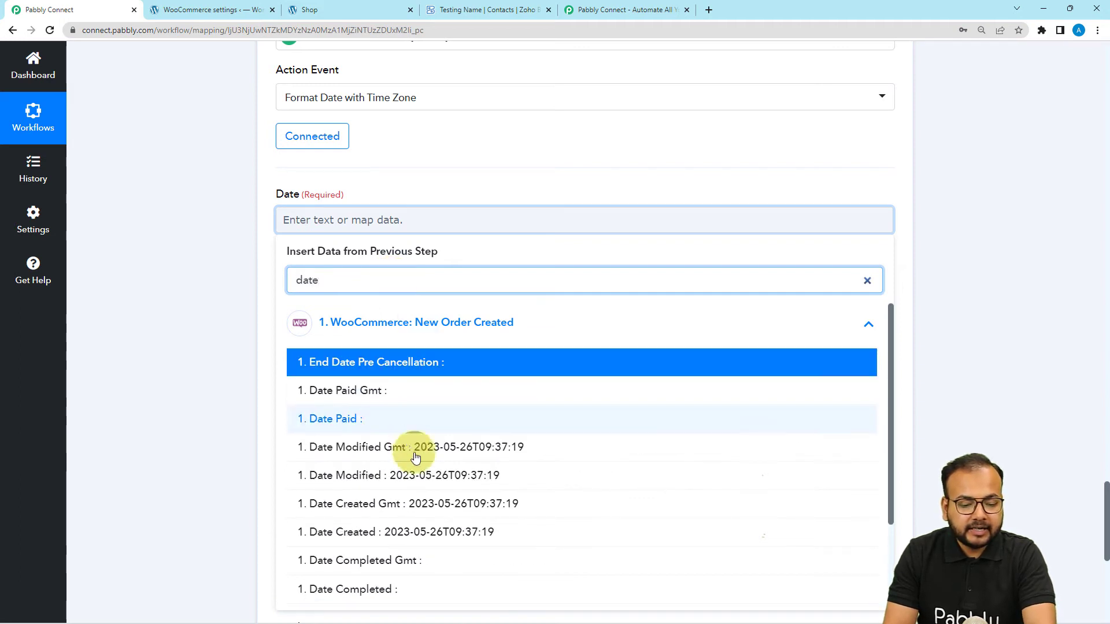
{"action": "scroll", "coordinate": [370, 451], "scroll_direction": "down", "scroll_amount": 1}
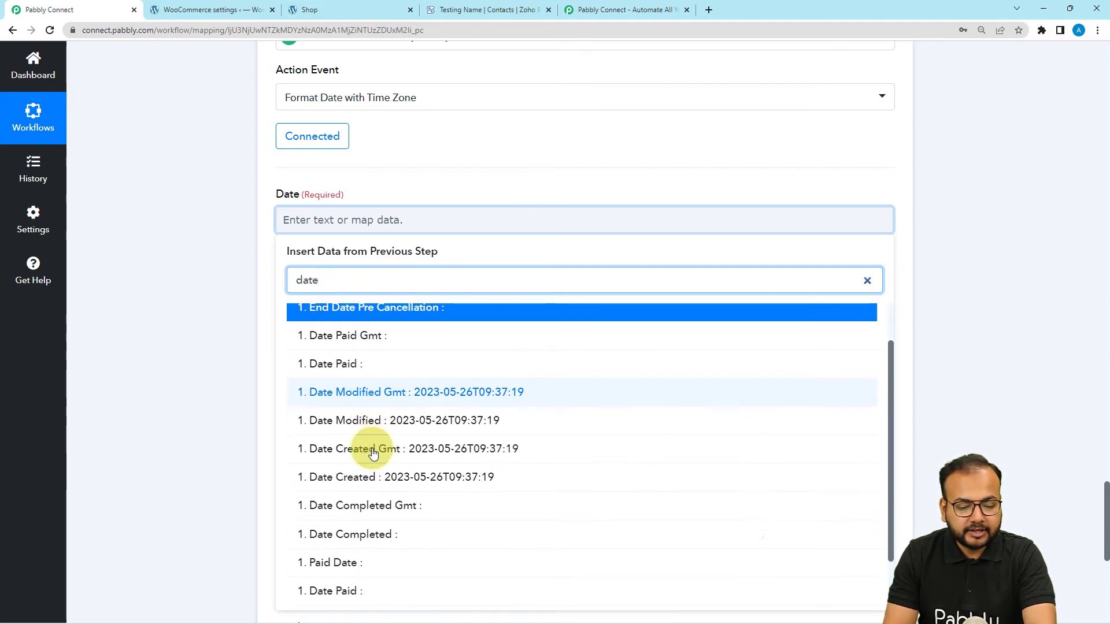
{"action": "scroll", "coordinate": [373, 451], "scroll_direction": "down", "scroll_amount": 1}
{"action": "left_click", "coordinate": [367, 421]}
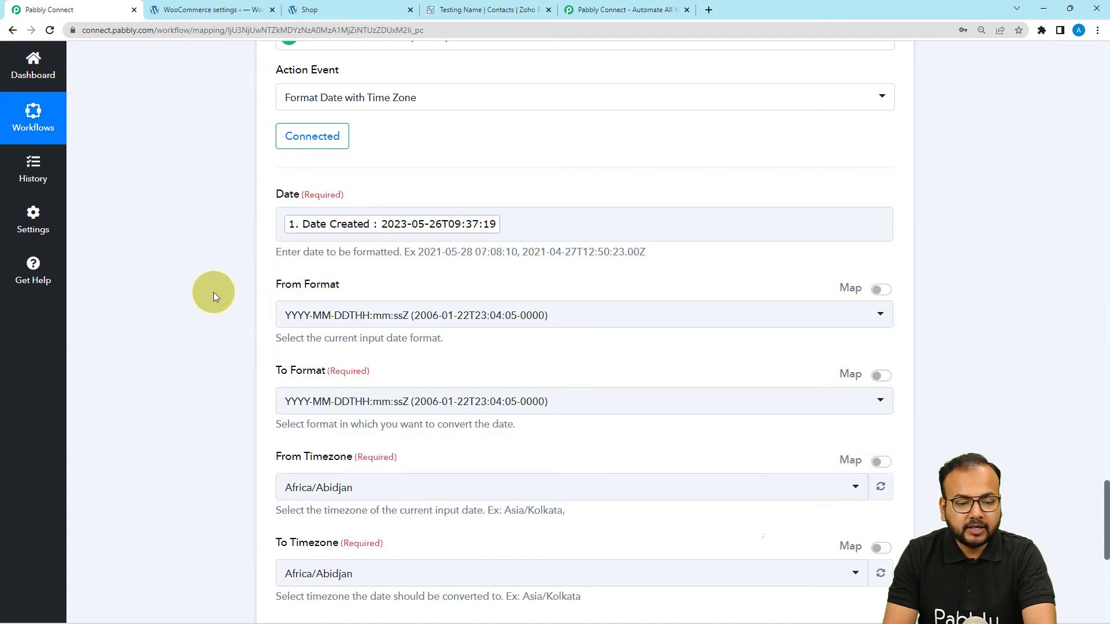
Set From Format to YYYY-MM-DDTHH:mm:ssZ and To Format to YYYY-MM-DD
{"action": "scroll", "coordinate": [347, 301], "scroll_direction": "down", "scroll_amount": 1}
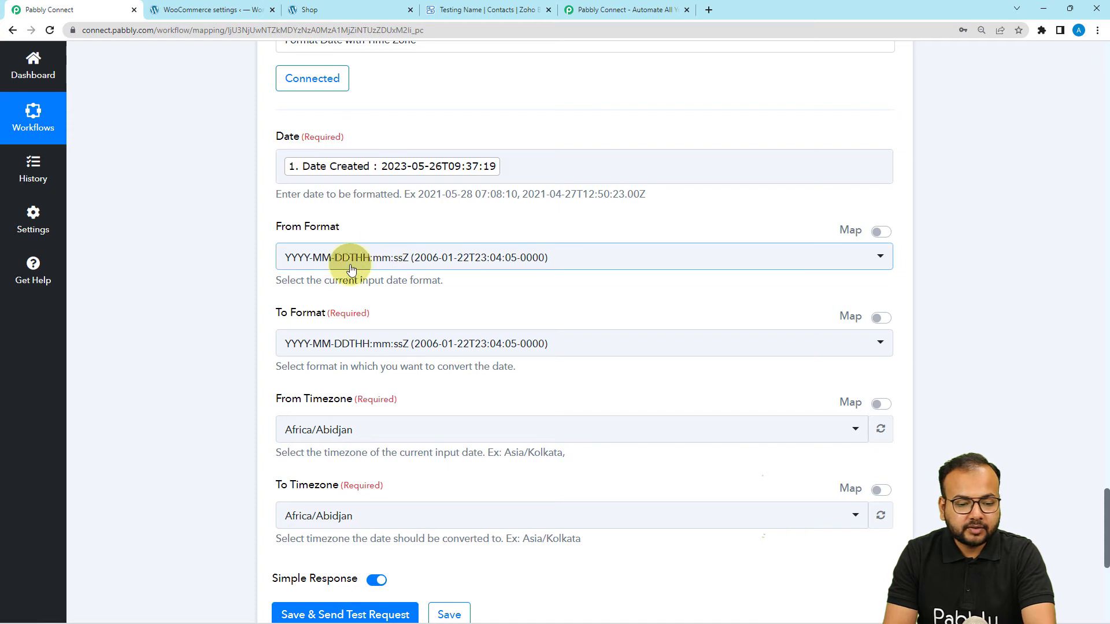
{"action": "left_click", "coordinate": [333, 256]}
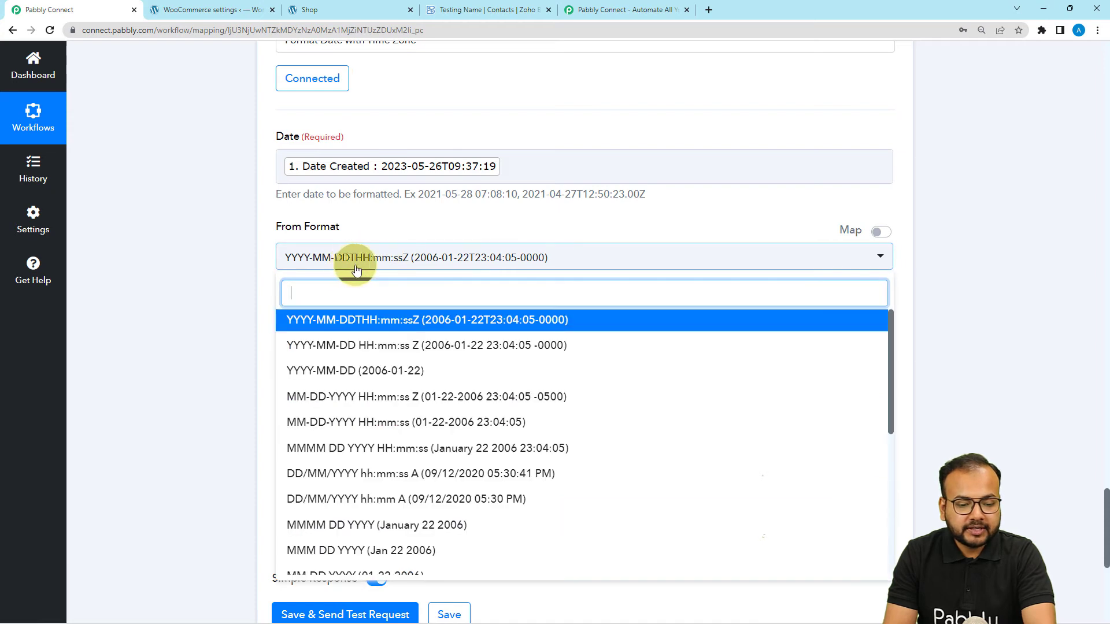
{"action": "left_click", "coordinate": [355, 325]}
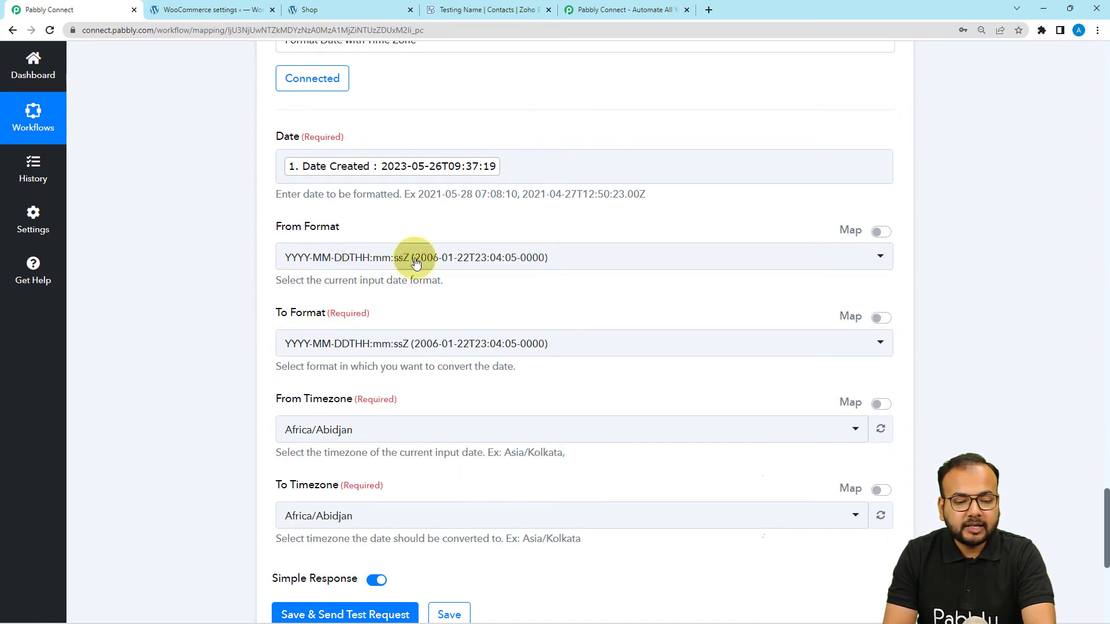
{"action": "scroll", "coordinate": [404, 290], "scroll_direction": "down", "scroll_amount": 2}
{"action": "left_click", "coordinate": [342, 229]}
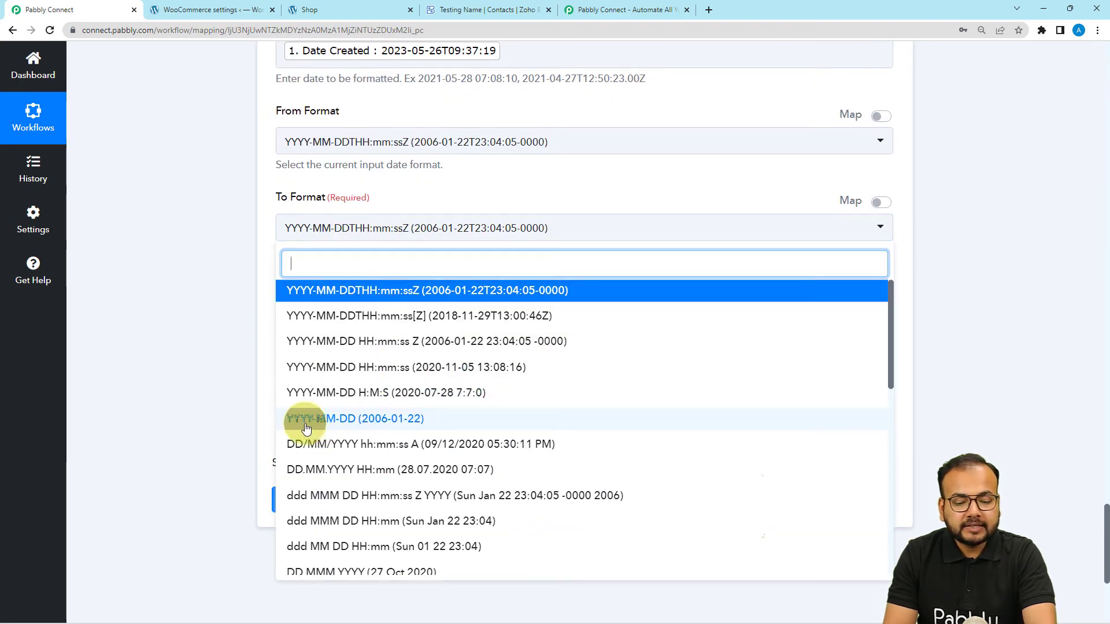
{"action": "left_click", "coordinate": [364, 427]}
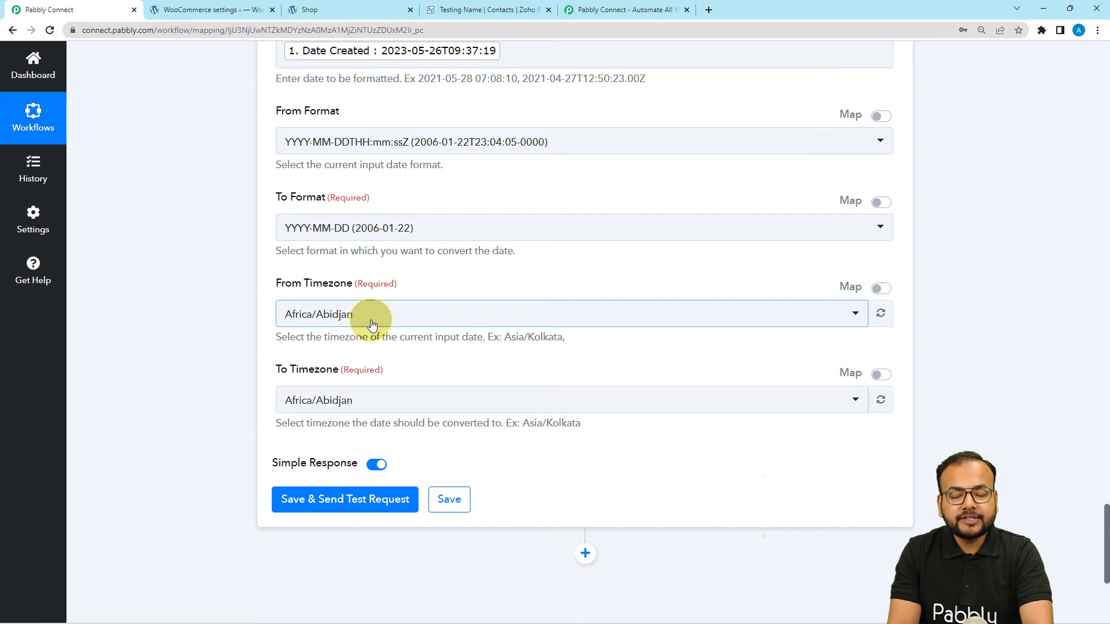
Set the date formatter's From Timezone to Etc/UTC
{"action": "scroll", "coordinate": [491, 173], "scroll_direction": "up", "scroll_amount": 3}
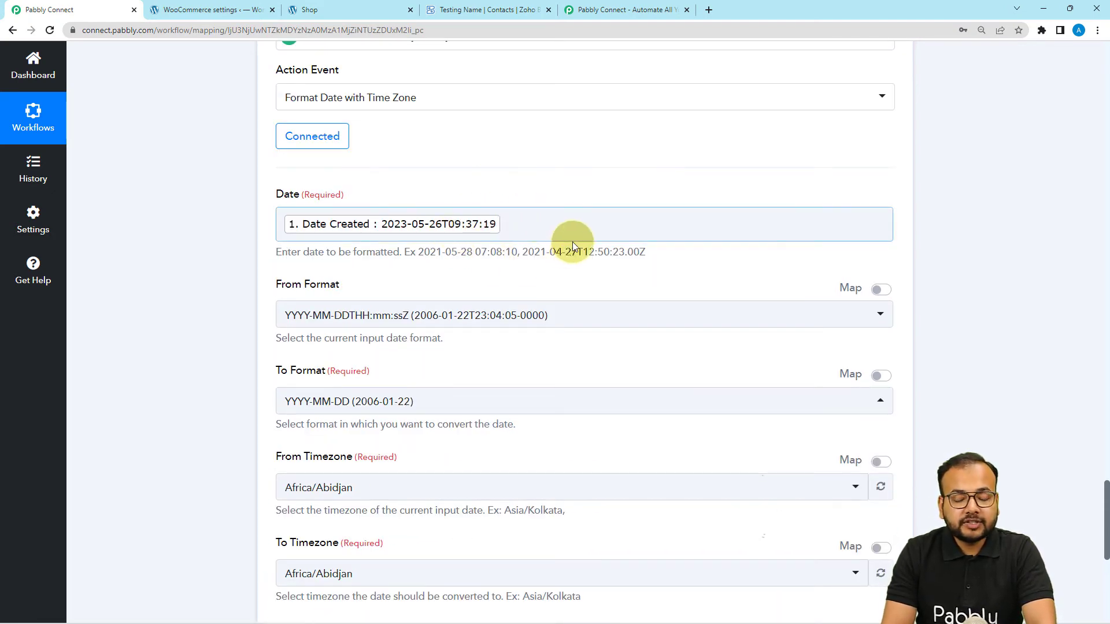
{"action": "scroll", "coordinate": [130, 359], "scroll_direction": "down", "scroll_amount": 1}
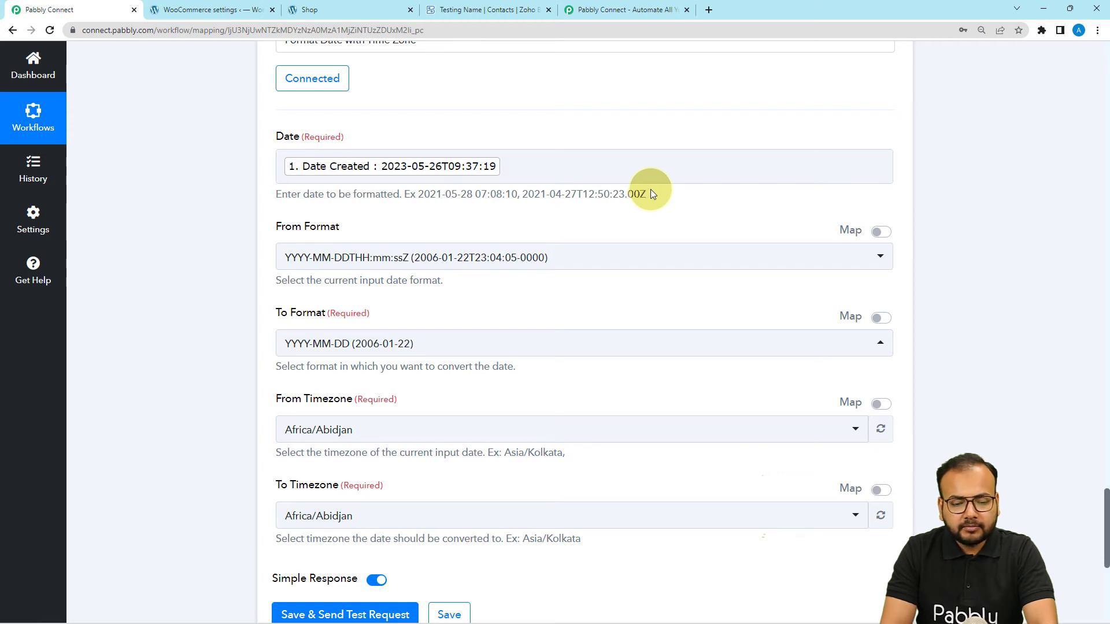
{"action": "left_click", "coordinate": [505, 182]}
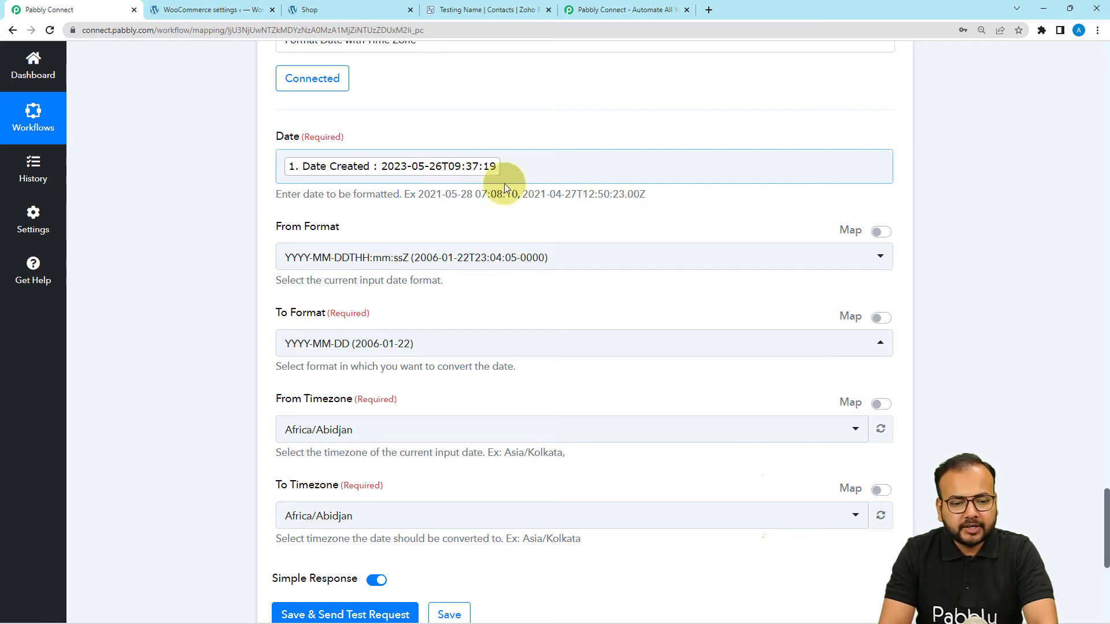
{"action": "scroll", "coordinate": [702, 260], "scroll_direction": "down", "scroll_amount": 2}
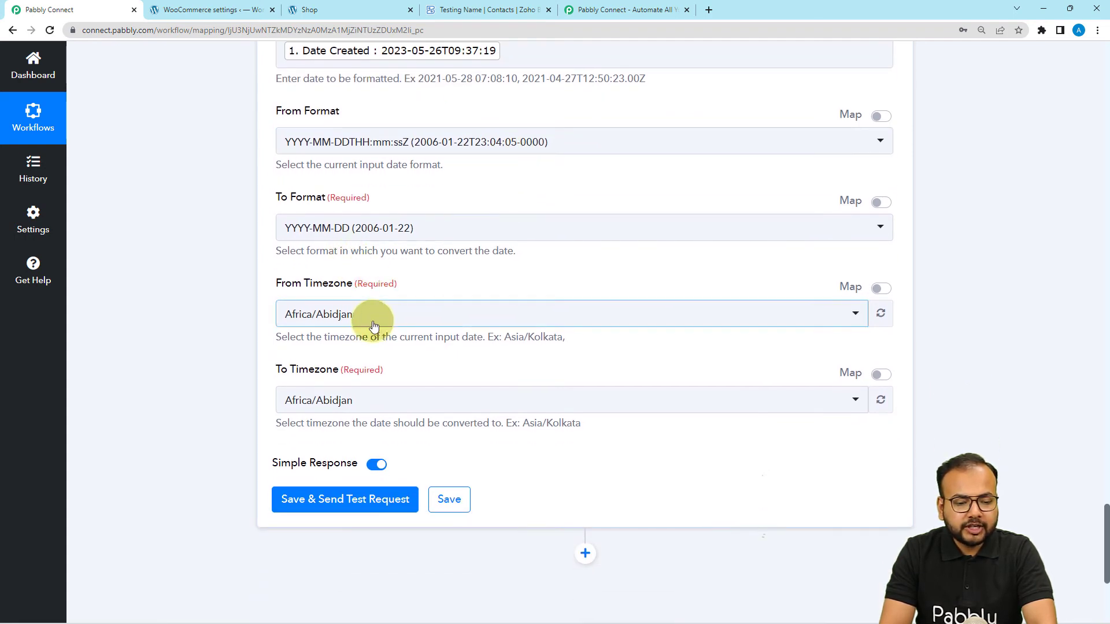
{"action": "left_click", "coordinate": [373, 315]}
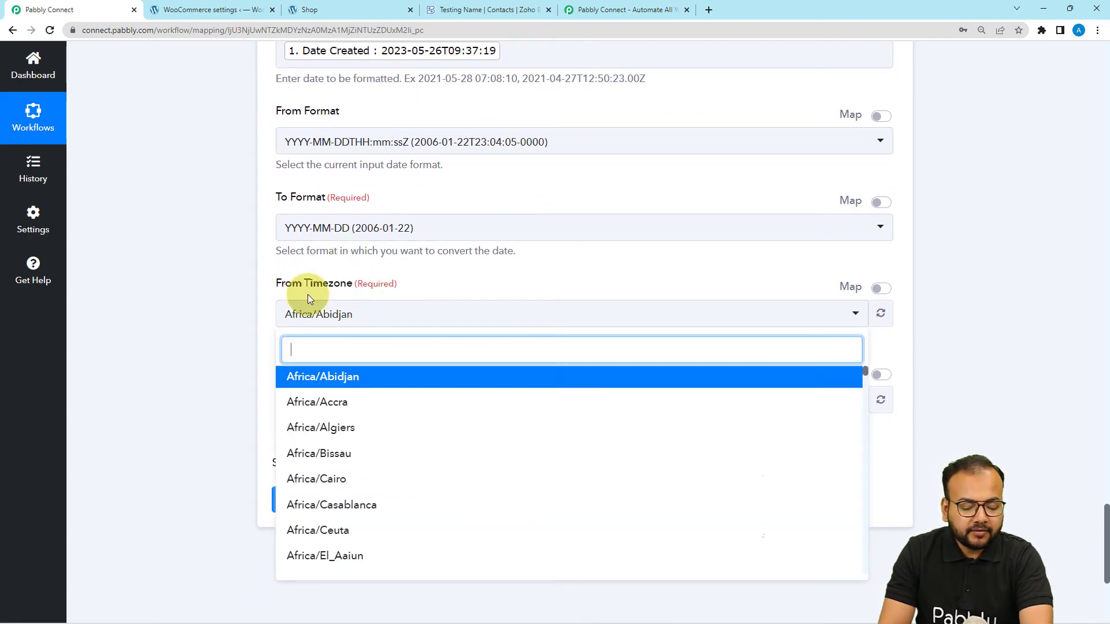
{"action": "type", "text": "utc"}
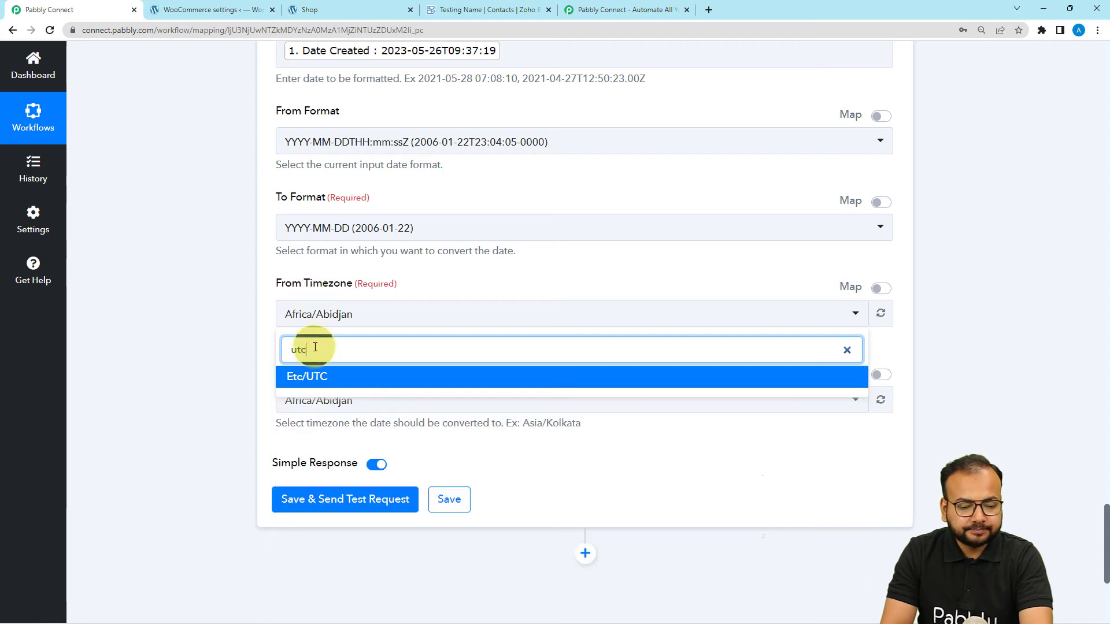
{"action": "left_click", "coordinate": [298, 376]}
Set To Timezone to Asia/Kolkata, then save the date formatter step and send its test request
{"action": "scroll", "coordinate": [227, 345], "scroll_direction": "down", "scroll_amount": 1}
{"action": "scroll", "coordinate": [227, 345], "scroll_direction": "down", "scroll_amount": 1}
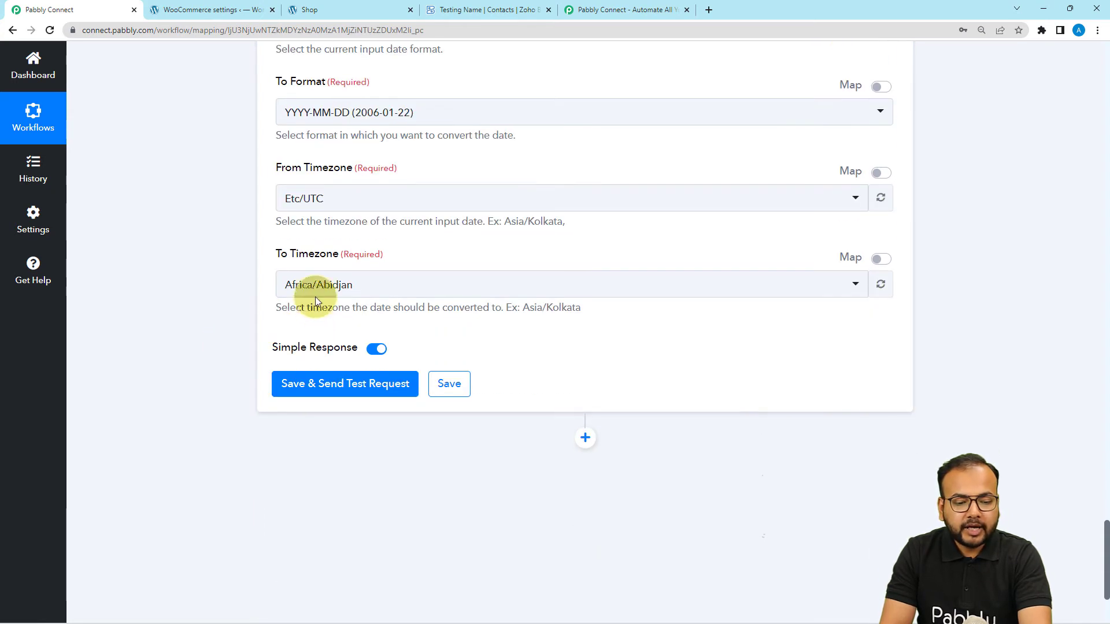
{"action": "left_click", "coordinate": [315, 296]}
{"action": "type", "text": "kol"}
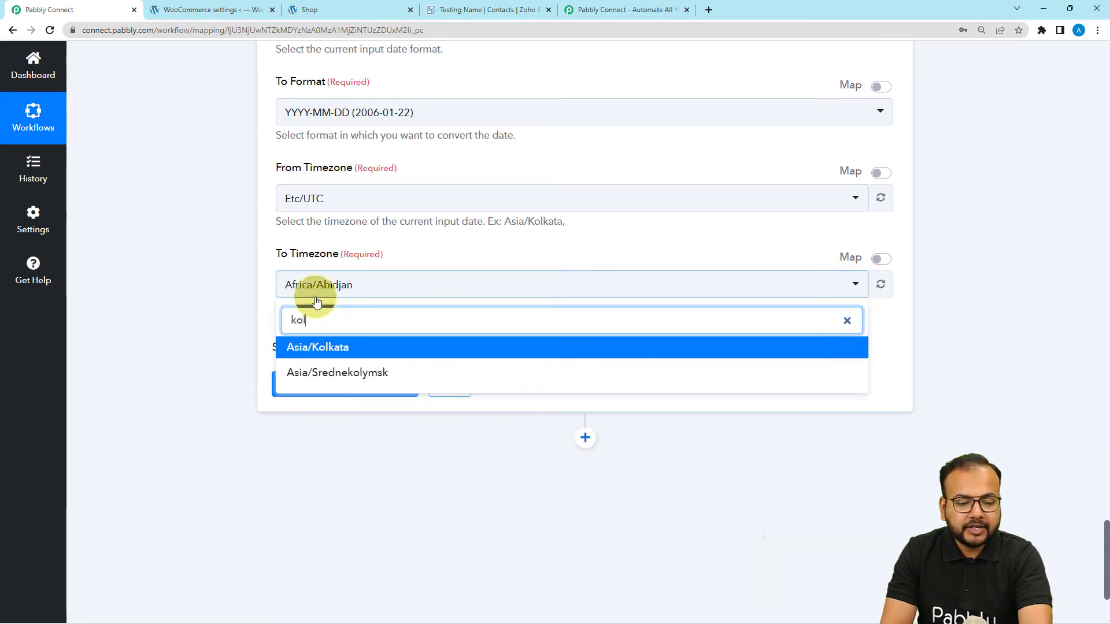
{"action": "left_click", "coordinate": [315, 349]}
{"action": "scroll", "coordinate": [209, 275], "scroll_direction": "down", "scroll_amount": 2}
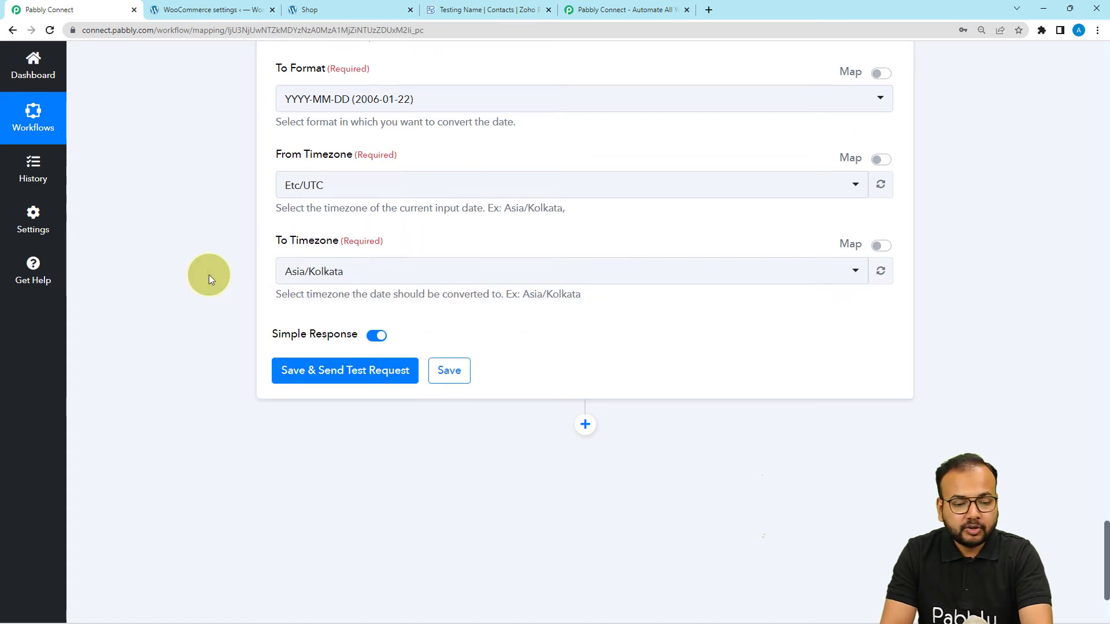
{"action": "left_click", "coordinate": [308, 268]}
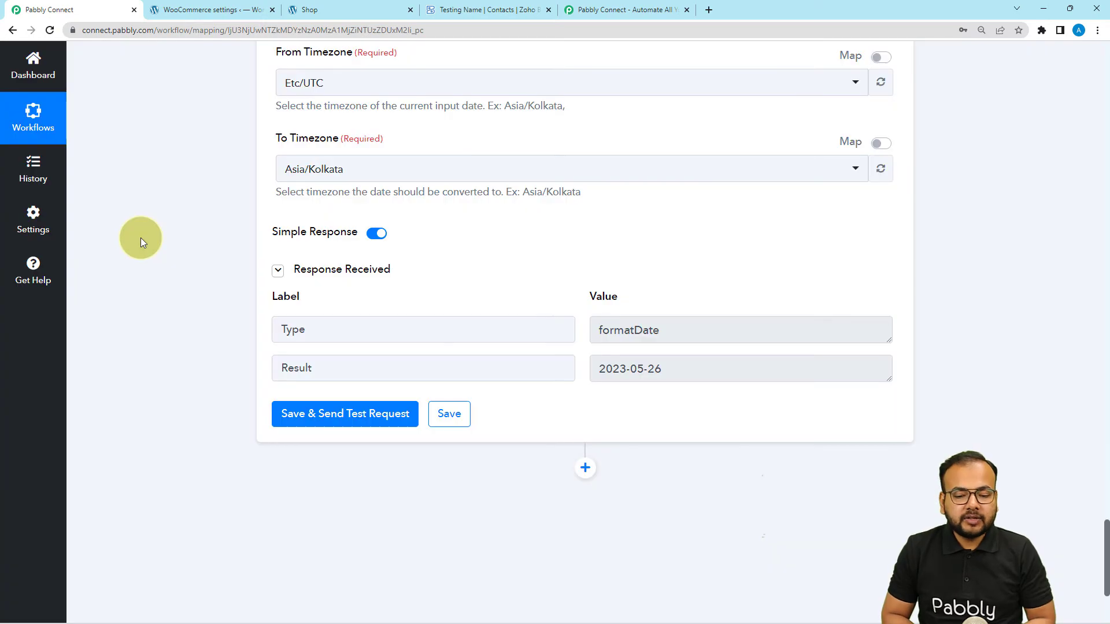
Add another action step below the date formatter and choose Zoho Books as its app
{"action": "scroll", "coordinate": [141, 237], "scroll_direction": "down", "scroll_amount": 2}
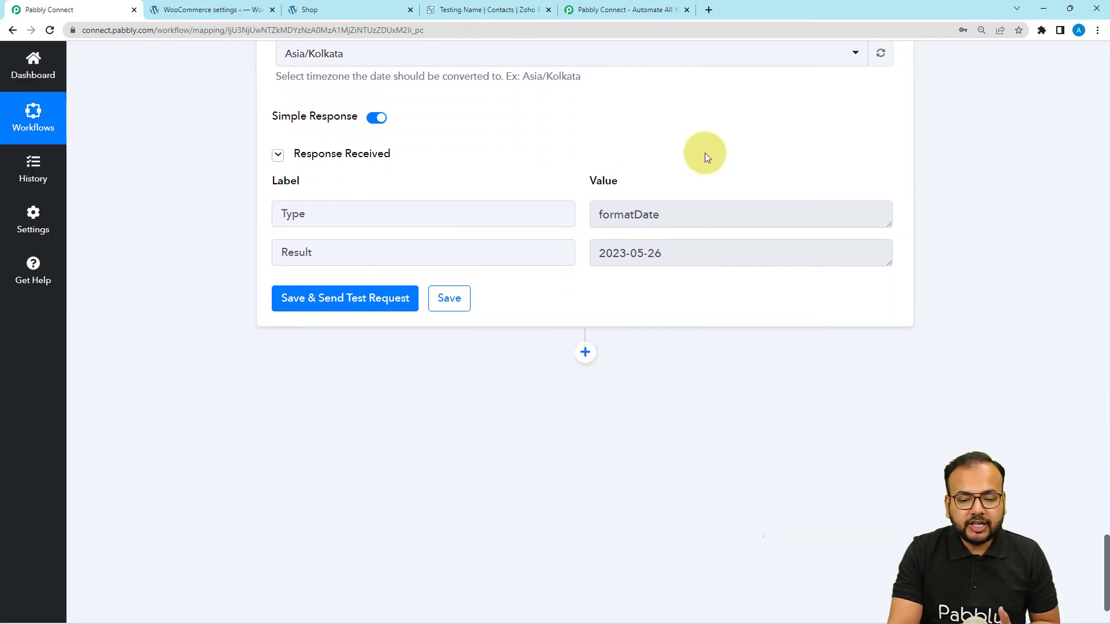
{"action": "scroll", "coordinate": [661, 258], "scroll_direction": "down", "scroll_amount": 2}
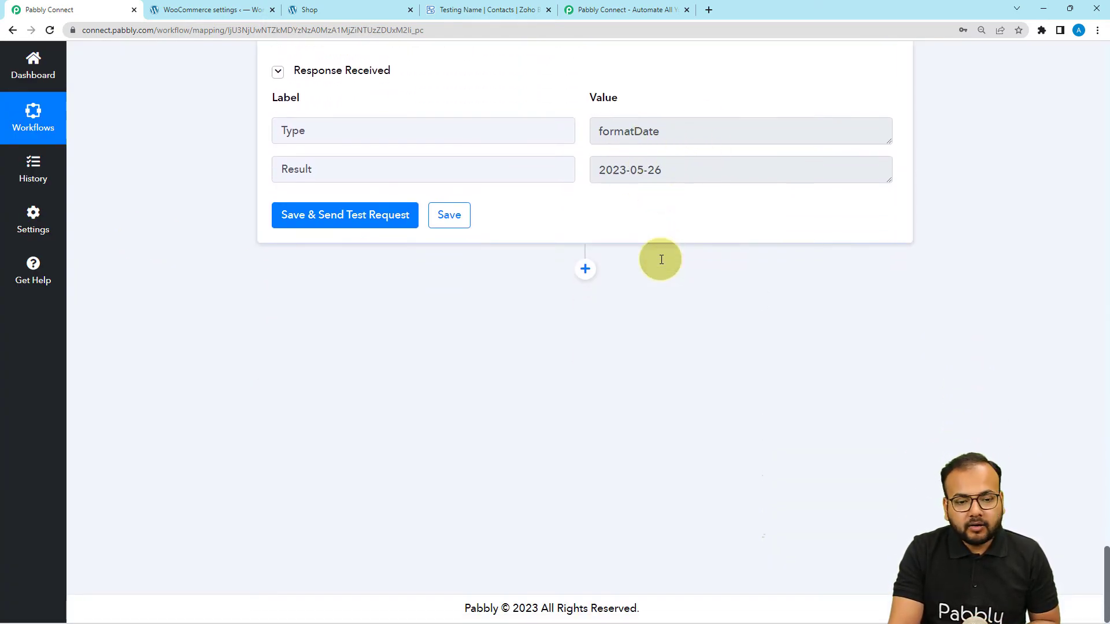
{"action": "left_click", "coordinate": [585, 268]}
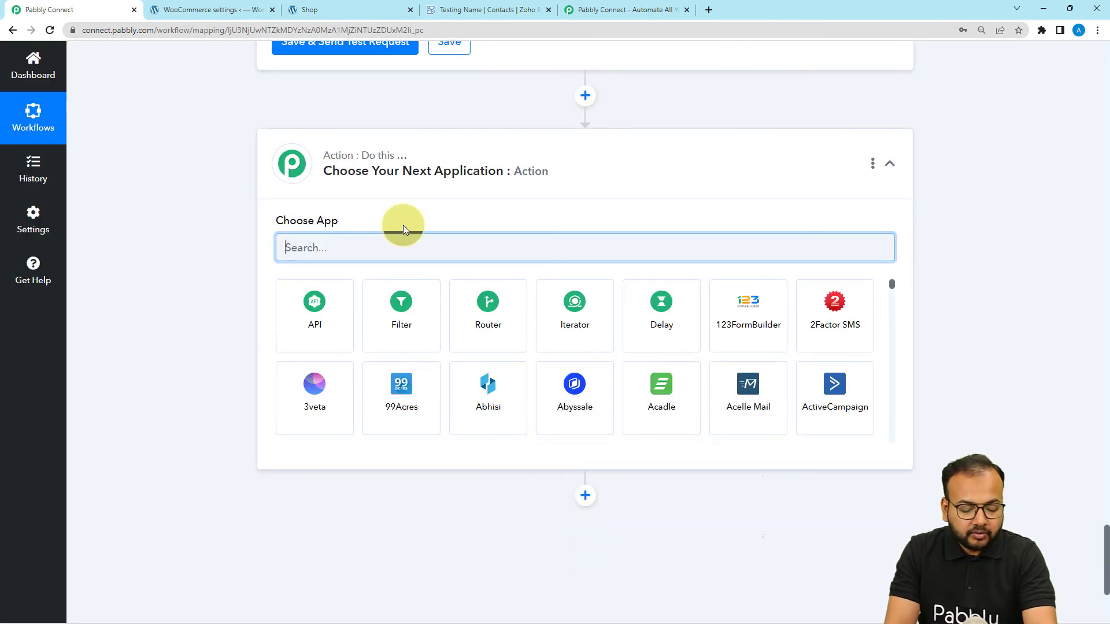
{"action": "type", "text": "zoho"}
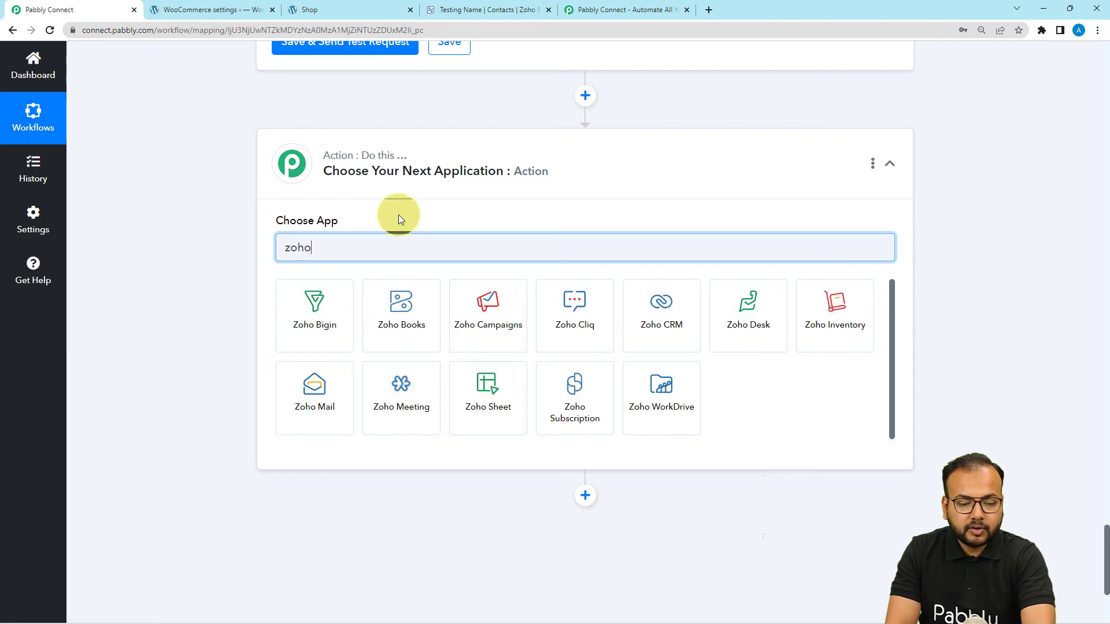
{"action": "left_click", "coordinate": [378, 289]}
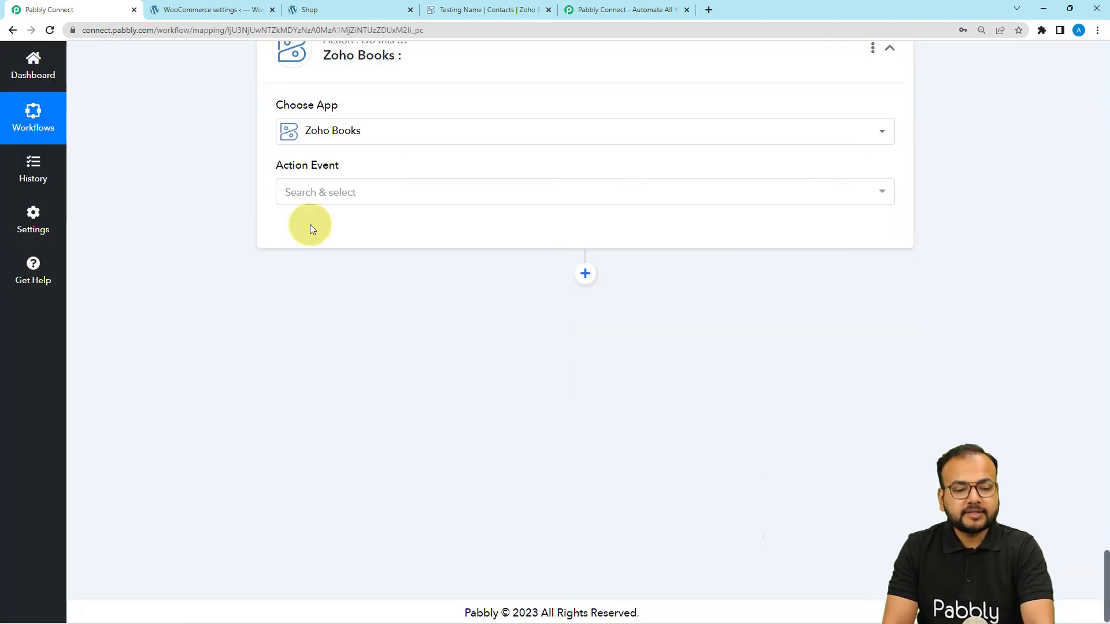
Choose Create Sales Invoice as the action event of the new Zoho Books step
{"action": "left_click", "coordinate": [322, 195]}
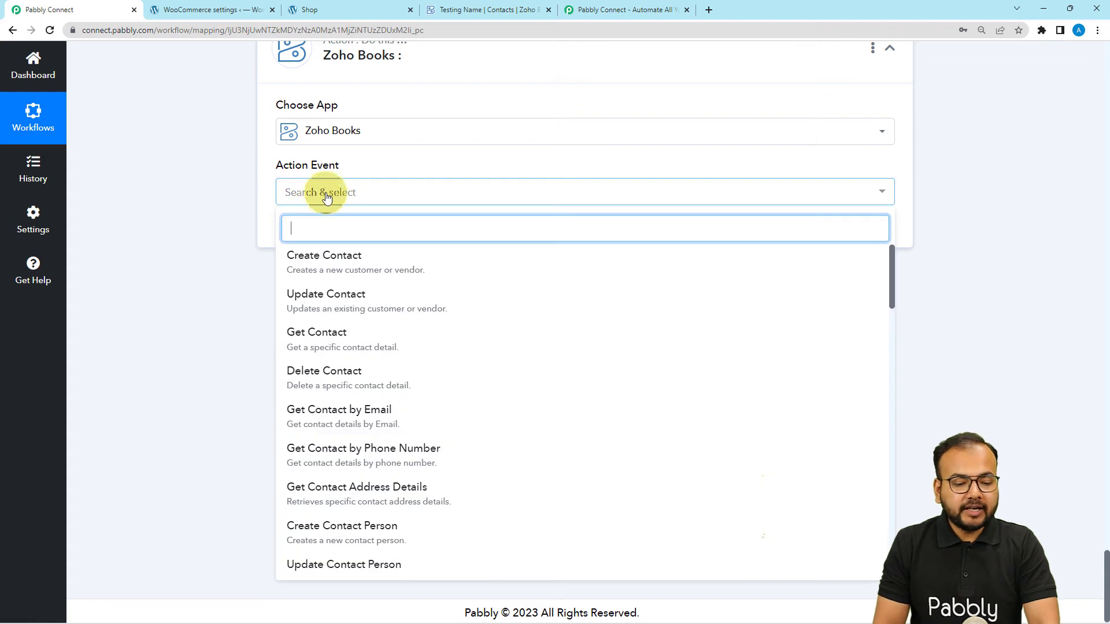
{"action": "scroll", "coordinate": [370, 353], "scroll_direction": "down", "scroll_amount": 4}
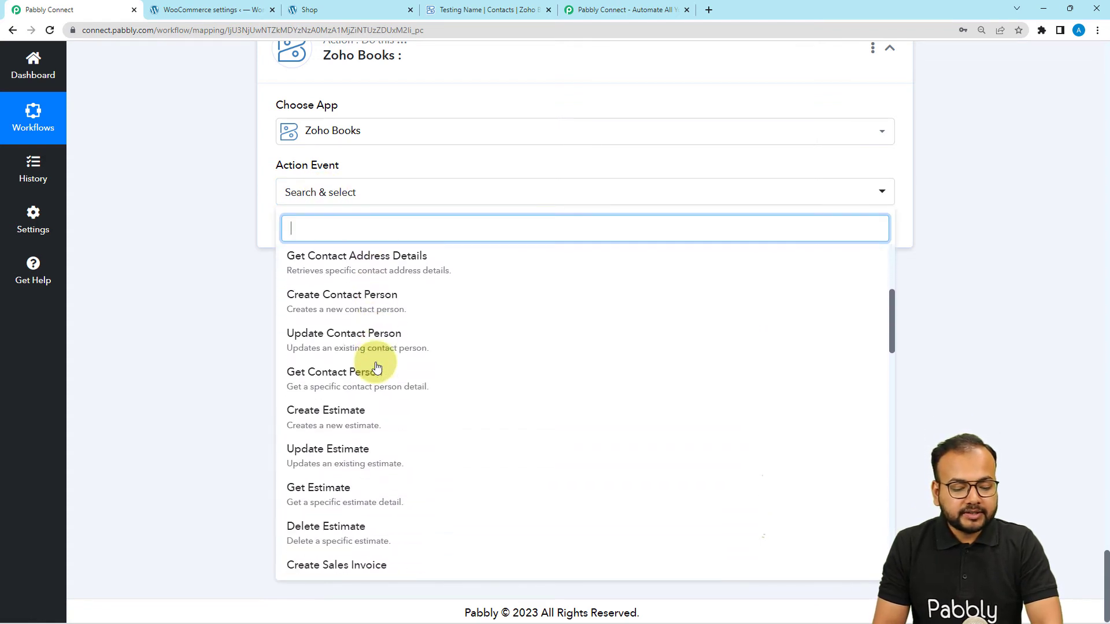
{"action": "scroll", "coordinate": [375, 367], "scroll_direction": "down", "scroll_amount": 1}
{"action": "scroll", "coordinate": [375, 367], "scroll_direction": "down", "scroll_amount": 2}
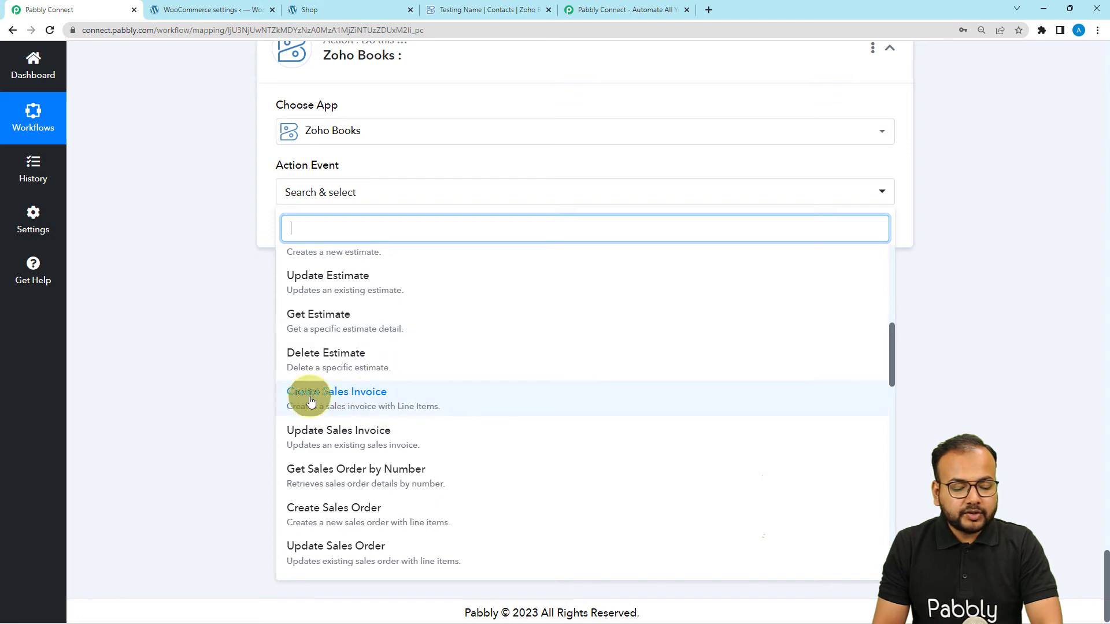
{"action": "left_click", "coordinate": [339, 400]}
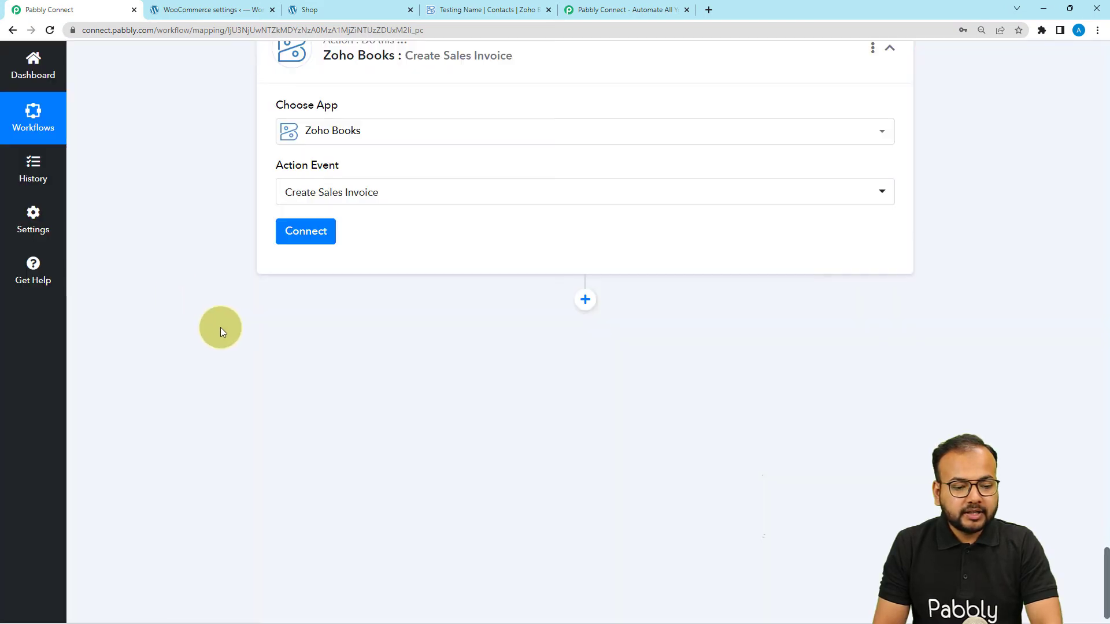
Connect the Create Sales Invoice step through the existing connection Zoho Books #3 and save it
{"action": "left_click", "coordinate": [286, 240]}
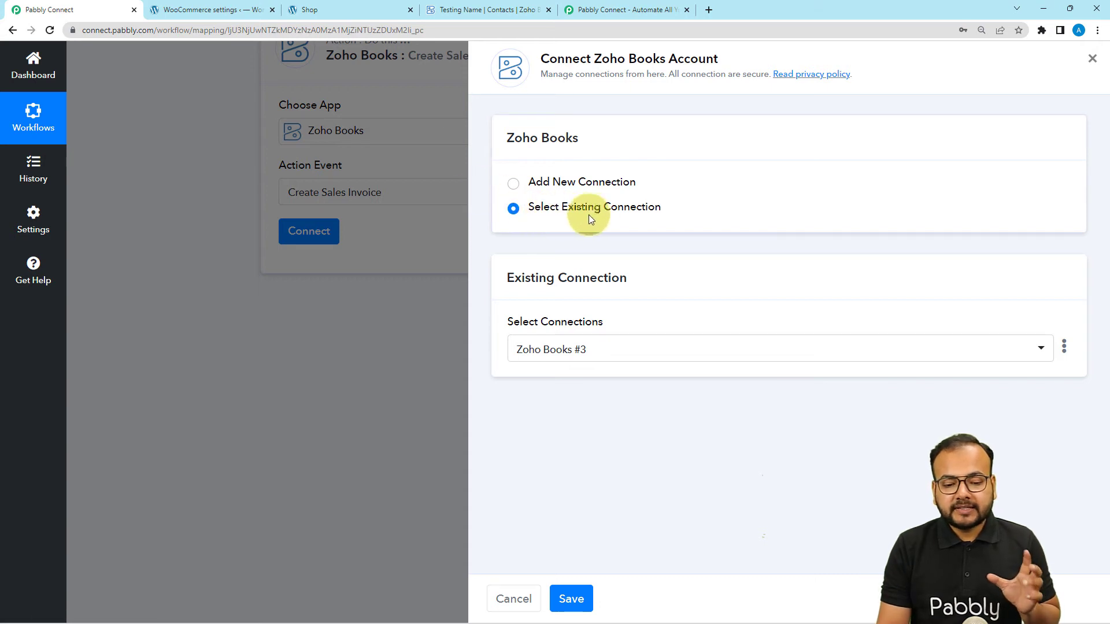
{"action": "left_click", "coordinate": [661, 354]}
{"action": "left_click", "coordinate": [602, 429]}
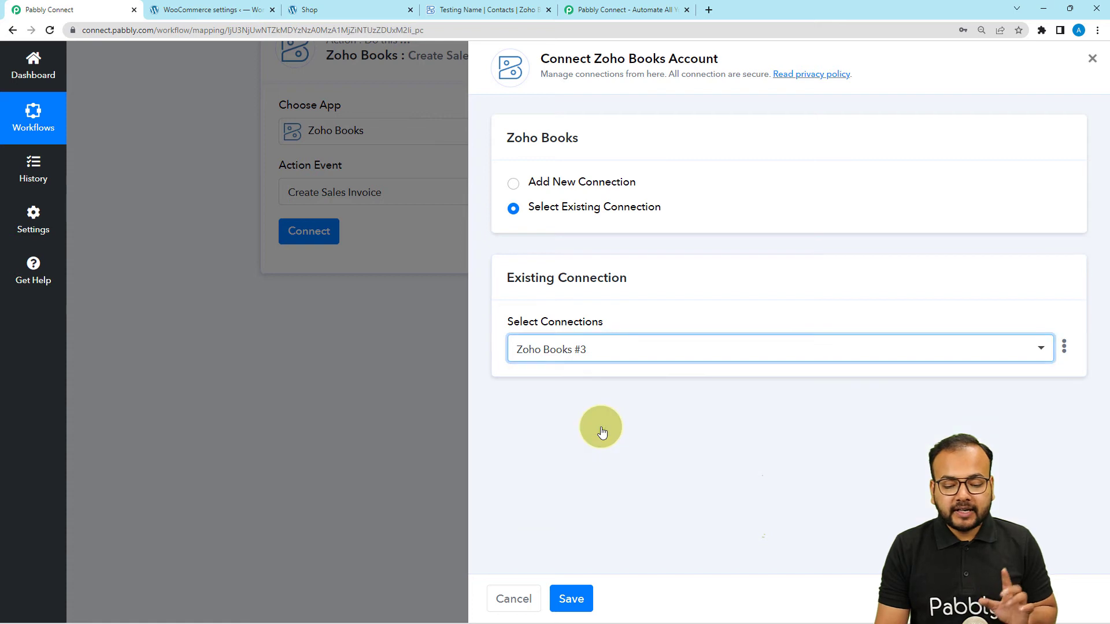
{"action": "left_click", "coordinate": [569, 595]}
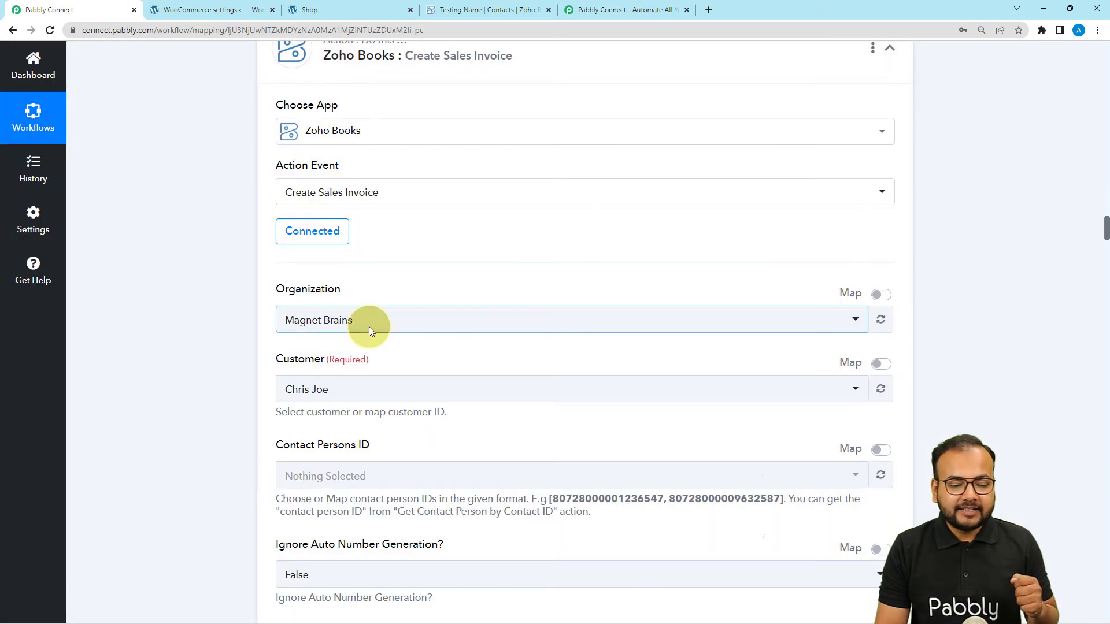
Set the invoice step's Organization to pabblybook
{"action": "scroll", "coordinate": [369, 327], "scroll_direction": "down", "scroll_amount": 1}
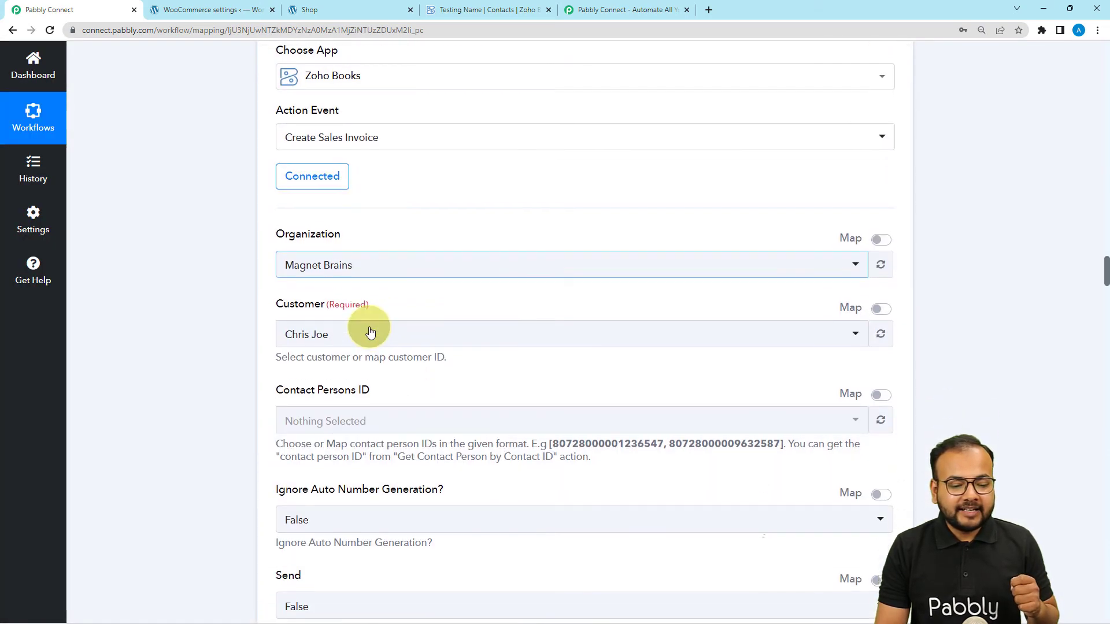
{"action": "left_click", "coordinate": [371, 264]}
{"action": "left_click", "coordinate": [322, 351]}
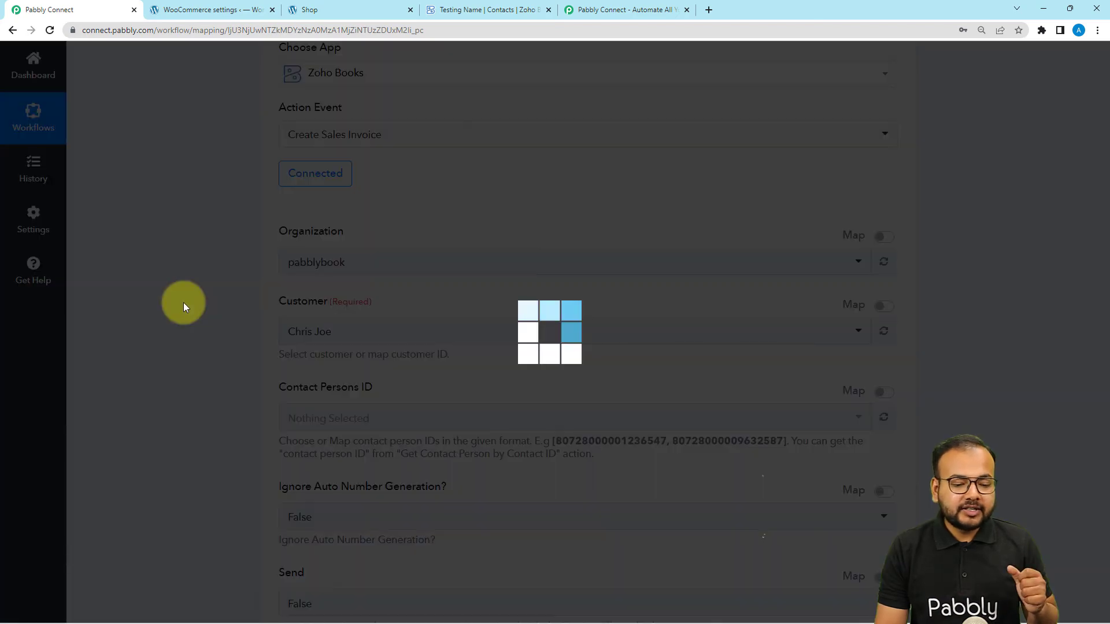
Switch Customer to mapping, clear its preset ID and map Contacts 0 Contact Id from the earlier Zoho Books step
{"action": "scroll", "coordinate": [184, 301], "scroll_direction": "down", "scroll_amount": 2}
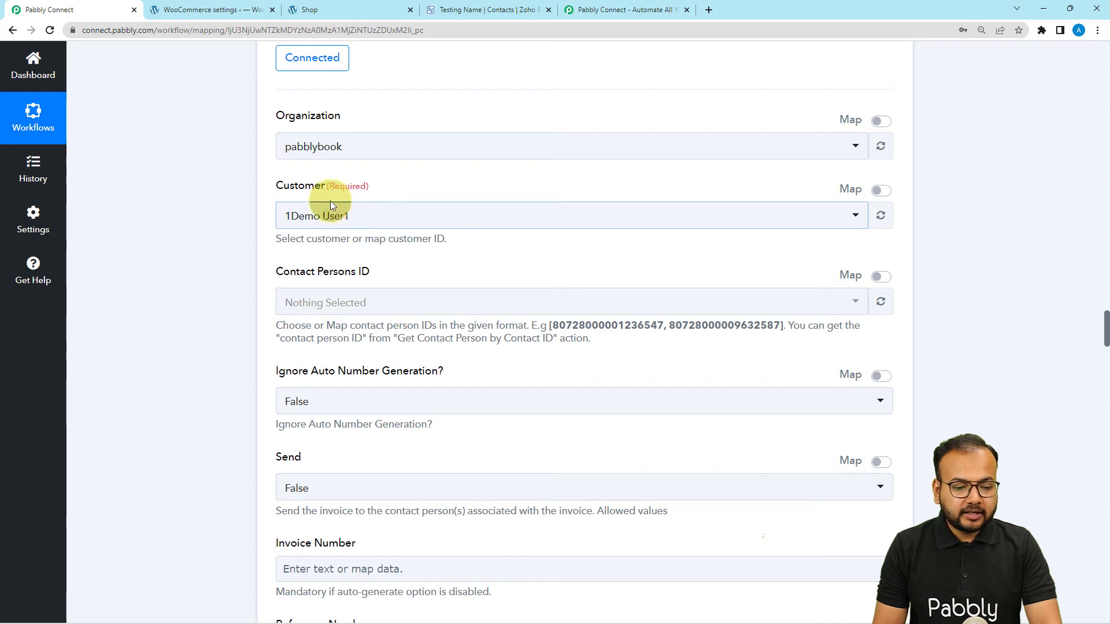
{"action": "left_click", "coordinate": [888, 195]}
{"action": "left_click", "coordinate": [639, 214]}
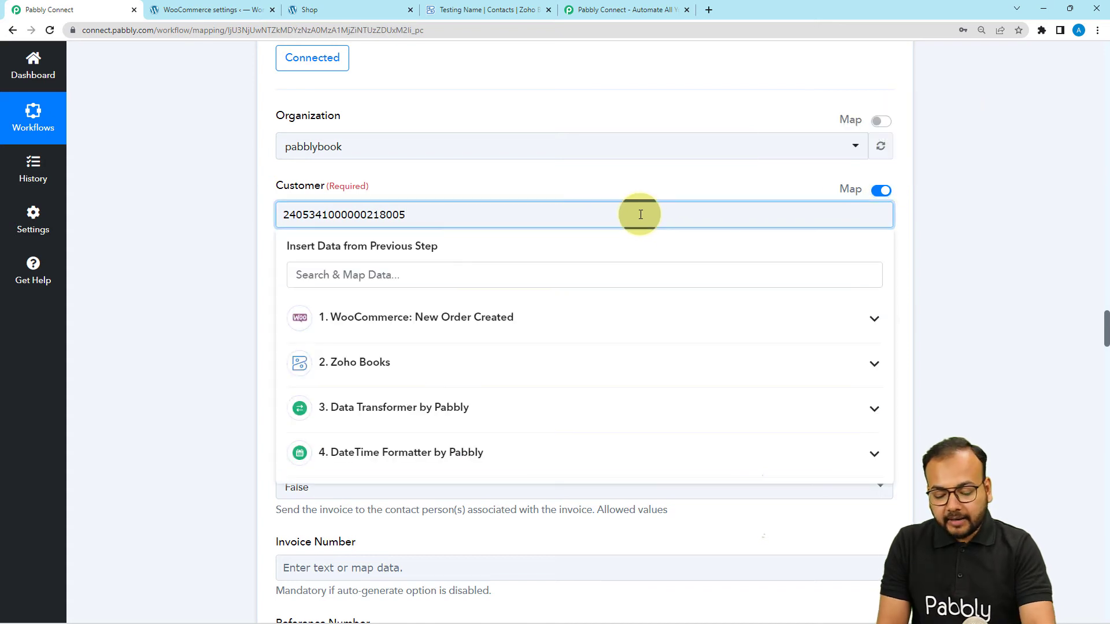
{"action": "key", "text": "ctrl+a"}
{"action": "key", "text": "BackSpace"}
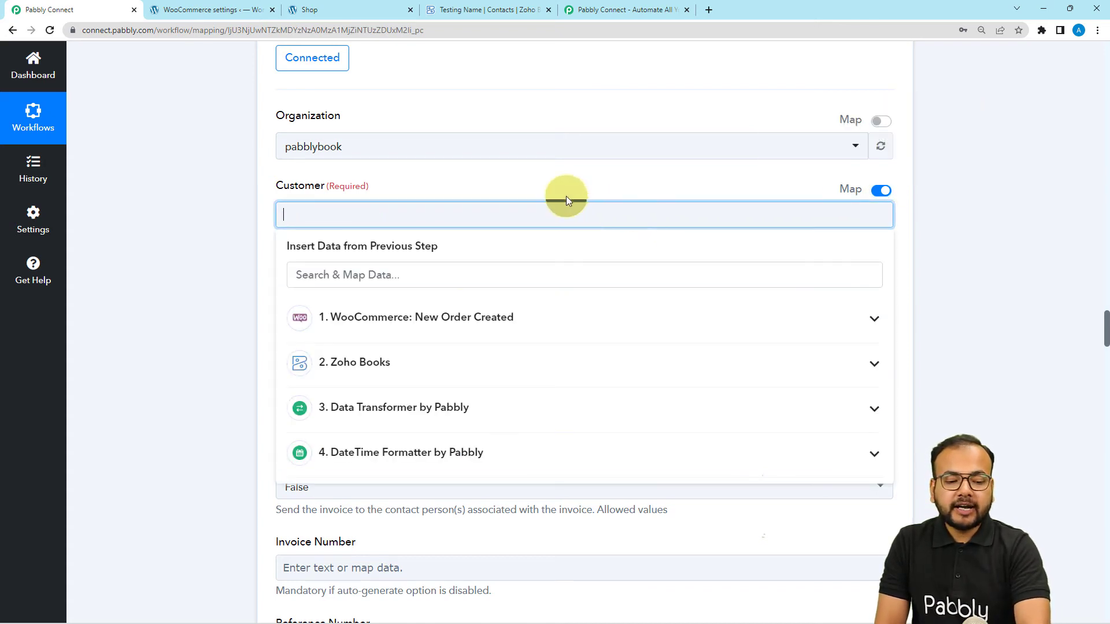
{"action": "left_click", "coordinate": [243, 204]}
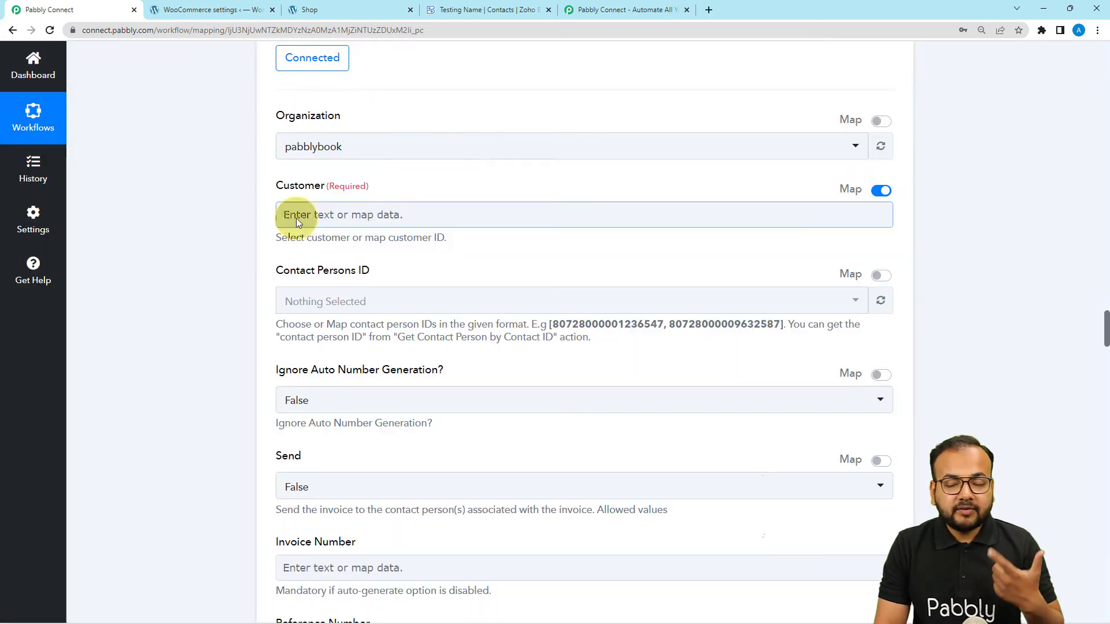
{"action": "left_click", "coordinate": [328, 217]}
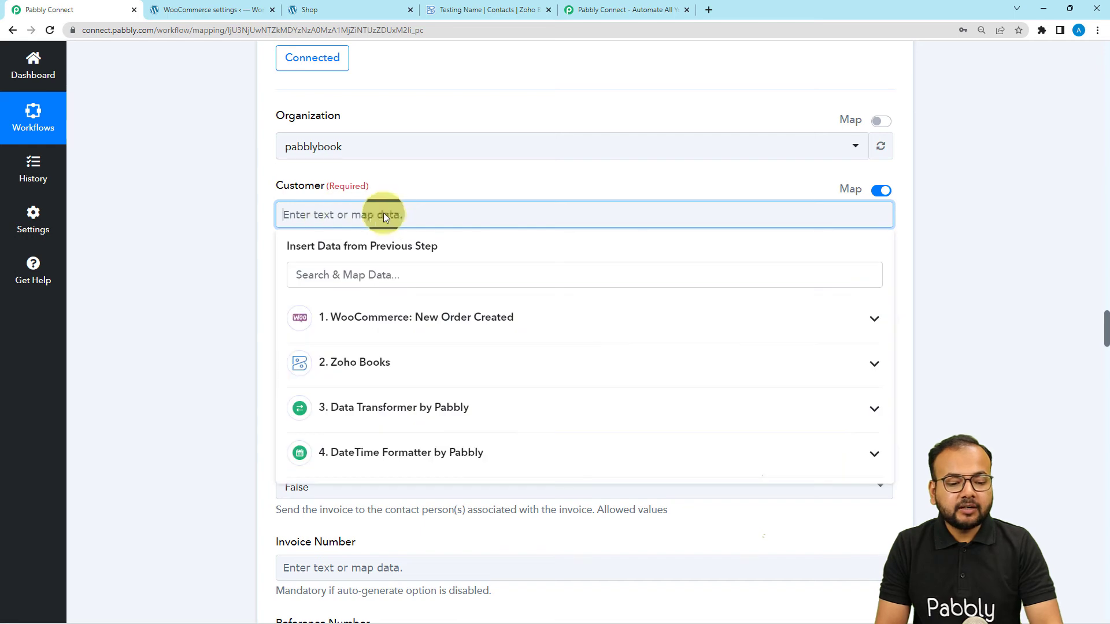
{"action": "left_click", "coordinate": [379, 363]}
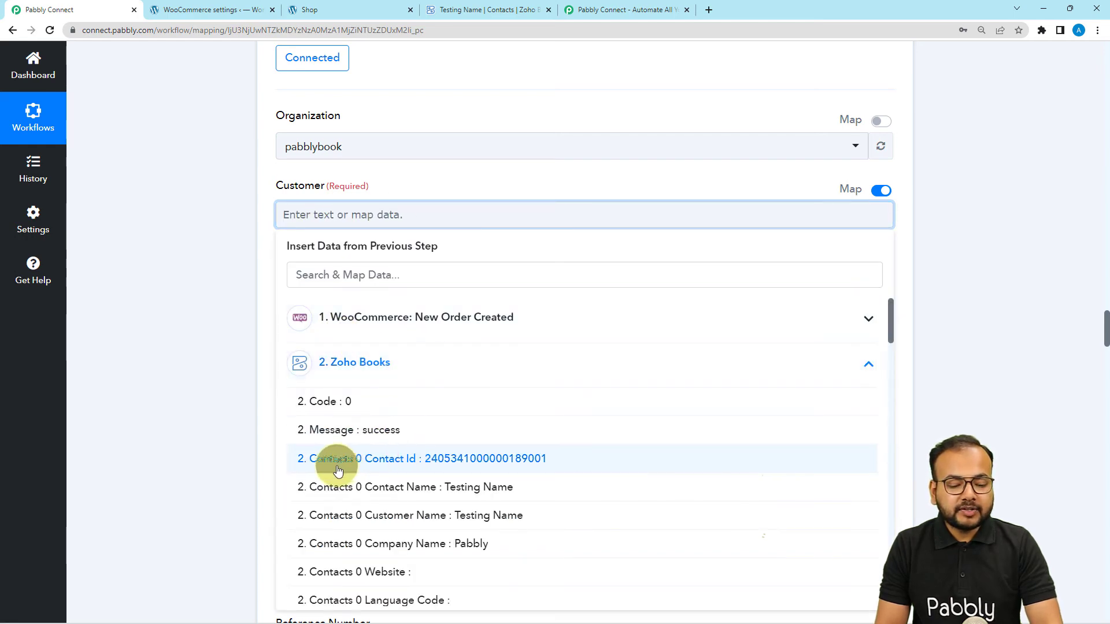
{"action": "left_click", "coordinate": [452, 466]}
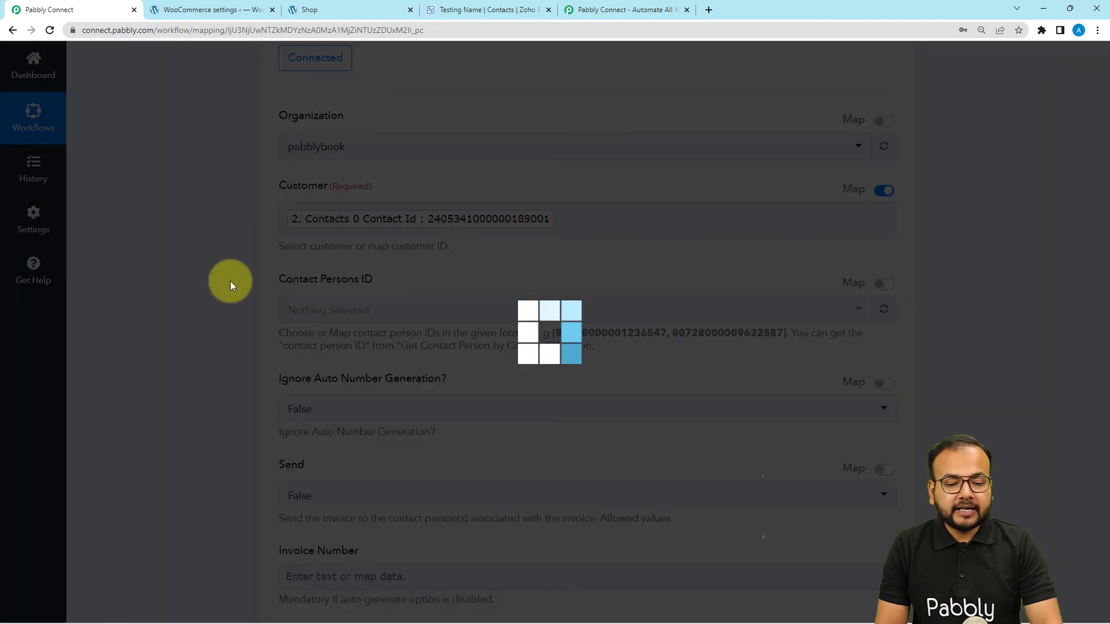
Map the Result of the DateTime Formatter step into the invoice's Invoice Date
{"action": "scroll", "coordinate": [231, 279], "scroll_direction": "down", "scroll_amount": 3}
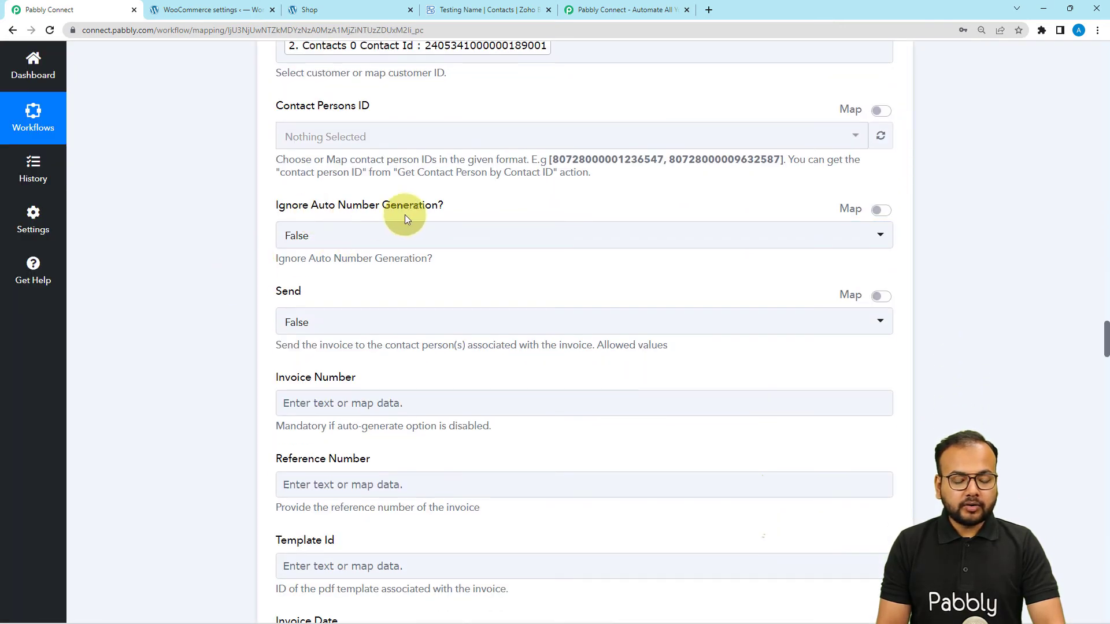
{"action": "scroll", "coordinate": [350, 251], "scroll_direction": "down", "scroll_amount": 2}
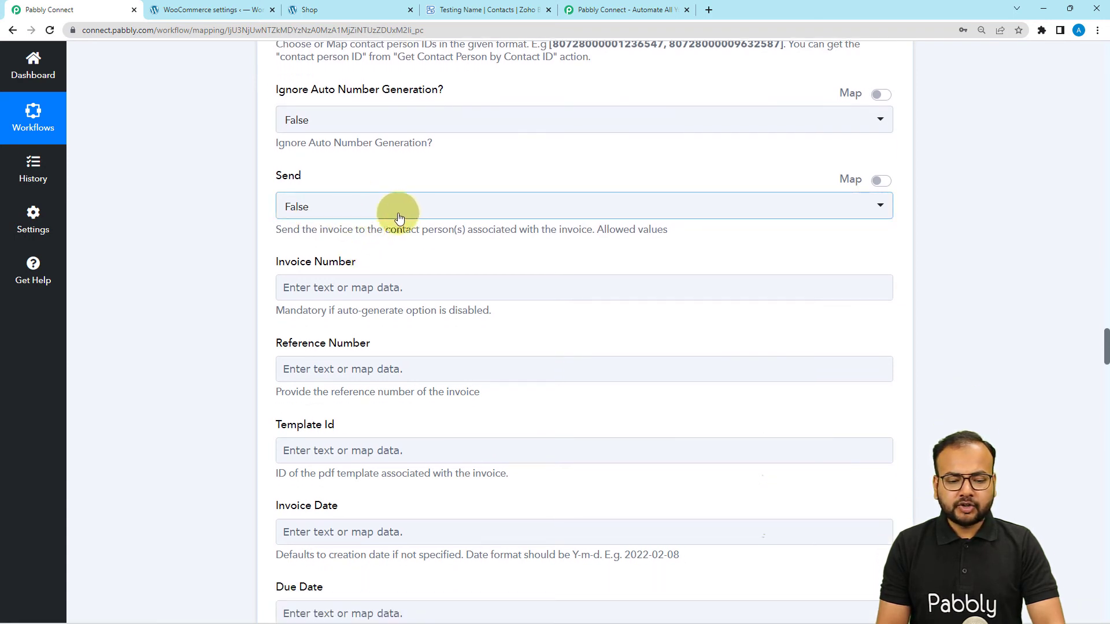
{"action": "scroll", "coordinate": [390, 235], "scroll_direction": "down", "scroll_amount": 1}
{"action": "scroll", "coordinate": [376, 252], "scroll_direction": "down", "scroll_amount": 2}
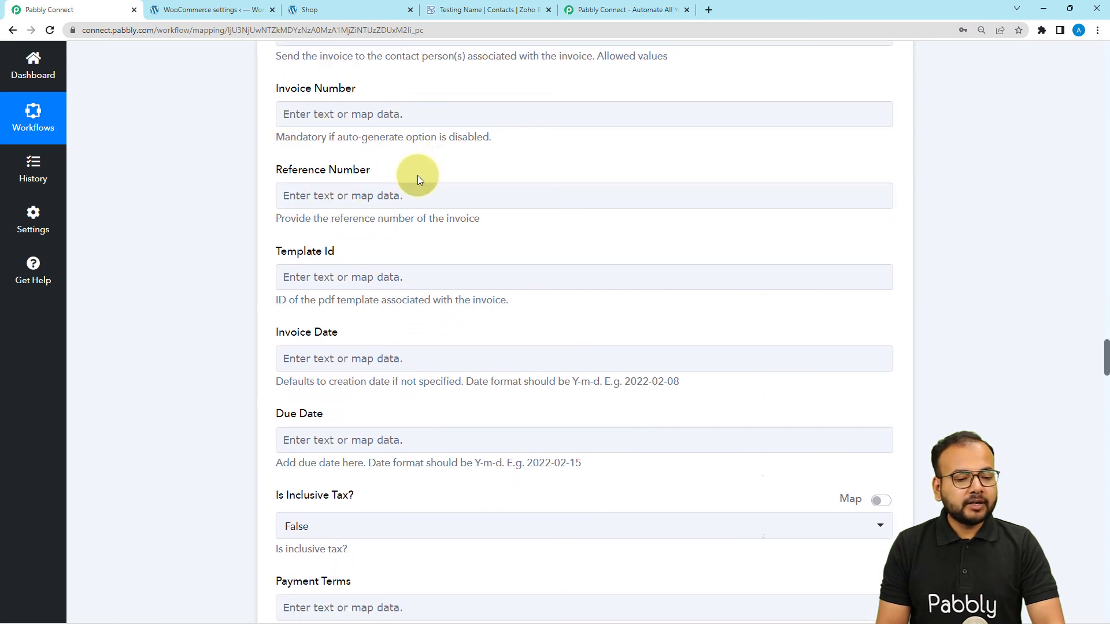
{"action": "scroll", "coordinate": [417, 175], "scroll_direction": "down", "scroll_amount": 2}
{"action": "scroll", "coordinate": [418, 175], "scroll_direction": "down", "scroll_amount": 1}
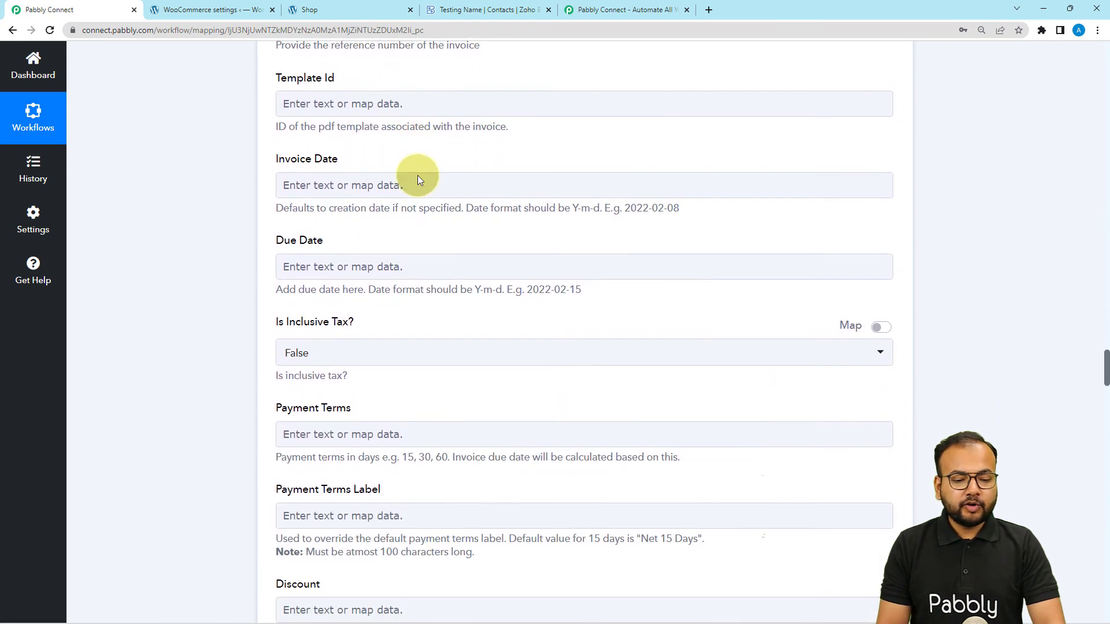
{"action": "left_click", "coordinate": [391, 190]}
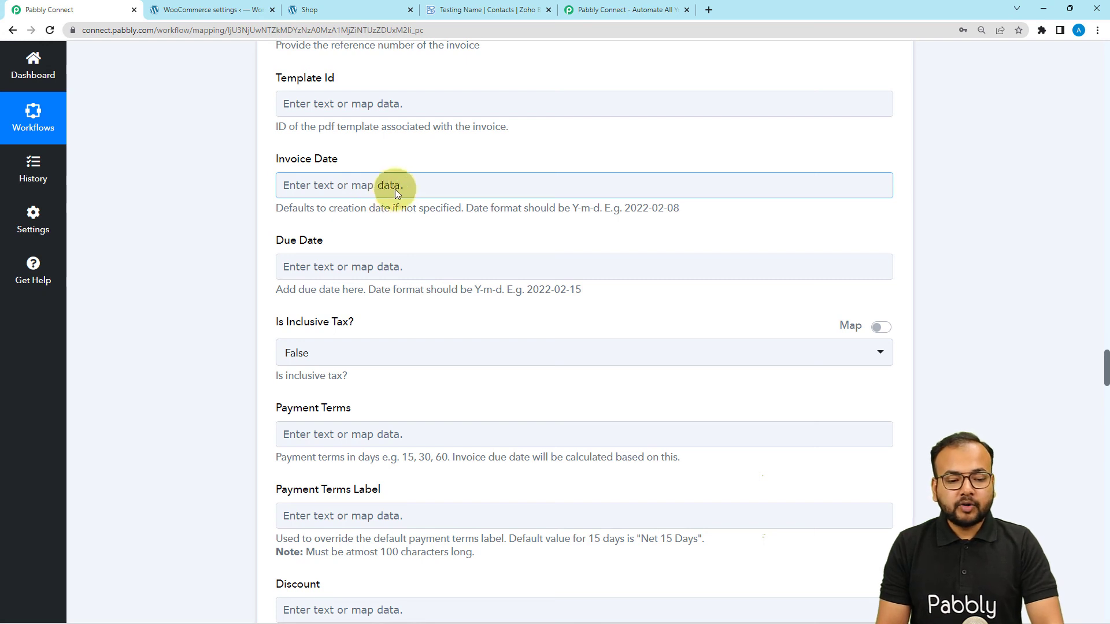
{"action": "left_click", "coordinate": [394, 185]}
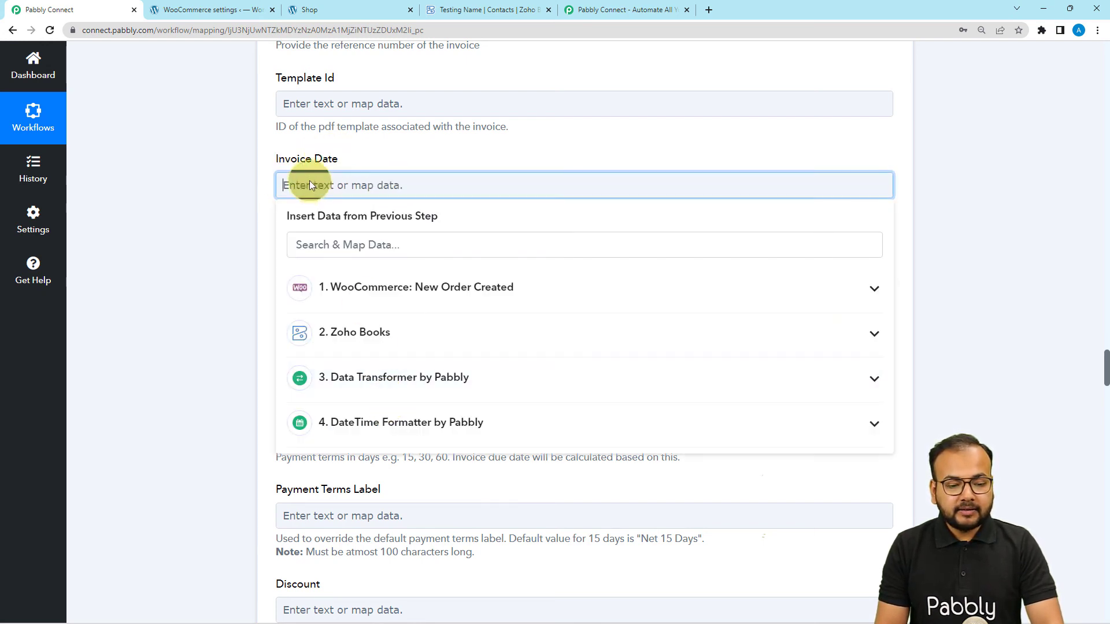
{"action": "left_click", "coordinate": [361, 441]}
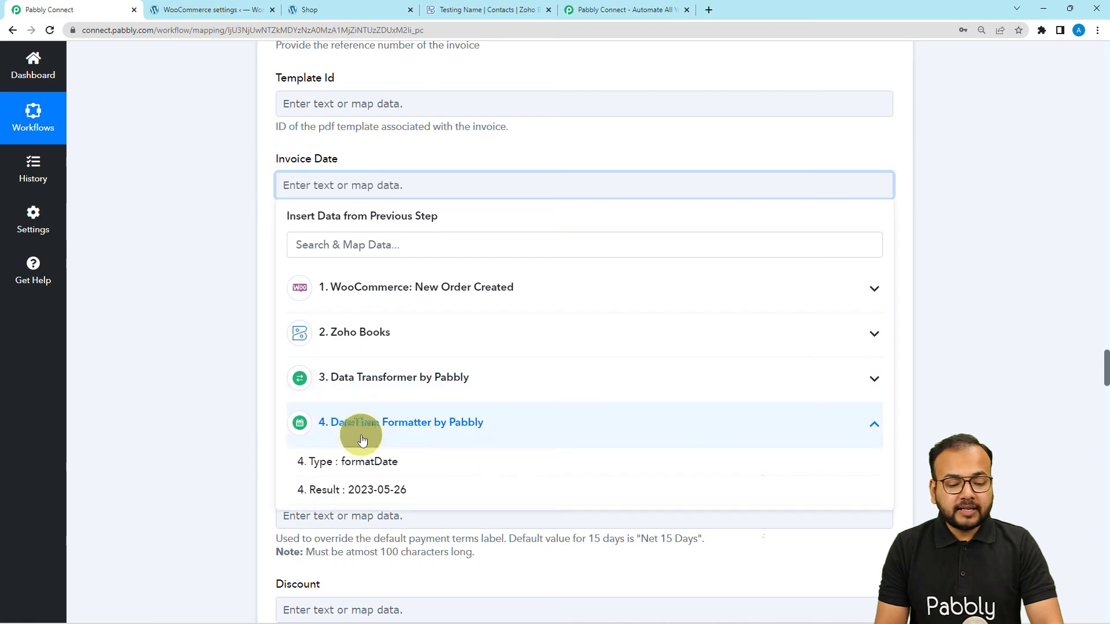
{"action": "left_click", "coordinate": [362, 488]}
Set the invoice's required Exchange Rate to 1
{"action": "scroll", "coordinate": [205, 245], "scroll_direction": "down", "scroll_amount": 5}
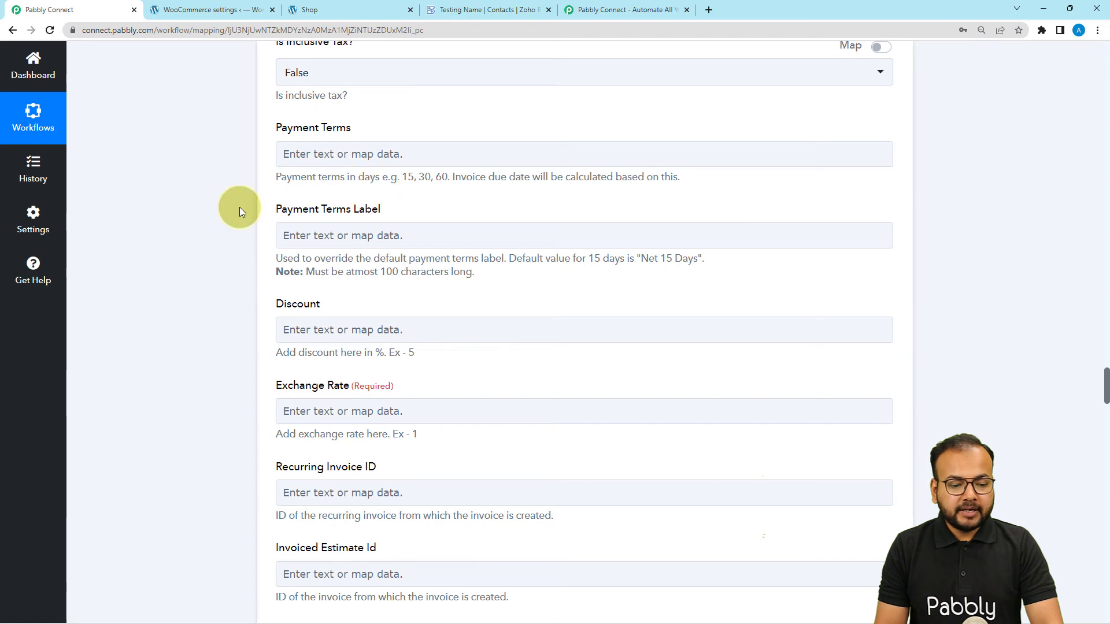
{"action": "scroll", "coordinate": [239, 207], "scroll_direction": "down", "scroll_amount": 3}
{"action": "scroll", "coordinate": [240, 207], "scroll_direction": "down", "scroll_amount": 1}
{"action": "left_click", "coordinate": [349, 184]}
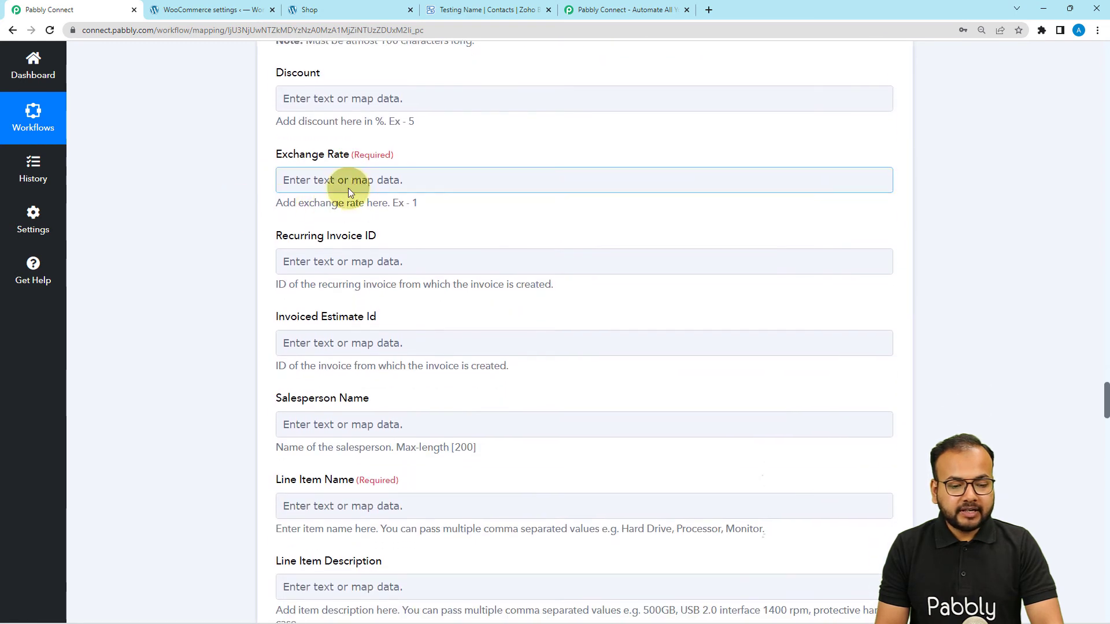
{"action": "type", "text": "1"}
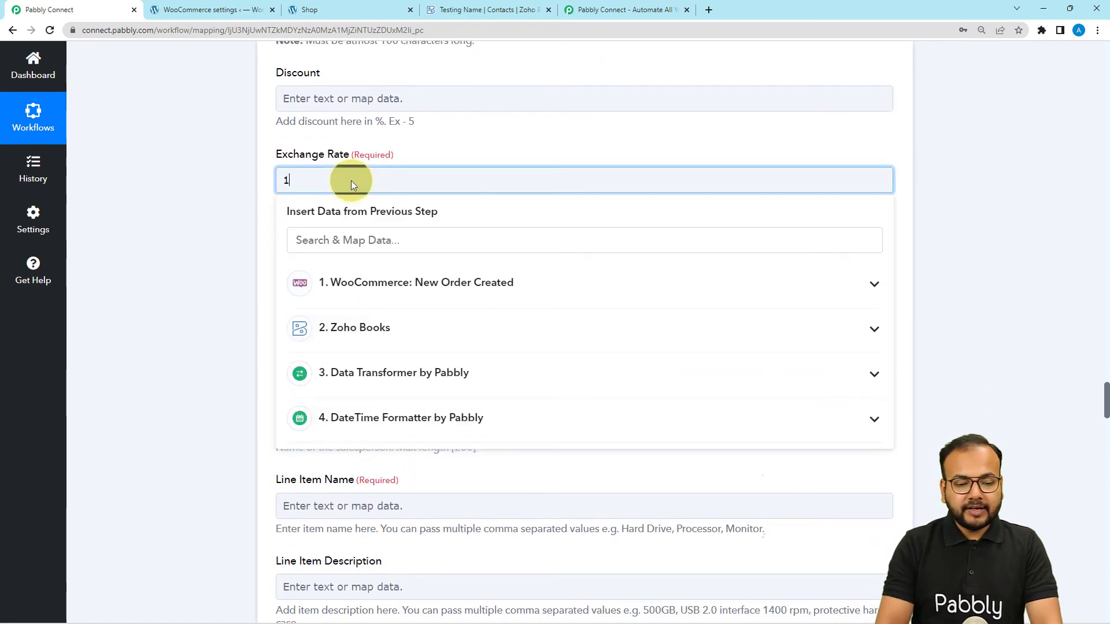
{"action": "left_click", "coordinate": [268, 162]}
Map the Name value from the Data Transformer step into the required Line Item Name of the invoice
{"action": "scroll", "coordinate": [269, 163], "scroll_direction": "down", "scroll_amount": 3}
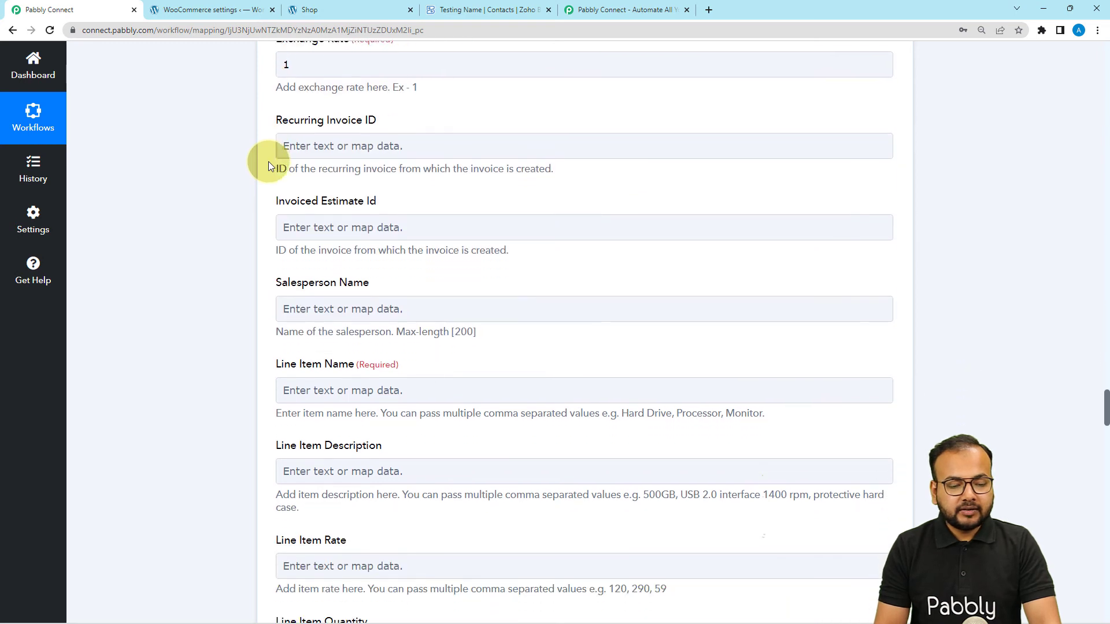
{"action": "scroll", "coordinate": [269, 166], "scroll_direction": "down", "scroll_amount": 2}
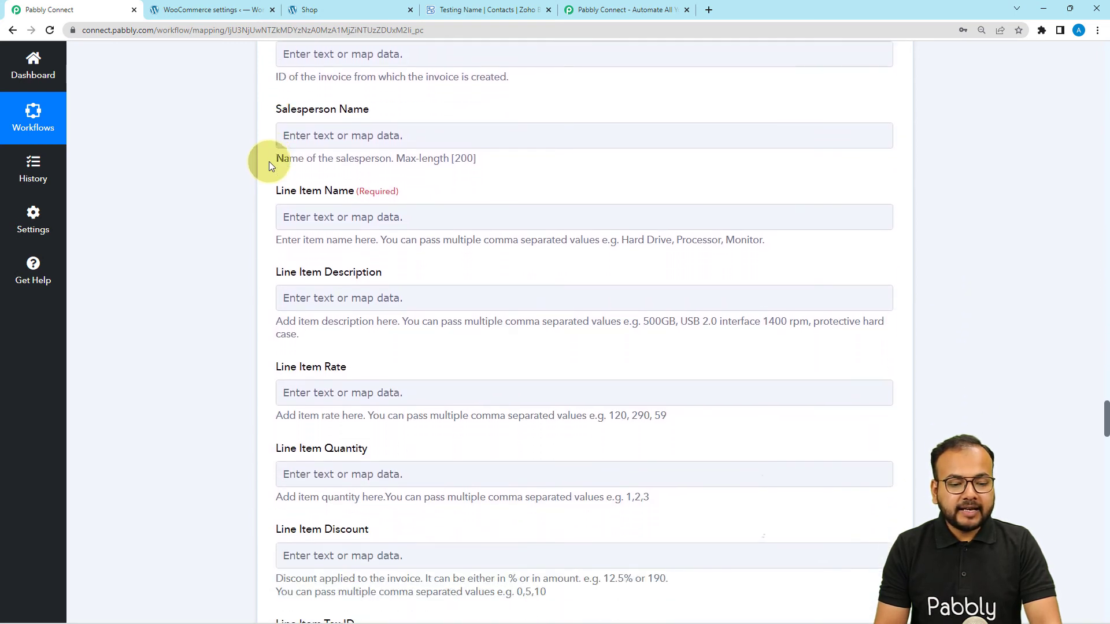
{"action": "left_click", "coordinate": [375, 225]}
{"action": "left_click", "coordinate": [374, 224]}
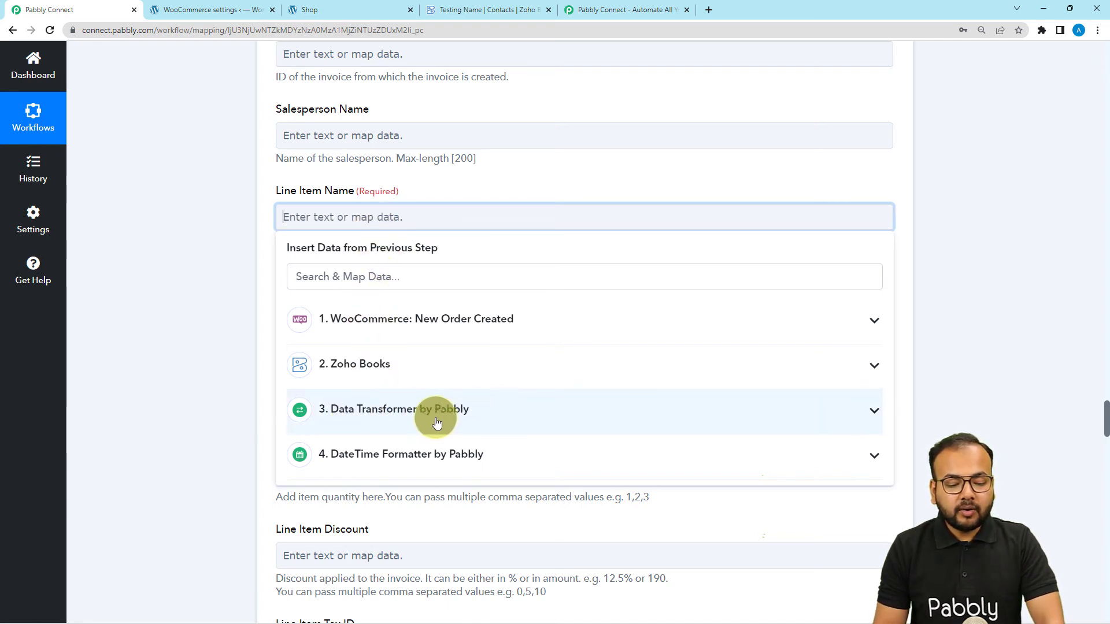
{"action": "left_click", "coordinate": [469, 410]}
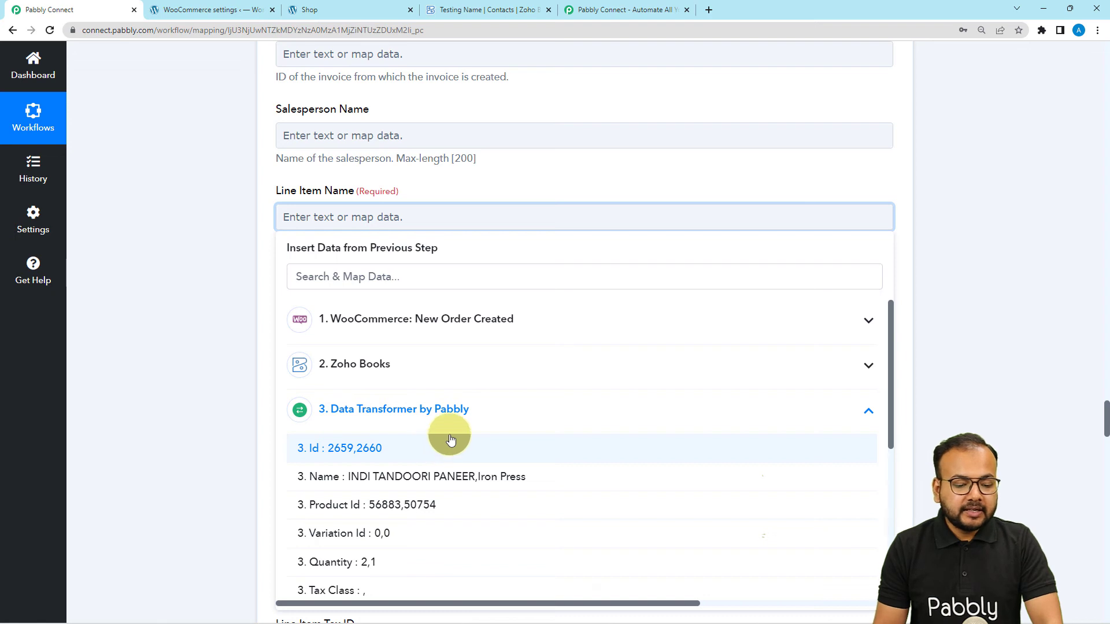
{"action": "left_click", "coordinate": [424, 478]}
{"action": "left_click", "coordinate": [267, 294]}
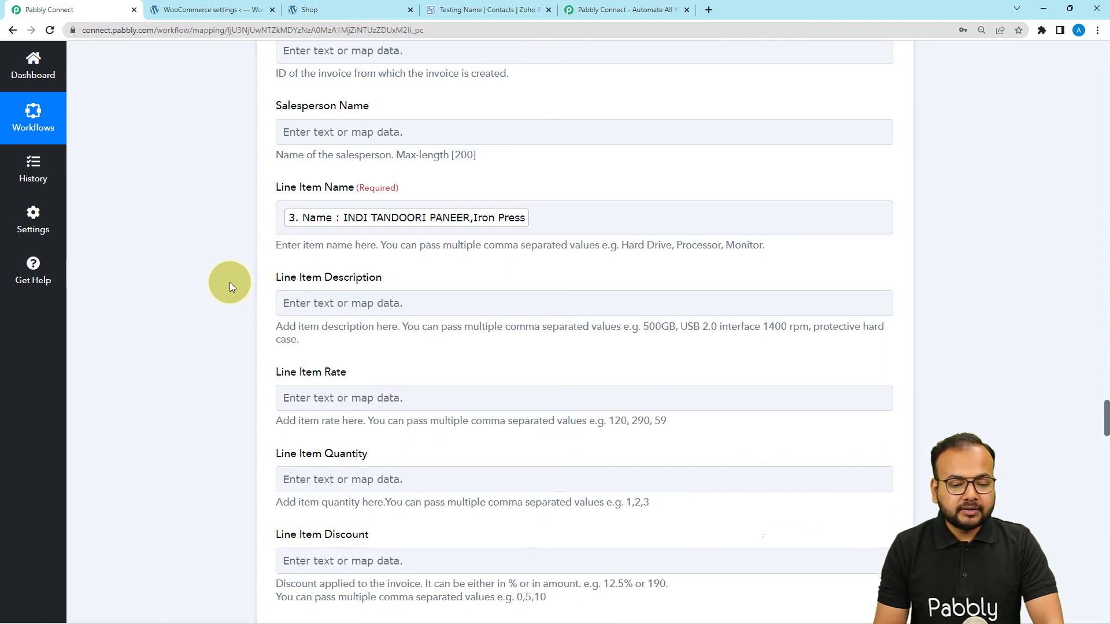
{"action": "scroll", "coordinate": [339, 230], "scroll_direction": "down", "scroll_amount": 2}
{"action": "left_click", "coordinate": [332, 199]}
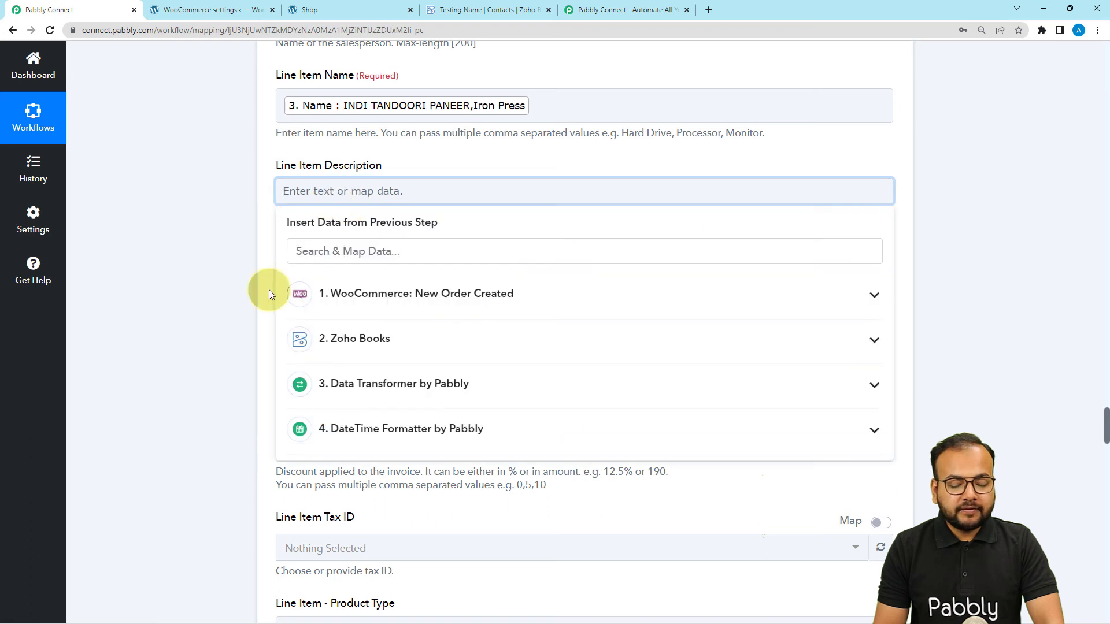
{"action": "left_click", "coordinate": [372, 427]}
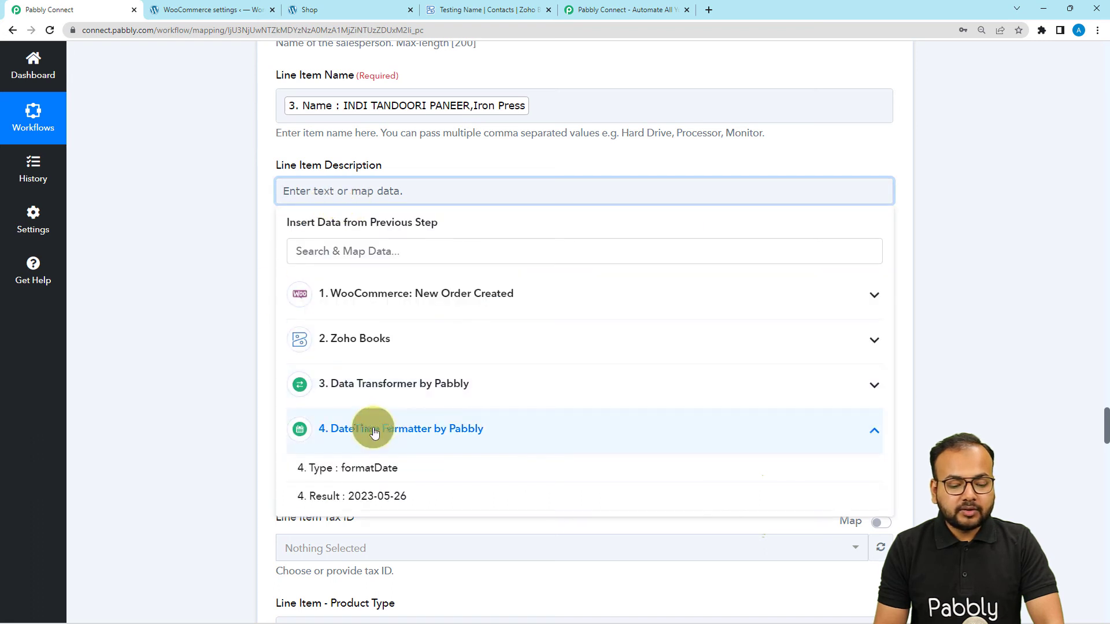
{"action": "left_click", "coordinate": [371, 384]}
{"action": "scroll", "coordinate": [421, 511], "scroll_direction": "down", "scroll_amount": 6}
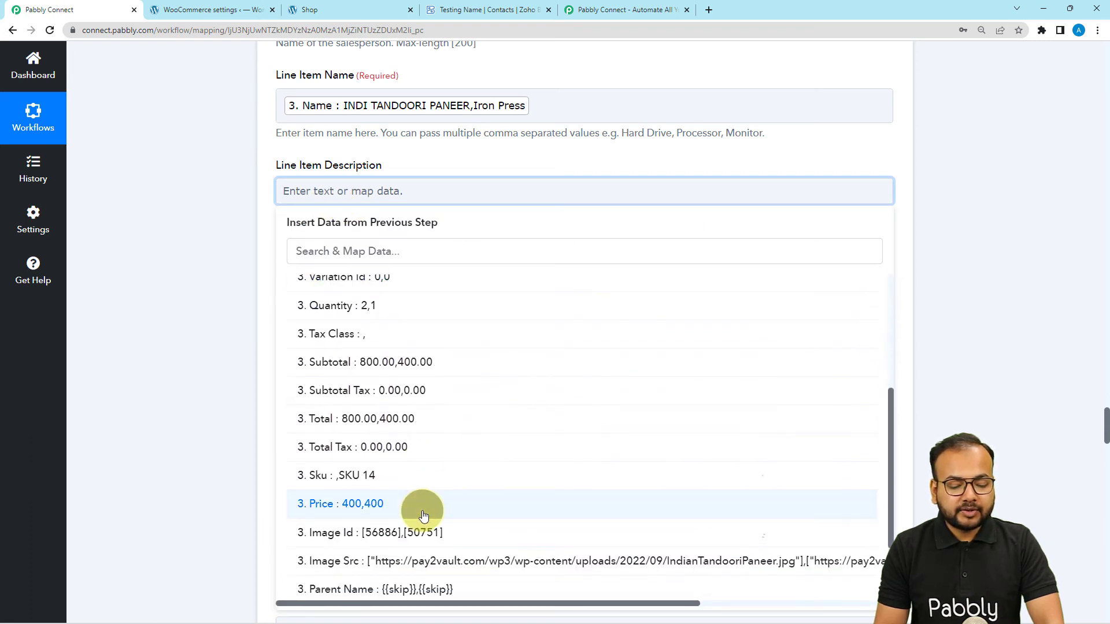
{"action": "left_click", "coordinate": [245, 362]}
Map the Quantity value from the Data Transformer step into Line Item Quantity
{"action": "scroll", "coordinate": [245, 362], "scroll_direction": "down", "scroll_amount": 1}
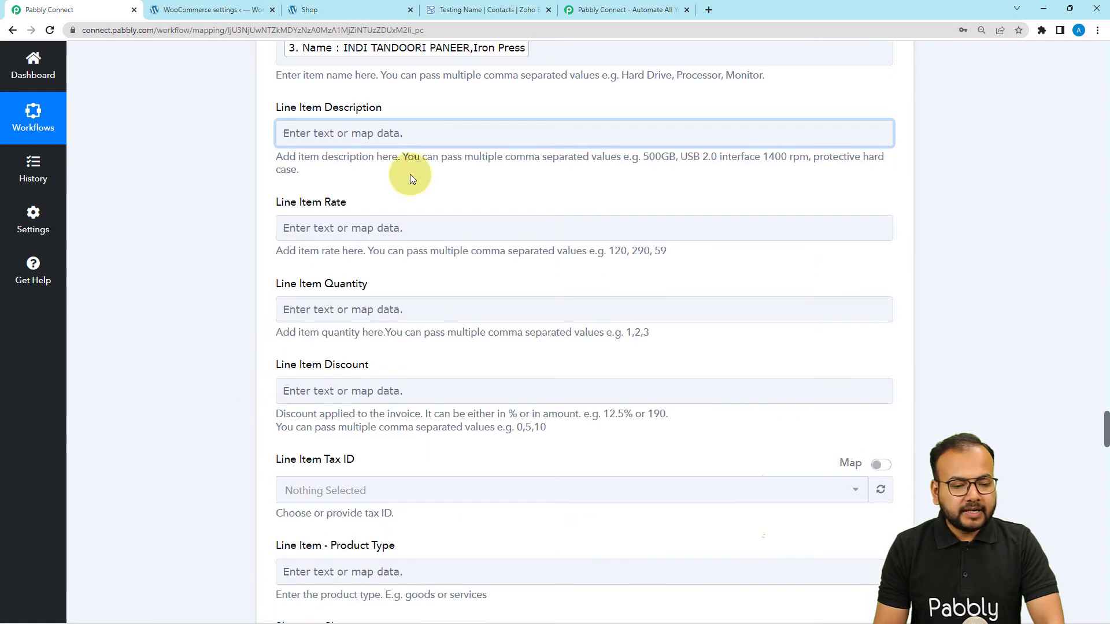
{"action": "scroll", "coordinate": [432, 185], "scroll_direction": "down", "scroll_amount": 2}
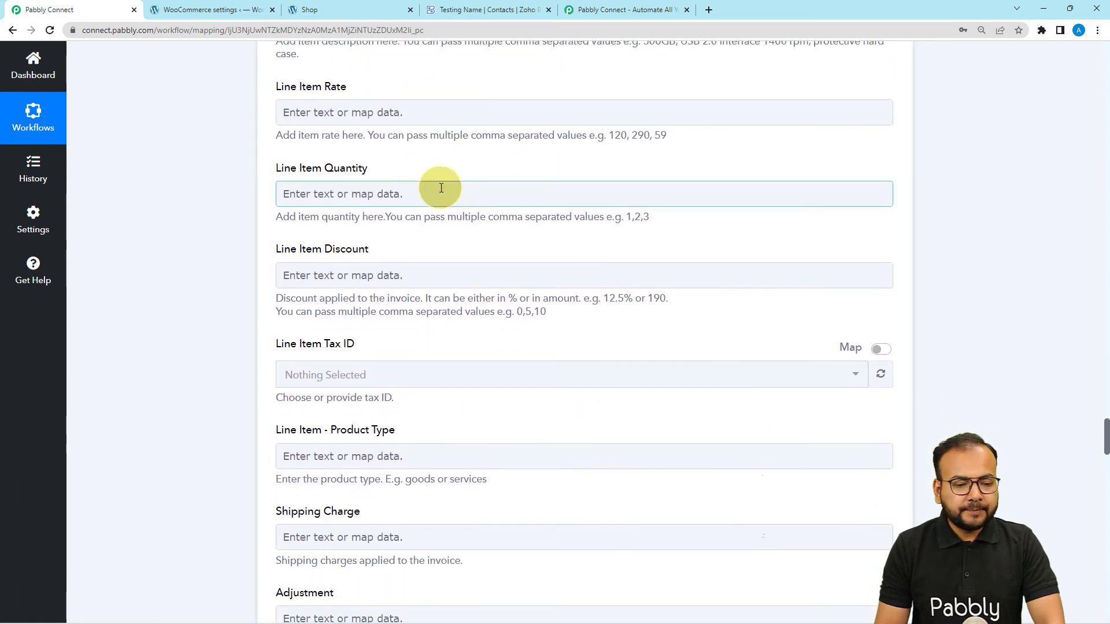
{"action": "left_click", "coordinate": [366, 192]}
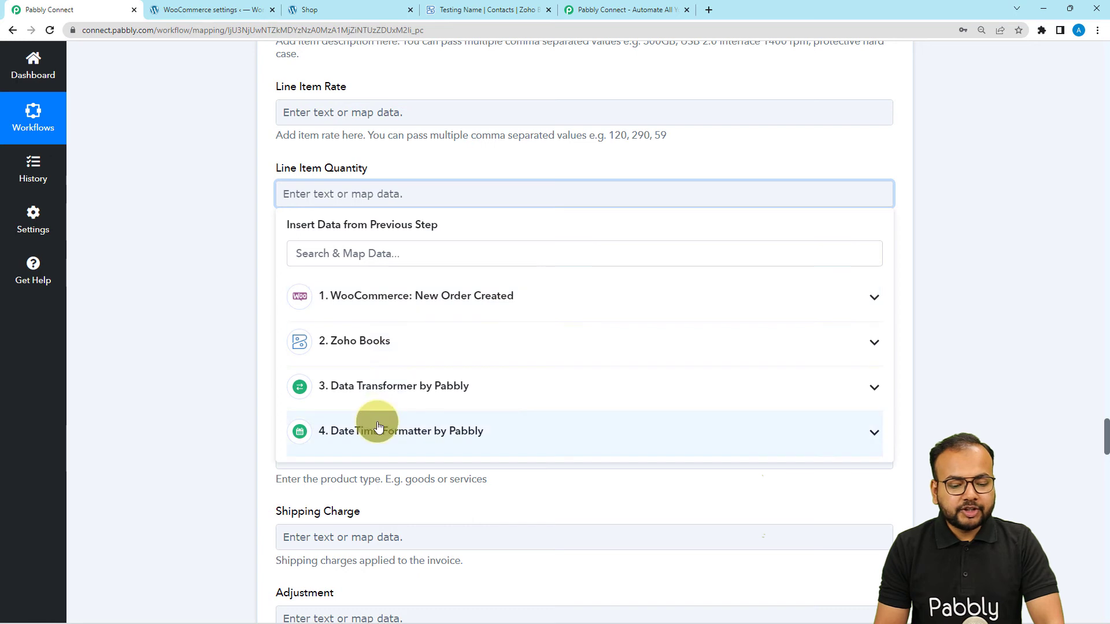
{"action": "left_click", "coordinate": [388, 395]}
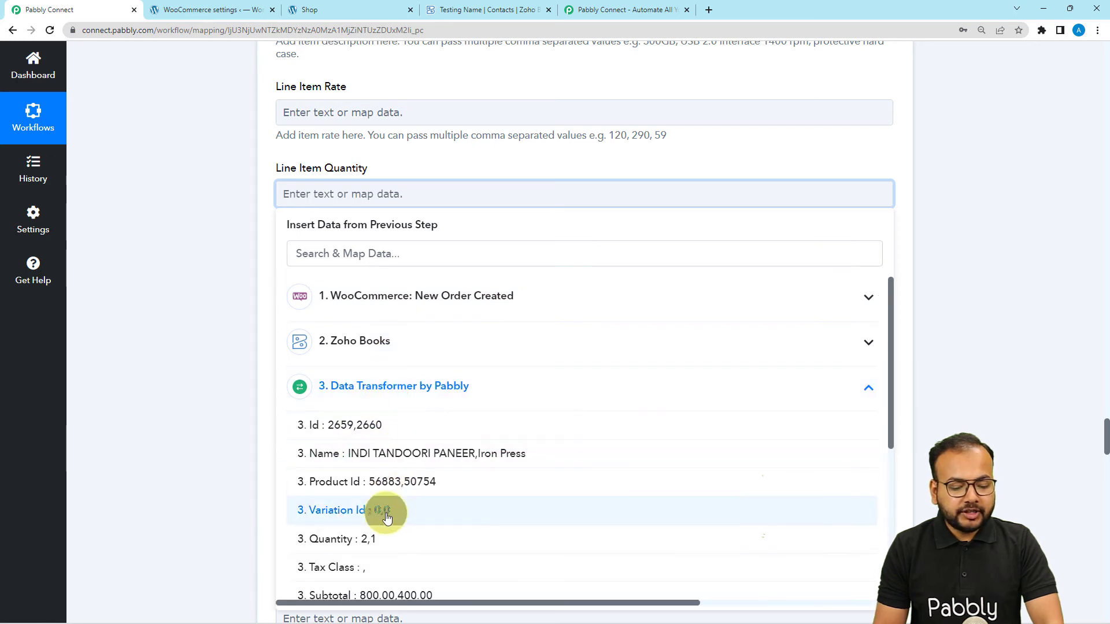
{"action": "left_click", "coordinate": [347, 540]}
{"action": "left_click", "coordinate": [225, 336]}
Find the WooCommerce order's Shipping Total with the search "shi" and map it into the invoice's Shipping Charge
{"action": "scroll", "coordinate": [225, 336], "scroll_direction": "down", "scroll_amount": 1}
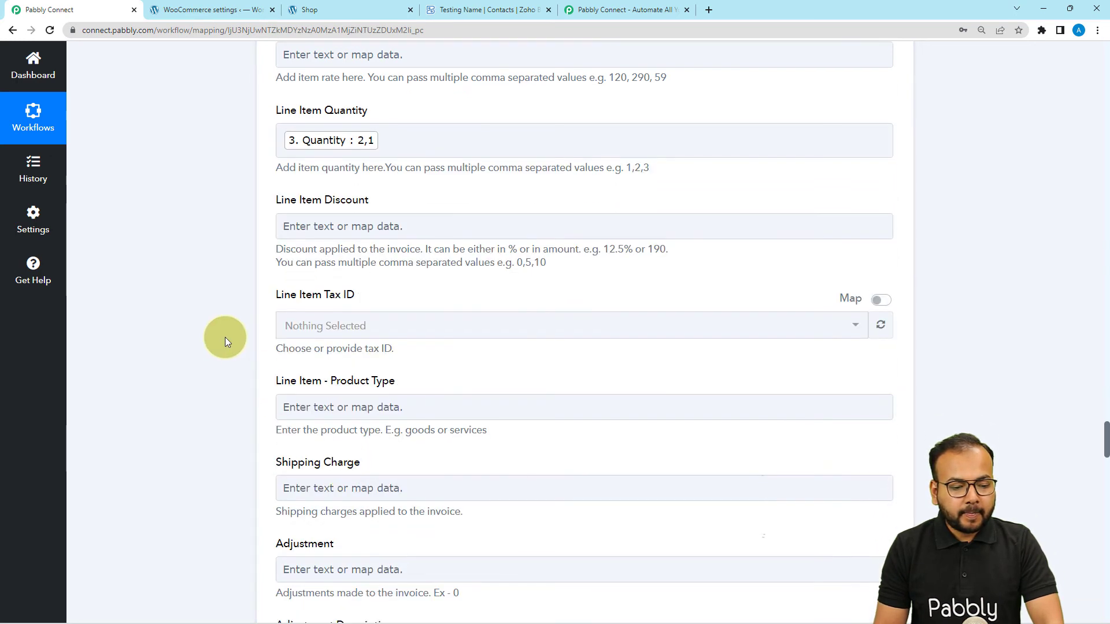
{"action": "scroll", "coordinate": [274, 300], "scroll_direction": "down", "scroll_amount": 5}
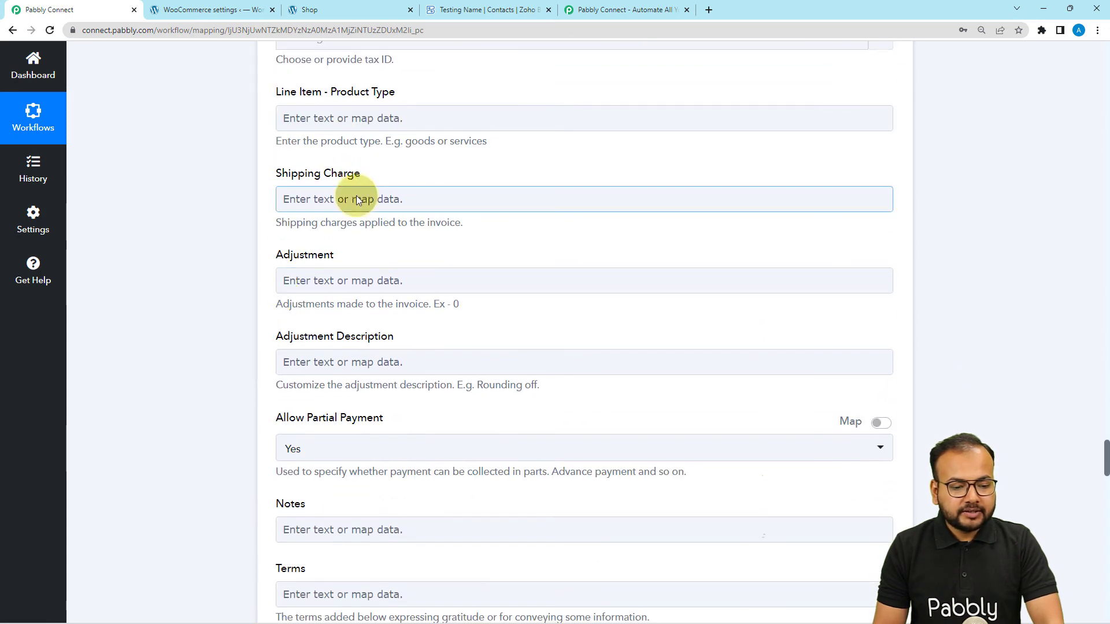
{"action": "left_click", "coordinate": [359, 198]}
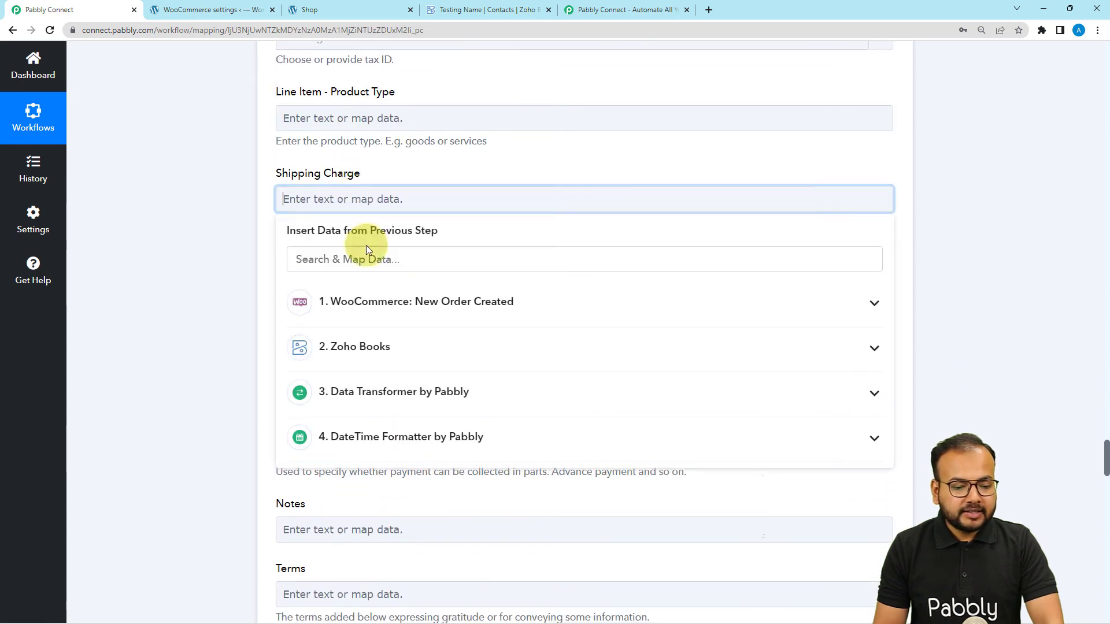
{"action": "left_click", "coordinate": [361, 295]}
{"action": "left_click", "coordinate": [362, 259]}
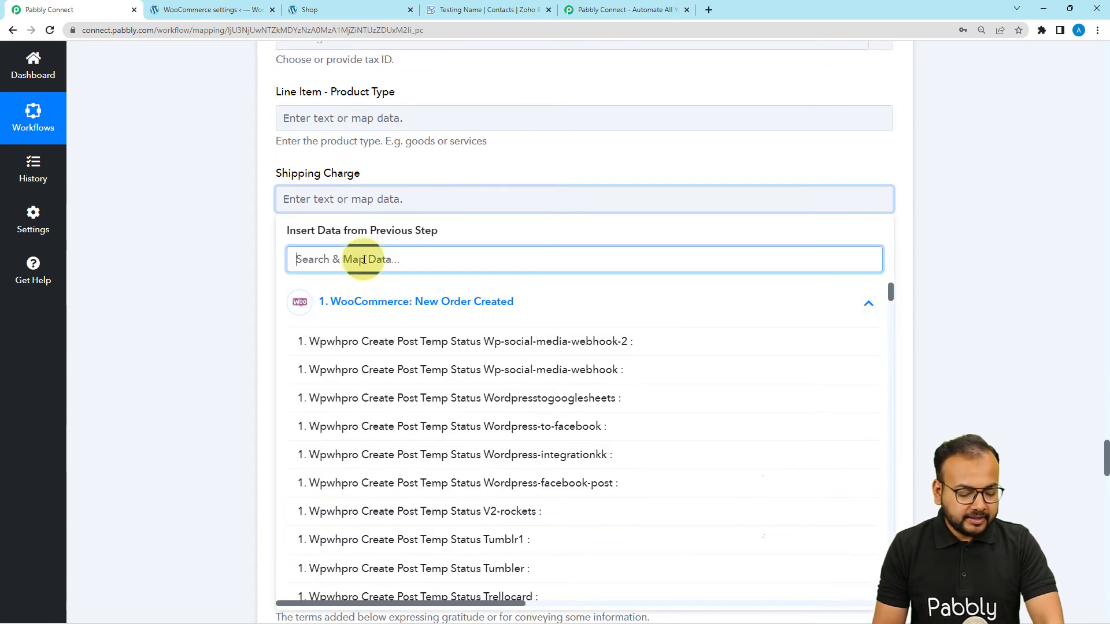
{"action": "type", "text": "shi"}
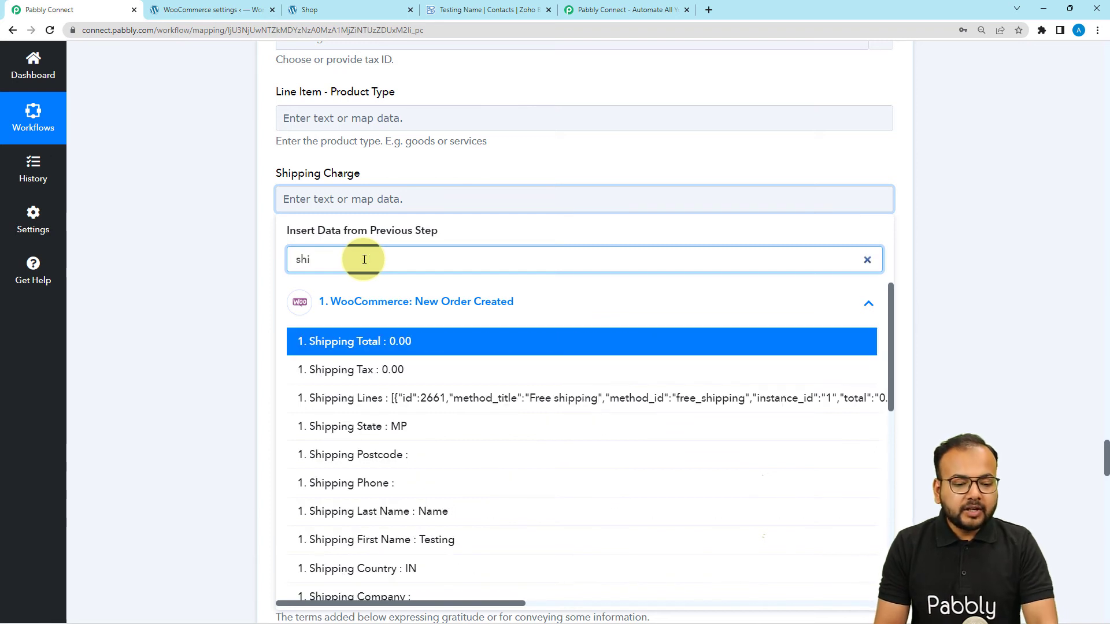
{"action": "left_click", "coordinate": [356, 343]}
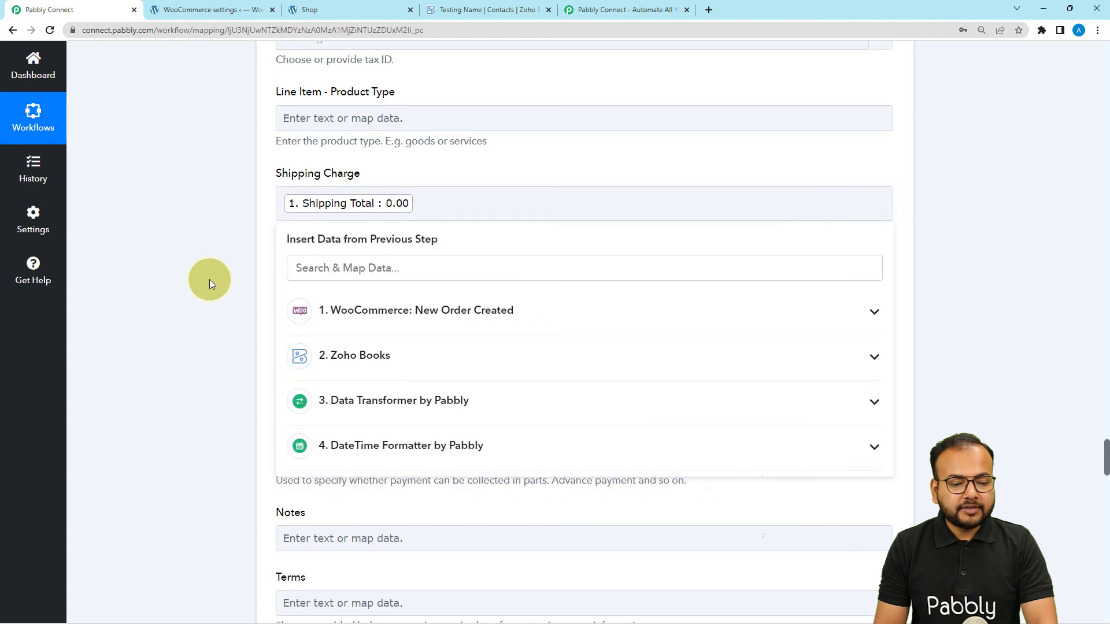
{"action": "left_click", "coordinate": [209, 279]}
Set Allow Partial Payment to No for the invoice
{"action": "scroll", "coordinate": [210, 279], "scroll_direction": "down", "scroll_amount": 4}
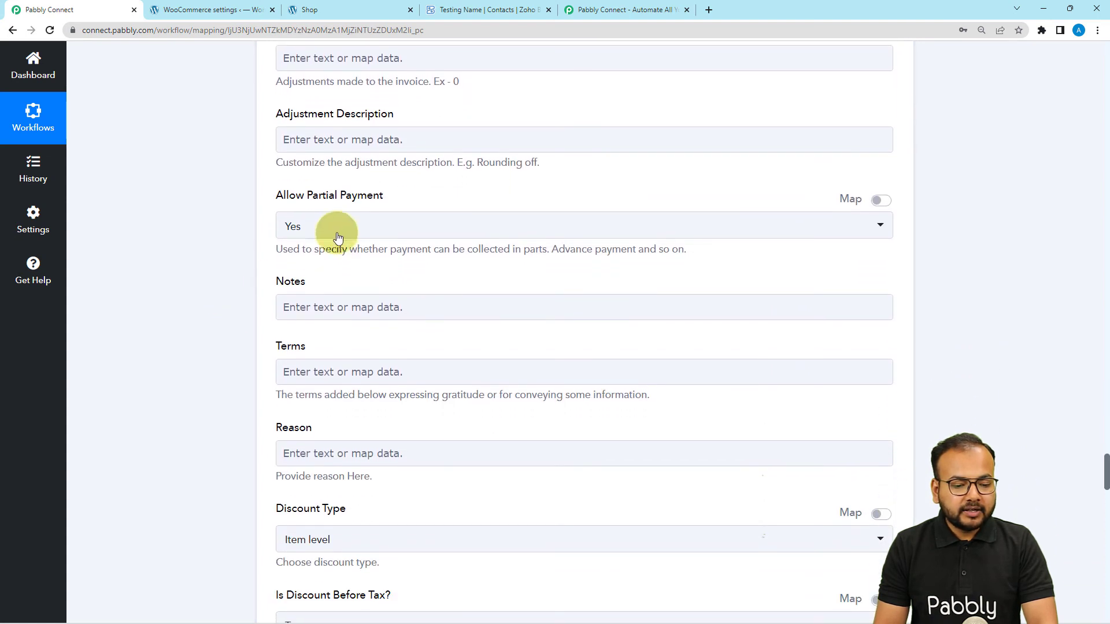
{"action": "left_click", "coordinate": [338, 238]}
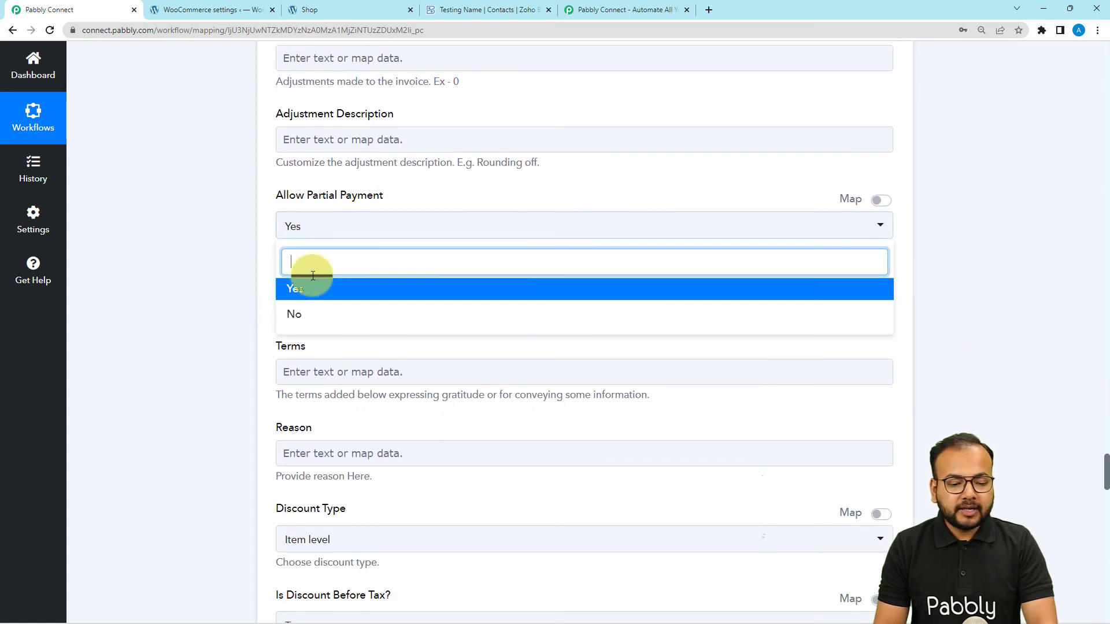
{"action": "left_click", "coordinate": [298, 313]}
Look through the remaining discount, payment gateway, tax, custom text and mail fields to the end of the invoice form
{"action": "scroll", "coordinate": [217, 254], "scroll_direction": "down", "scroll_amount": 2}
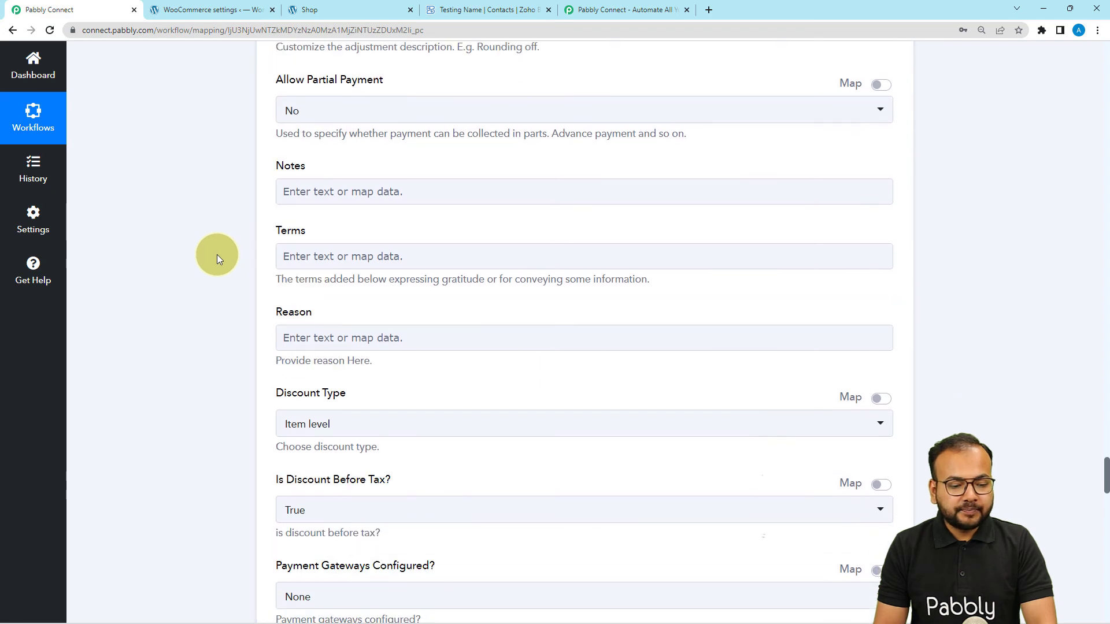
{"action": "scroll", "coordinate": [384, 196], "scroll_direction": "down", "scroll_amount": 2}
{"action": "scroll", "coordinate": [272, 287], "scroll_direction": "down", "scroll_amount": 2}
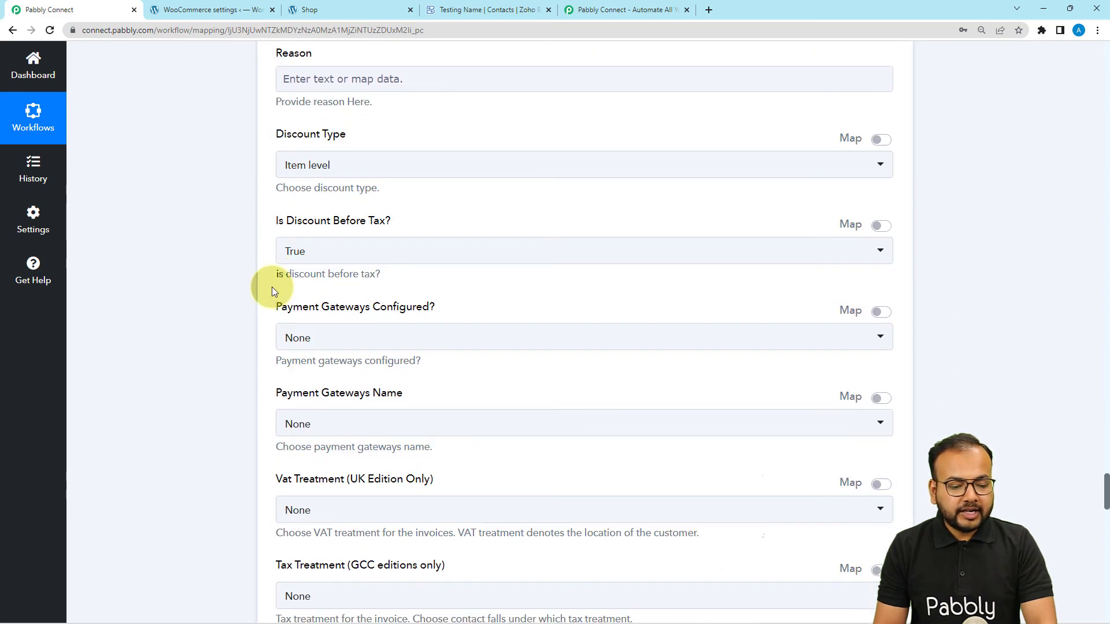
{"action": "scroll", "coordinate": [272, 287], "scroll_direction": "down", "scroll_amount": 3}
{"action": "scroll", "coordinate": [496, 328], "scroll_direction": "down", "scroll_amount": 3}
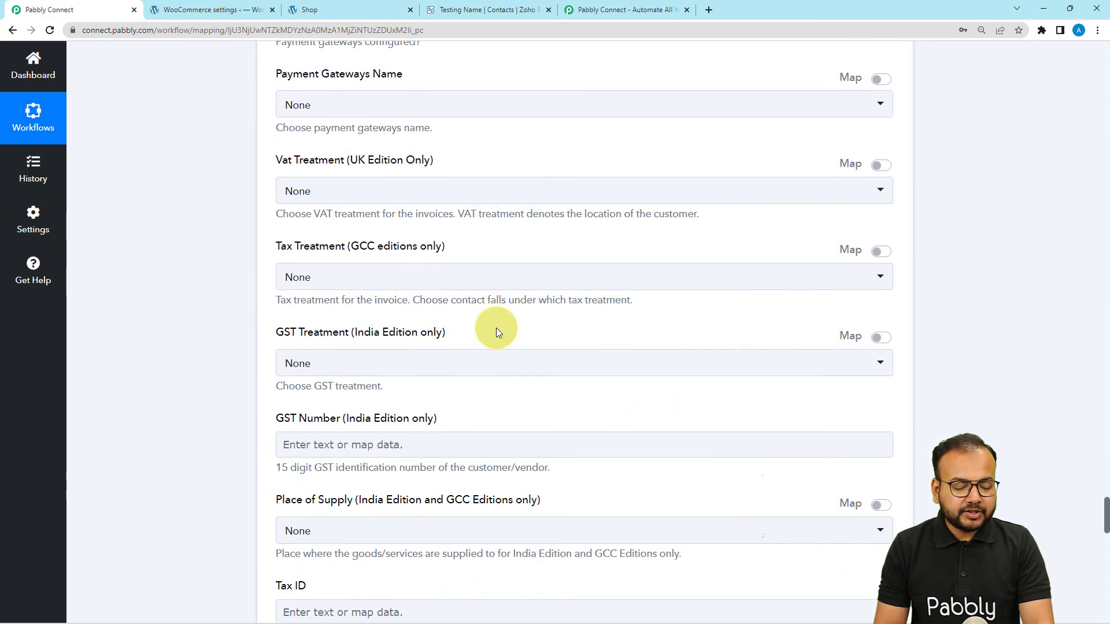
{"action": "scroll", "coordinate": [496, 328], "scroll_direction": "down", "scroll_amount": 7}
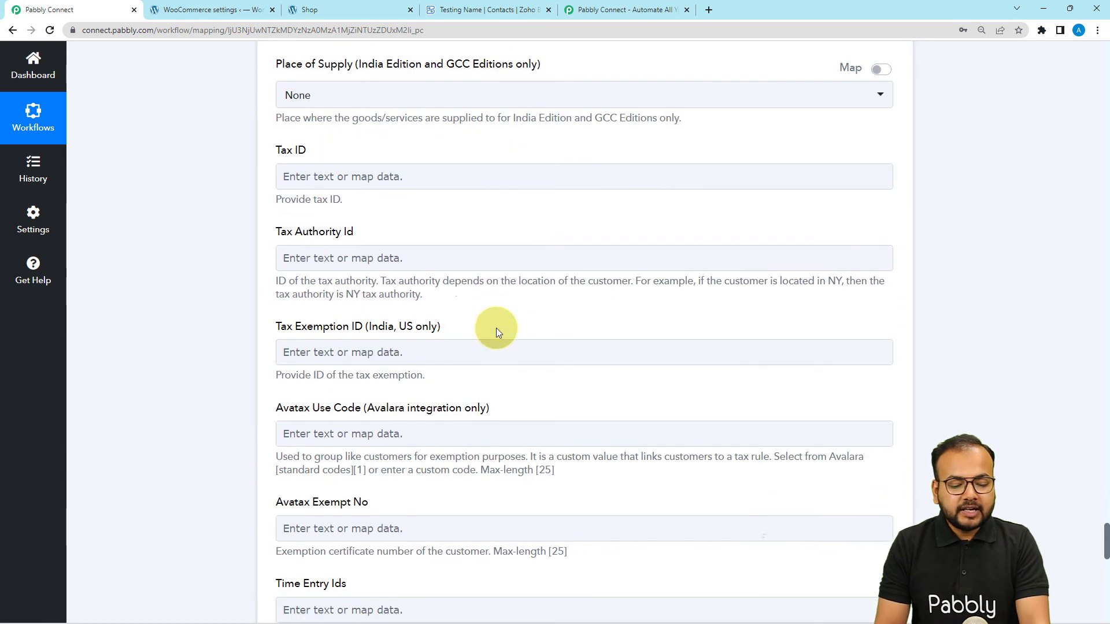
{"action": "scroll", "coordinate": [497, 330], "scroll_direction": "down", "scroll_amount": 7}
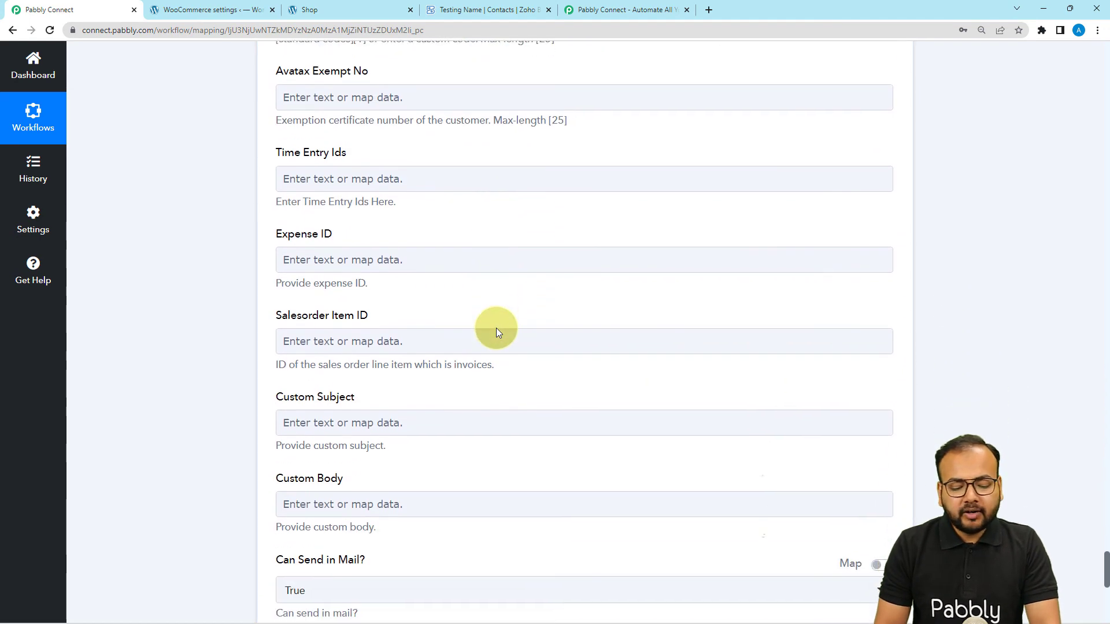
{"action": "scroll", "coordinate": [496, 328], "scroll_direction": "down", "scroll_amount": 4}
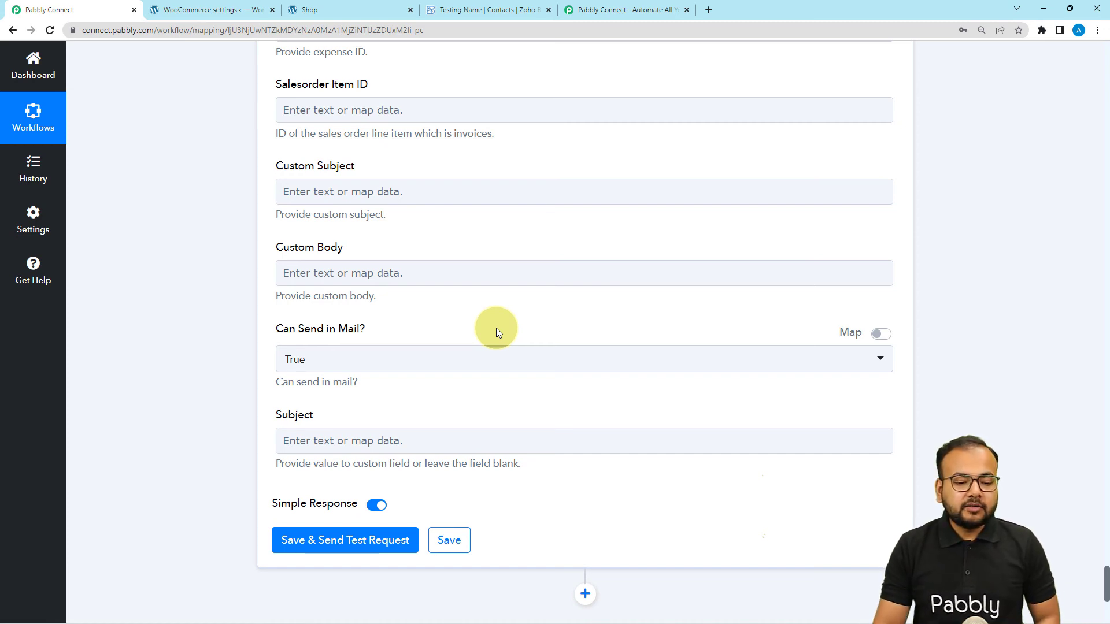
{"action": "scroll", "coordinate": [496, 328], "scroll_direction": "down", "scroll_amount": 2}
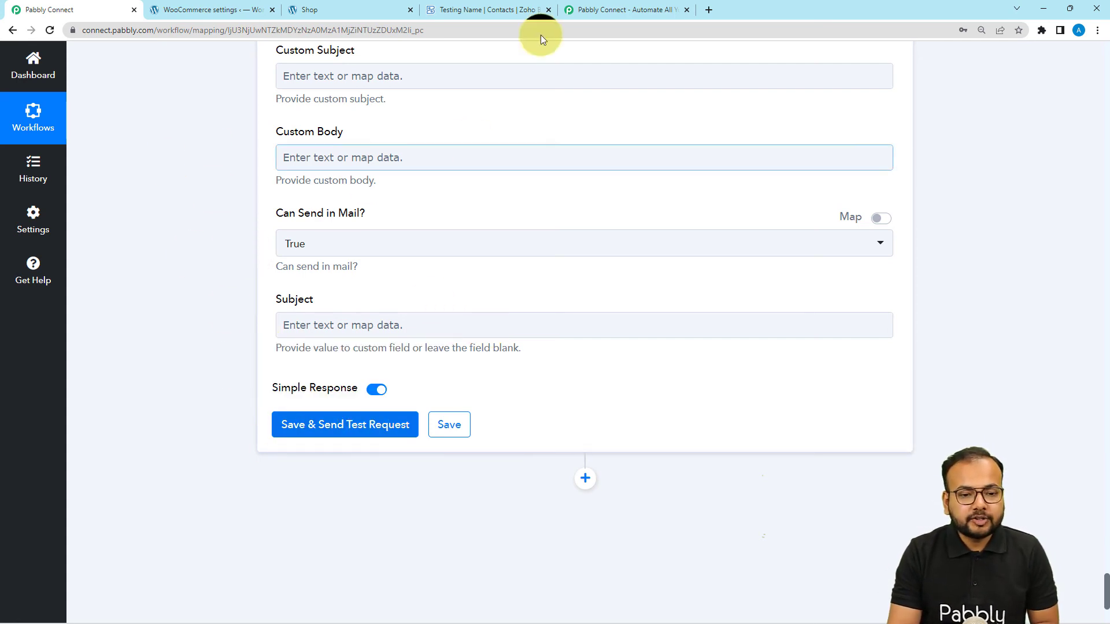
Switch to Zoho Books and open the list of sales invoices
{"action": "left_click", "coordinate": [484, 17]}
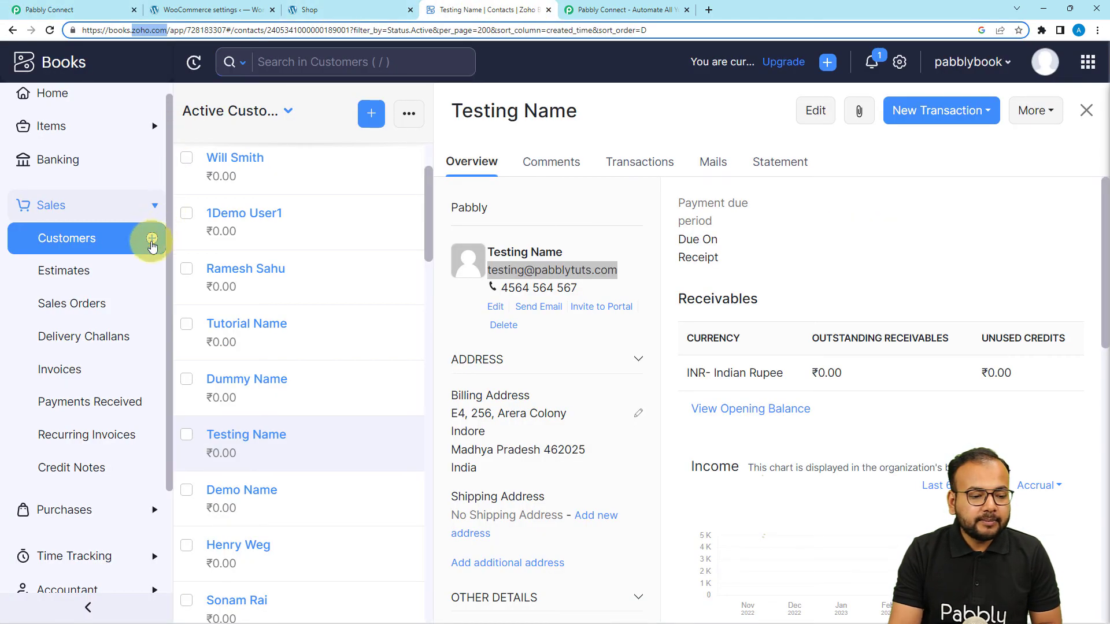
{"action": "left_click", "coordinate": [102, 368]}
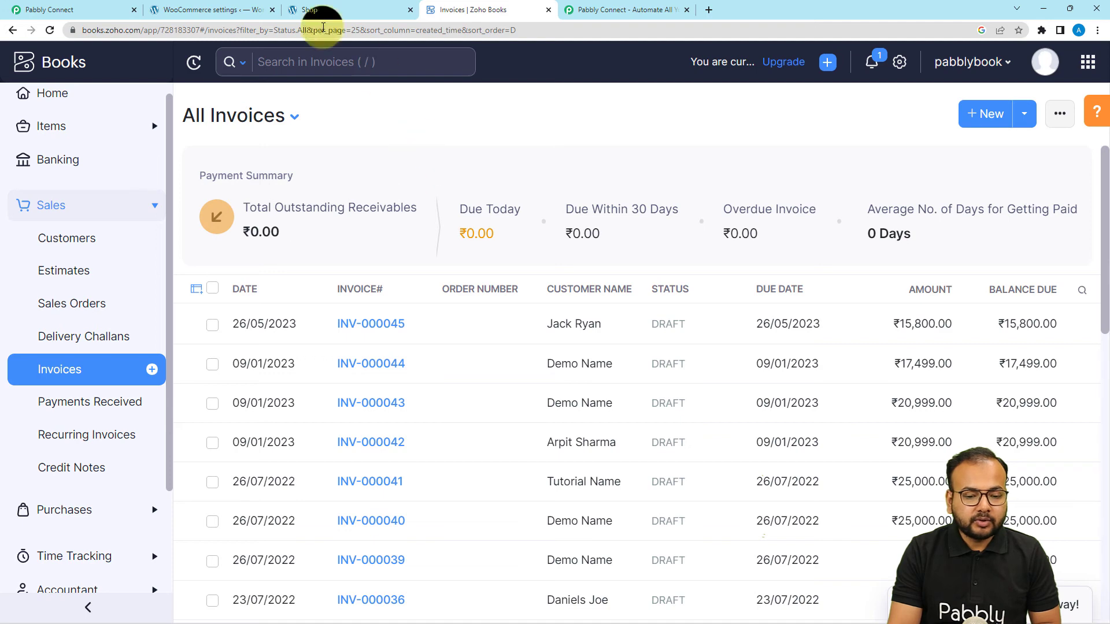
Return to the Pabbly Connect workflow, save the invoice step with a test request and check the response's Message value
{"action": "left_click", "coordinate": [98, 8]}
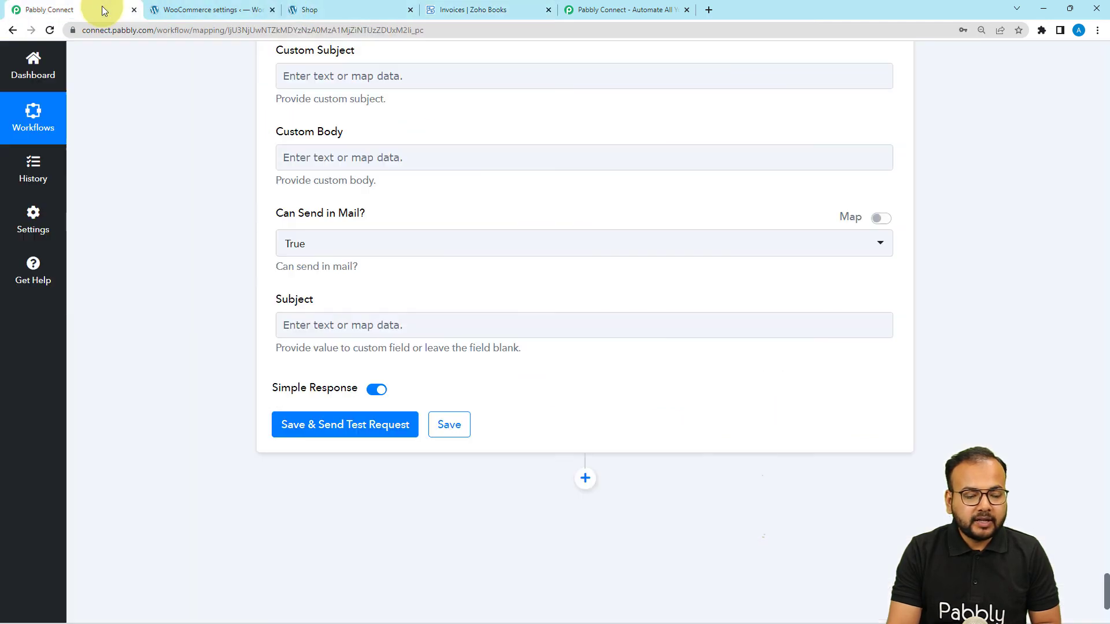
{"action": "left_click", "coordinate": [288, 423]}
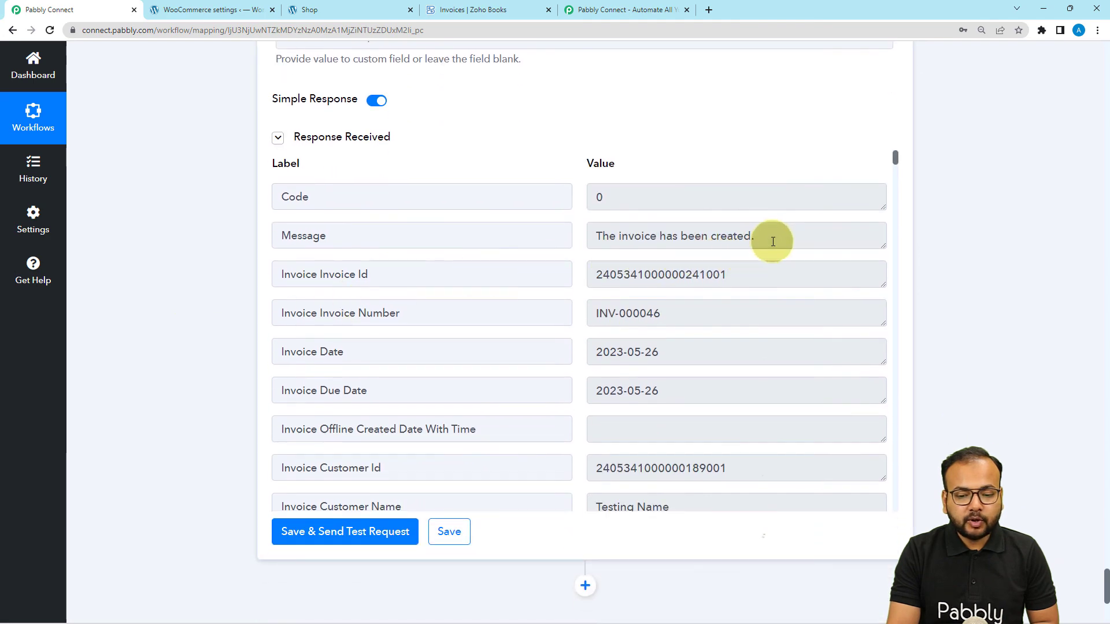
{"action": "left_click_drag", "start_coordinate": [775, 238], "coordinate": [491, 236]}
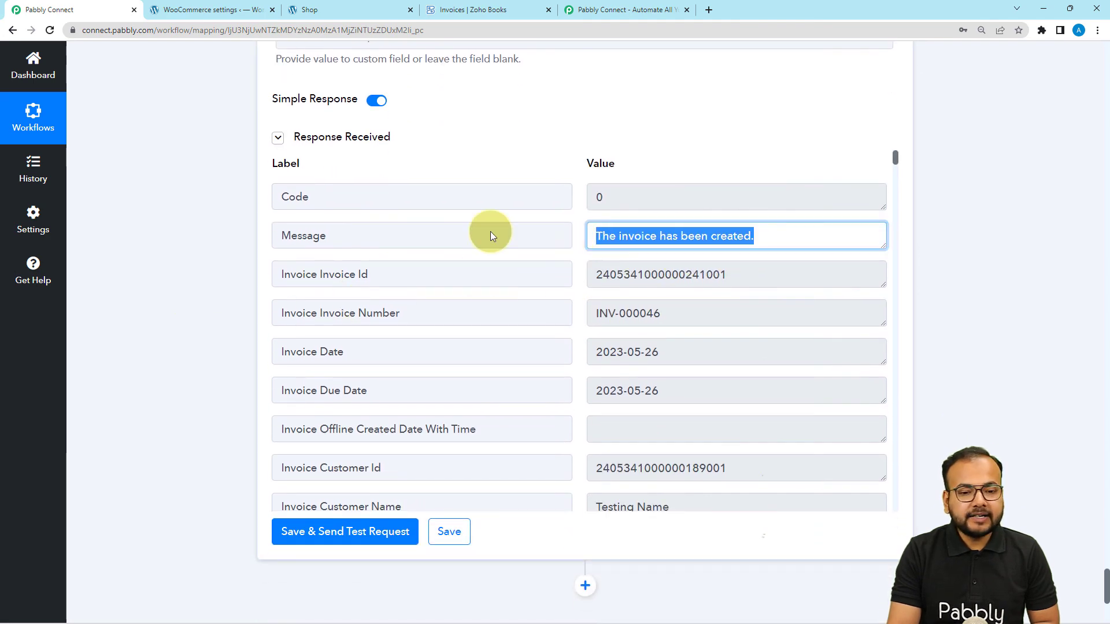
Switch to Zoho Books, reload the invoice list and open the newest invoice for the test customer
{"action": "left_click", "coordinate": [457, 10]}
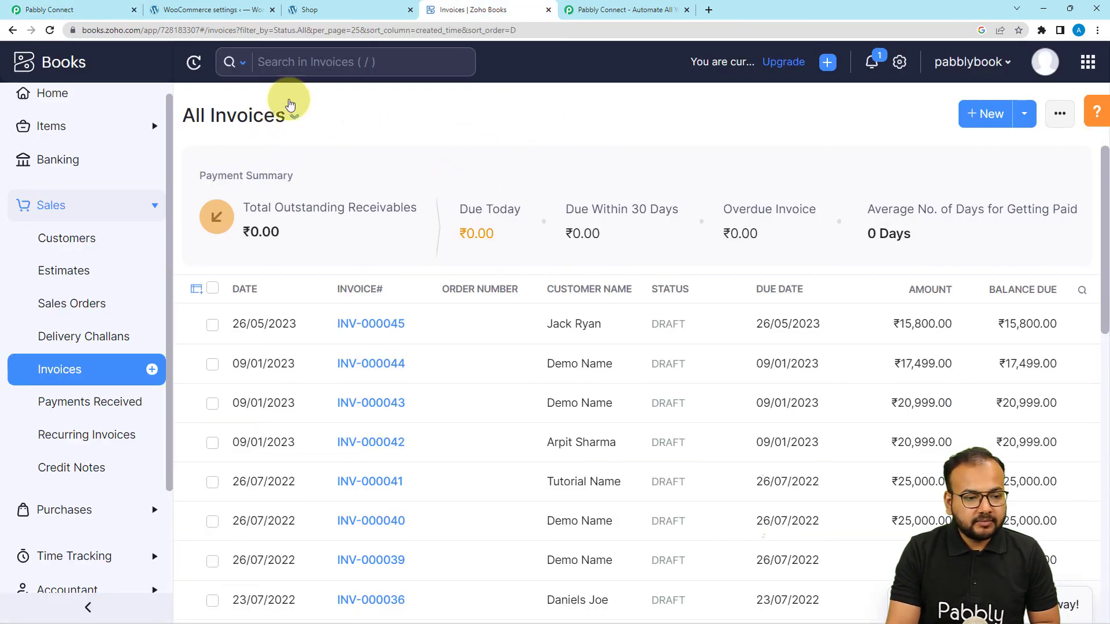
{"action": "left_click", "coordinate": [49, 32]}
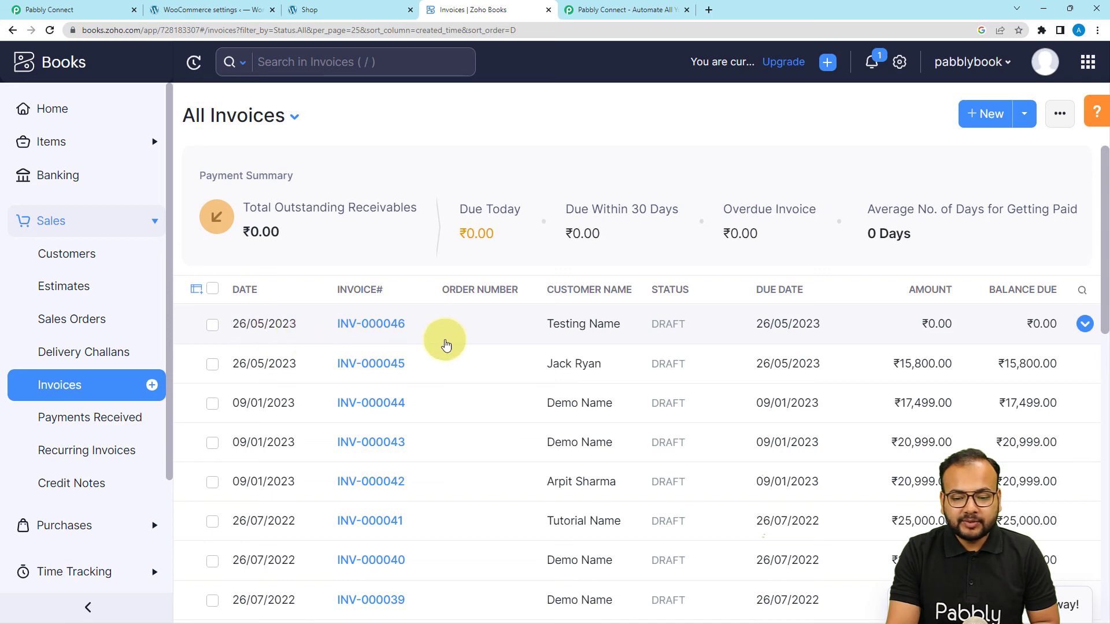
{"action": "left_click", "coordinate": [562, 337]}
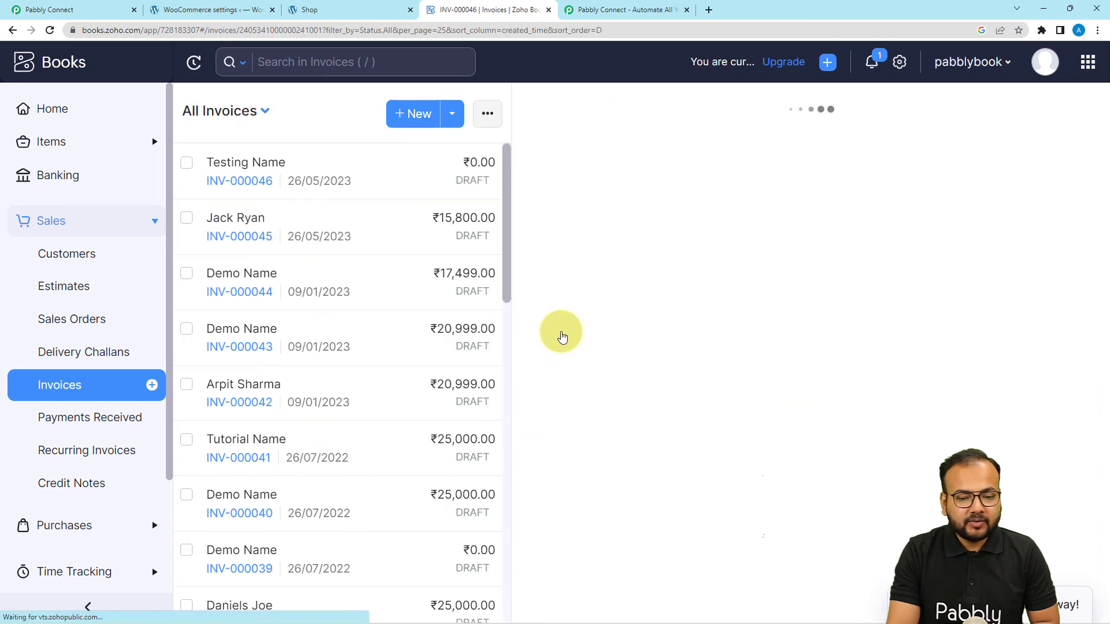
Review the open invoice's billing details, line items, rates and totals
{"action": "scroll", "coordinate": [624, 320], "scroll_direction": "down", "scroll_amount": 2}
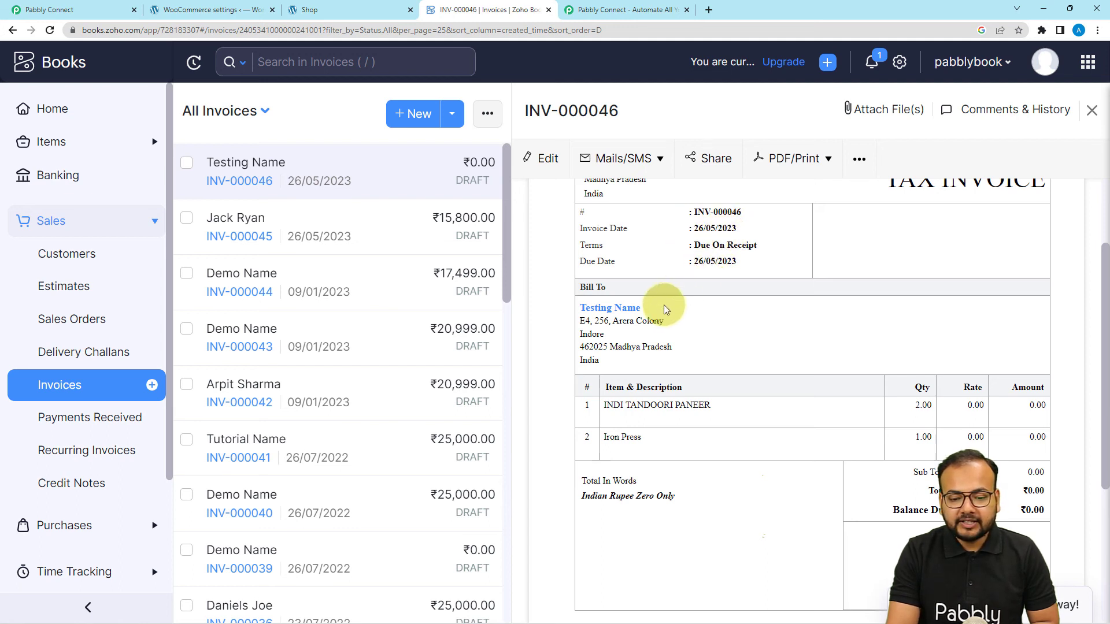
{"action": "scroll", "coordinate": [665, 289], "scroll_direction": "down", "scroll_amount": 1}
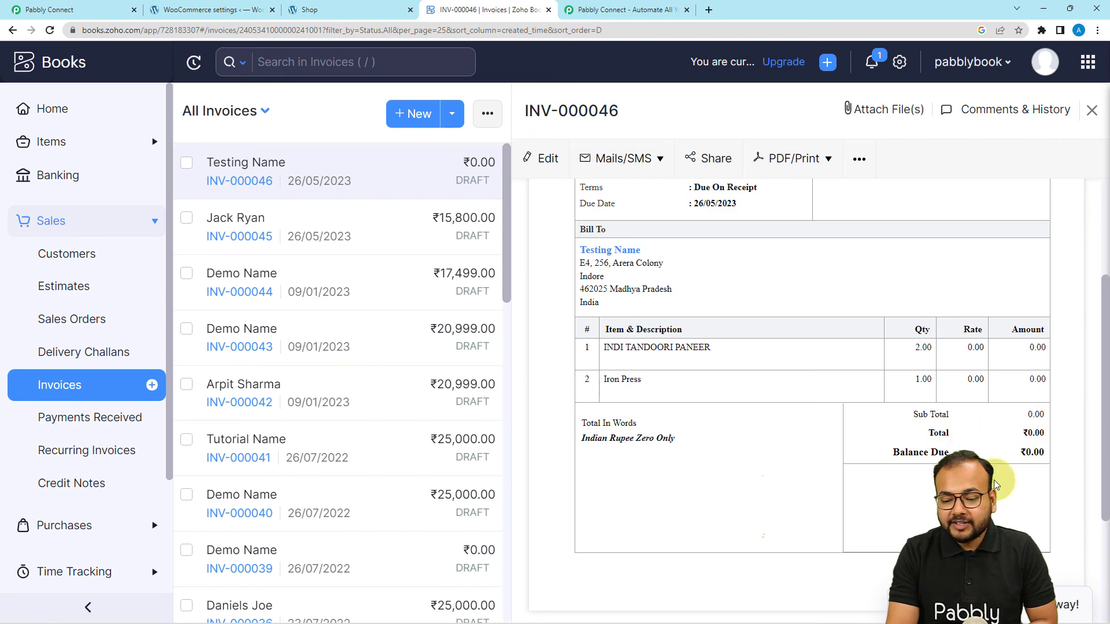
Return to the Pabbly Connect workflow and map the invoice's Line Item Rate to the Data Transformer step's Total value
{"action": "left_click", "coordinate": [87, 10]}
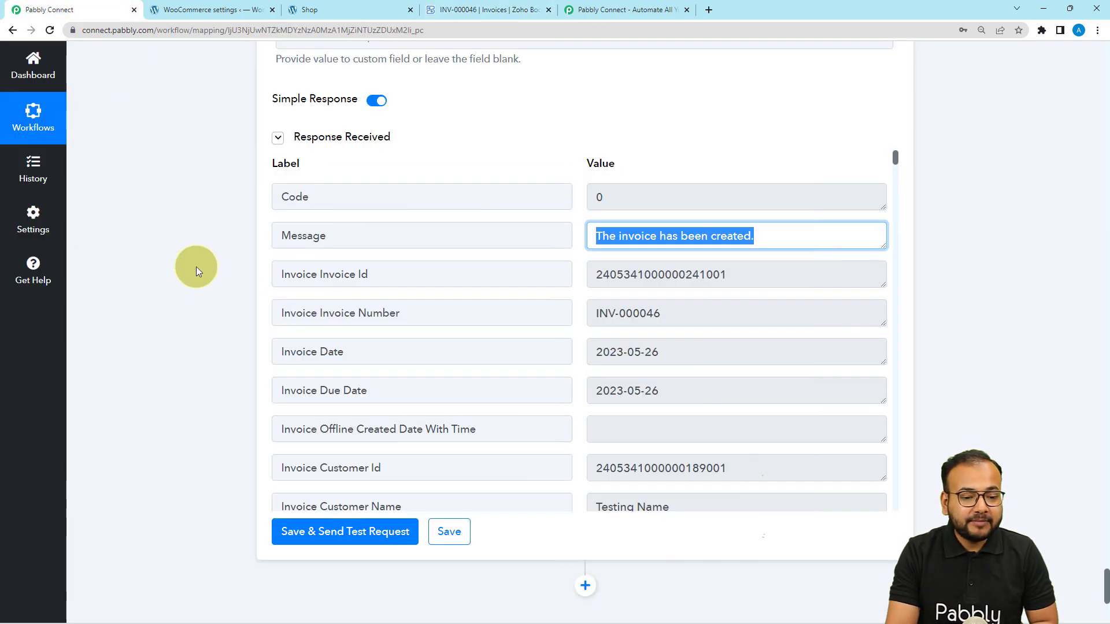
{"action": "scroll", "coordinate": [196, 266], "scroll_direction": "up", "scroll_amount": 4}
{"action": "scroll", "coordinate": [196, 266], "scroll_direction": "up", "scroll_amount": 8}
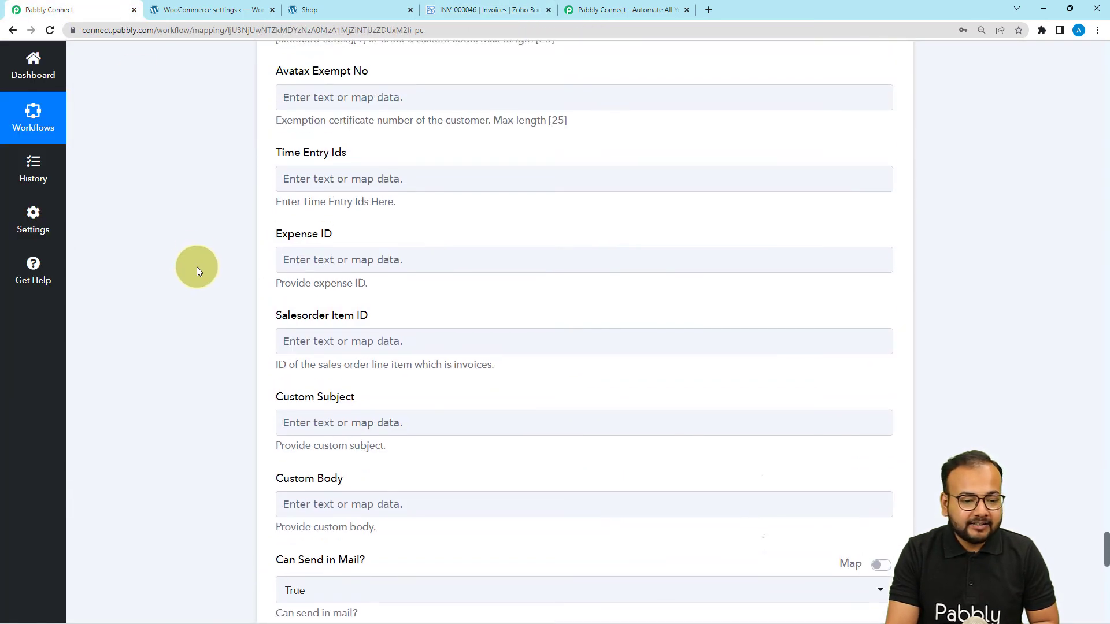
{"action": "scroll", "coordinate": [197, 266], "scroll_direction": "up", "scroll_amount": 7}
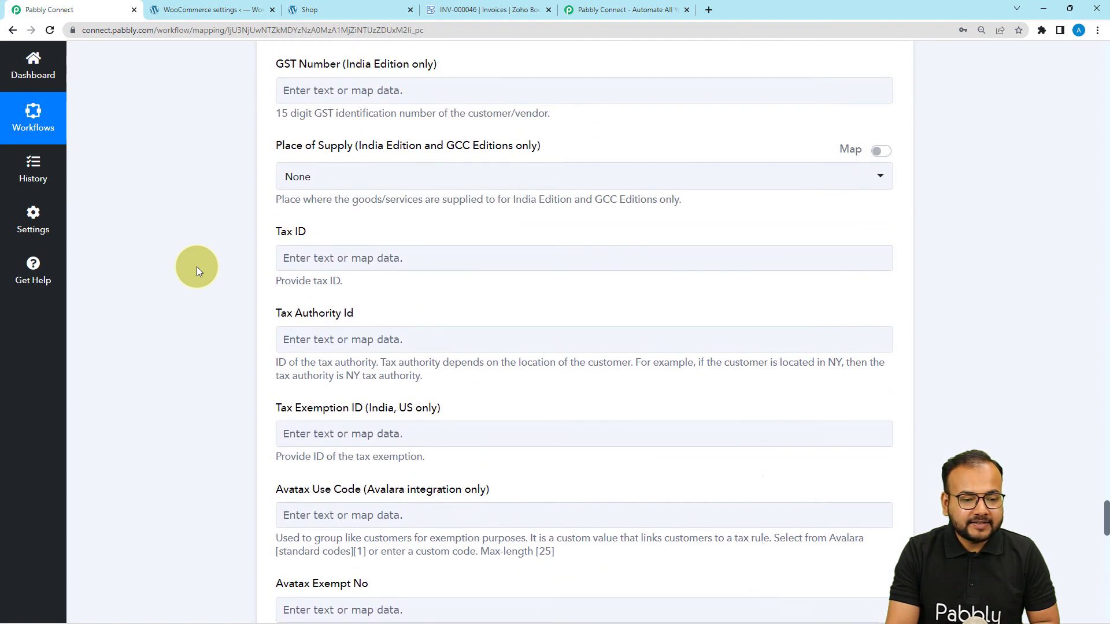
{"action": "scroll", "coordinate": [197, 266], "scroll_direction": "up", "scroll_amount": 6}
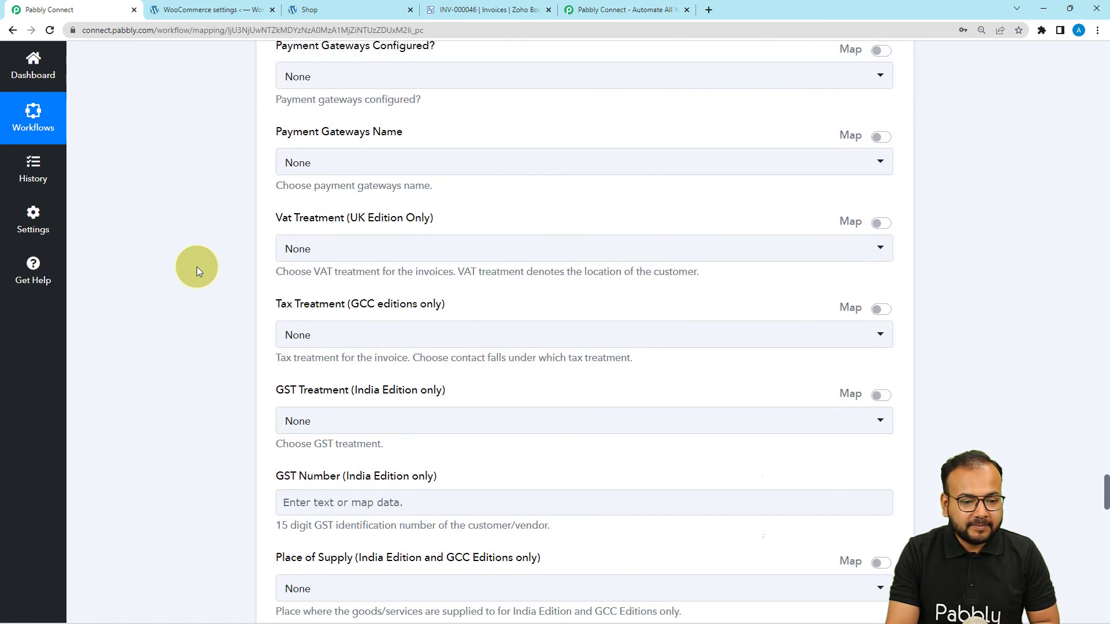
{"action": "scroll", "coordinate": [197, 266], "scroll_direction": "up", "scroll_amount": 10}
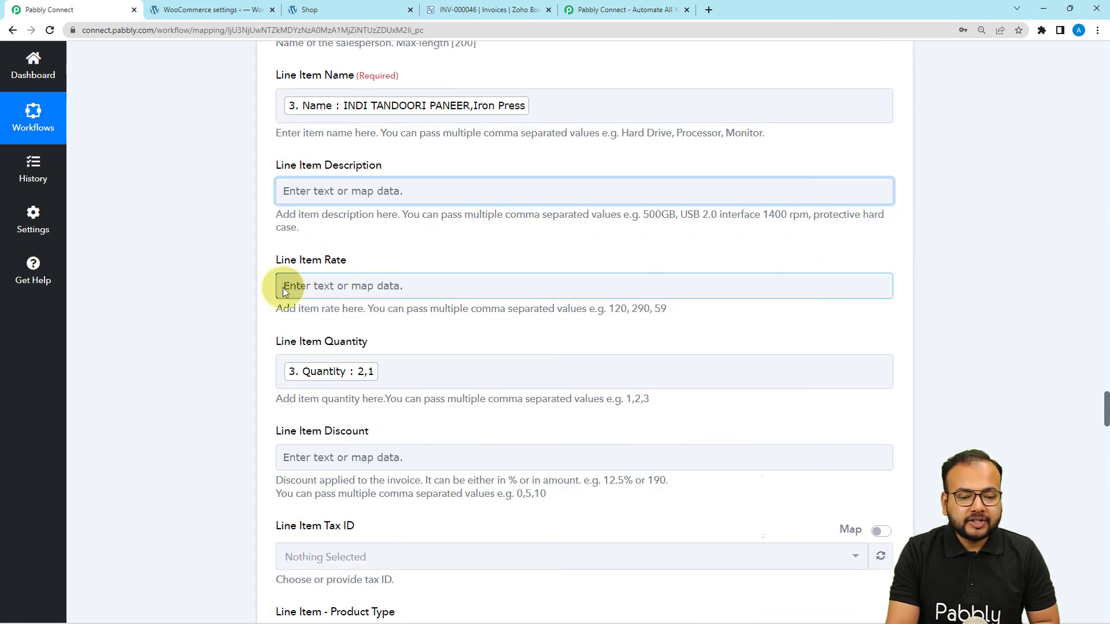
{"action": "left_click", "coordinate": [384, 285]}
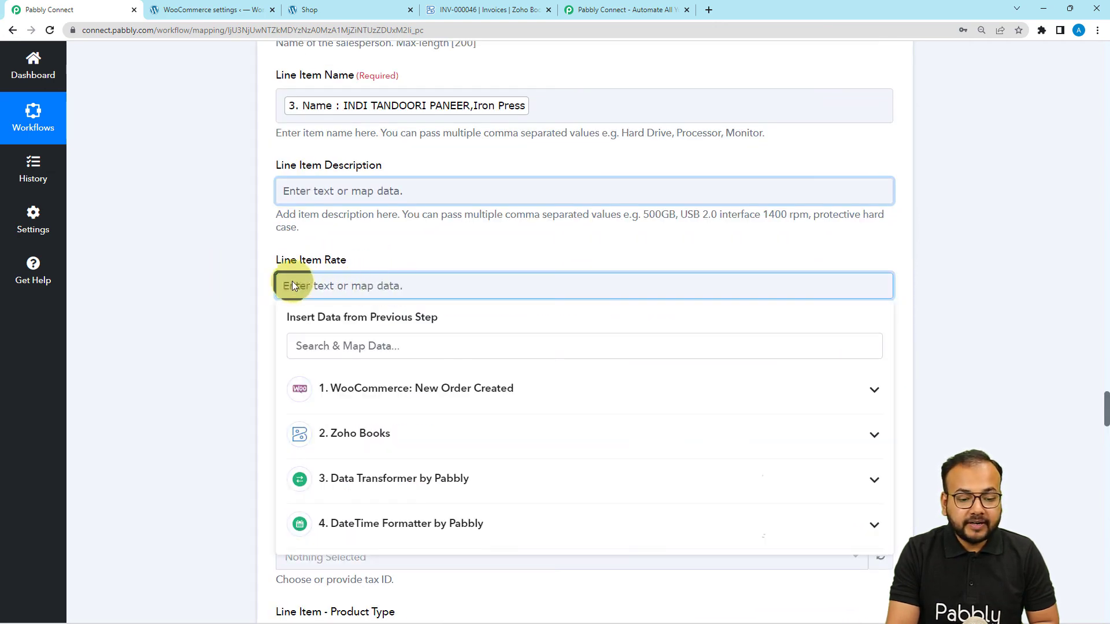
{"action": "left_click", "coordinate": [382, 479]}
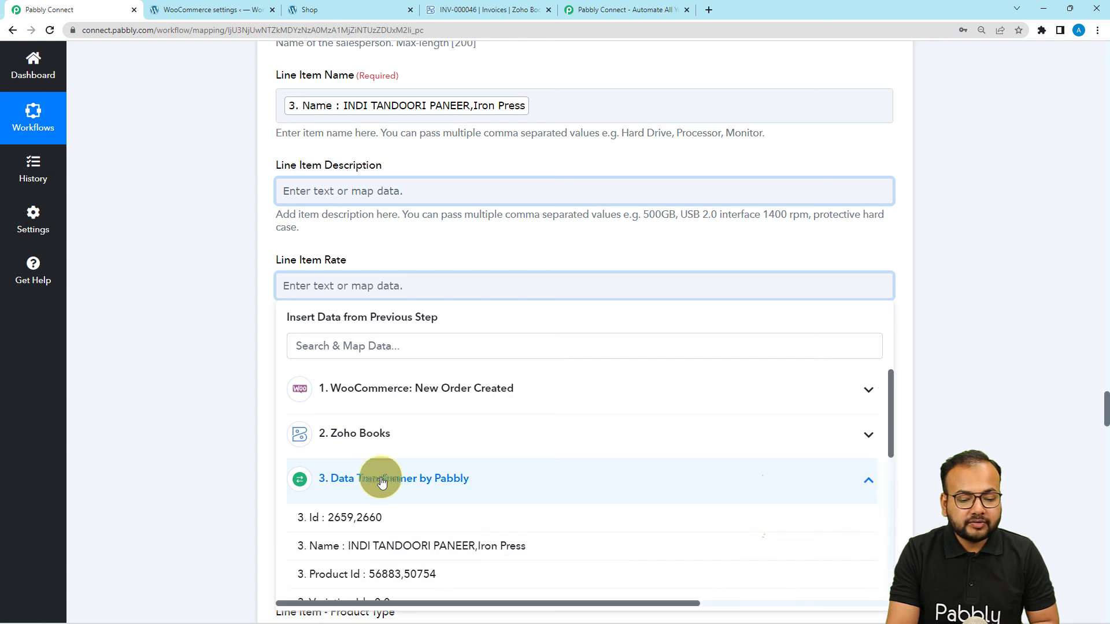
{"action": "scroll", "coordinate": [390, 538], "scroll_direction": "down", "scroll_amount": 5}
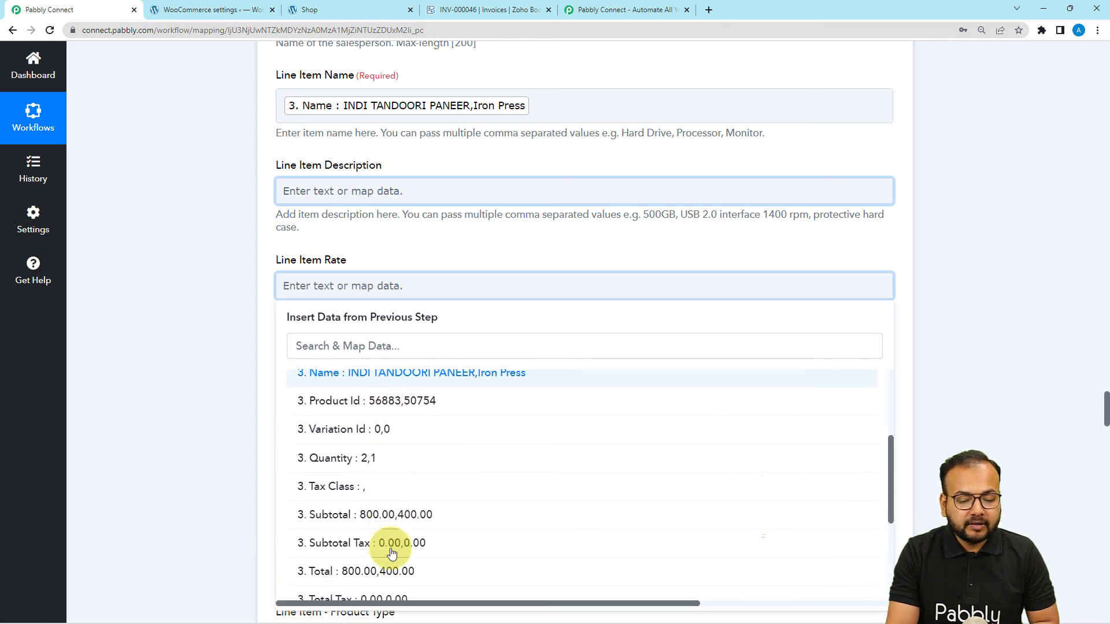
{"action": "scroll", "coordinate": [387, 550], "scroll_direction": "down", "scroll_amount": 2}
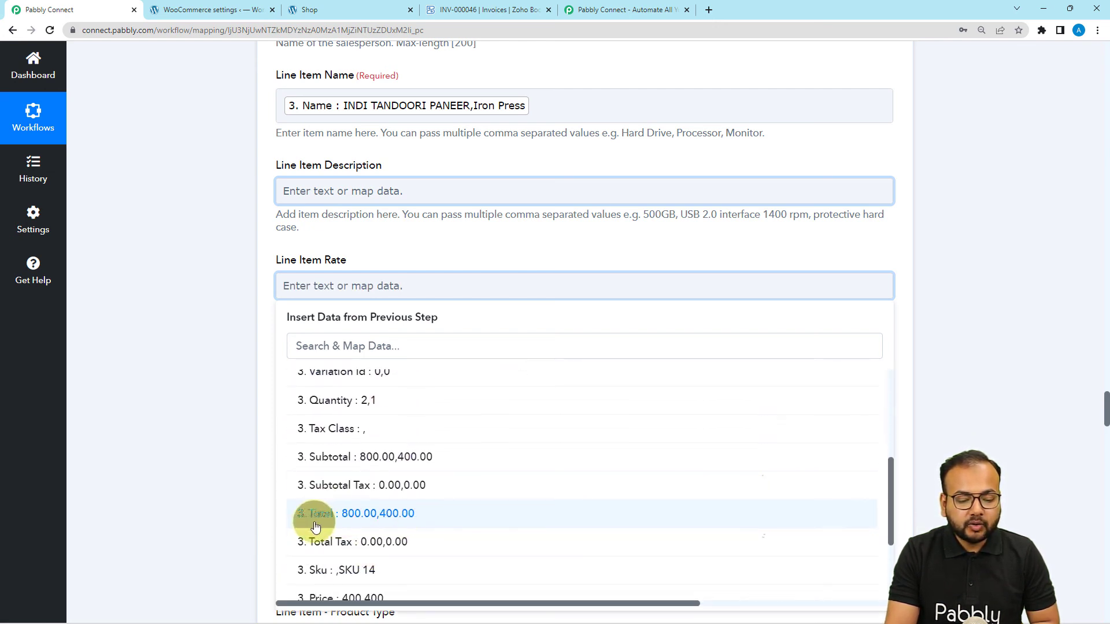
{"action": "left_click", "coordinate": [348, 516]}
{"action": "left_click", "coordinate": [193, 377]}
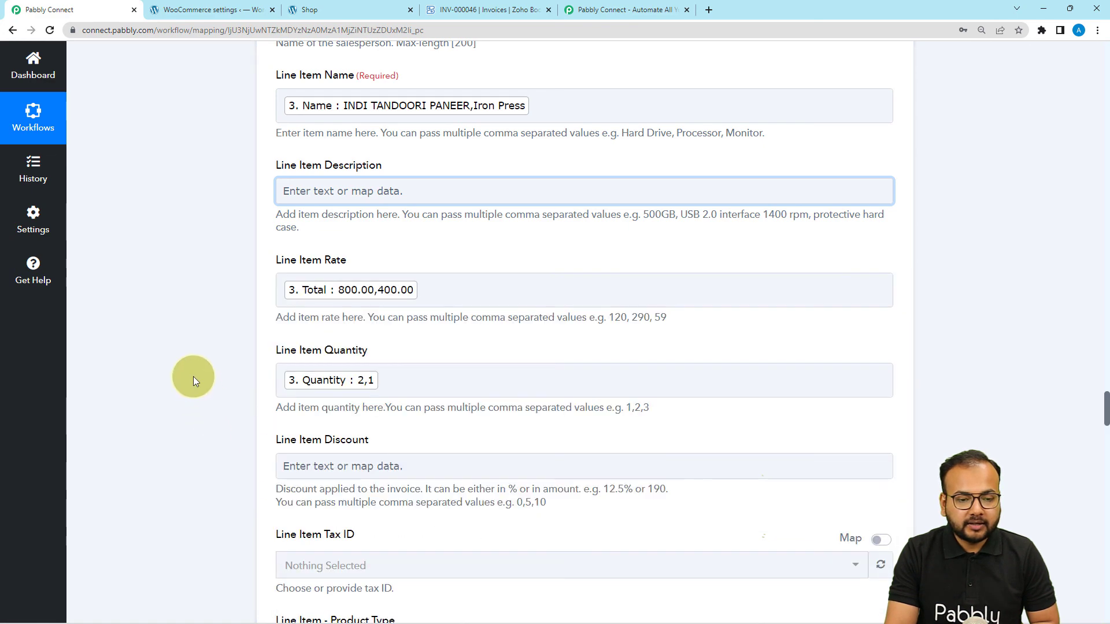
Glance at the Zoho Books invoice, return to the Pabbly Connect workflow, and save the invoice step with another test request
{"action": "left_click", "coordinate": [458, 9]}
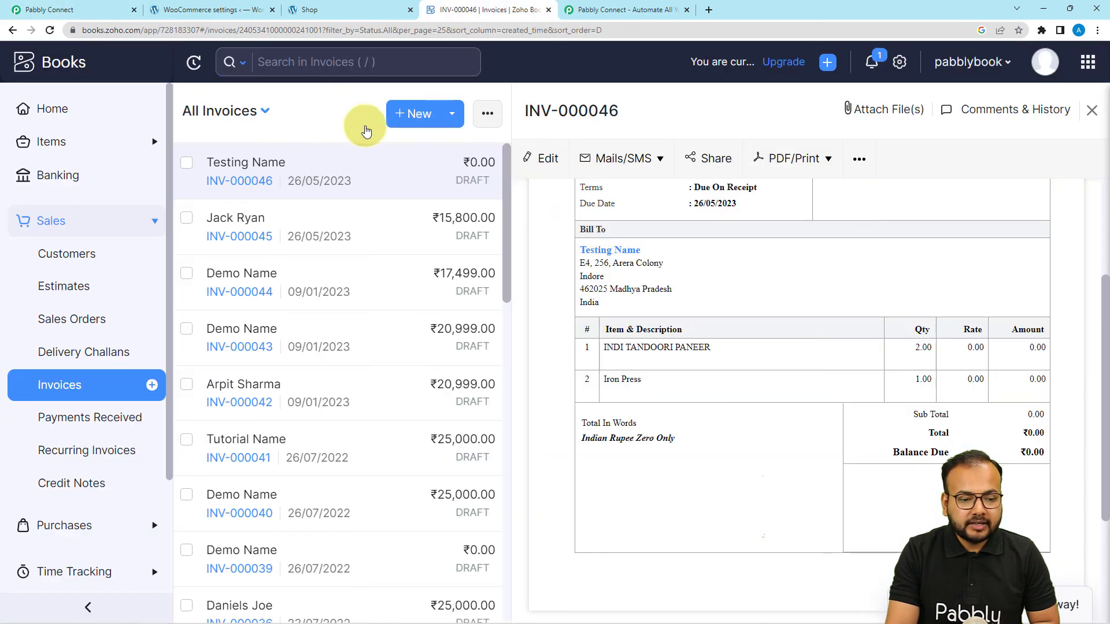
{"action": "left_click", "coordinate": [48, 9]}
{"action": "scroll", "coordinate": [235, 498], "scroll_direction": "down", "scroll_amount": 20}
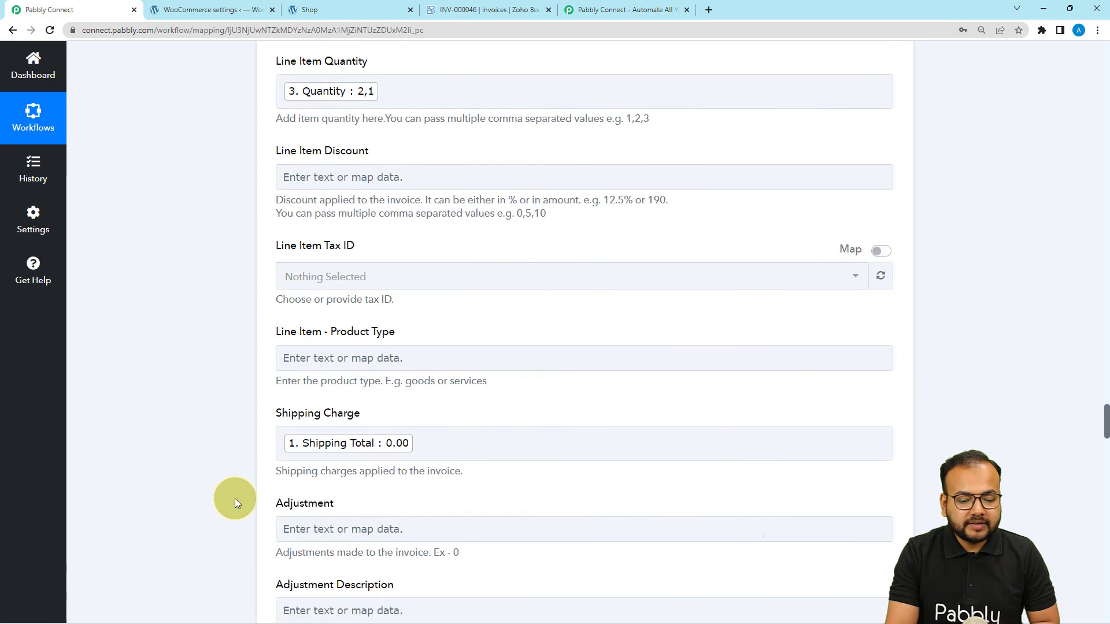
{"action": "scroll", "coordinate": [235, 498], "scroll_direction": "down", "scroll_amount": 20}
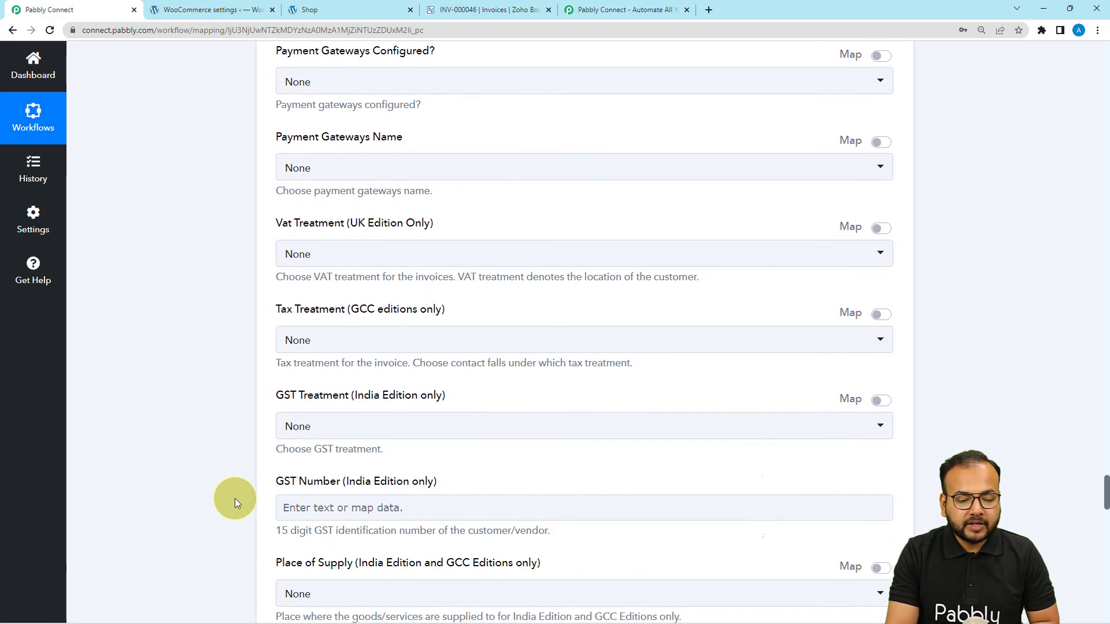
{"action": "scroll", "coordinate": [235, 498], "scroll_direction": "down", "scroll_amount": 12}
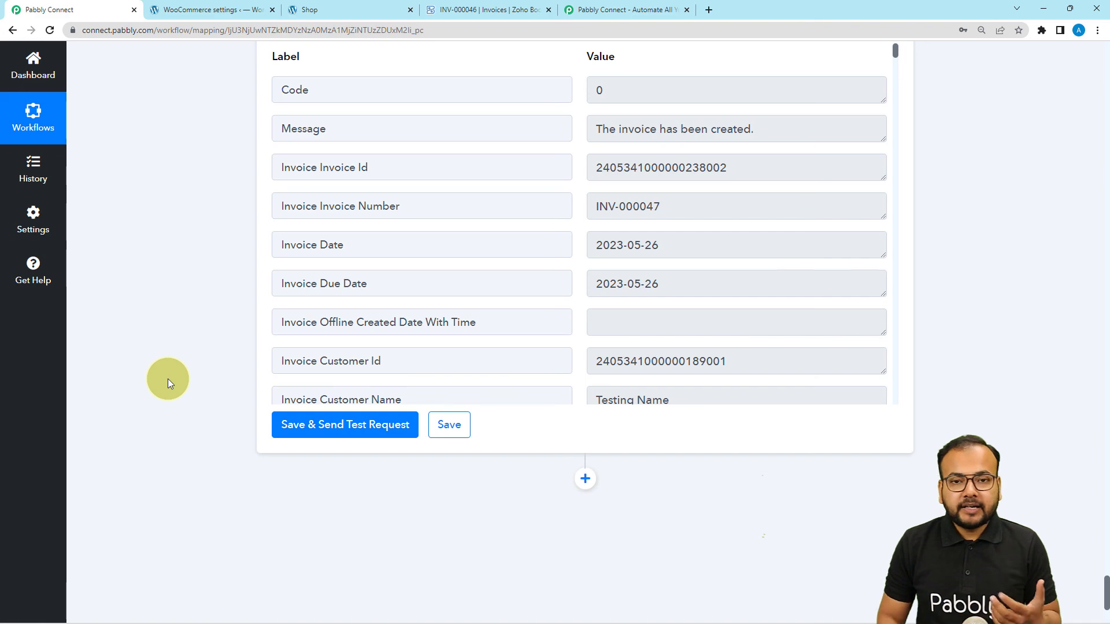
Switch to Zoho Books, reload the invoice list, open the newest invoice and check its line item rates and total
{"action": "left_click", "coordinate": [487, 10]}
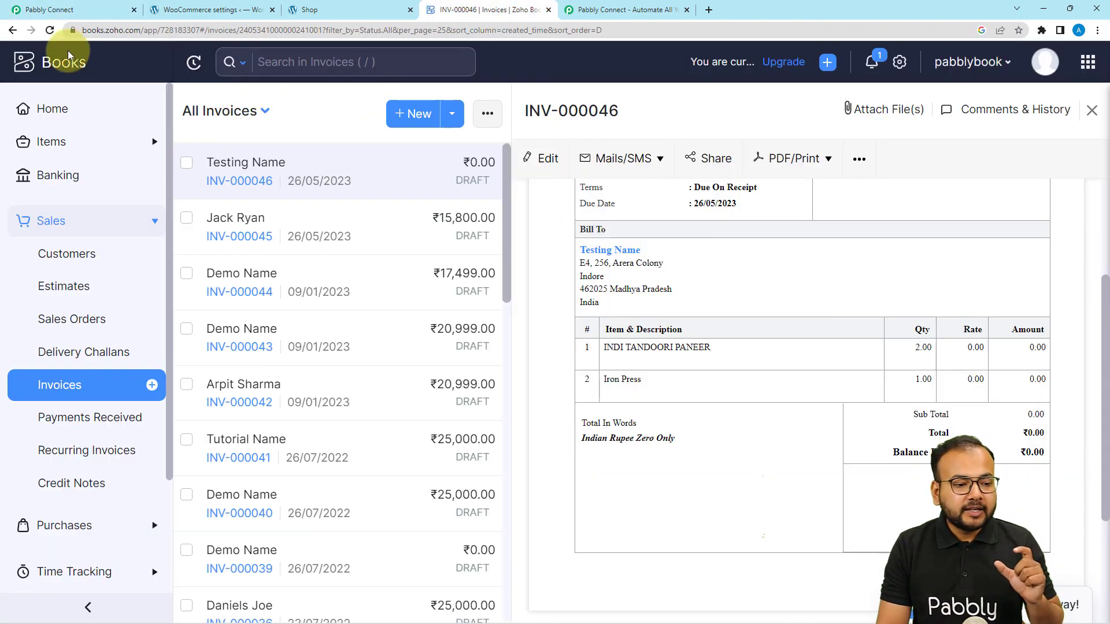
{"action": "left_click", "coordinate": [49, 36]}
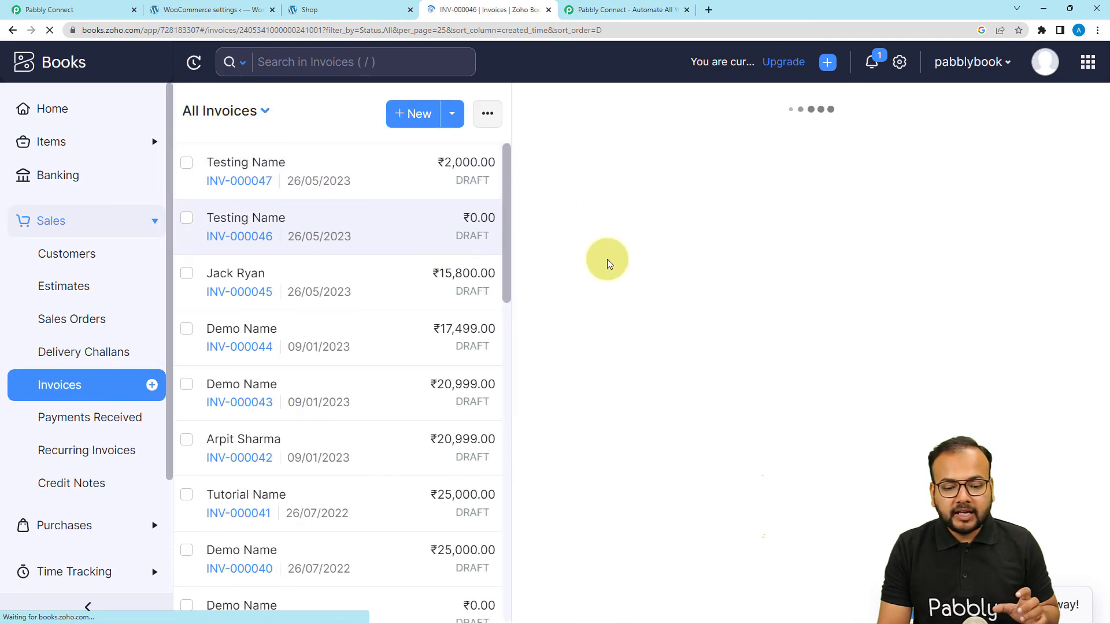
{"action": "scroll", "coordinate": [607, 264], "scroll_direction": "down", "scroll_amount": 4}
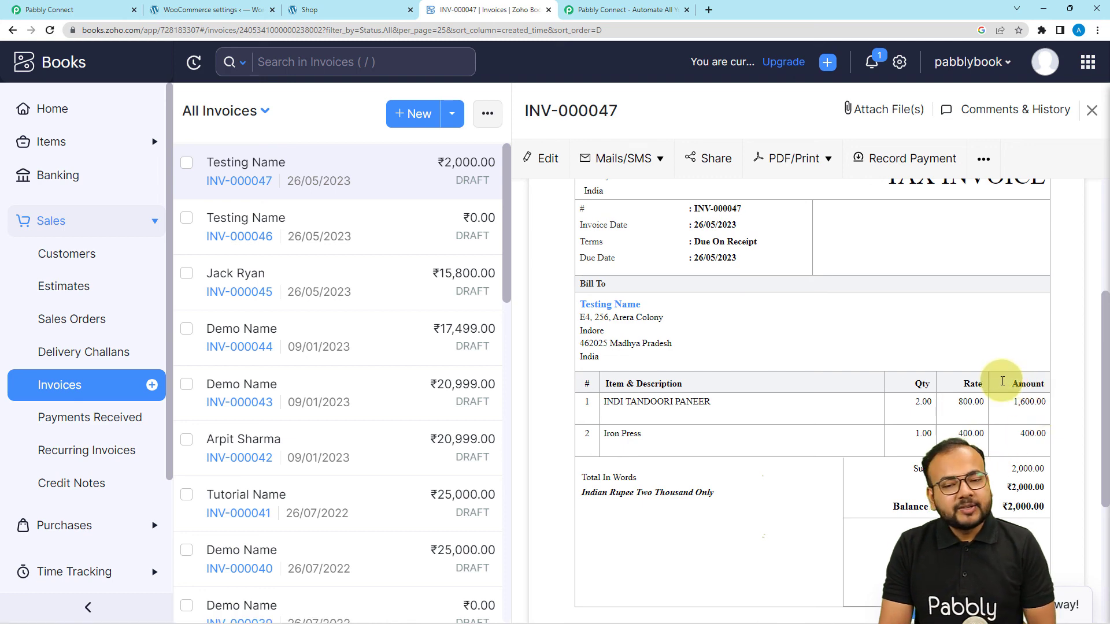
{"action": "scroll", "coordinate": [1002, 386], "scroll_direction": "up", "scroll_amount": 4}
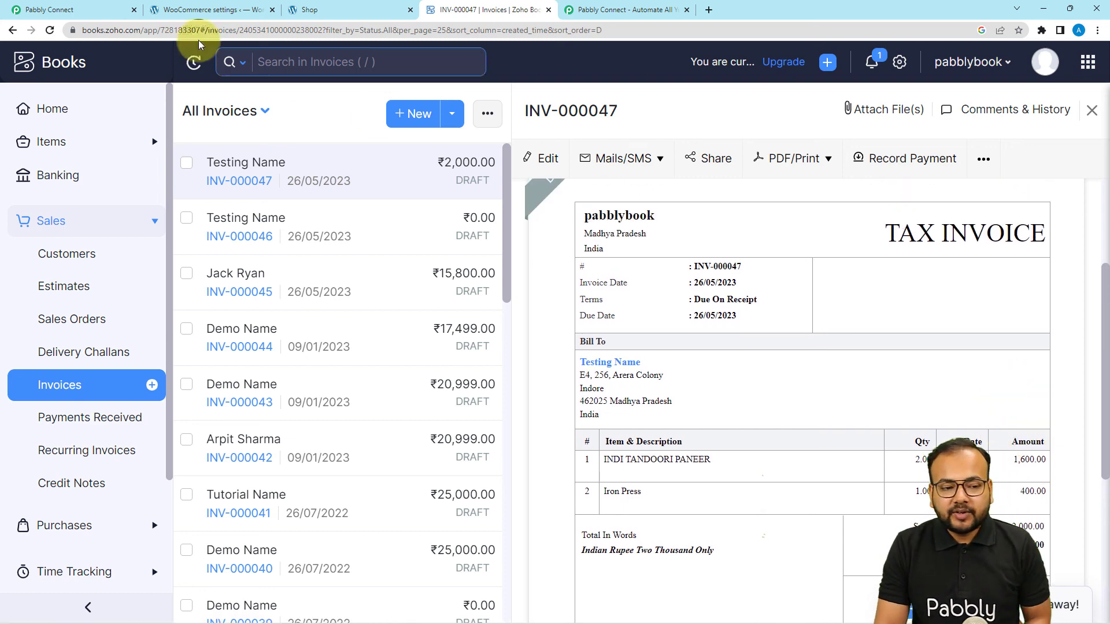
Return to the Pabbly Connect workflow and collapse the WooCommerce trigger, Find Customer and Line Itemizer steps
{"action": "left_click", "coordinate": [109, 14]}
{"action": "scroll", "coordinate": [1101, 92], "scroll_direction": "up", "scroll_amount": 20}
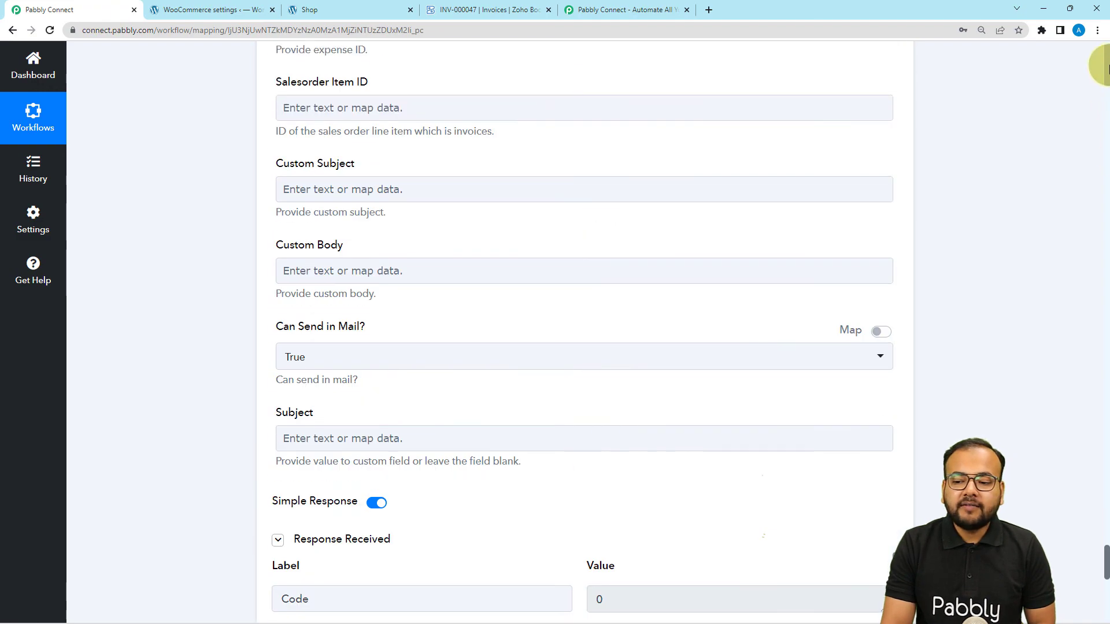
{"action": "scroll", "coordinate": [1107, 69], "scroll_direction": "up", "scroll_amount": 20}
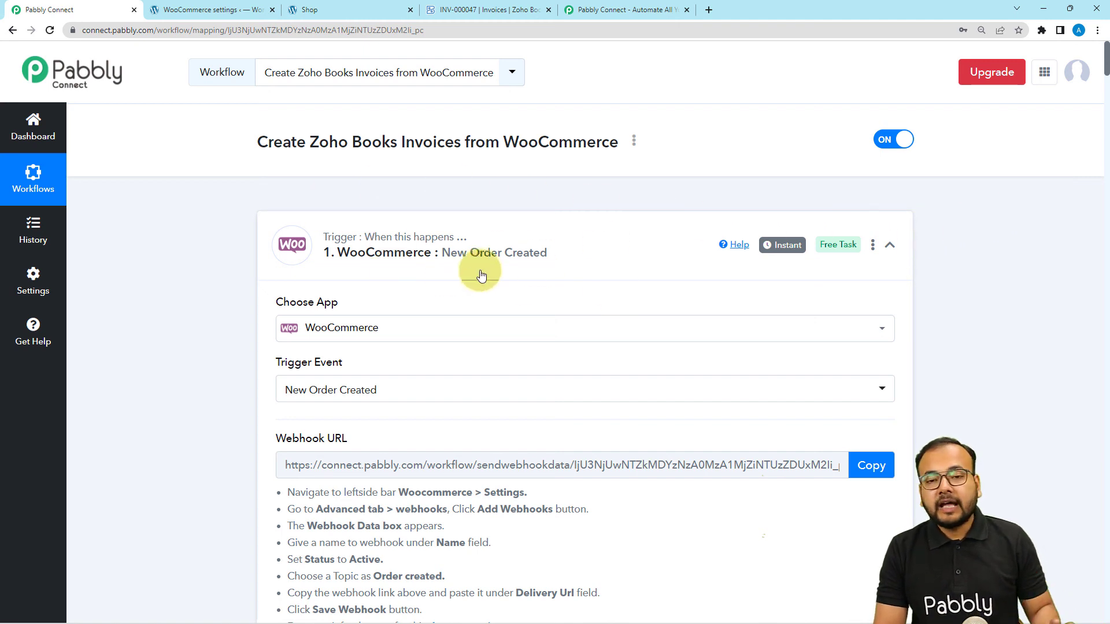
{"action": "left_click", "coordinate": [894, 247]}
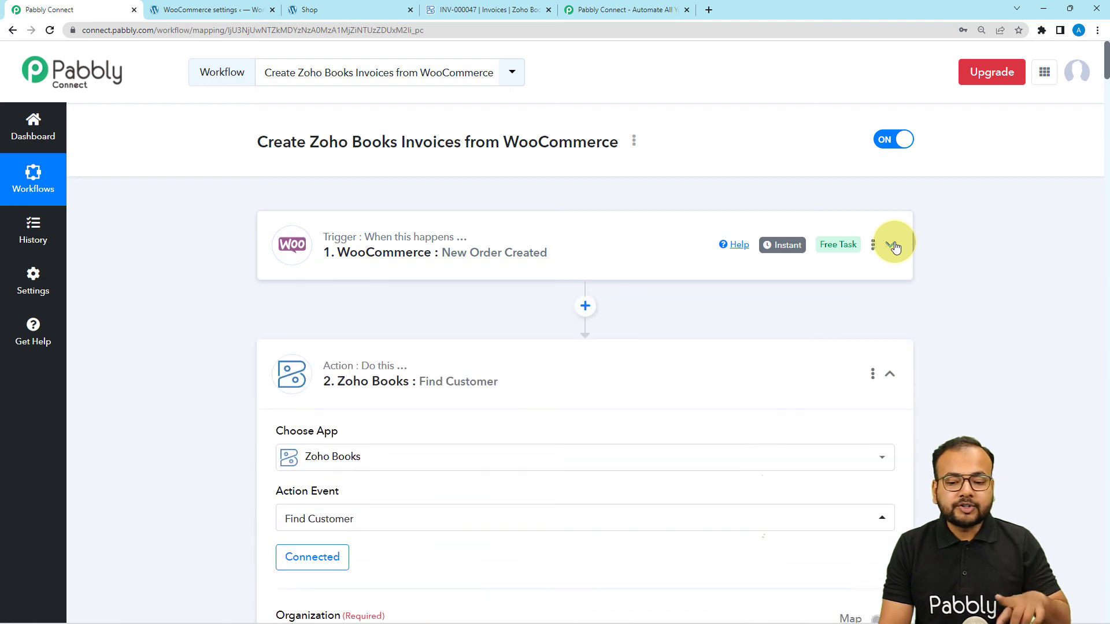
{"action": "left_click", "coordinate": [895, 377]}
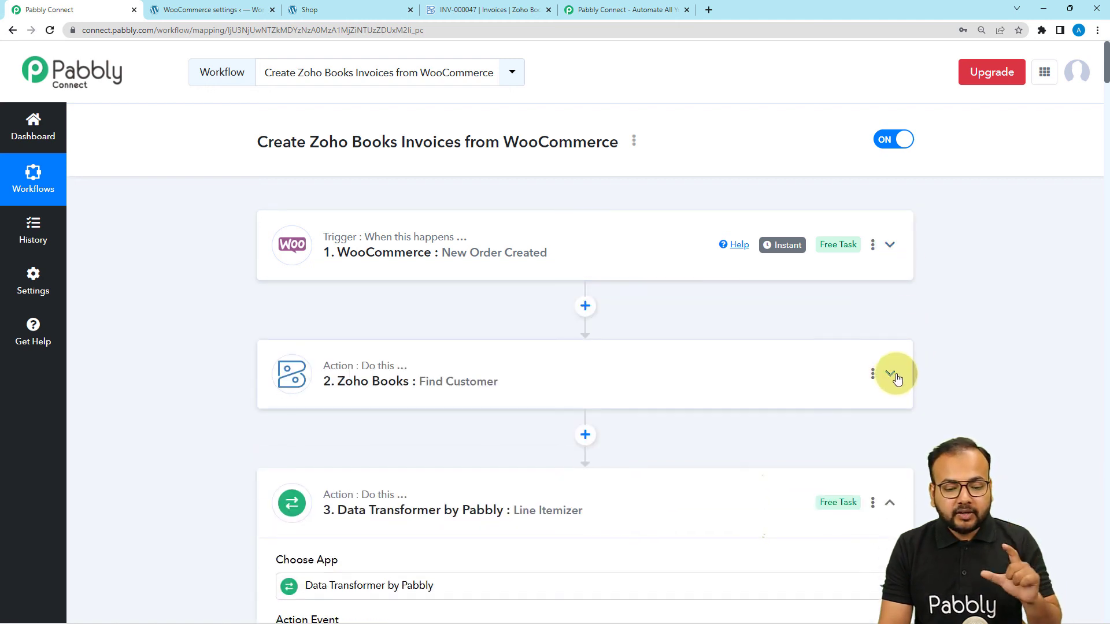
{"action": "left_click", "coordinate": [893, 504]}
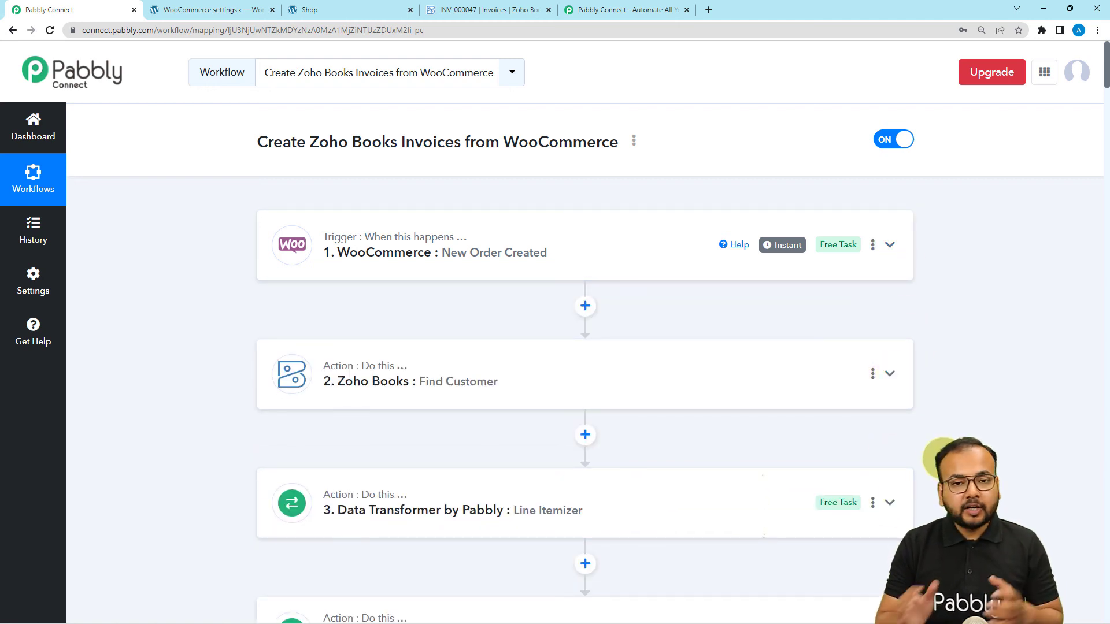